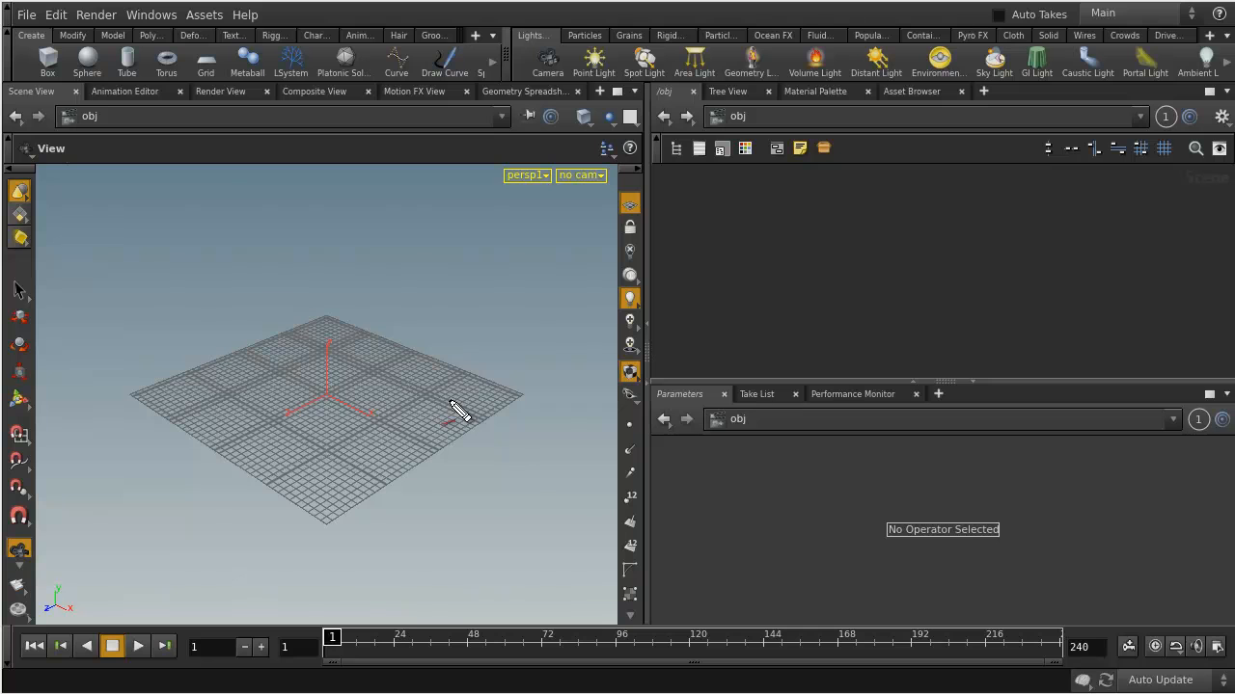
mouse_move(291, 297)
mouse_down()
mouse_move(286, 345)
mouse_move(394, 309)
mouse_move(387, 342)
mouse_move(415, 337)
mouse_up()
click(316, 308)
drag(459, 274, 446, 392)
mouse_move(436, 347)
mouse_down()
mouse_move(469, 344)
mouse_move(422, 347)
mouse_move(515, 337)
mouse_up()
drag(504, 313, 489, 341)
mouse_move(621, 309)
mouse_down()
mouse_move(592, 328)
mouse_move(627, 354)
mouse_move(711, 336)
mouse_up()
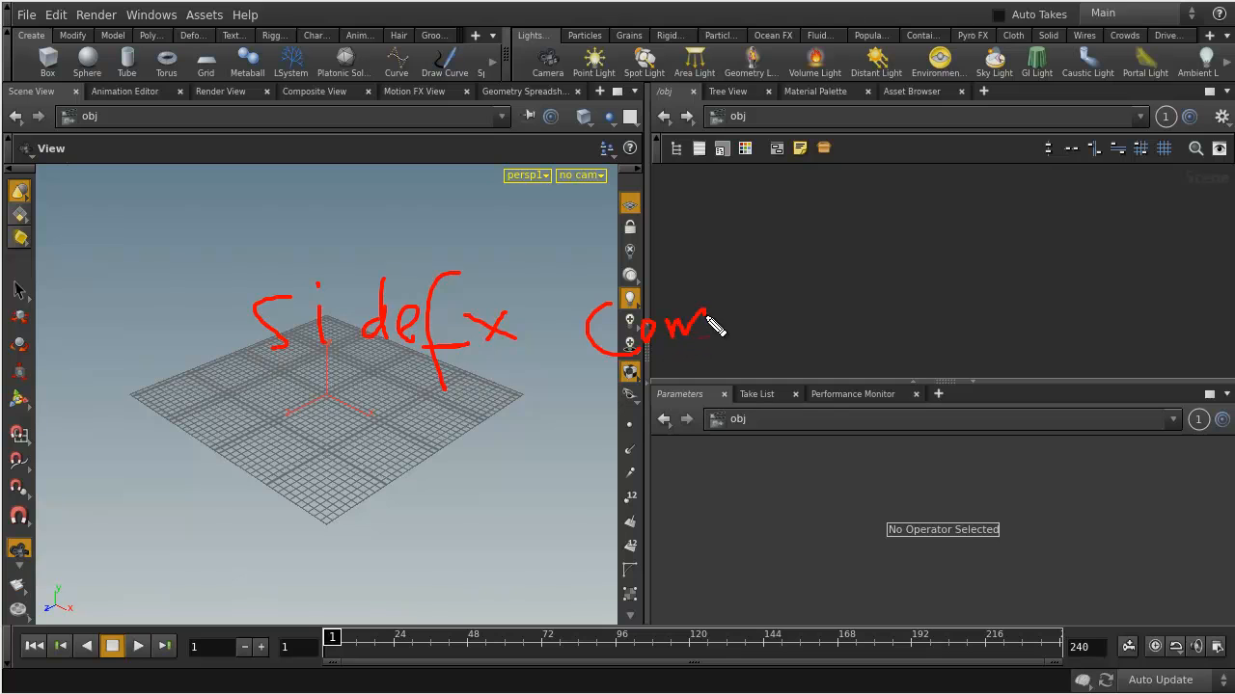
click(567, 333)
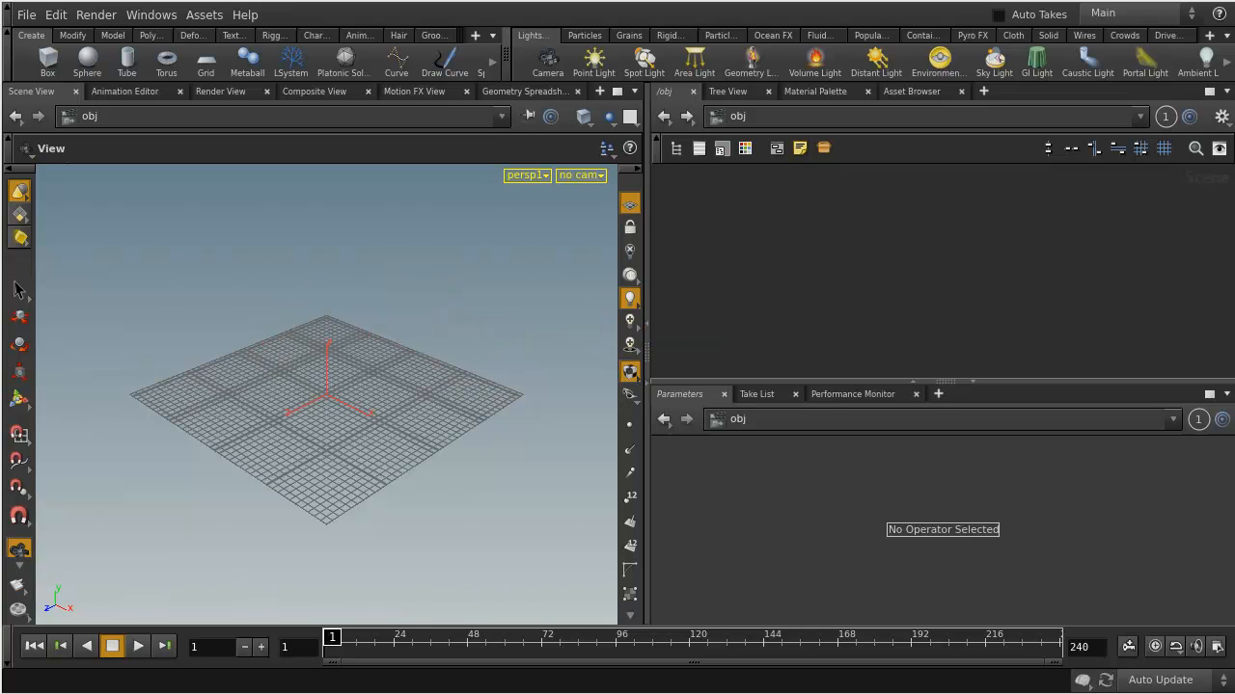
Switch the interface color scheme to Houdini Light and close the color settings.
click(56, 15)
click(109, 199)
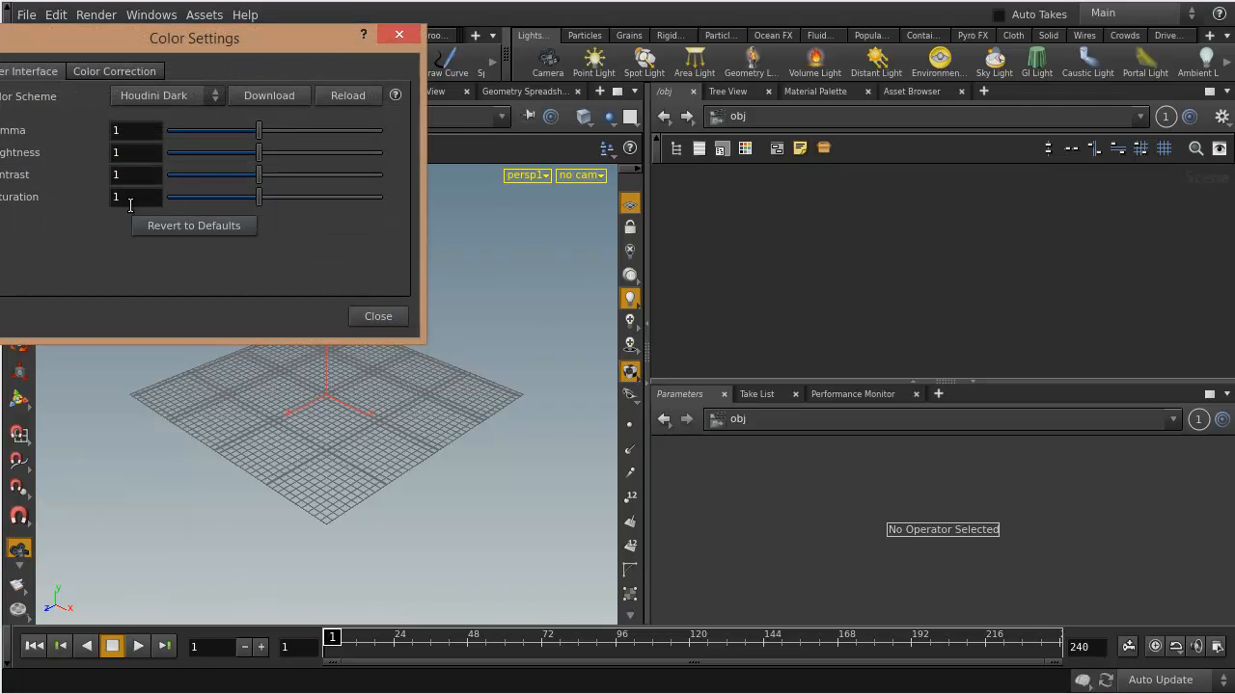
click(173, 97)
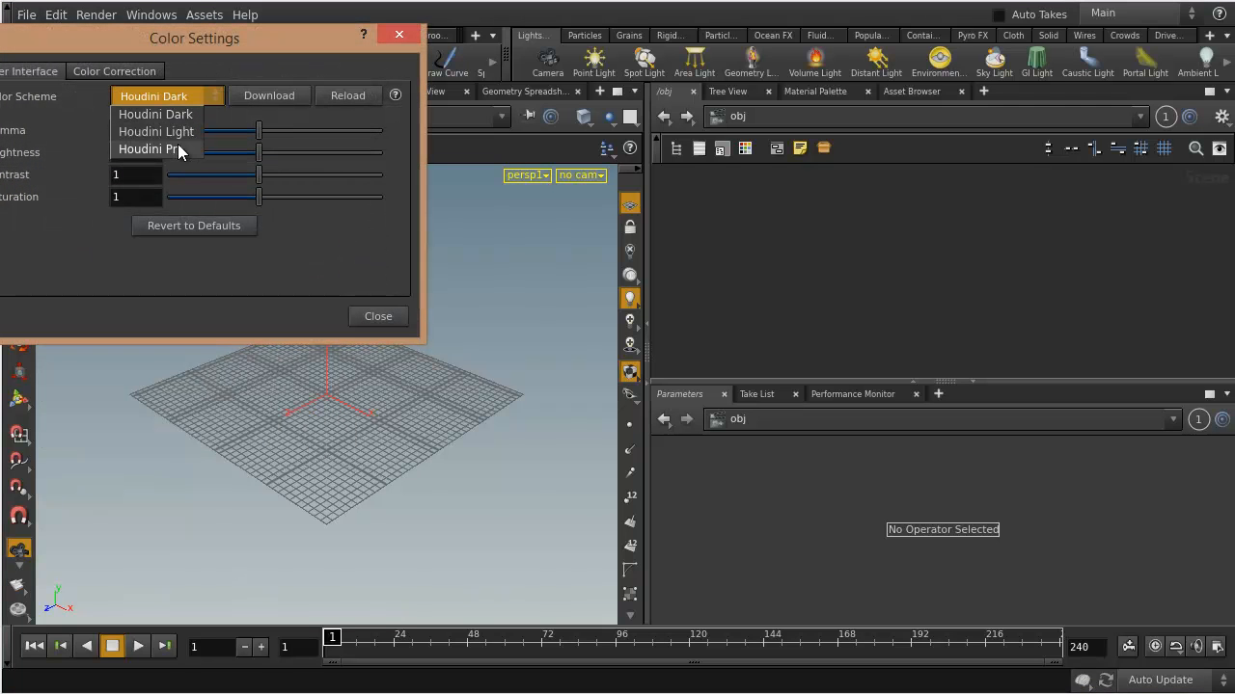
click(176, 132)
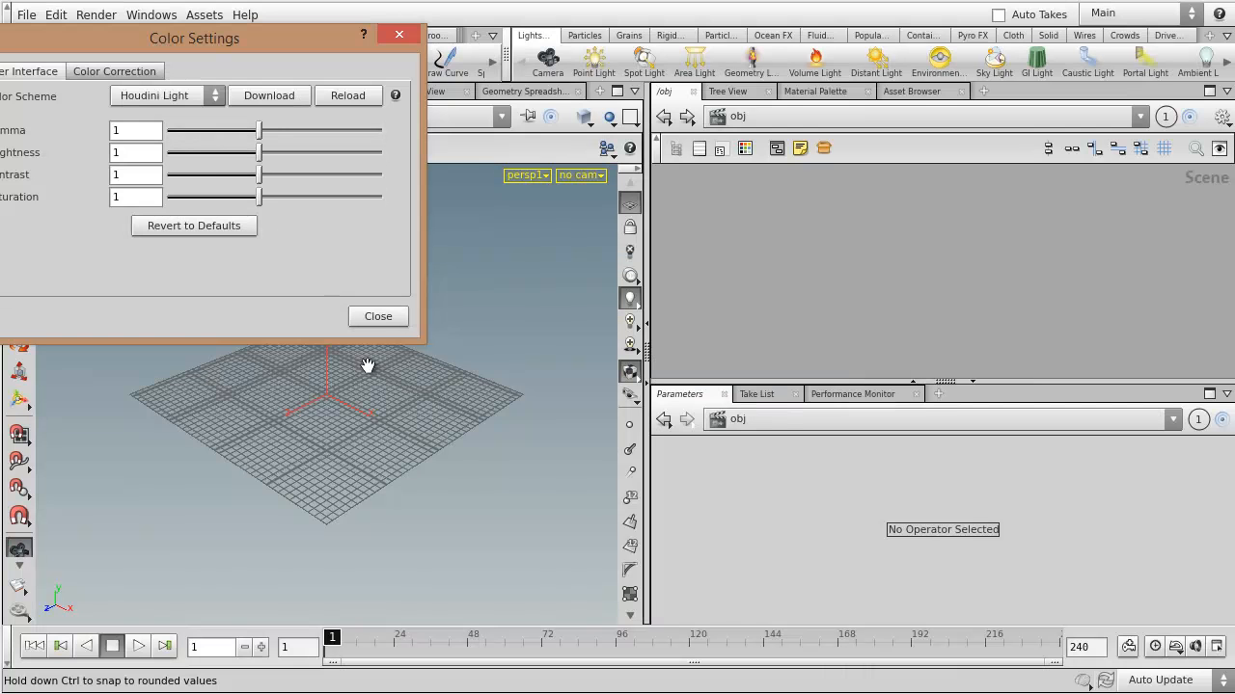
click(372, 316)
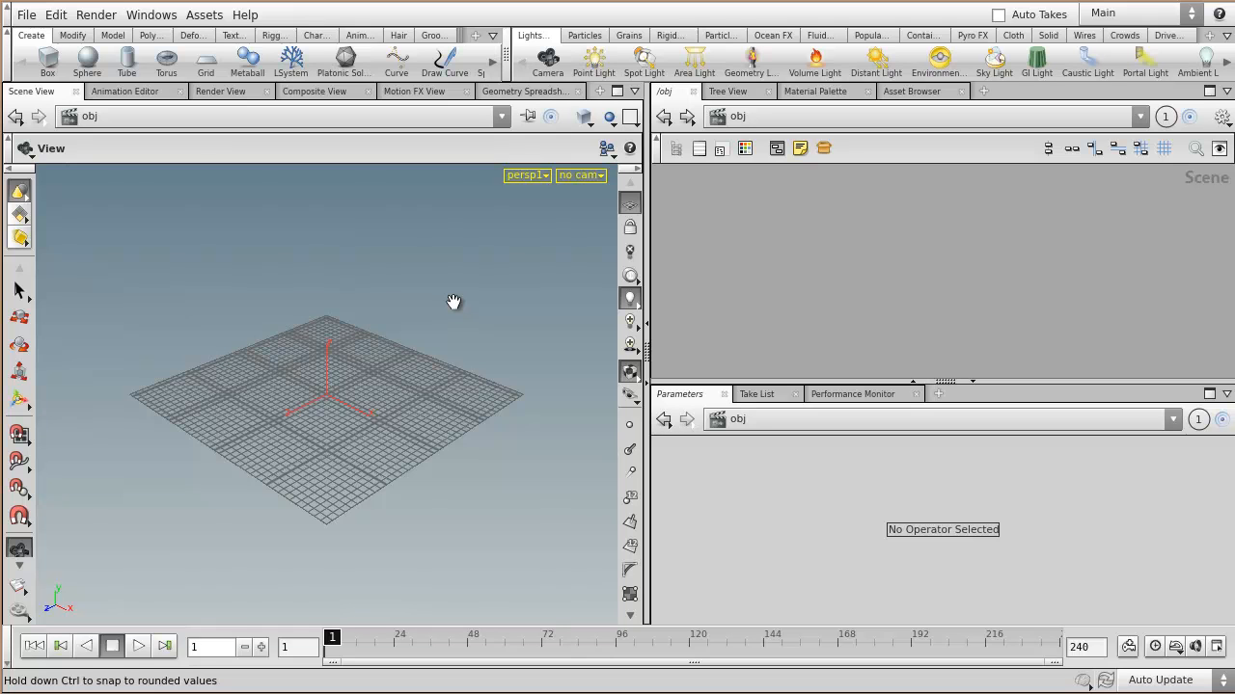
Set the interface color scheme to Houdini Dark and close the color settings.
click(58, 15)
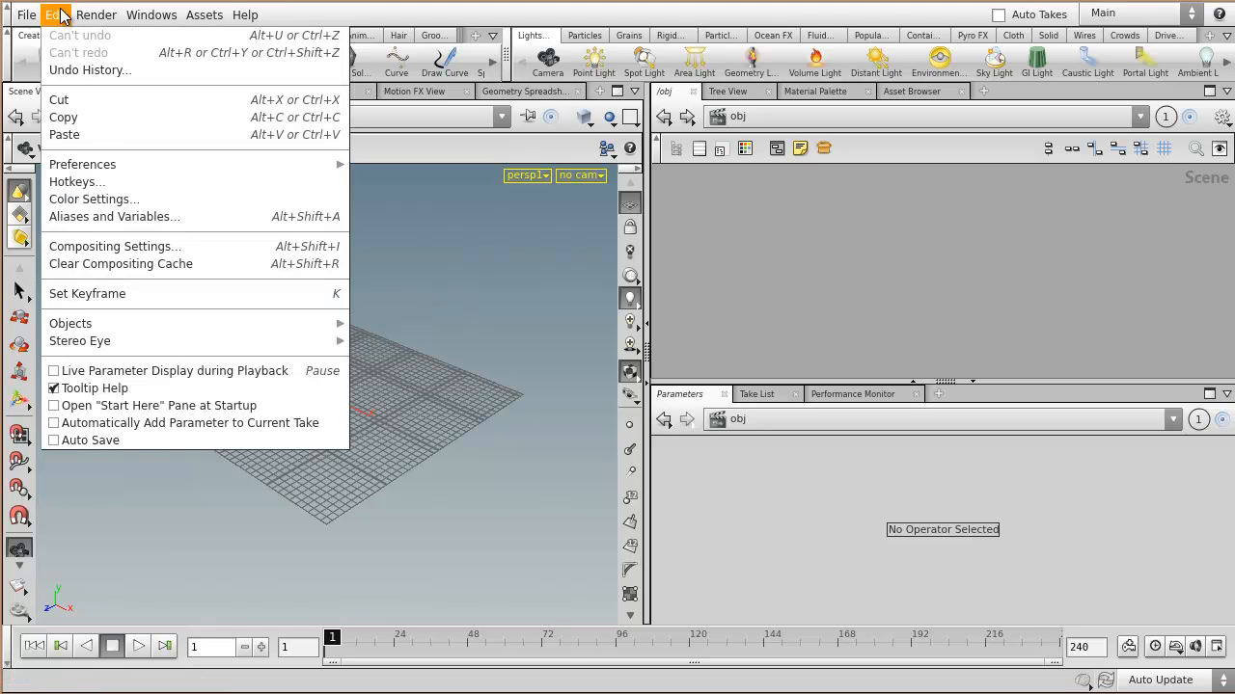
click(124, 203)
click(166, 96)
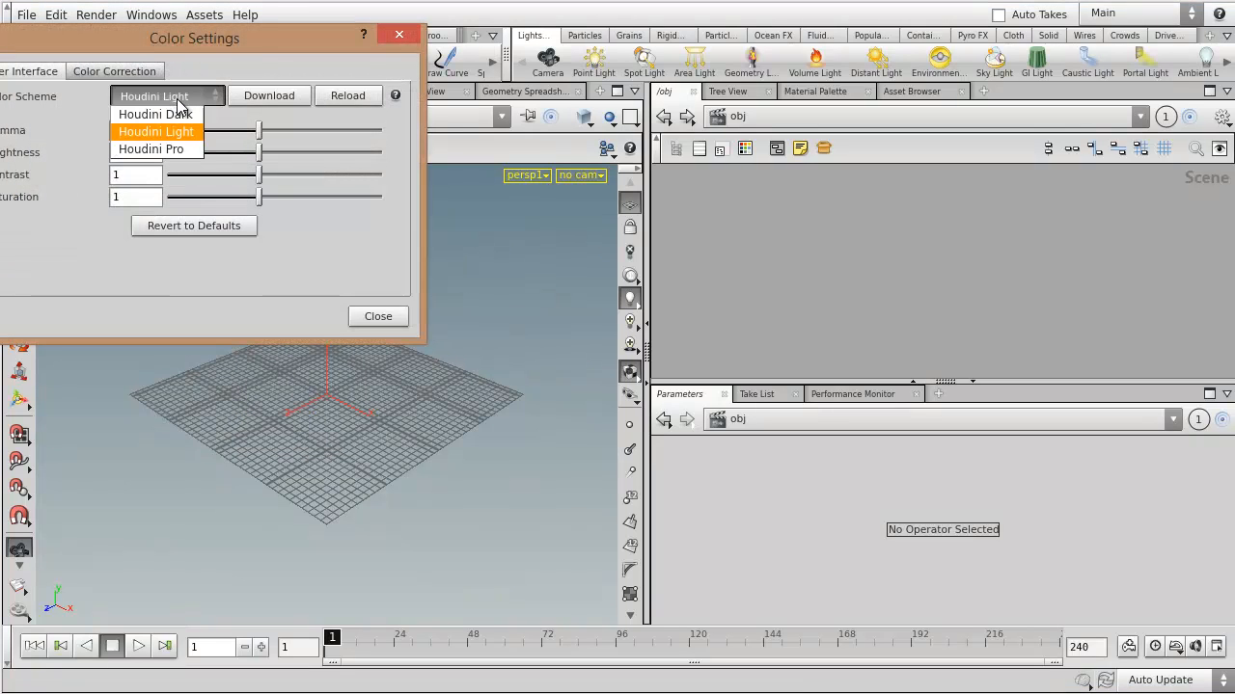
click(178, 115)
click(395, 319)
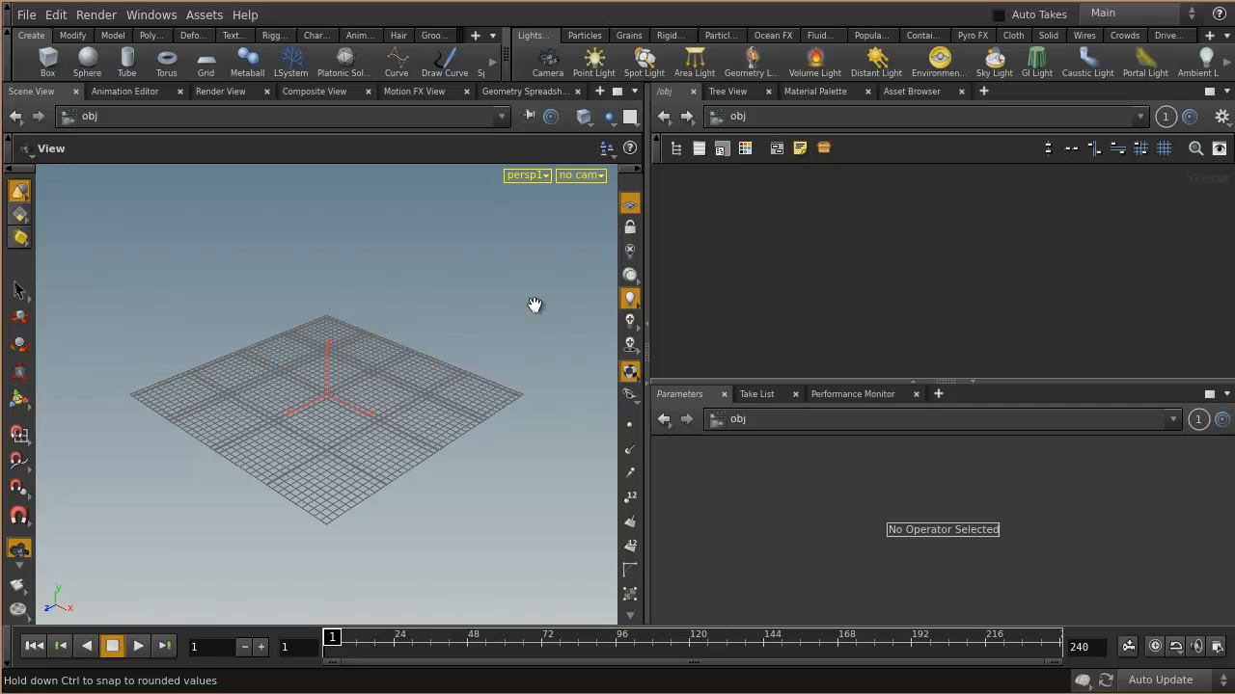
click(32, 15)
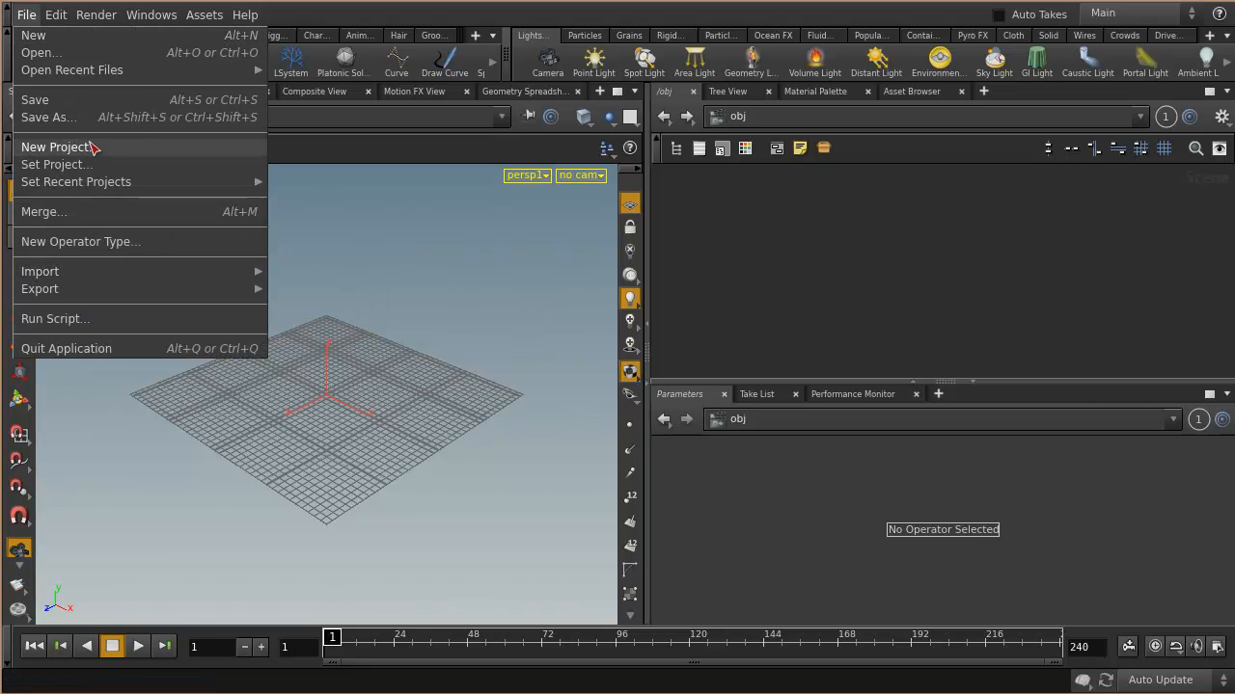
mouse_move(78, 9)
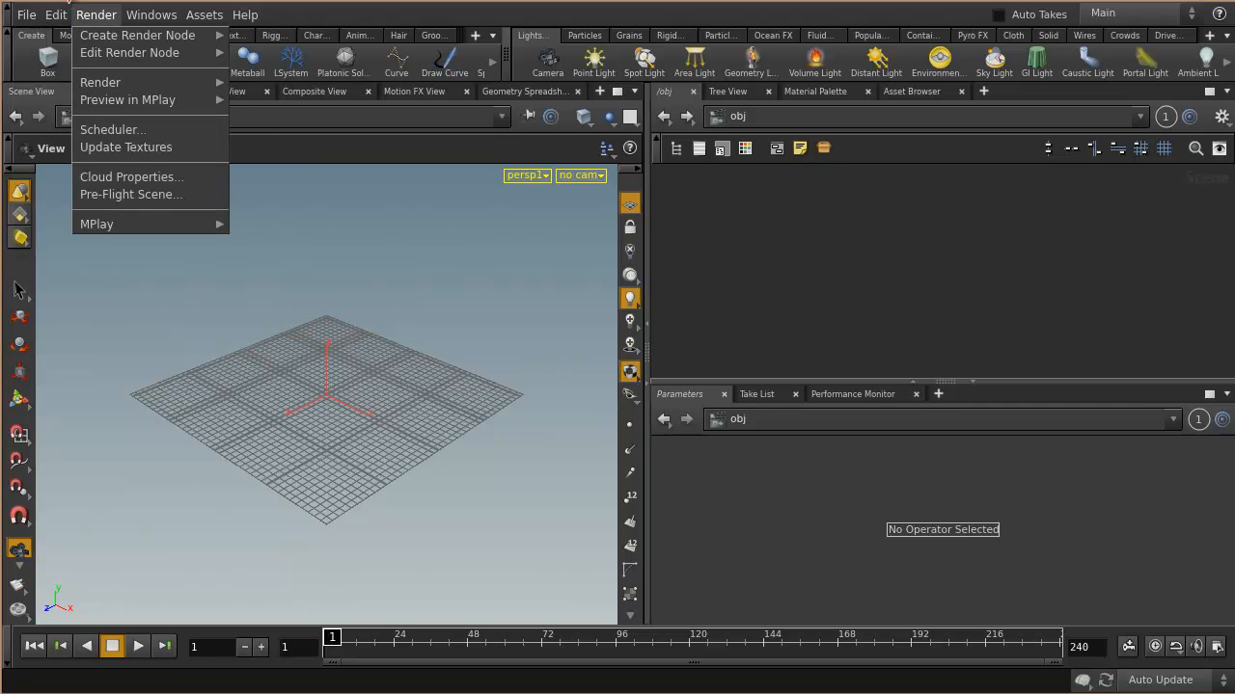
click(68, 0)
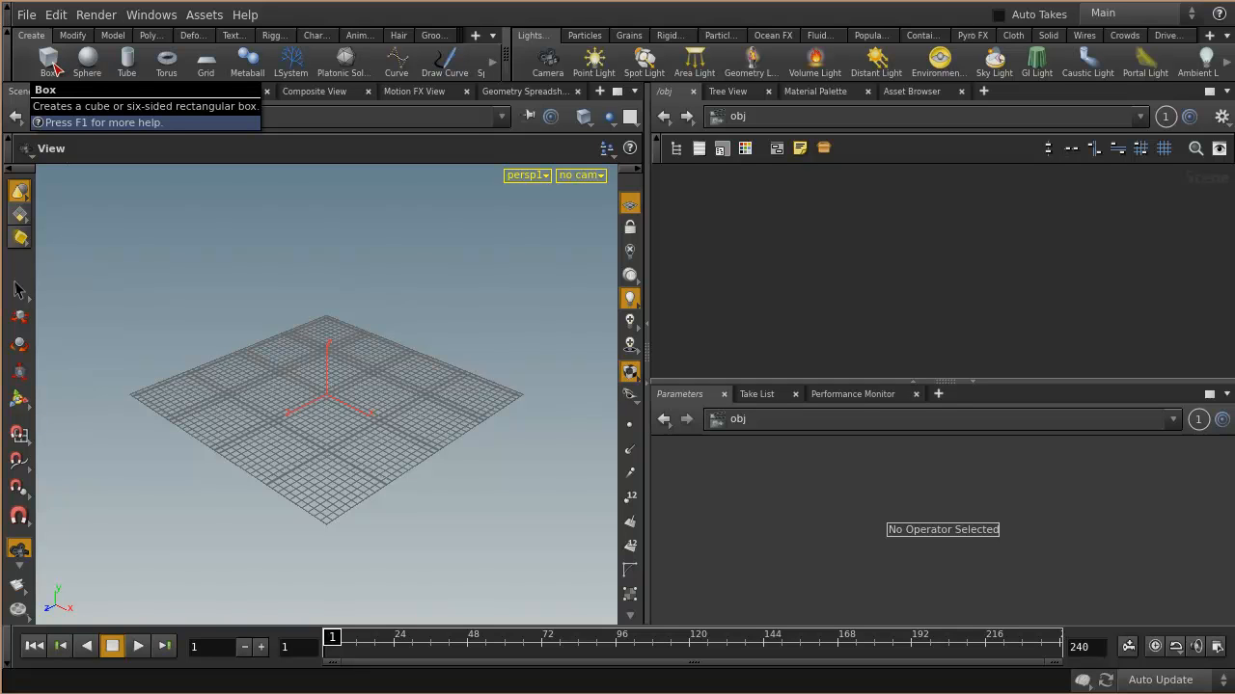
Widen the shelf set holding the creation and modeling tools so that its tab names fit.
drag(505, 58, 659, 58)
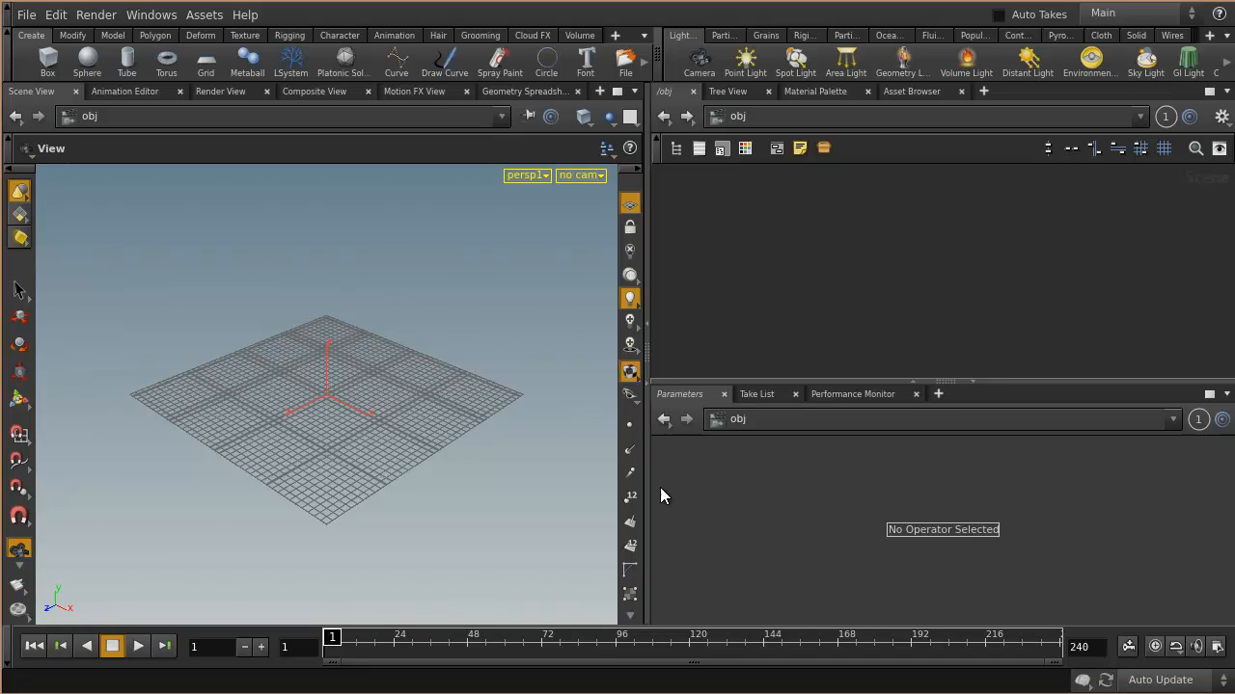
Create a box object near the grid's center at about (0.67, 0.81, 0.98) and show its parameters.
key(Tab)
click(47, 53)
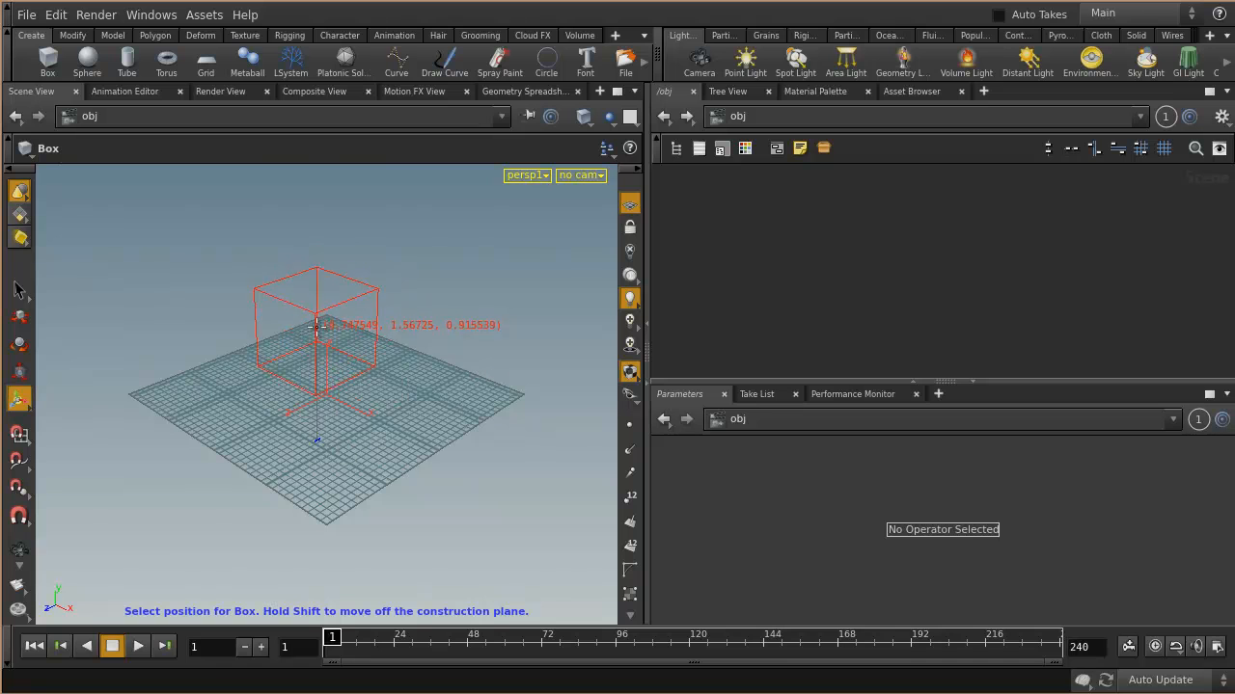
key(Escape)
alt+drag(303, 367, 331, 279)
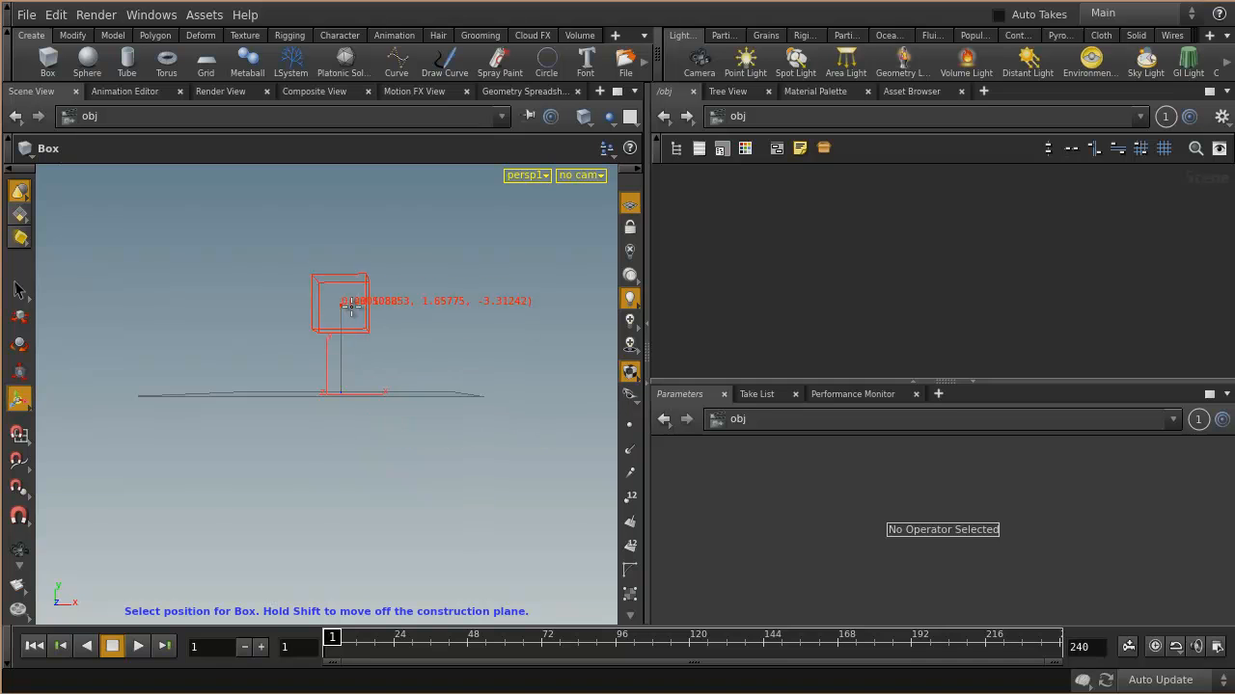
alt+drag(451, 333, 431, 363)
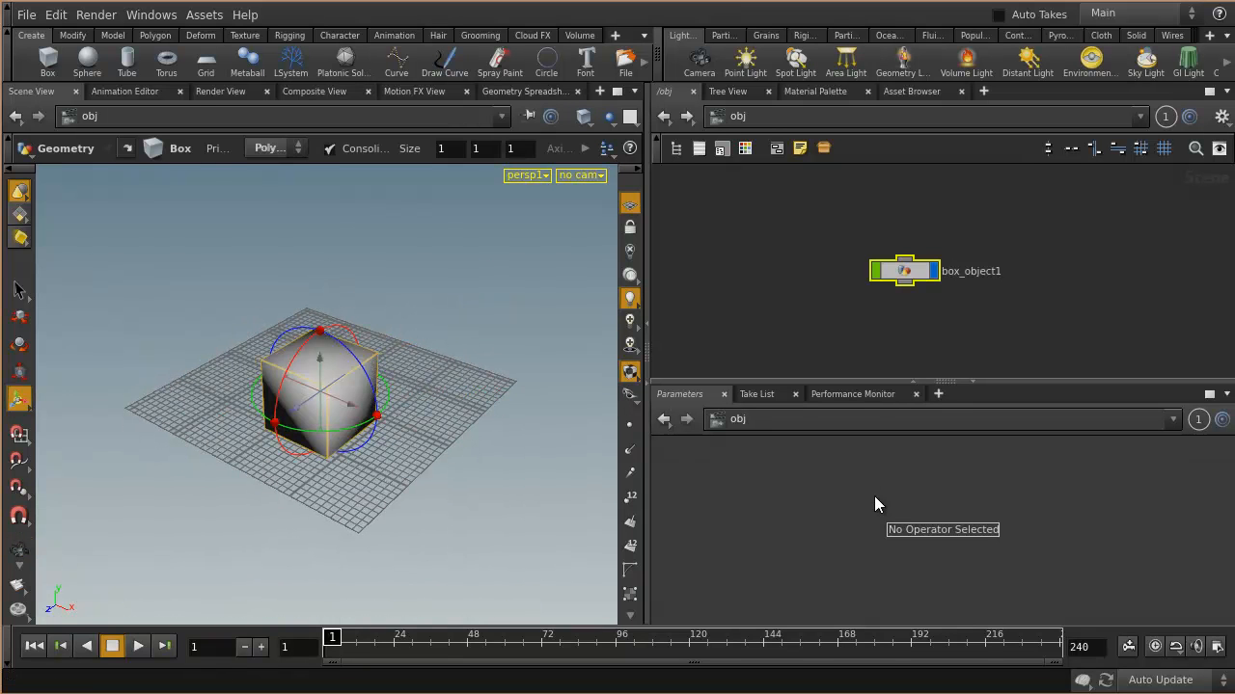
click(920, 279)
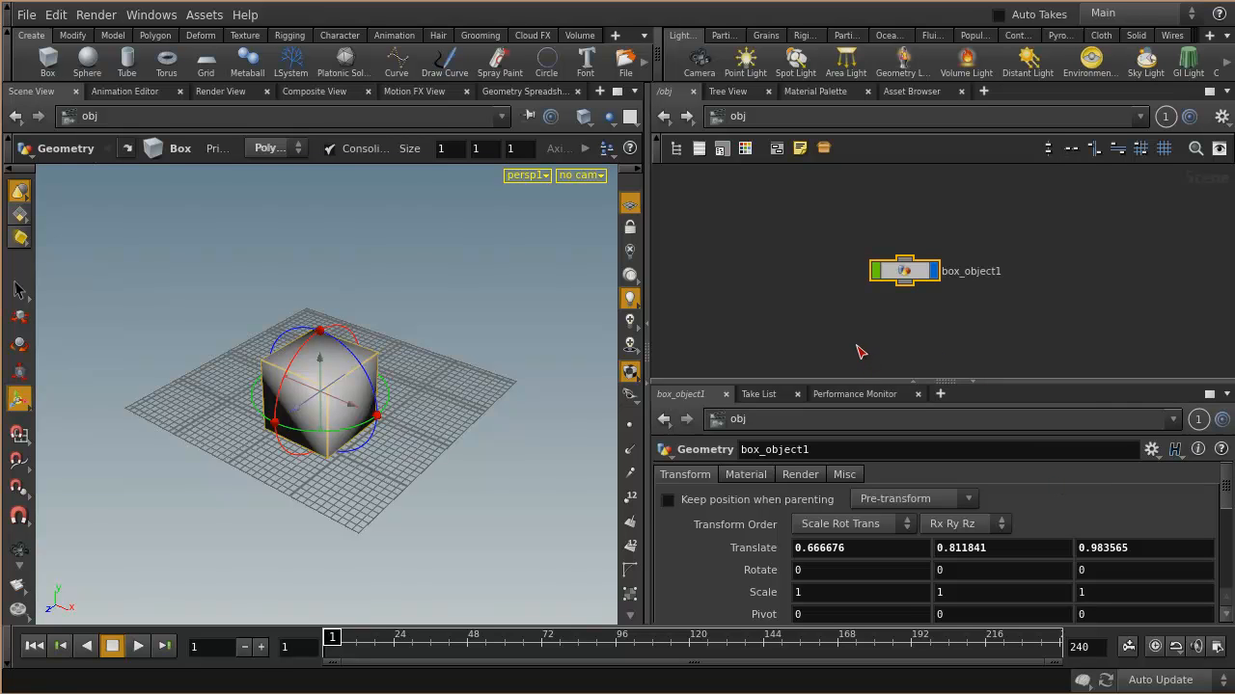
Delete the box object from the scene network.
click(19, 289)
drag(821, 206, 1006, 306)
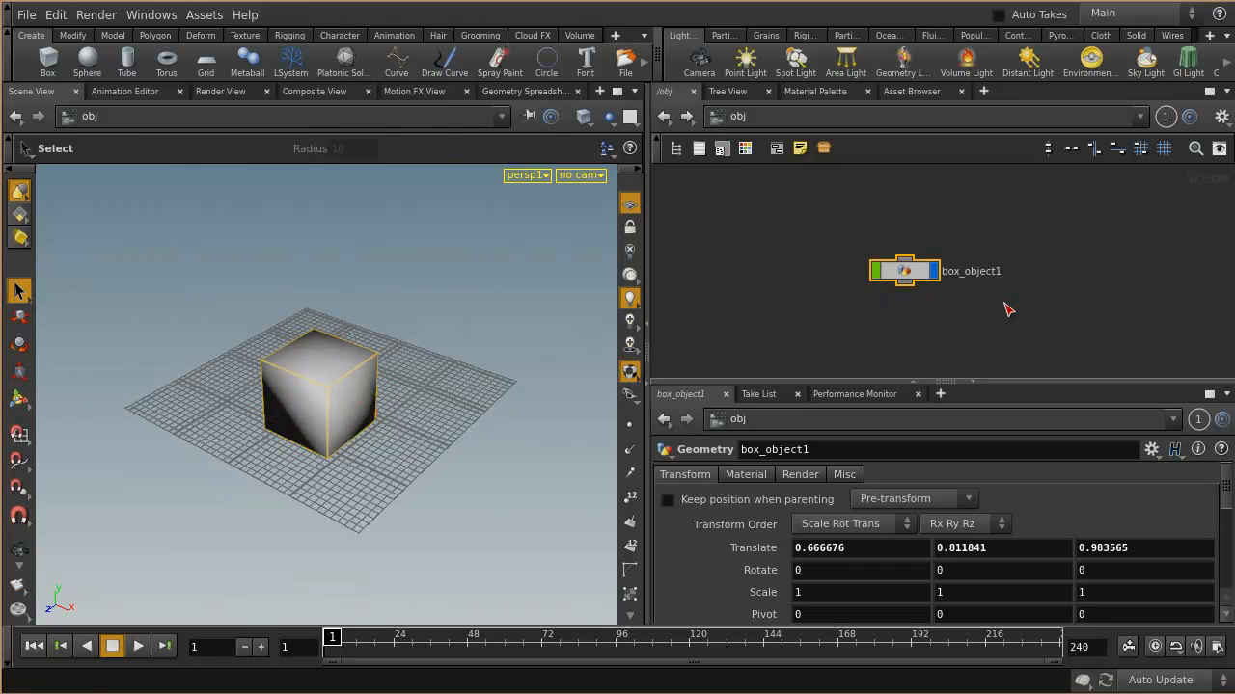
key(Delete)
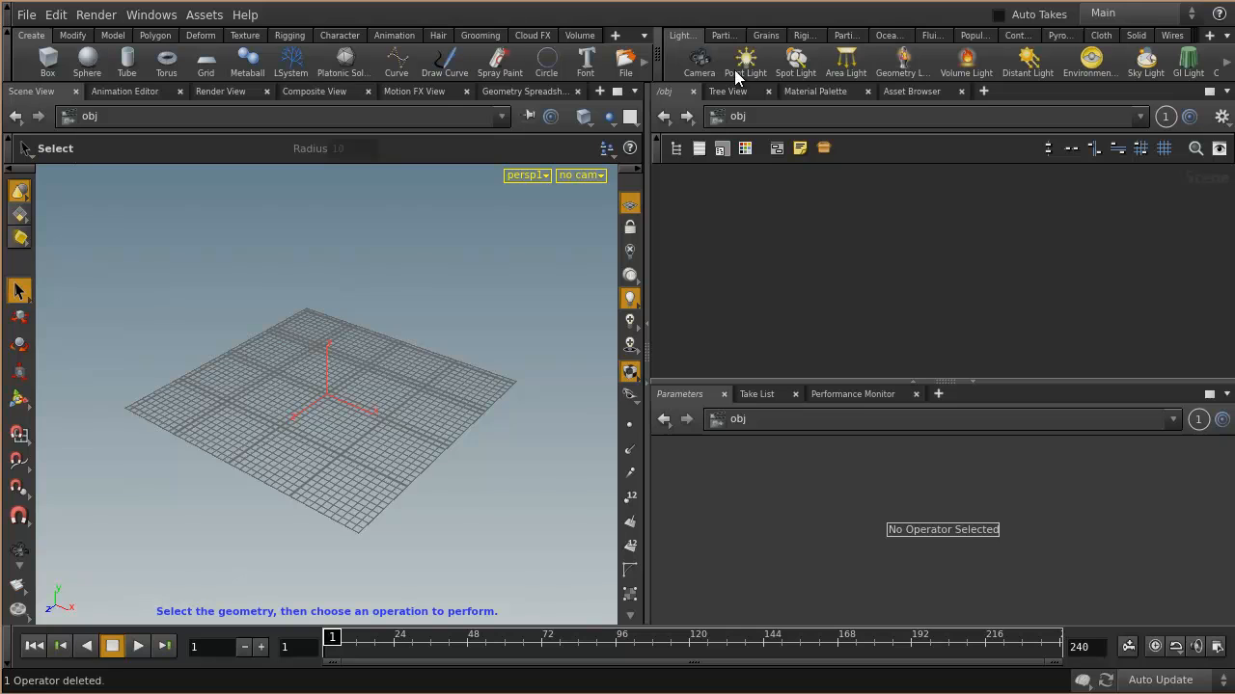
click(74, 36)
click(113, 36)
click(155, 36)
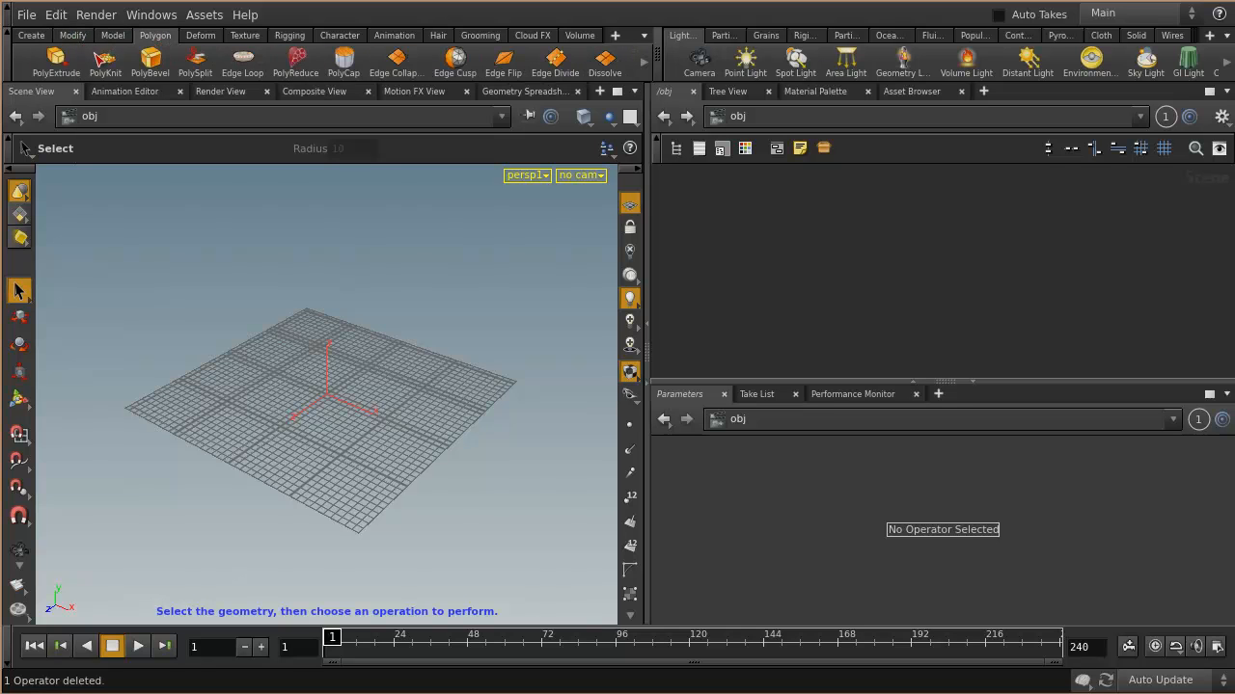
Create a new box object near the origin, at about (-0.03, 0, -0.24) on the grid.
click(32, 36)
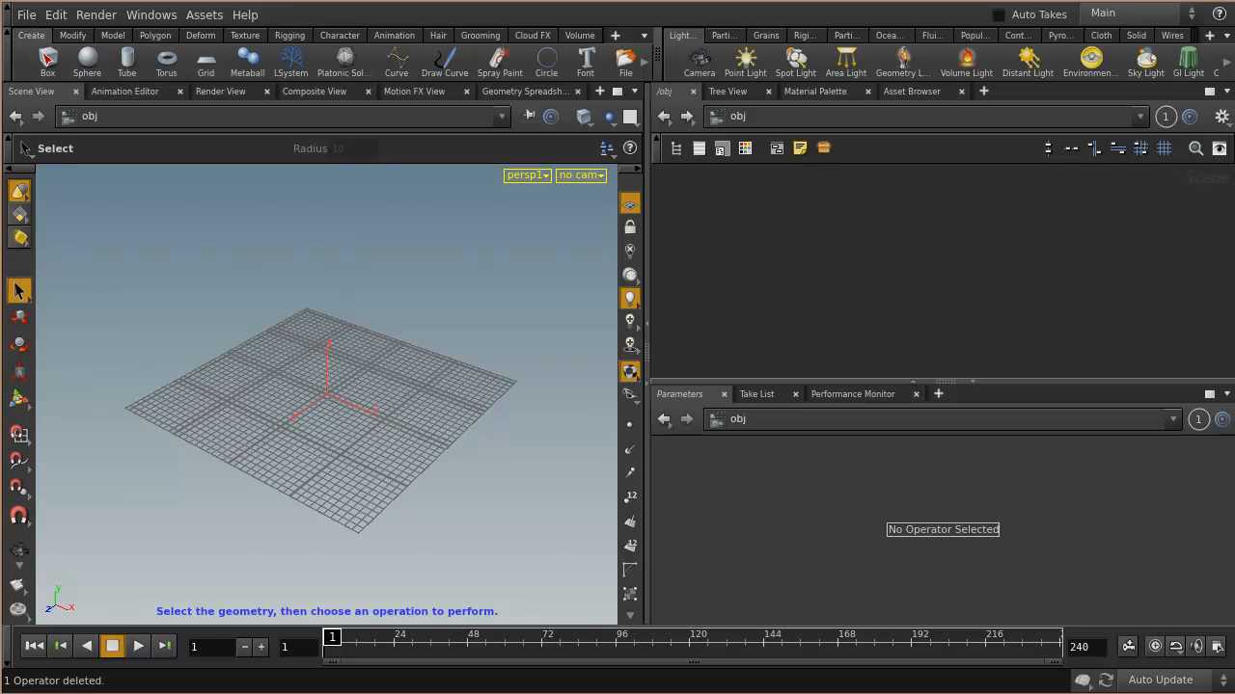
click(48, 60)
click(334, 405)
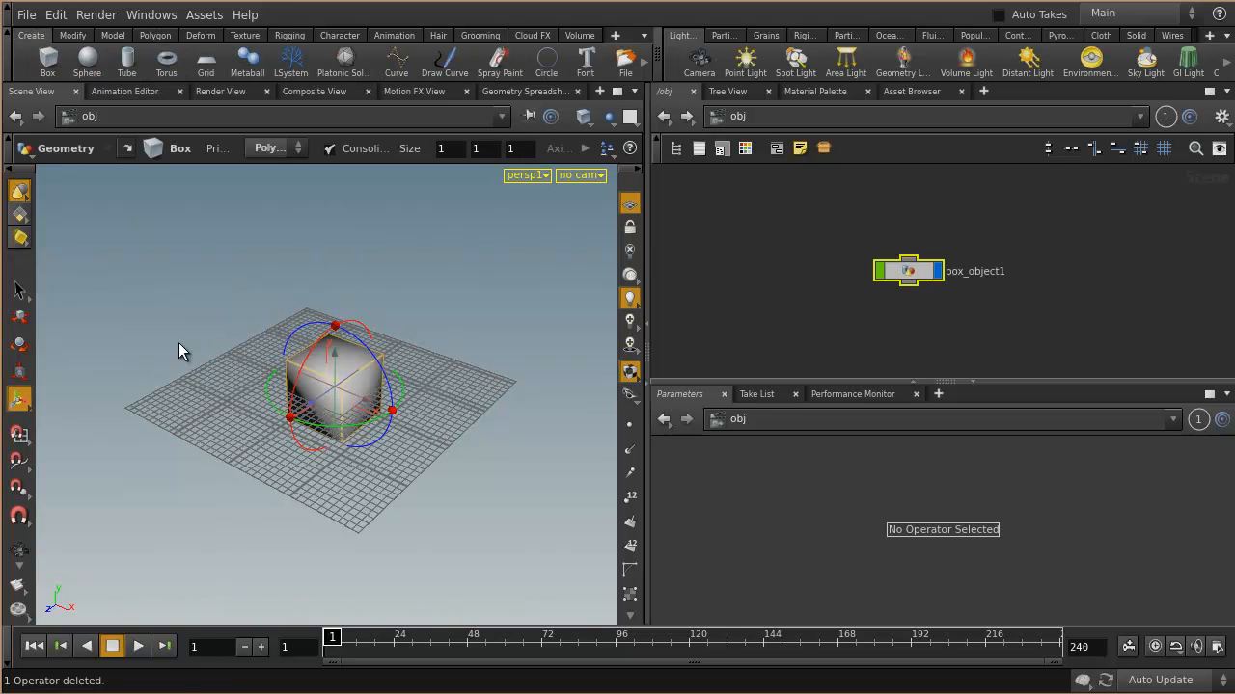
Set geometry selection to primitives and select the top face of the box.
click(19, 291)
alt+right_drag(217, 331, 516, 384)
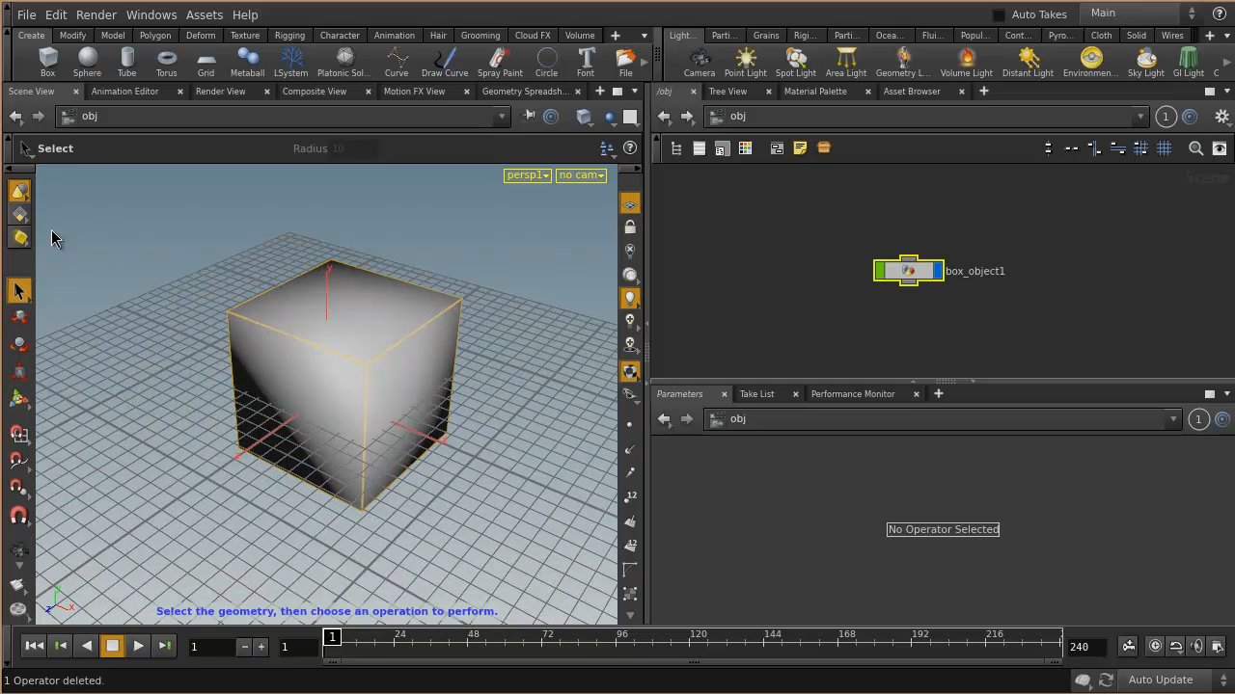
right_click(19, 214)
click(50, 255)
click(348, 317)
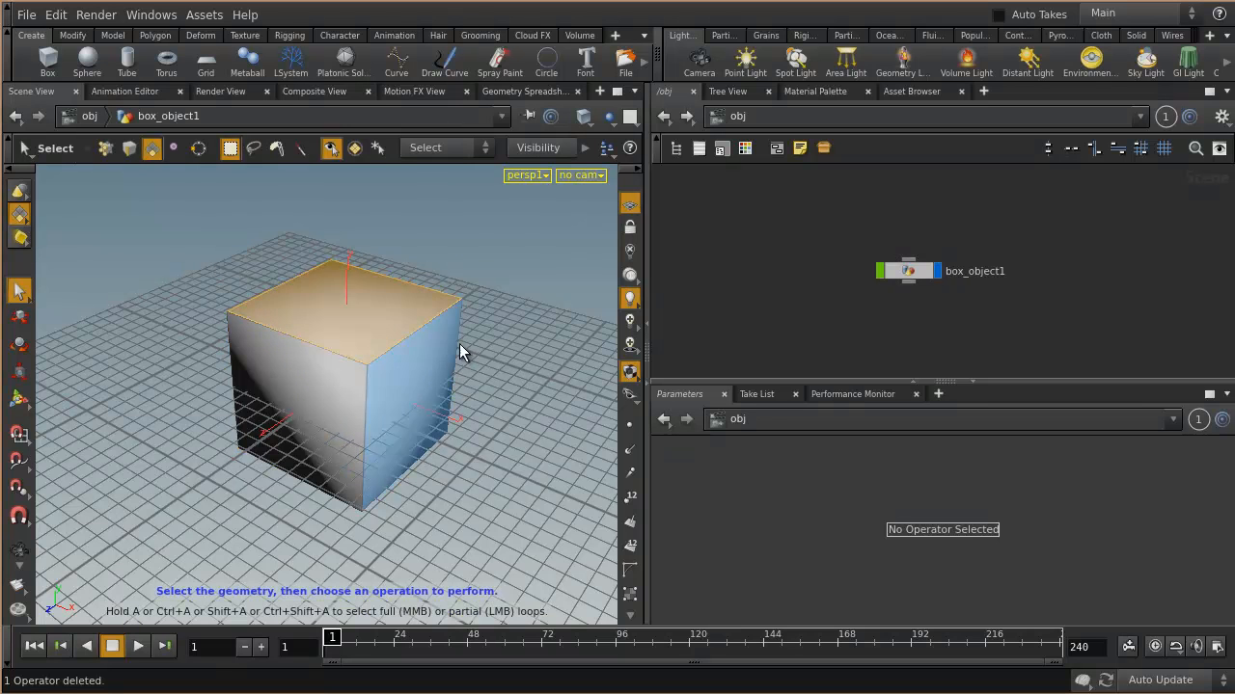
PolyExtrude the box's top face upward by about 0.47 and scale the extruded face to about 0.33.
click(74, 34)
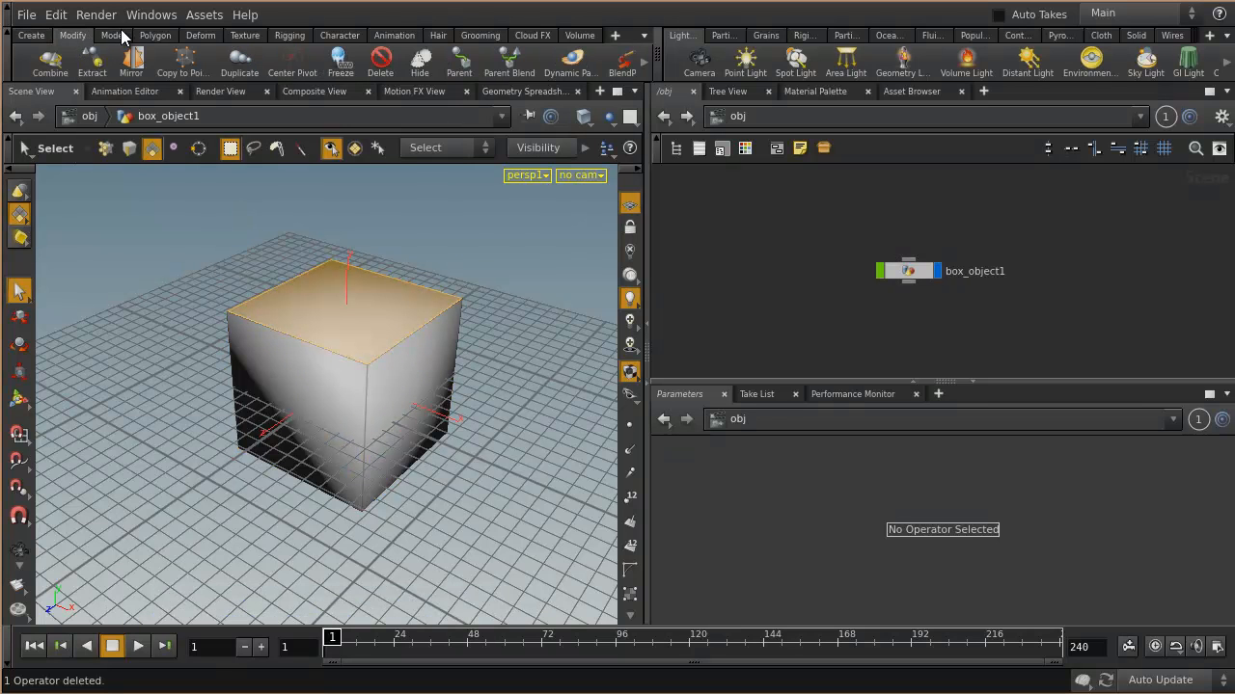
click(113, 34)
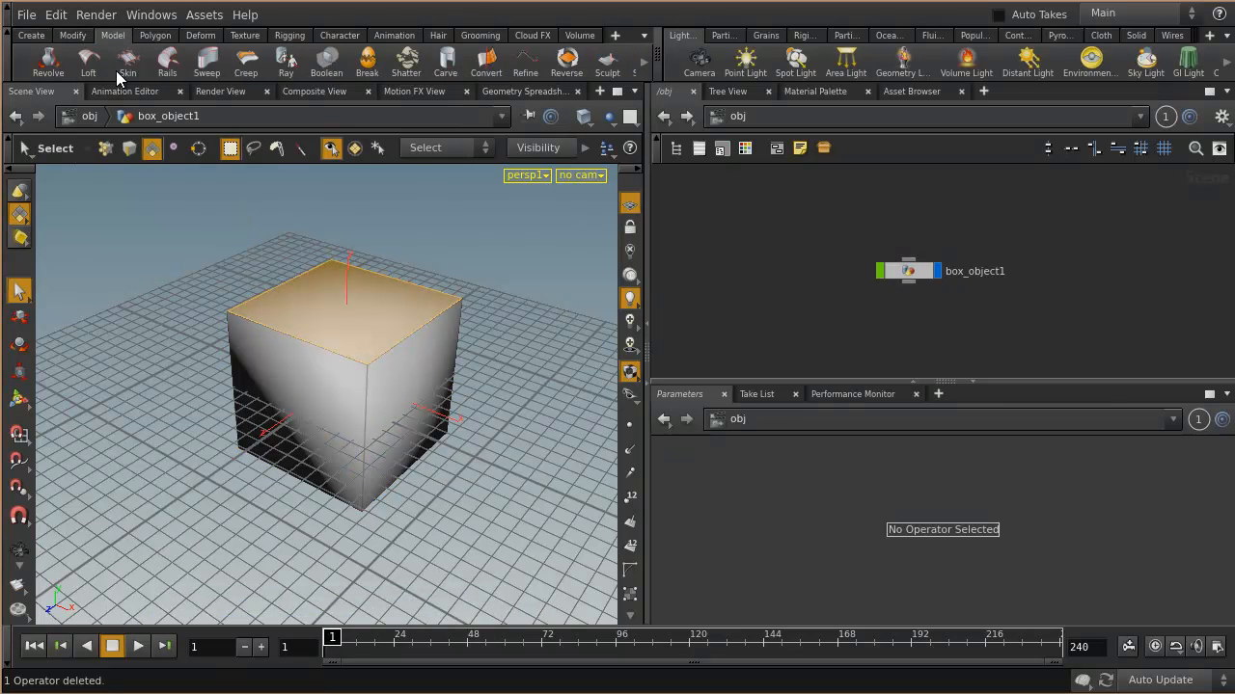
click(154, 35)
click(55, 60)
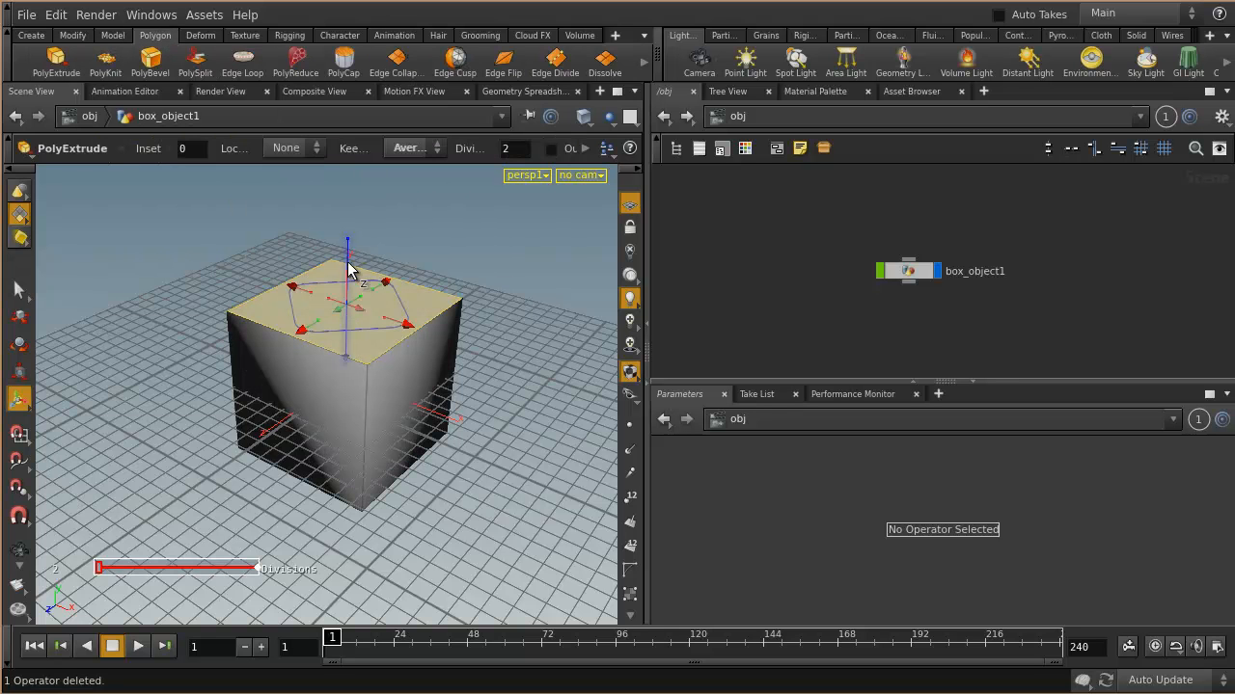
drag(346, 267, 348, 182)
key(Escape)
drag(521, 267, 460, 398)
drag(374, 348, 340, 335)
Select one sloped side face of the extruded top and PolyExtrude it outward by about 0.6.
click(23, 290)
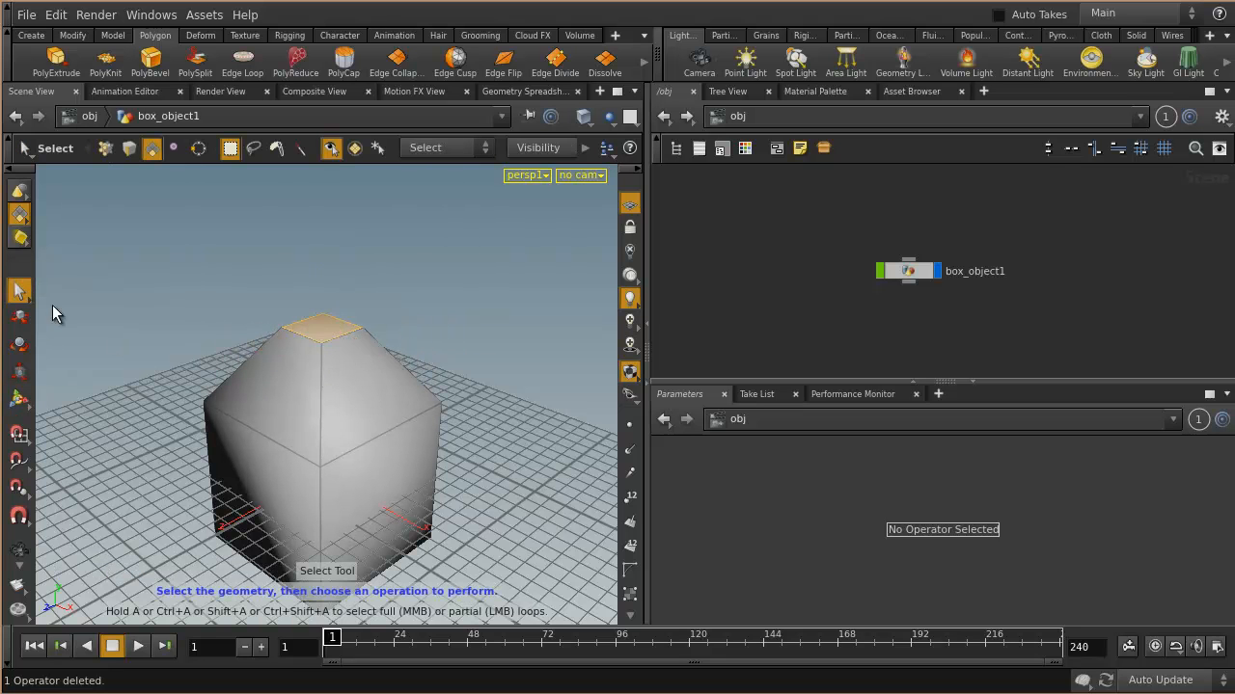
click(389, 400)
key(space)
drag(513, 415, 380, 394)
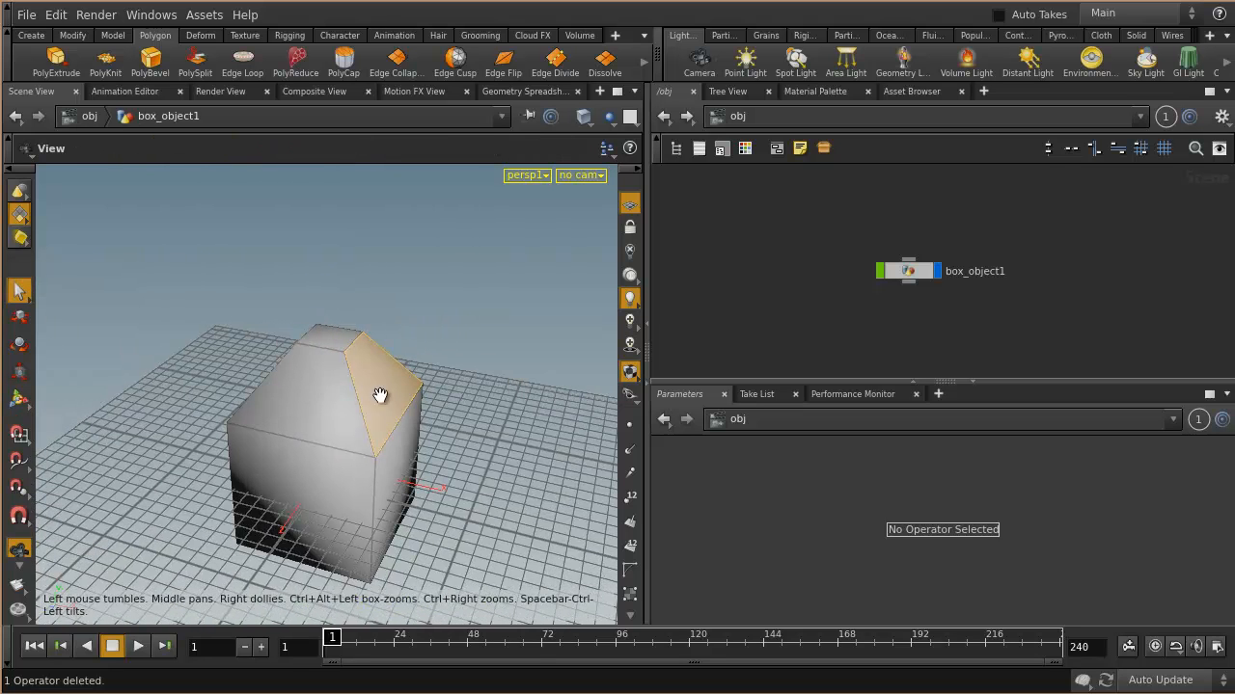
click(56, 61)
drag(441, 361, 383, 374)
key(space)
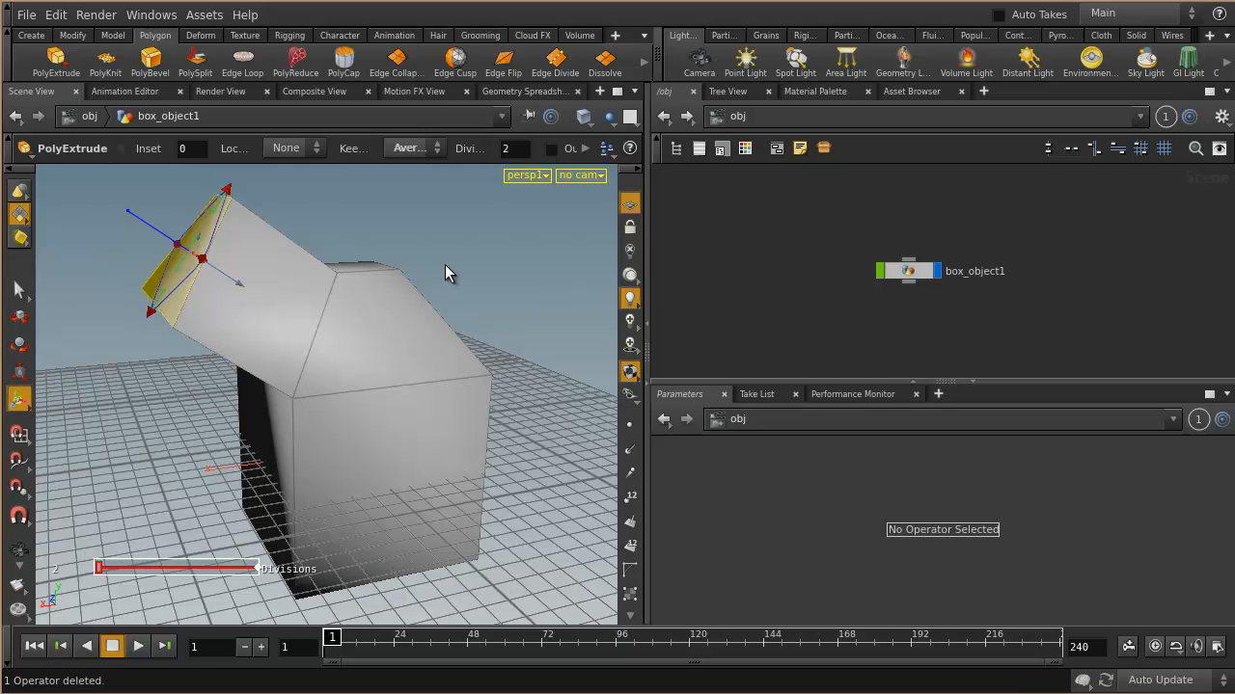
Delete both PolyExtrude nodes inside the box object's network and return to the object level.
double_click(906, 272)
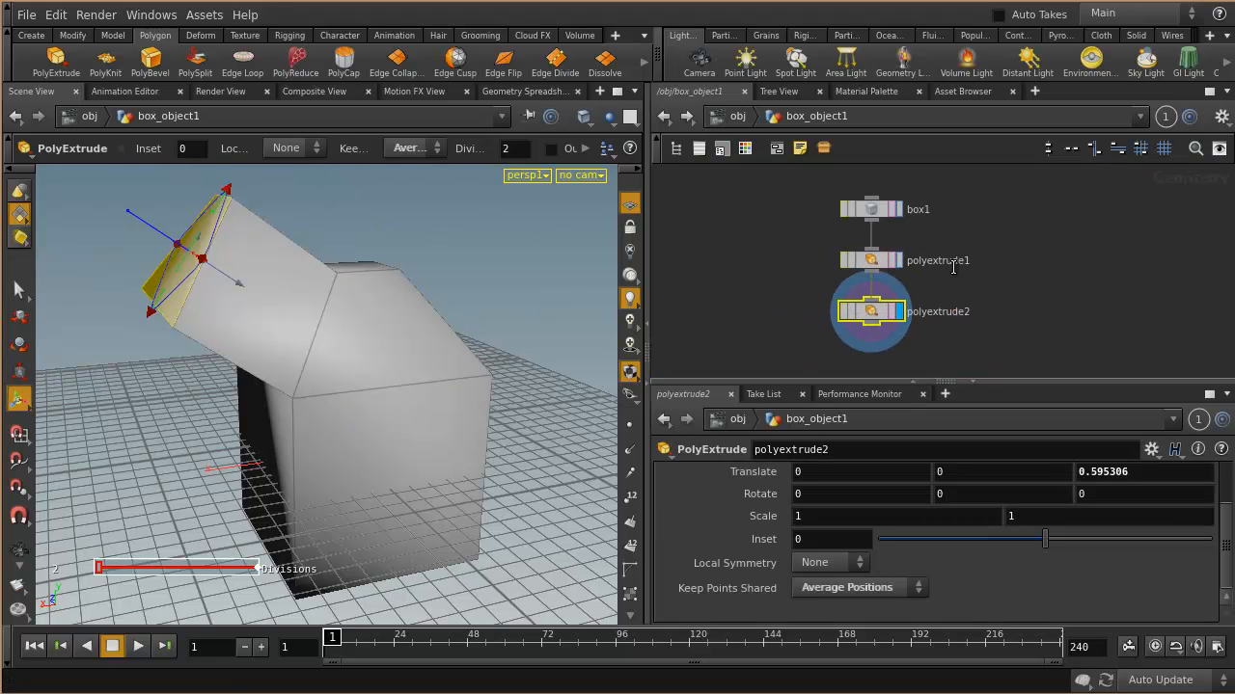
click(738, 116)
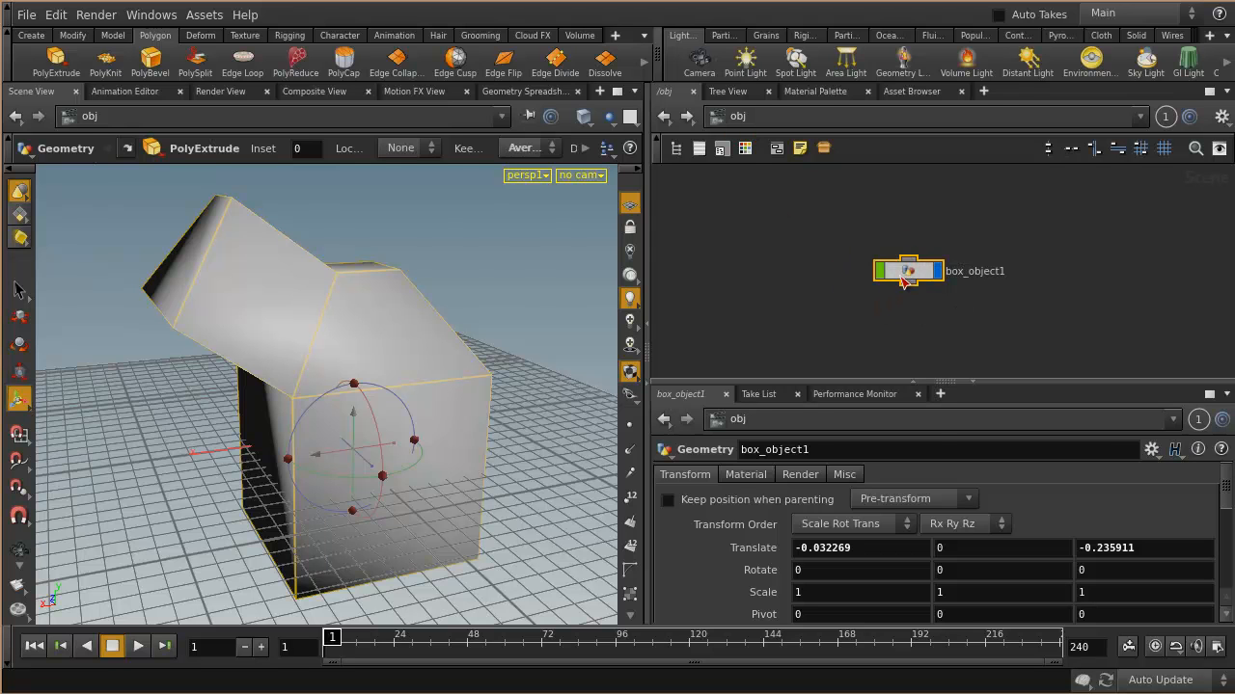
double_click(900, 277)
drag(969, 338, 820, 258)
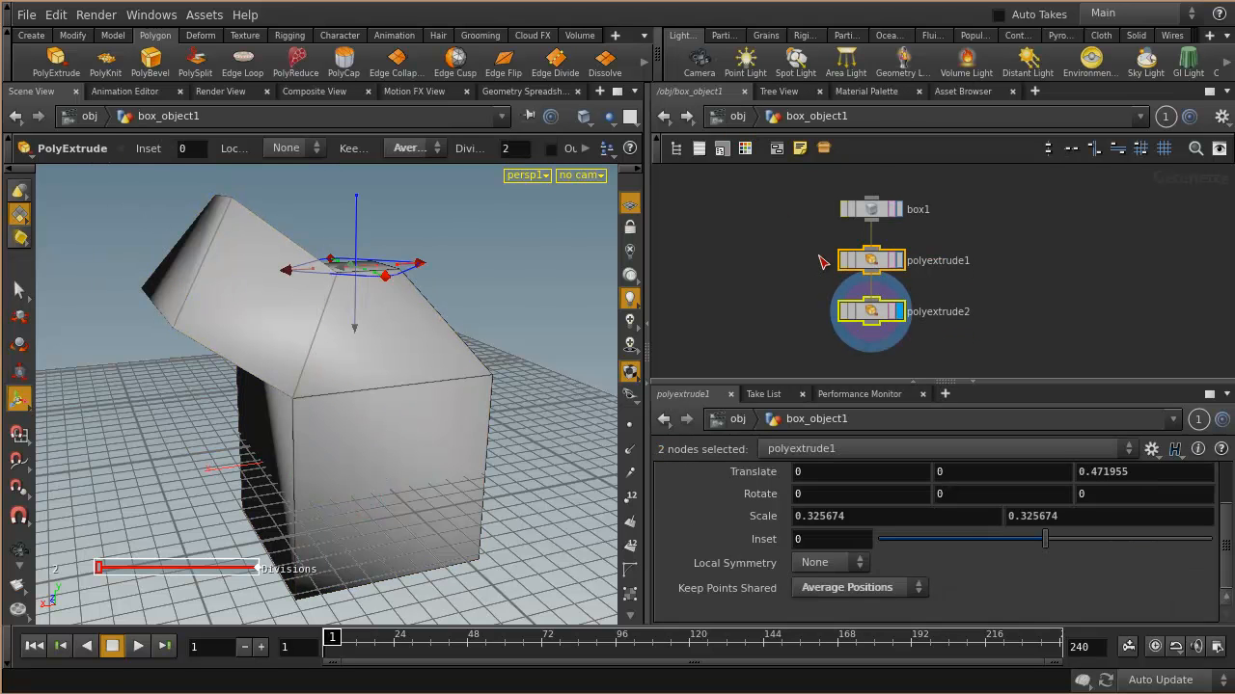
key(Delete)
click(743, 118)
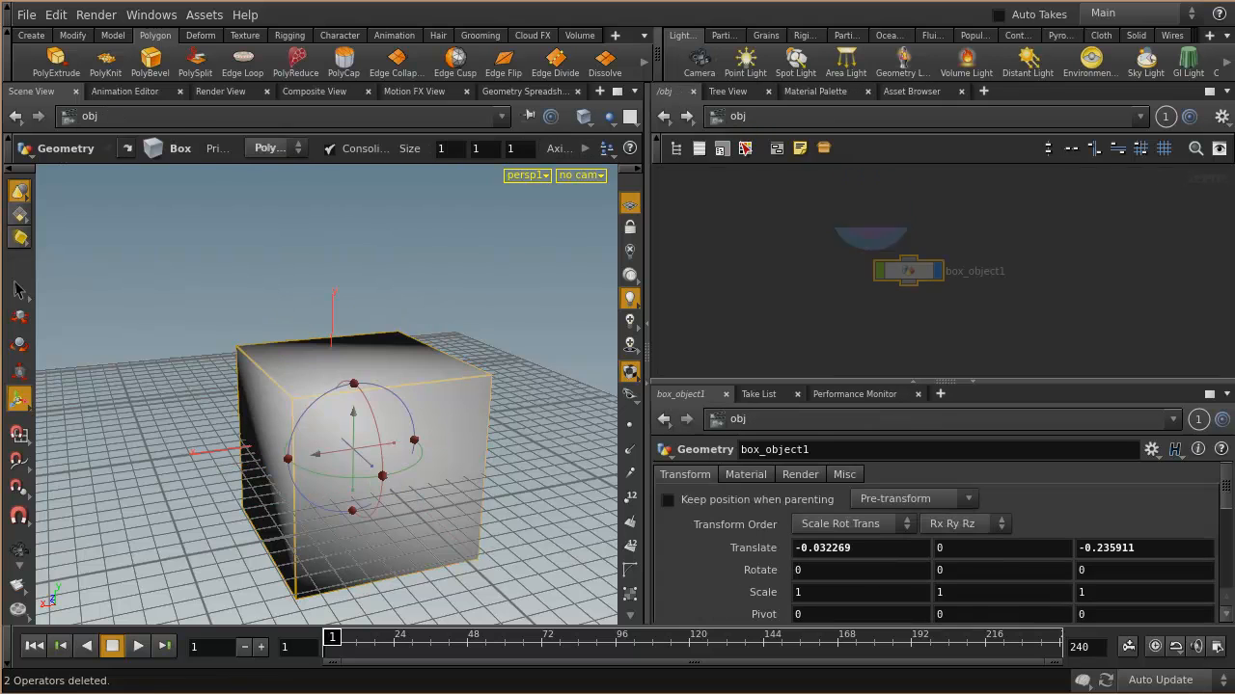
drag(427, 279, 323, 352)
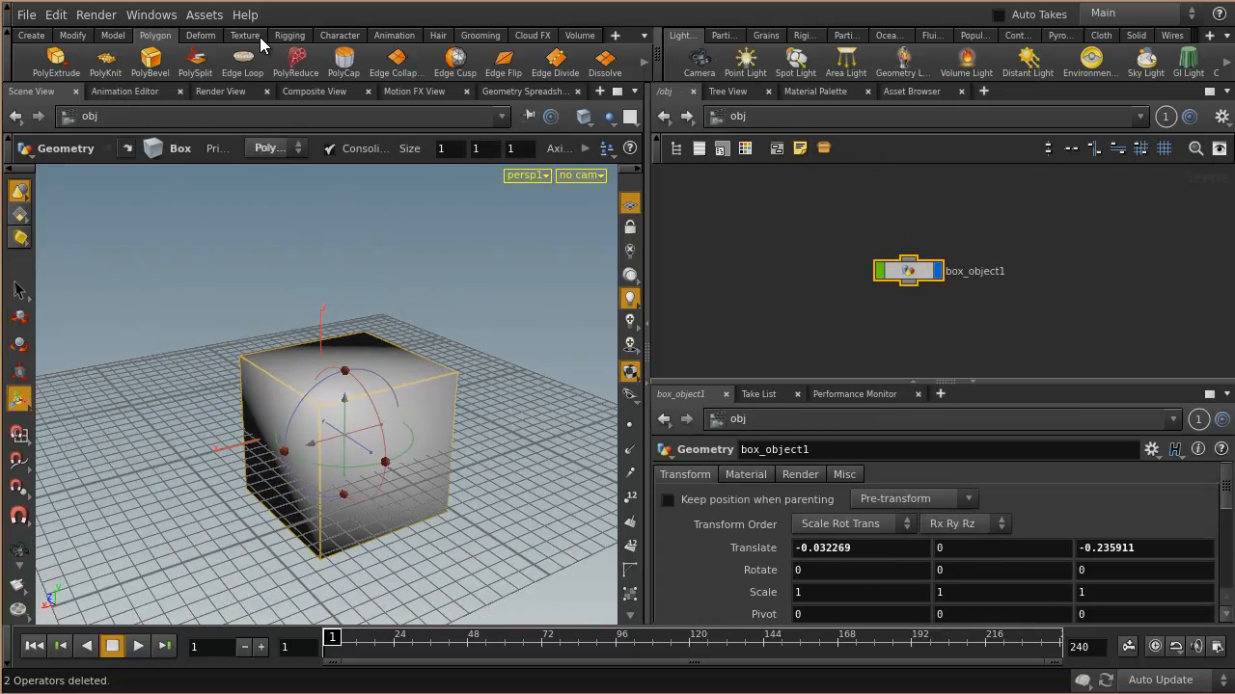
Add a point light and position it above the box at about 0.25, 1.93, -0.29, tilted about -8.6 degrees in X.
drag(657, 54, 624, 53)
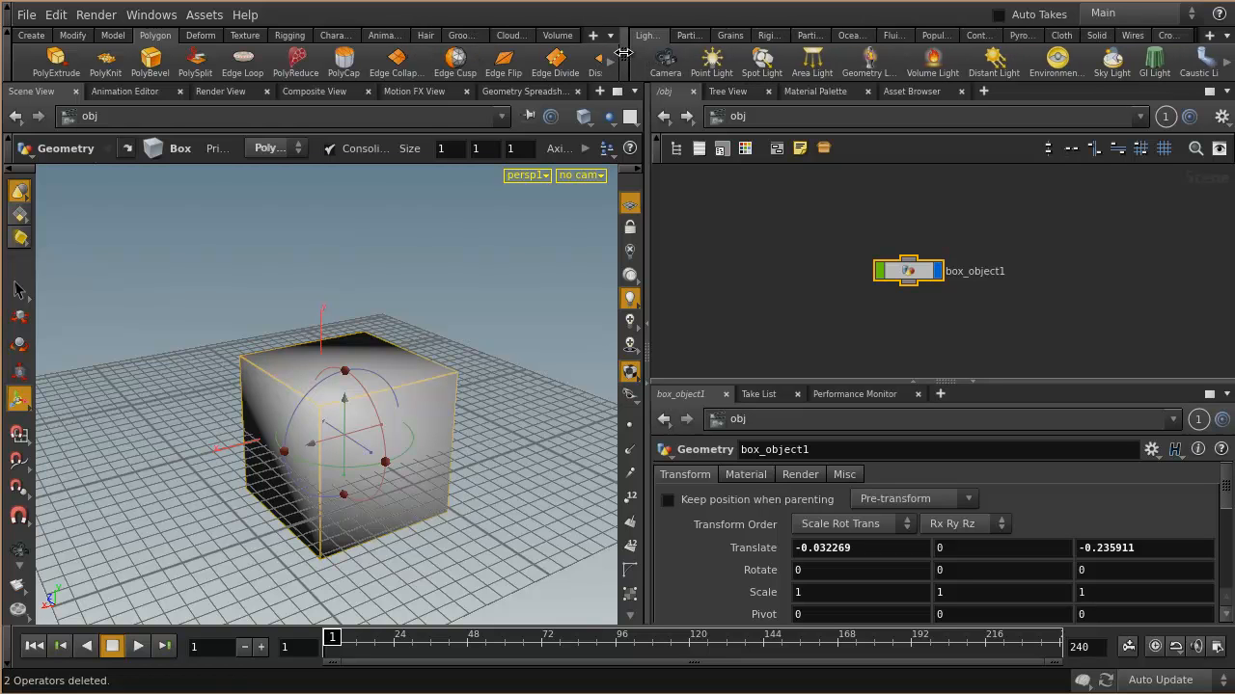
click(712, 60)
click(360, 473)
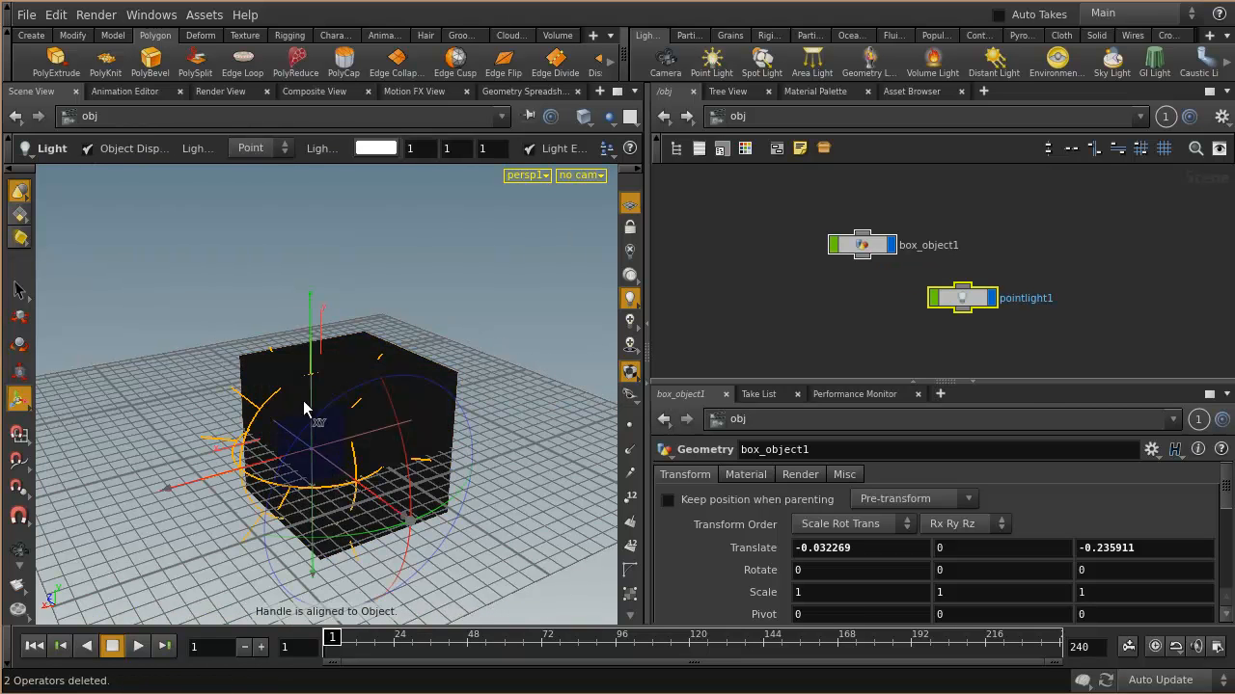
drag(311, 340, 318, 119)
alt+right_drag(452, 397, 314, 451)
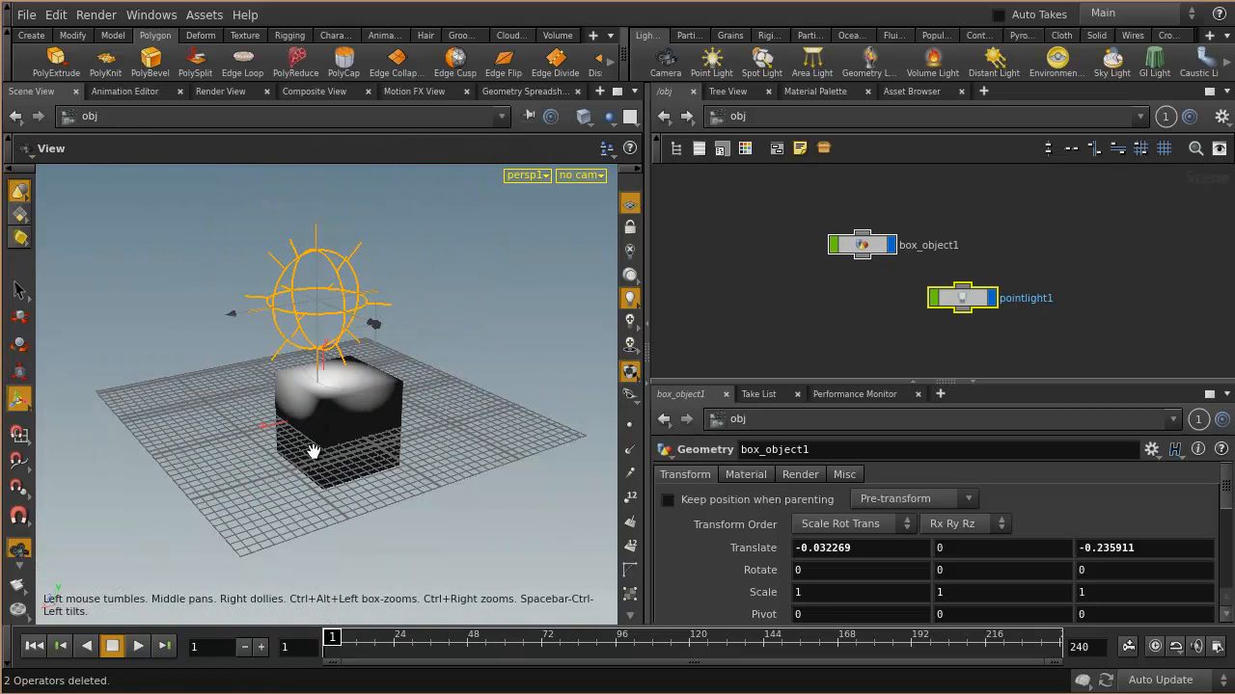
alt+drag(314, 452, 342, 347)
drag(330, 228, 330, 174)
mouse_move(412, 303)
mouse_down()
mouse_move(410, 263)
mouse_move(402, 420)
mouse_move(409, 249)
mouse_move(417, 304)
mouse_up()
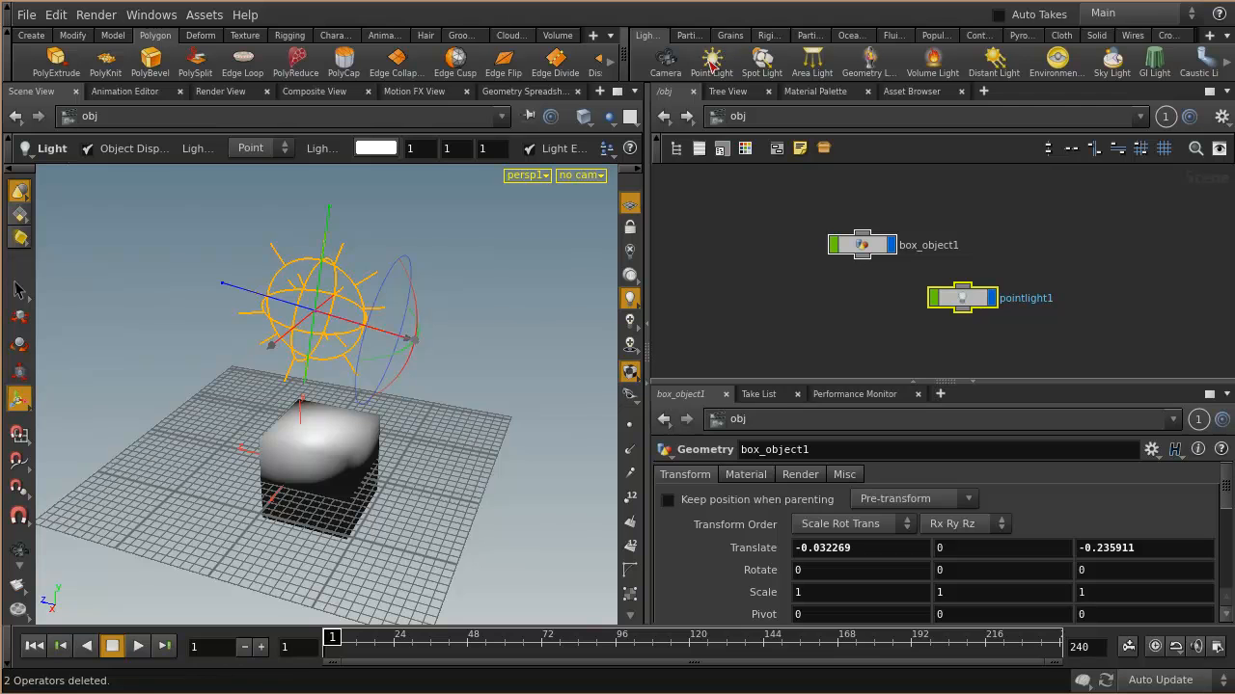
alt+right_drag(239, 347, 405, 356)
drag(405, 356, 360, 356)
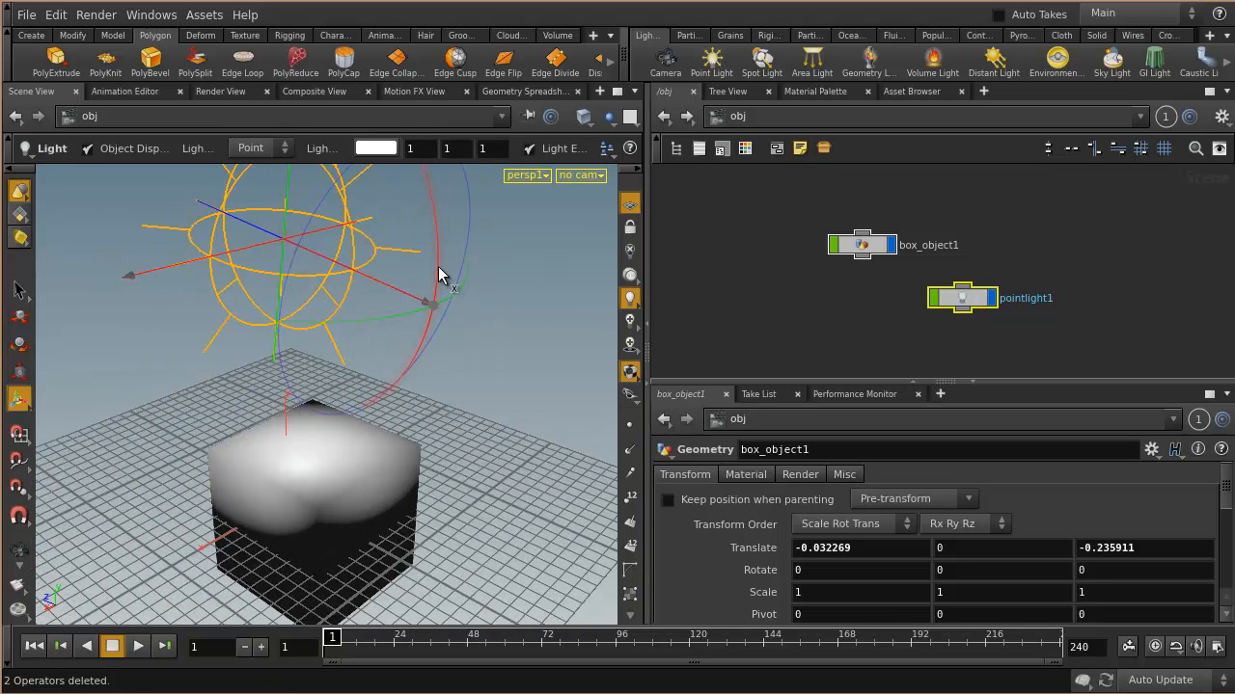
Replace the point light with a spot light placed above the box at about -0.15, 2.14, 0.01, aimed downward.
click(962, 298)
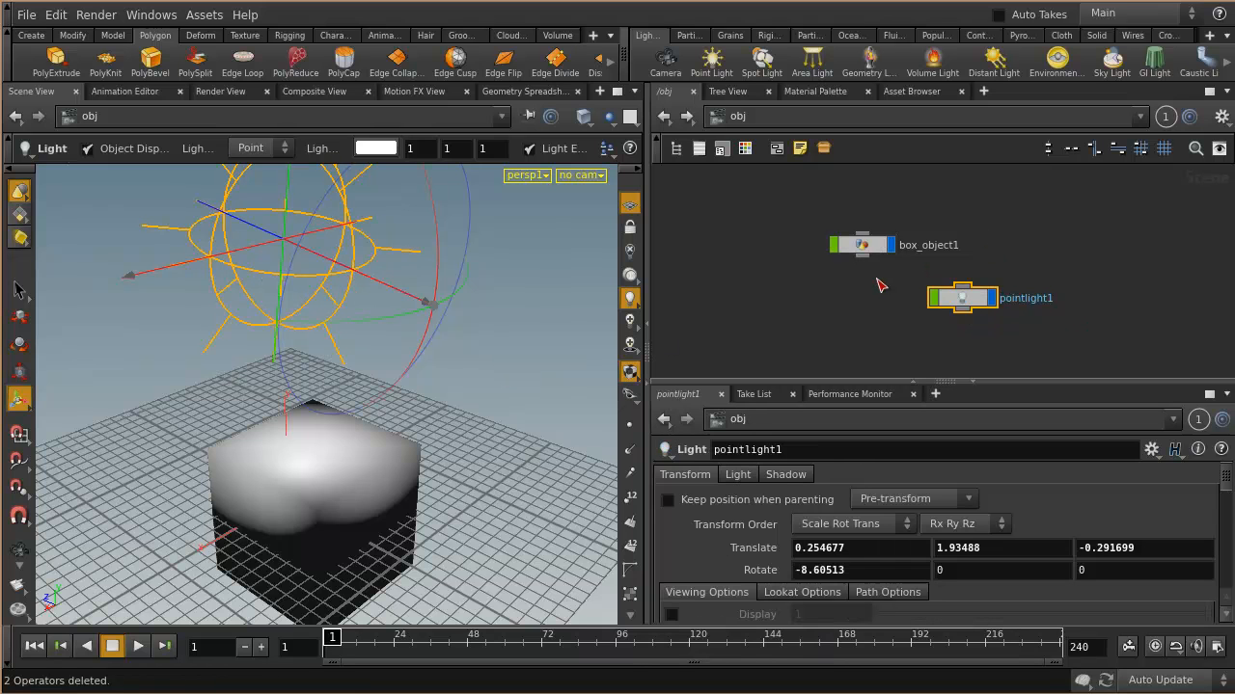
key(Delete)
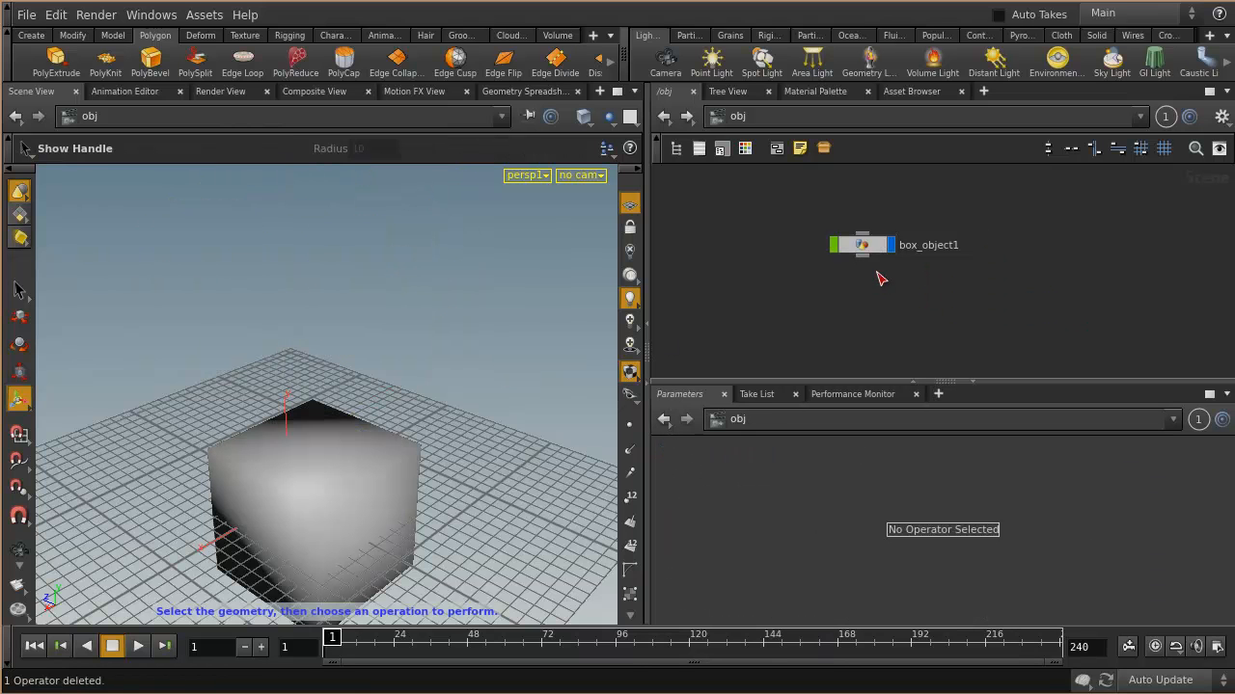
click(766, 62)
click(304, 491)
drag(426, 474, 294, 138)
alt+middle_drag(512, 364, 479, 397)
drag(378, 248, 335, 398)
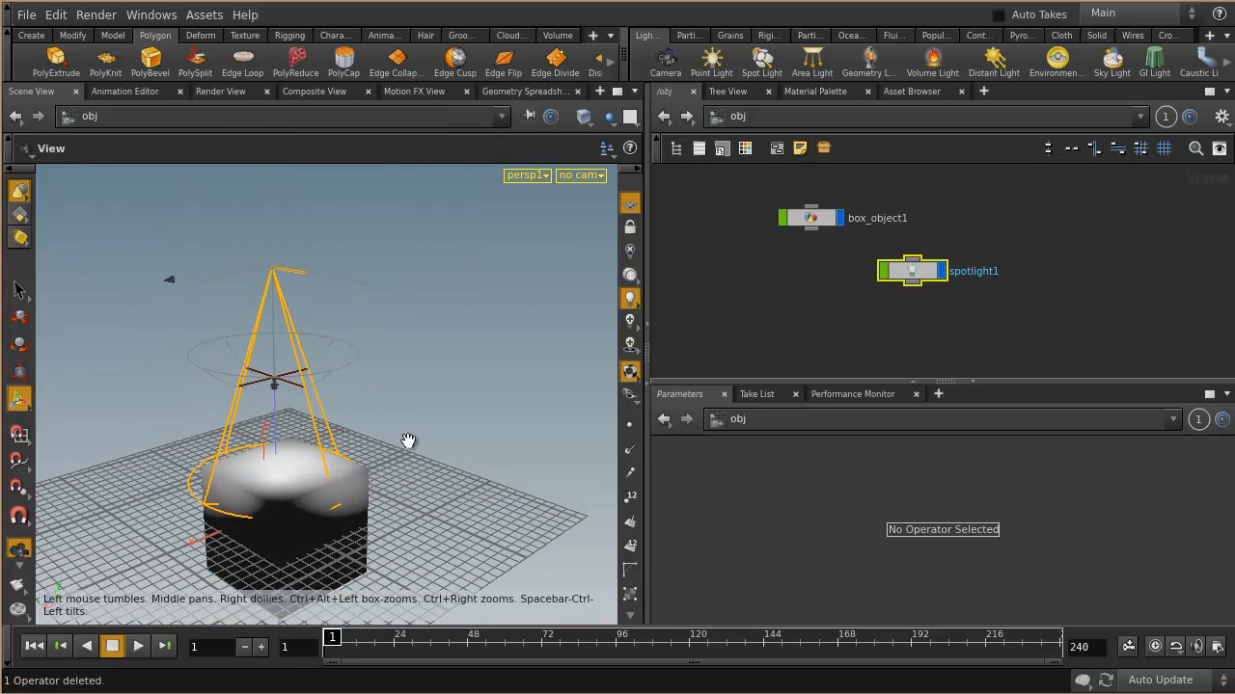
Delete the box and the spot light from the object network.
drag(993, 335, 740, 206)
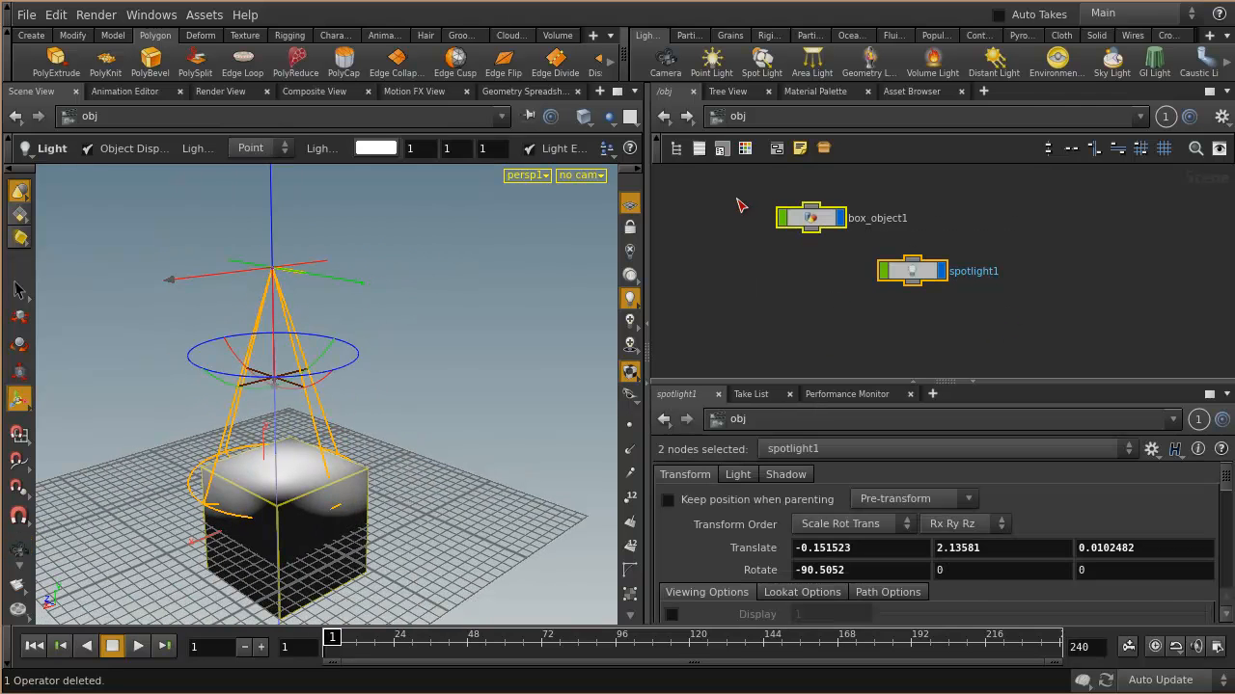
key(Delete)
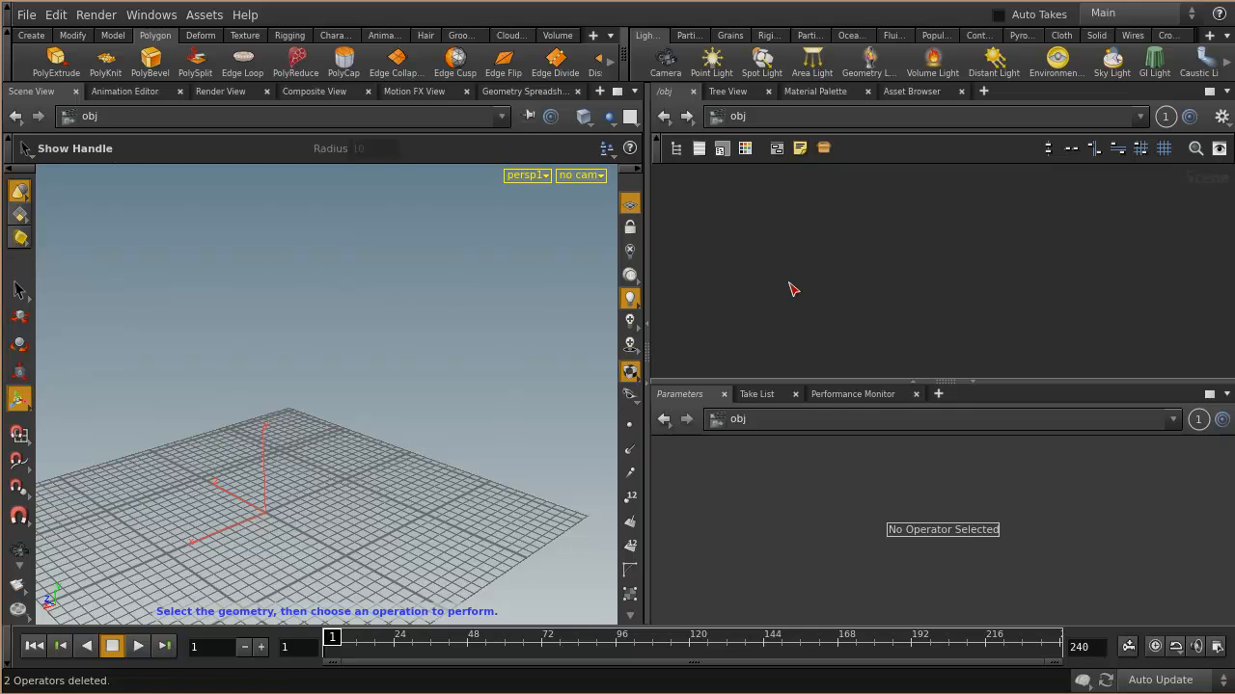
Browse the Particles and Grains shelf tools, temporarily widening the simulation shelf set to read its tab names.
click(688, 36)
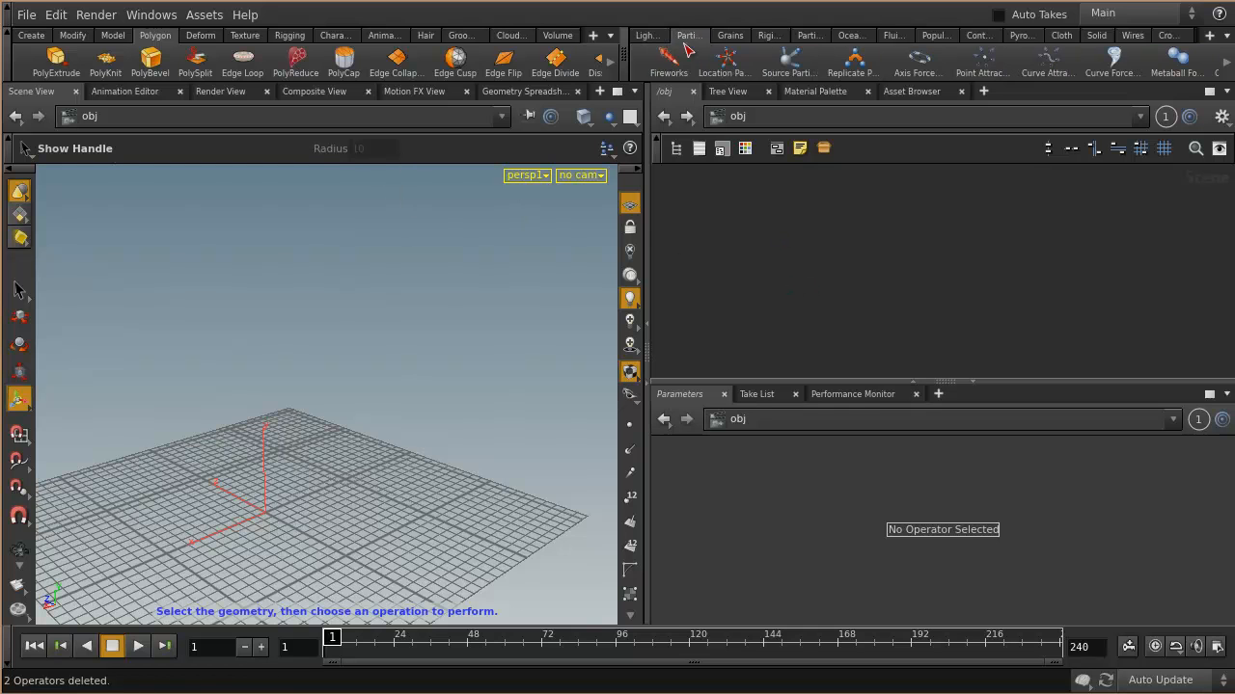
drag(625, 58, 420, 58)
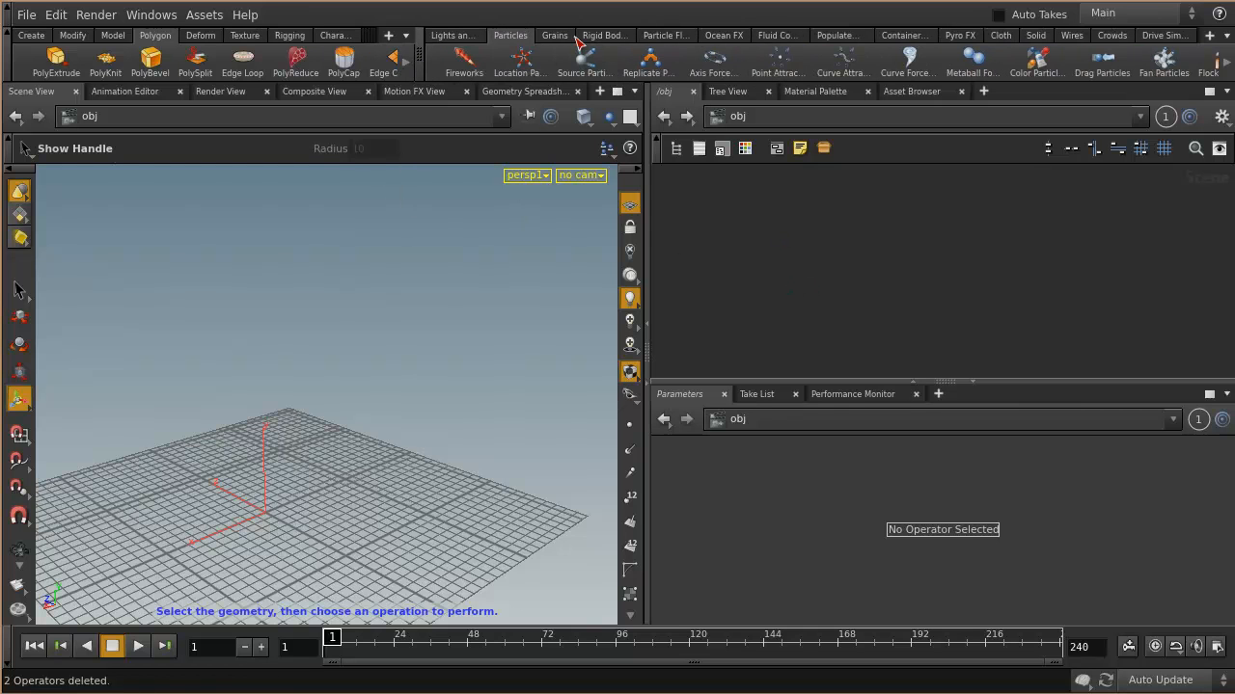
click(556, 36)
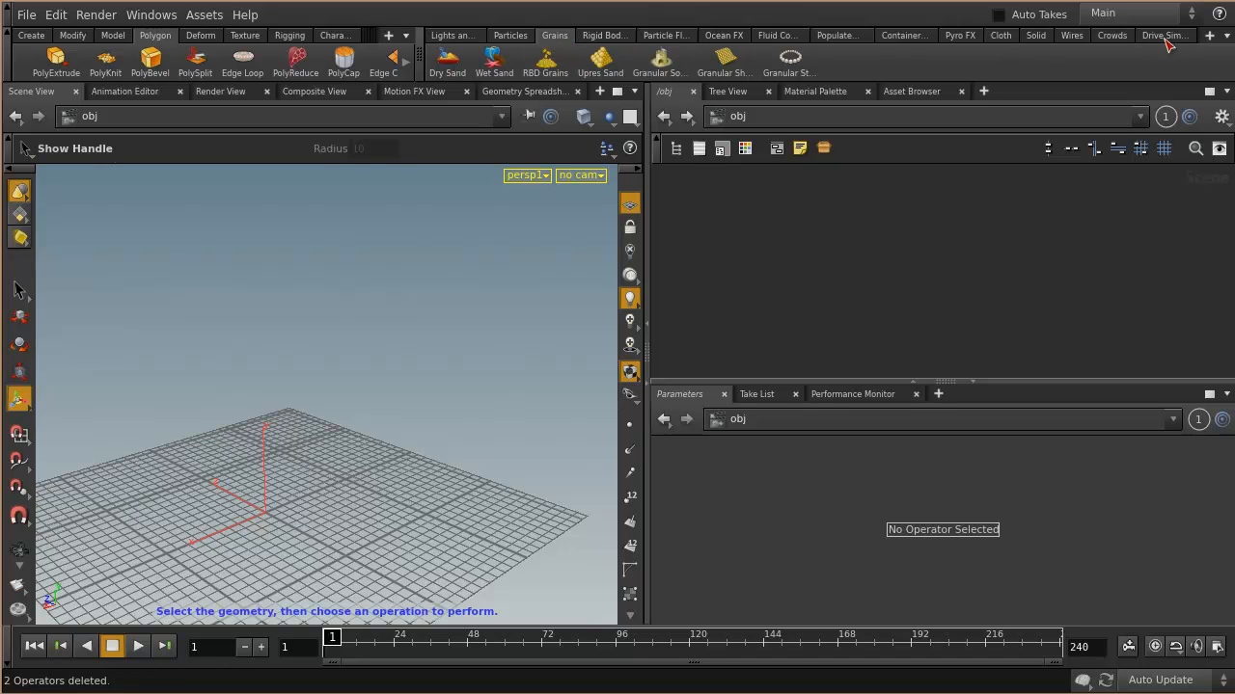
drag(416, 62, 611, 61)
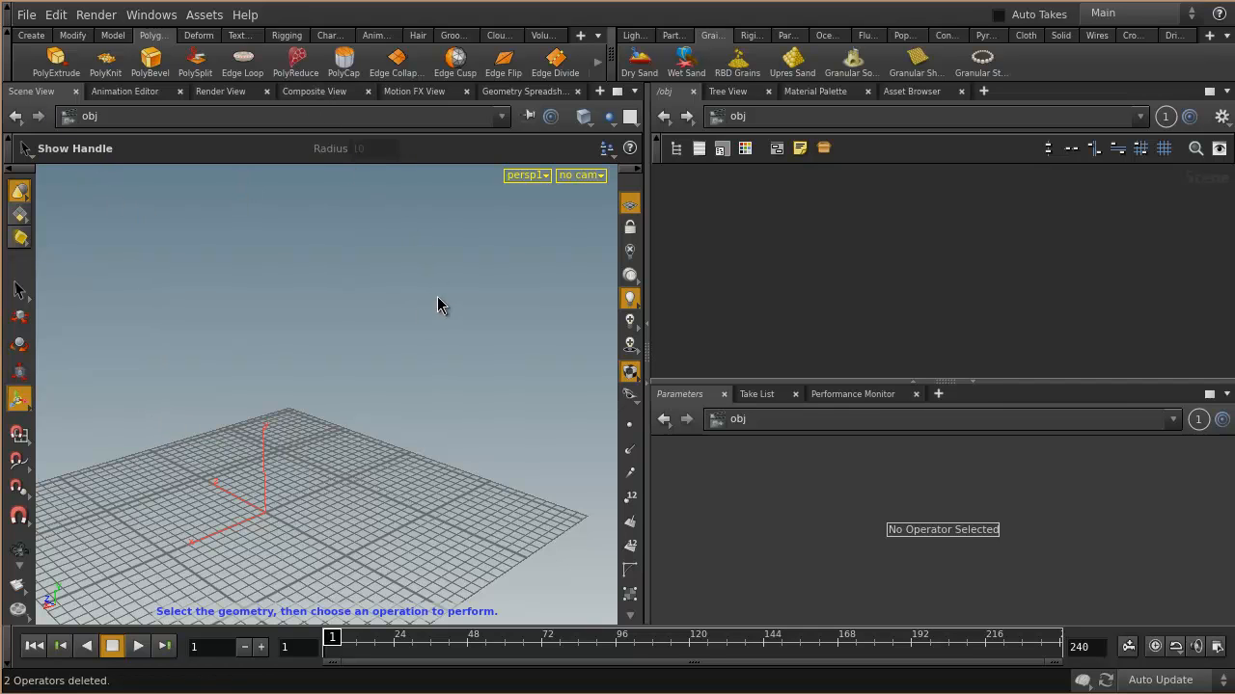
Reframe the empty scene and look at the Render View and the Composite View.
drag(371, 395, 353, 434)
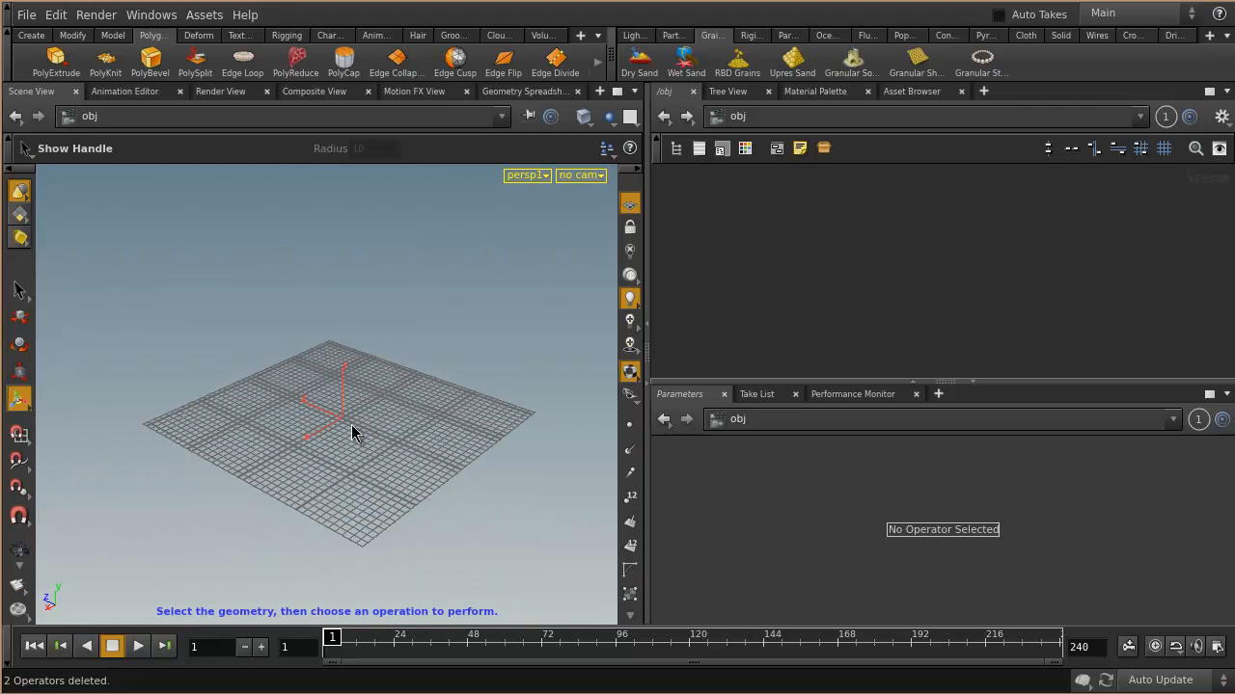
click(222, 92)
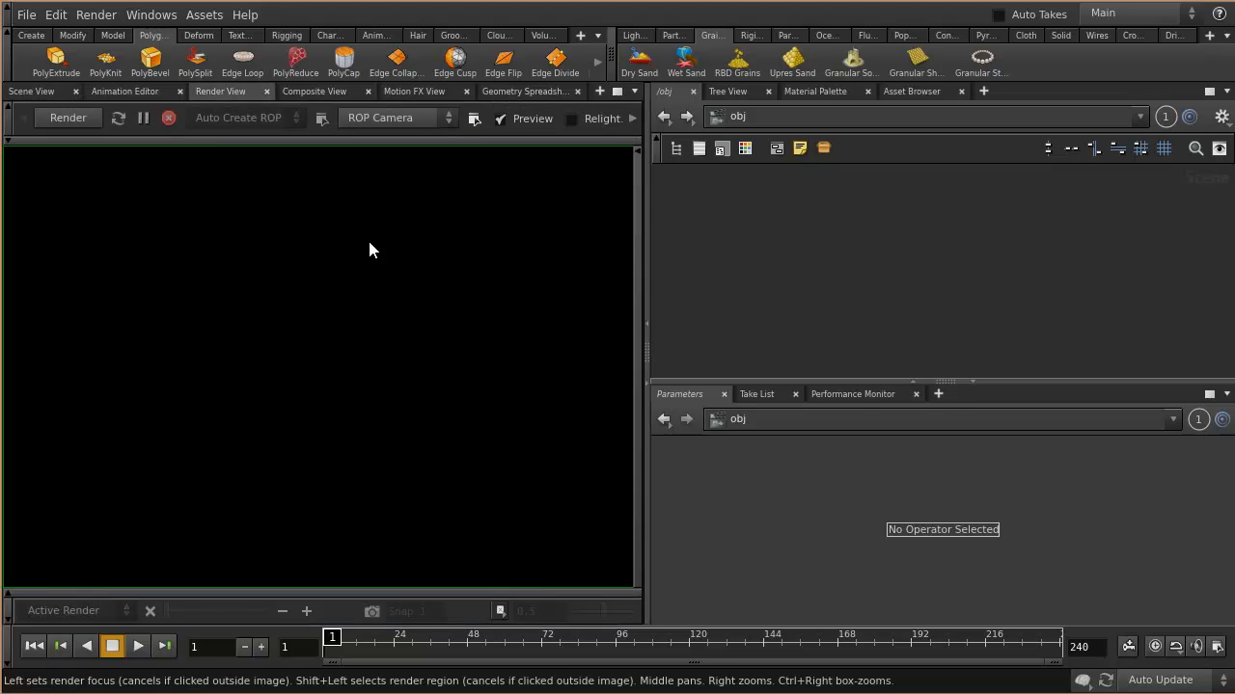
click(316, 91)
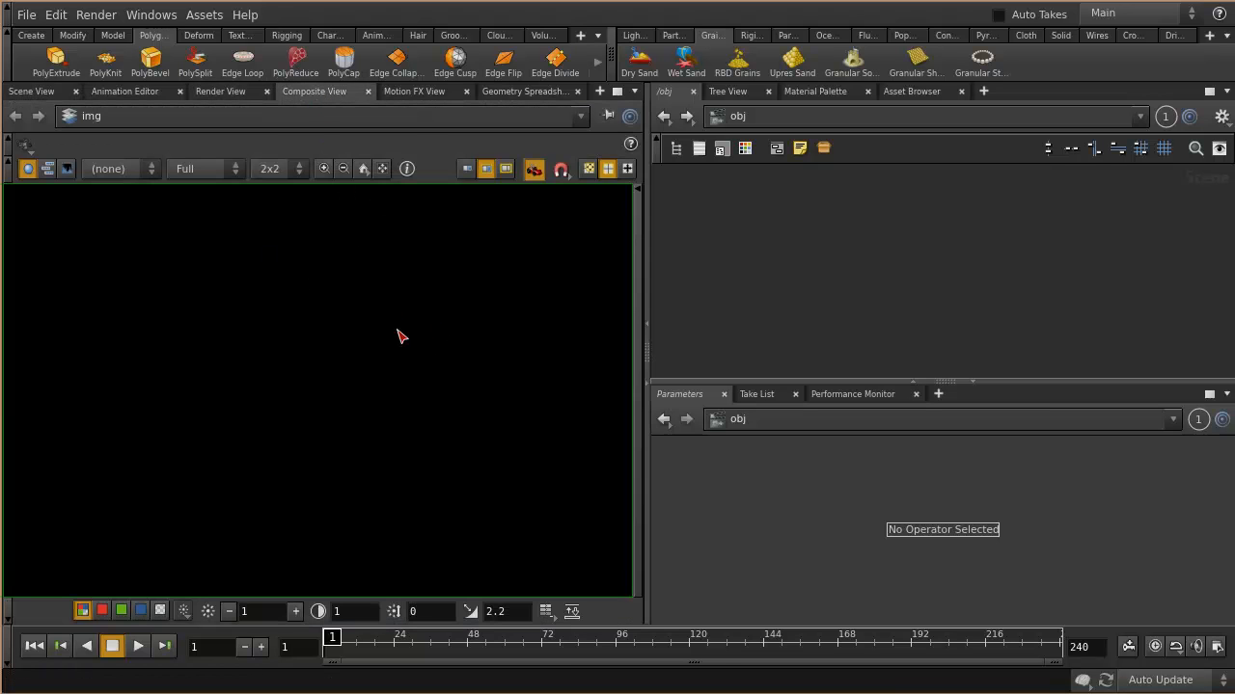
Open the recent scene file Contextes.hip and bring all its object nodes into view.
click(21, 13)
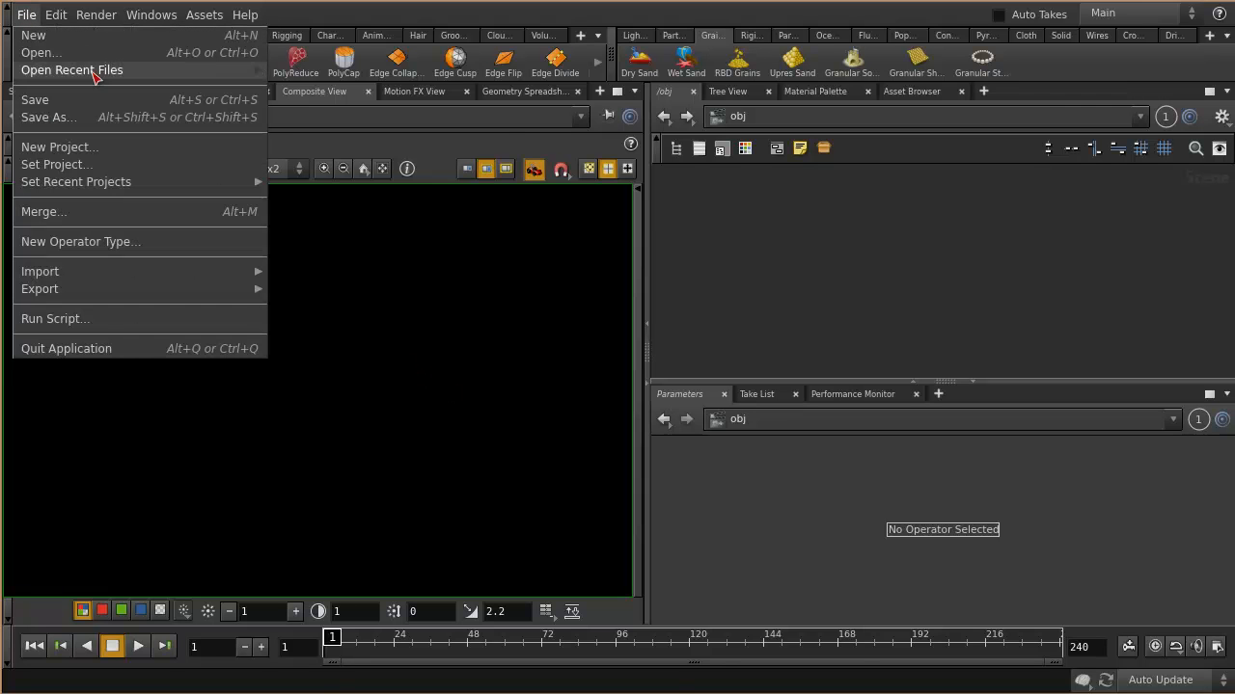
mouse_move(212, 71)
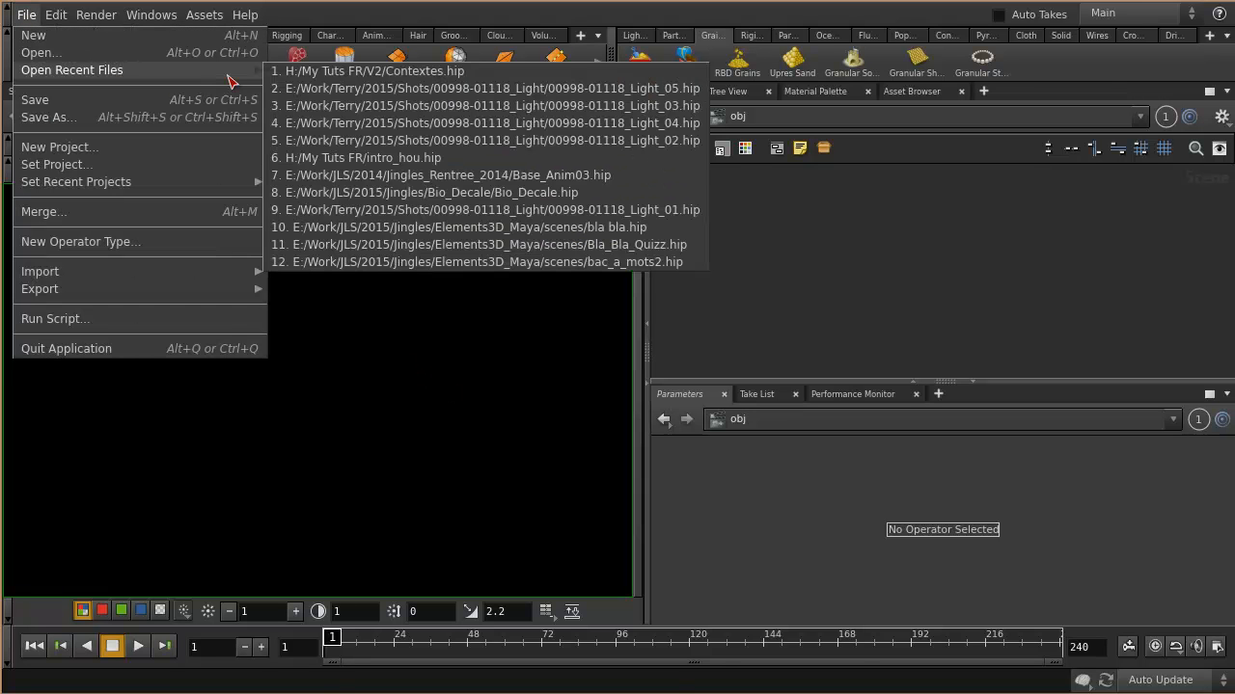
click(372, 72)
click(421, 113)
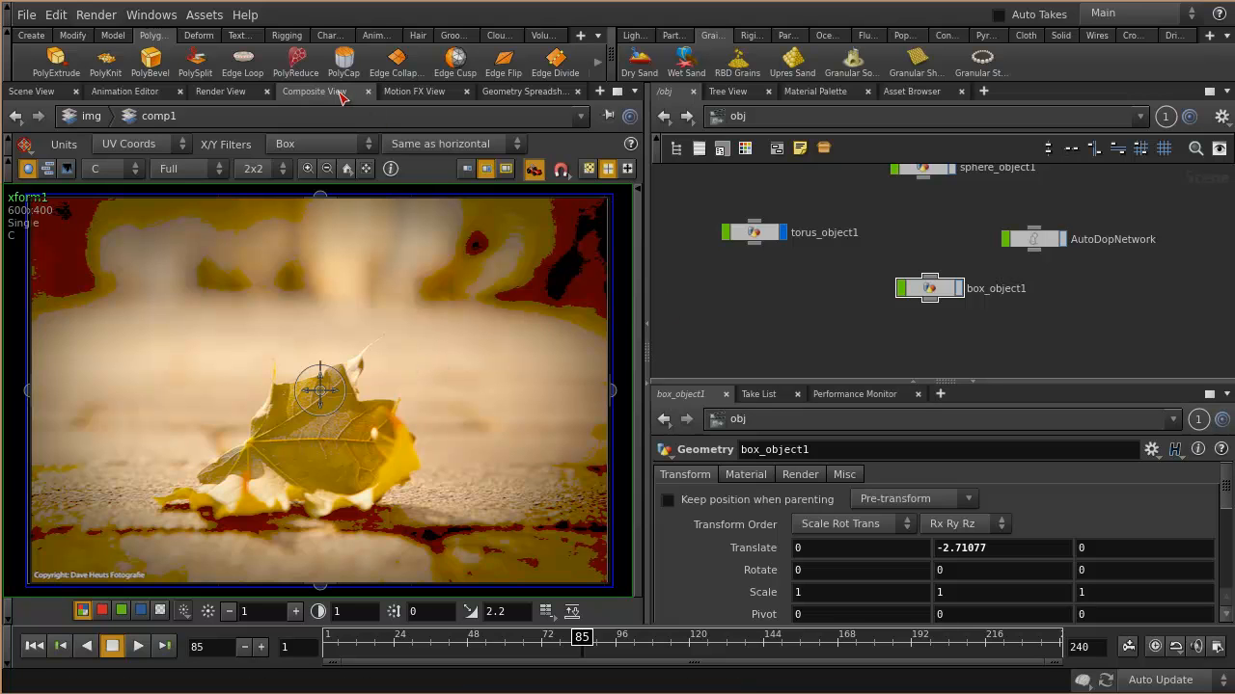
scroll(895, 294, down, 2)
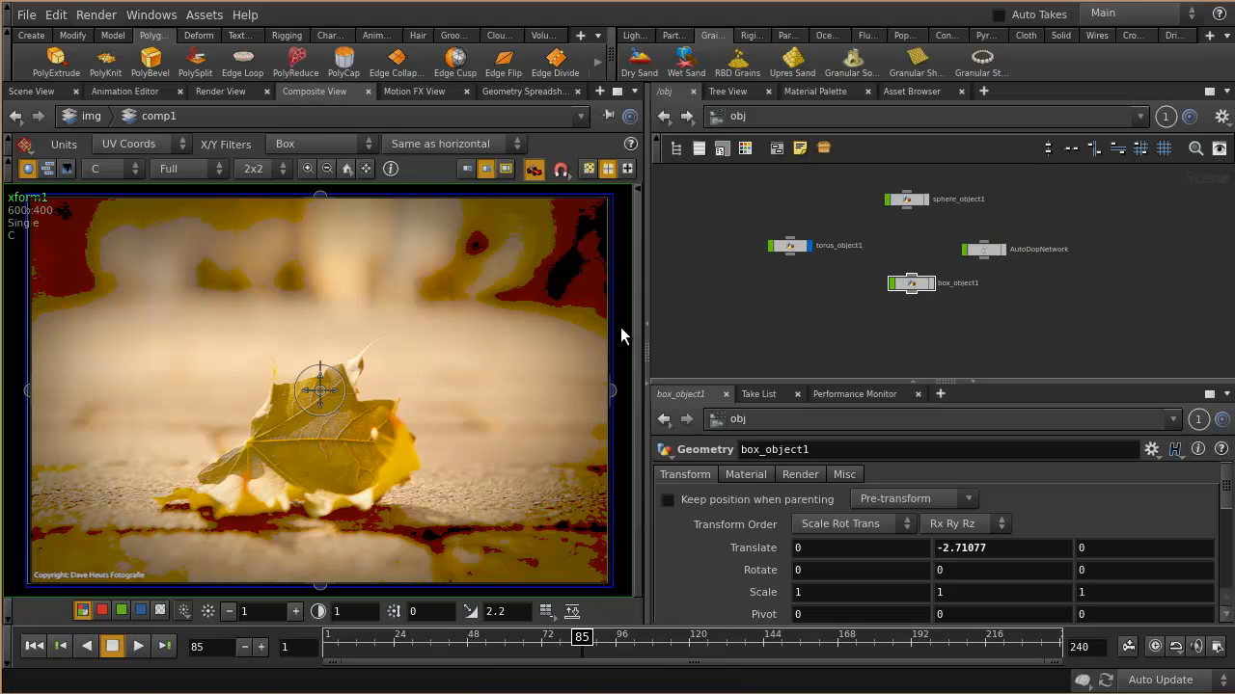
Switch the network editor to the img context and enter the comp1 network to show its compositing nodes.
click(847, 128)
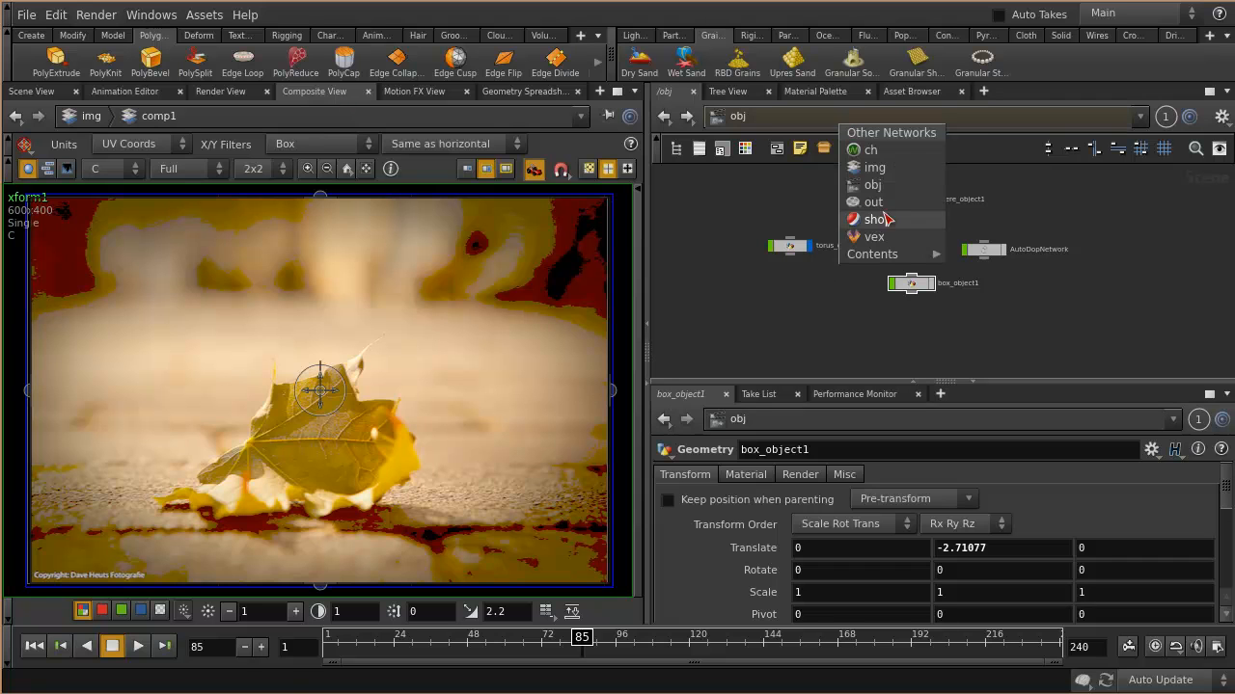
click(874, 167)
double_click(875, 265)
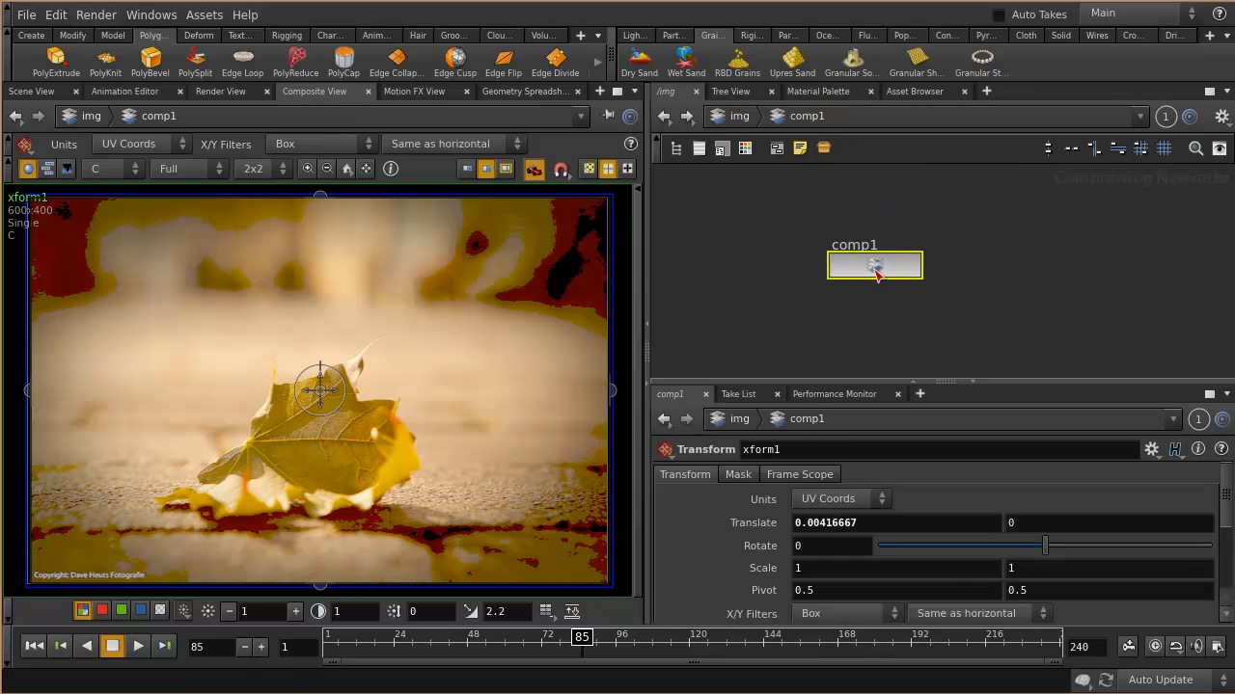
scroll(914, 294, down, 2)
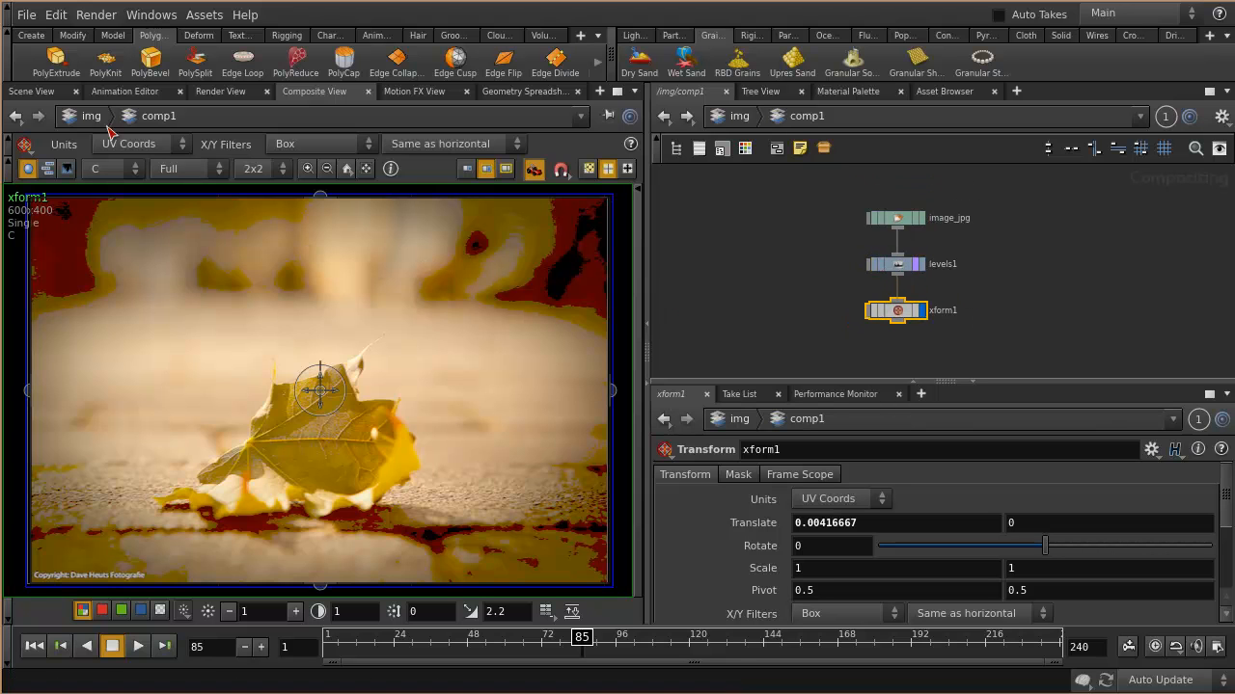
Look at the 3D scene in the Scene View and switch to the Motion FX View.
click(39, 91)
drag(386, 289, 405, 251)
click(422, 91)
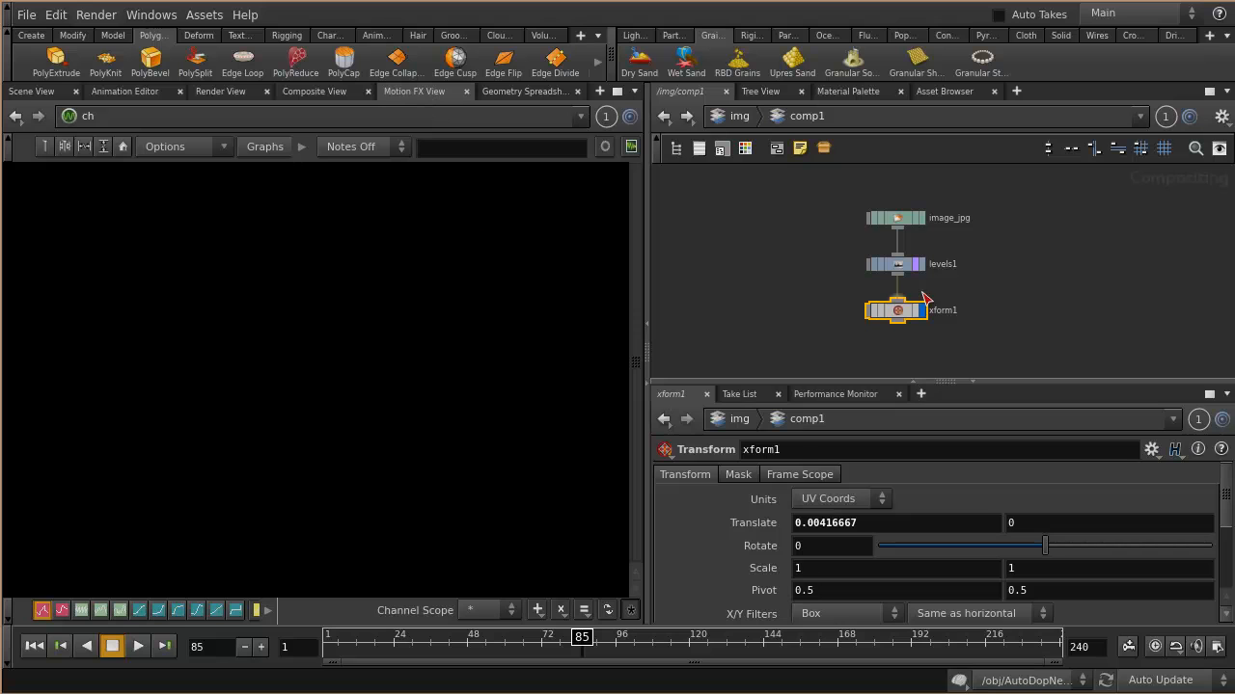
Show the ch context in the network editor and go back to the comp1 compositing network.
click(754, 118)
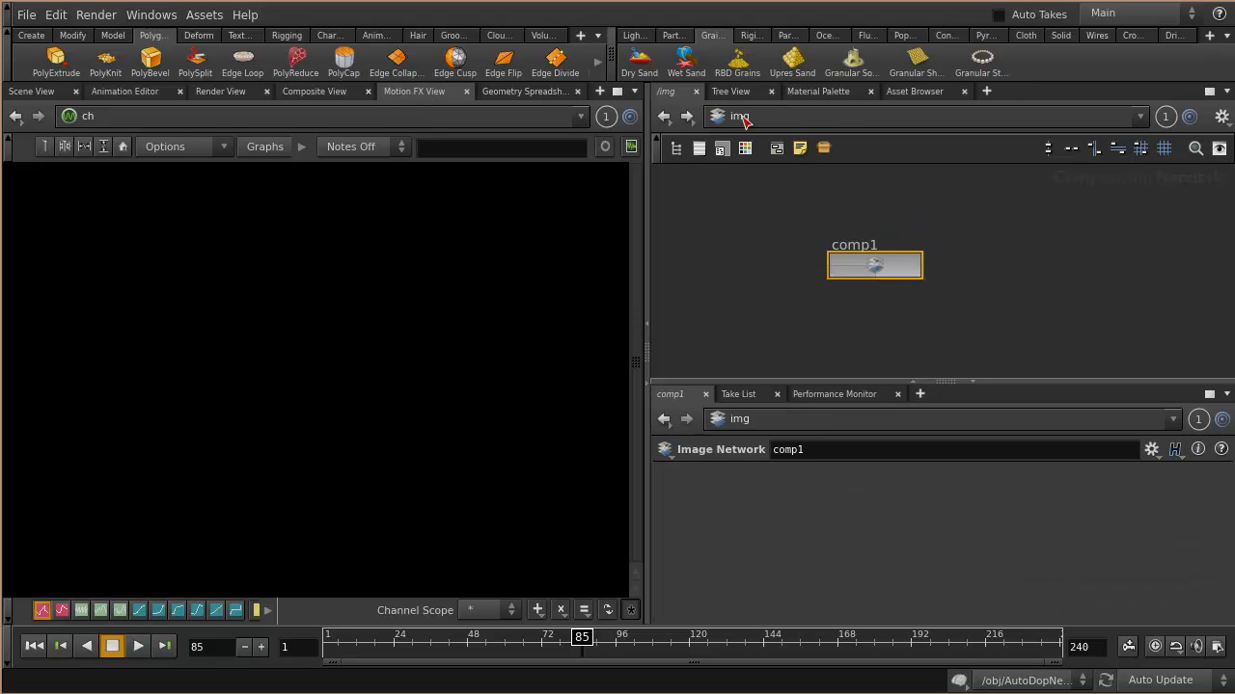
click(845, 117)
click(892, 149)
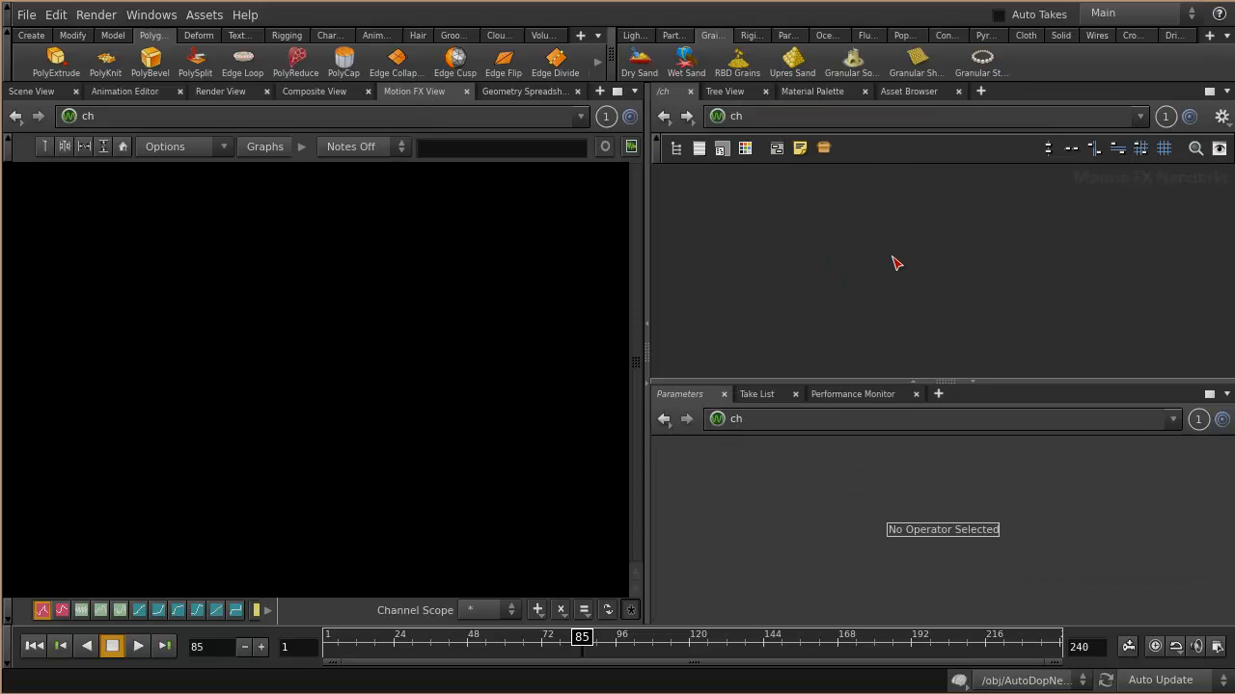
click(663, 116)
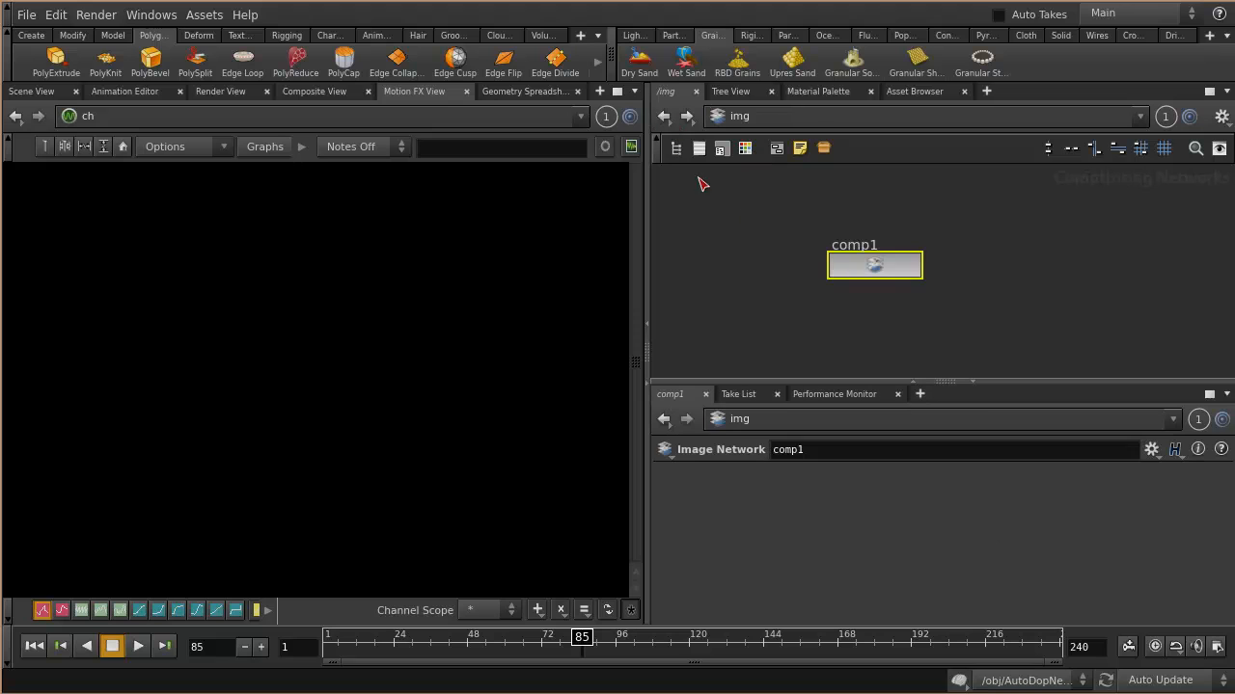
click(663, 116)
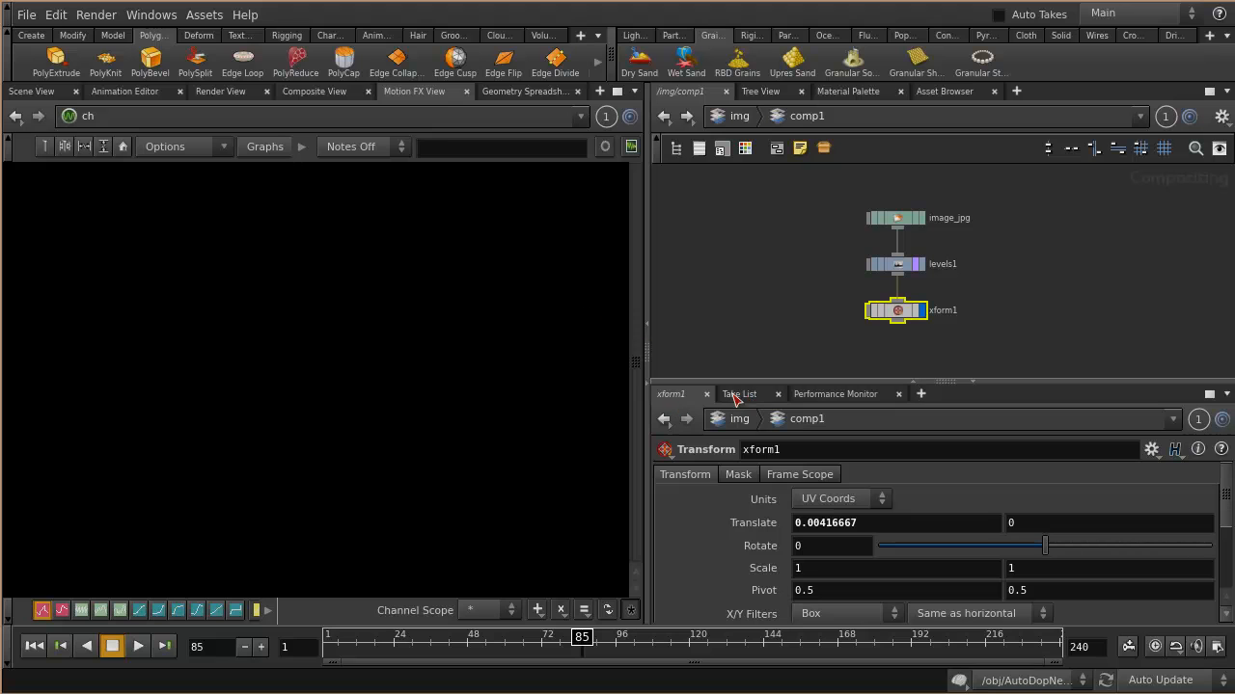
Open a floating Tree View and expand the obj context and box_object1 to examine the scene's hierarchy.
click(169, 17)
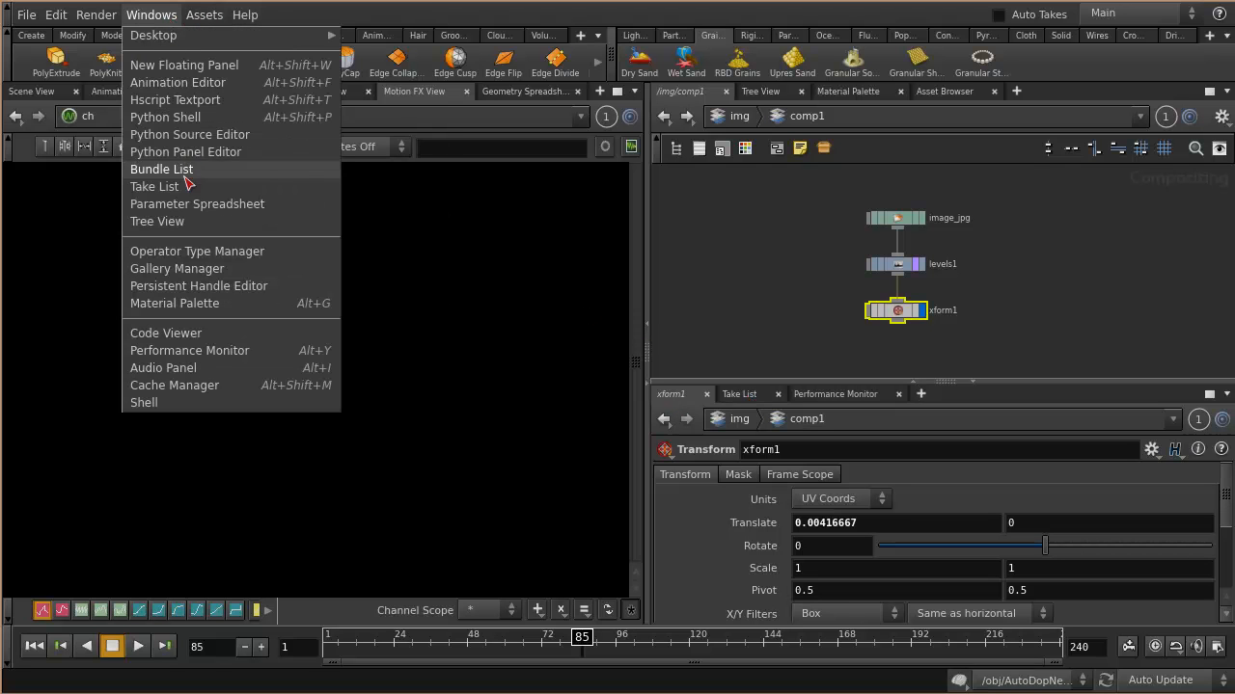
click(185, 222)
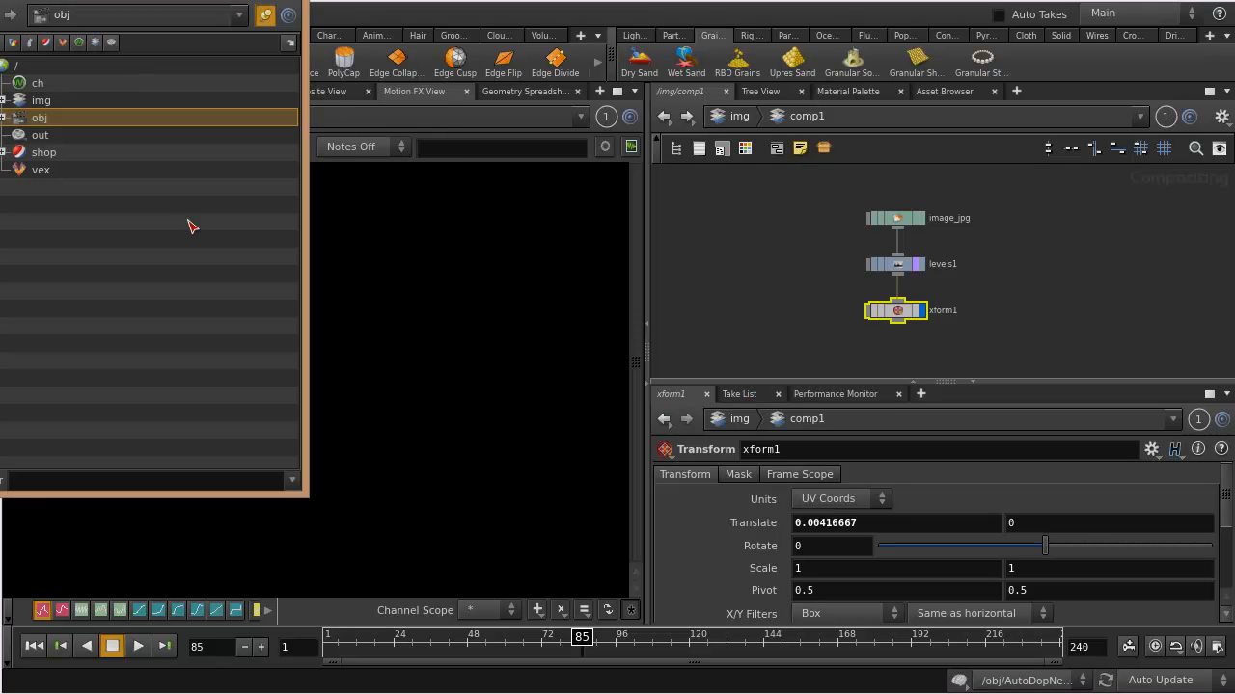
click(4, 118)
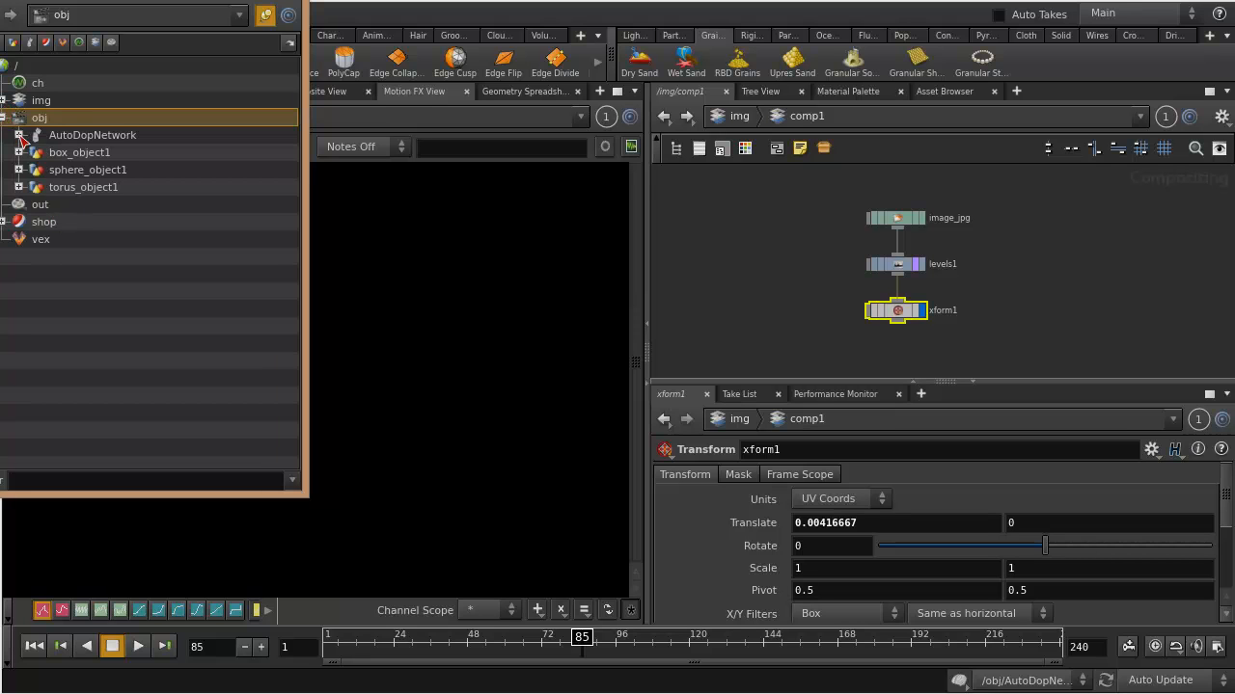
click(18, 152)
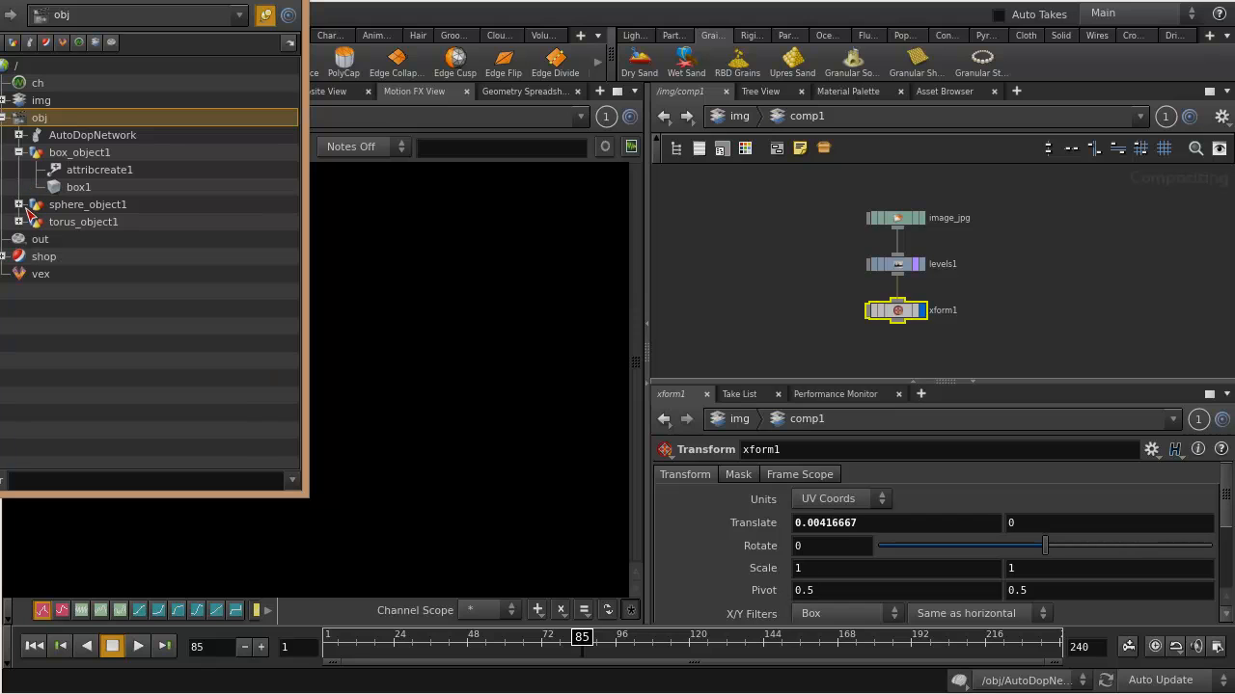
Filter the Tree View by channel operators, inspect the AutoDopNetwork branch under obj, and close the floating window.
click(79, 42)
click(18, 118)
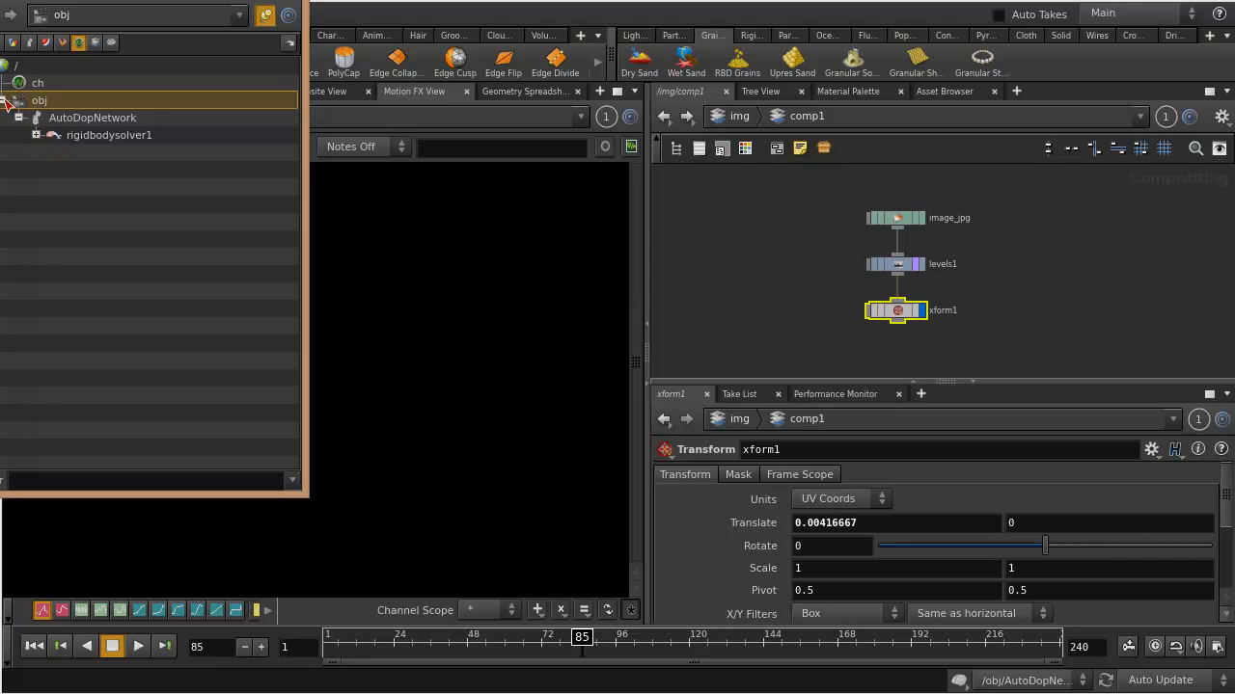
click(4, 100)
click(4, 100)
click(0, 66)
click(299, 0)
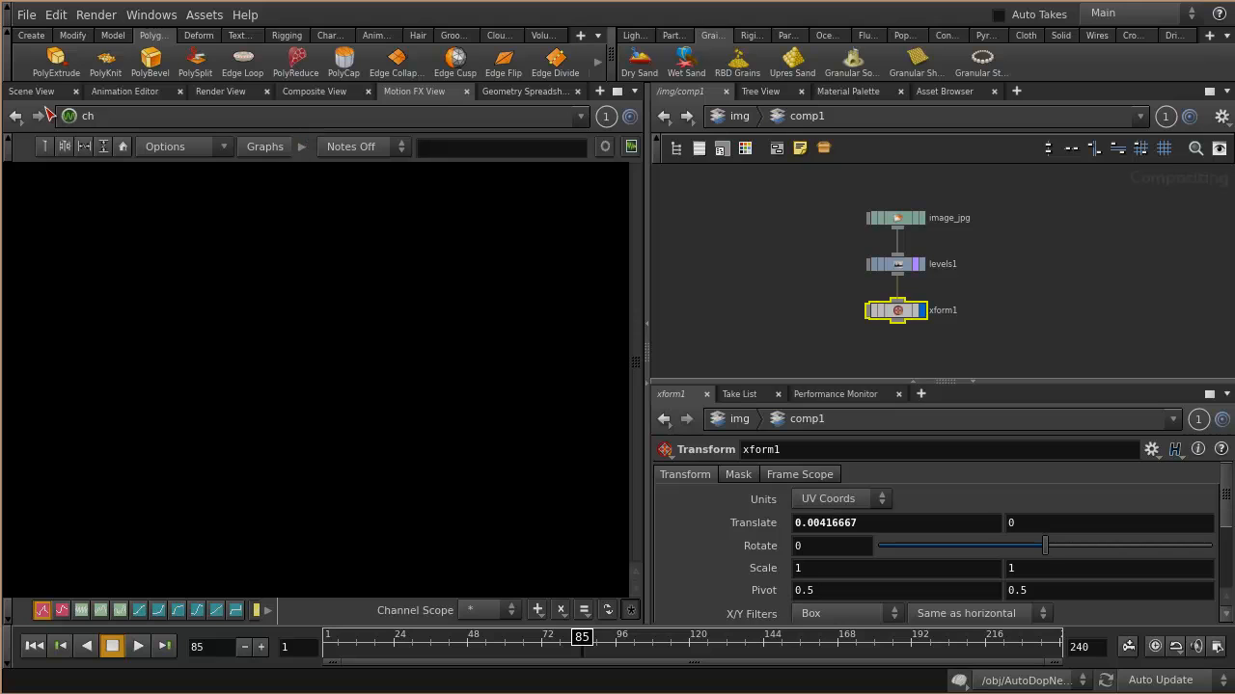
Leave comp1 and switch the network editor to the obj context.
click(732, 116)
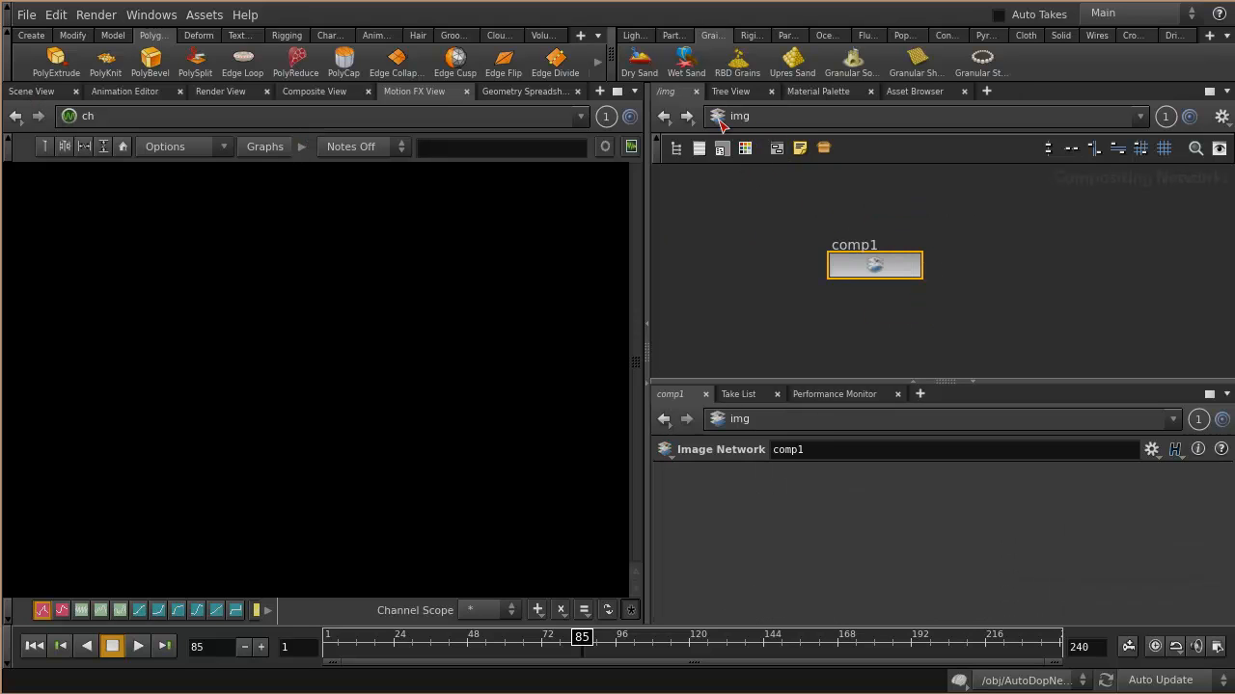
click(800, 123)
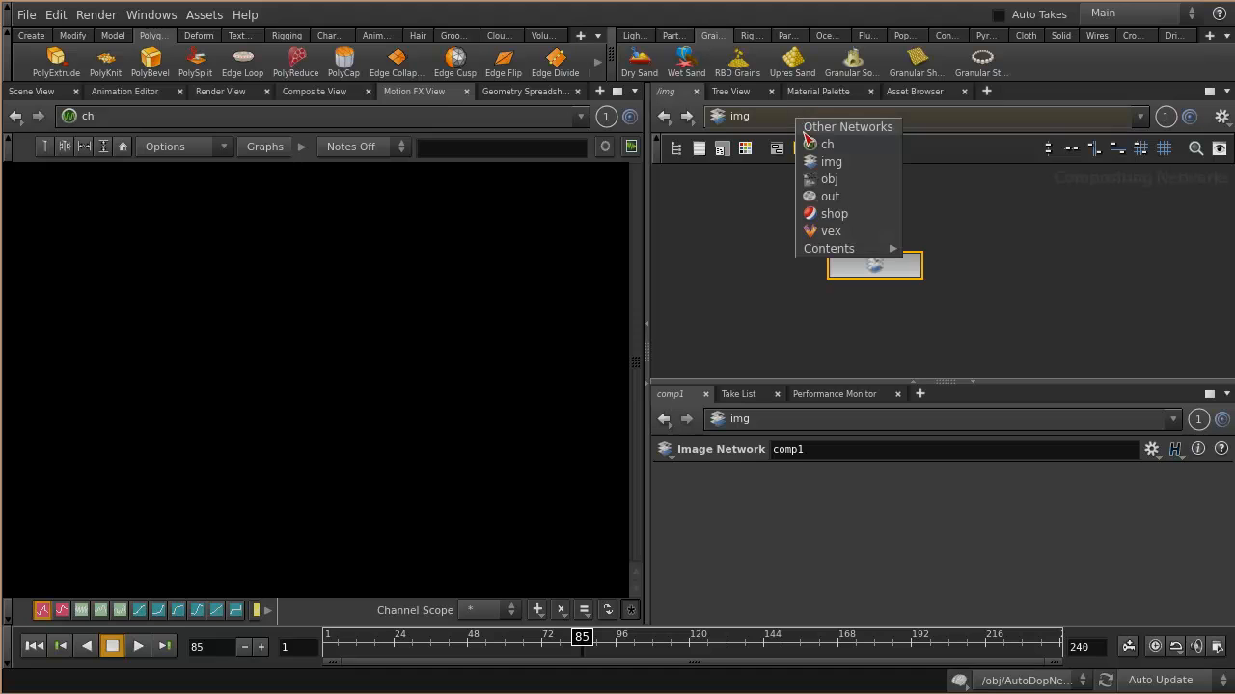
click(831, 181)
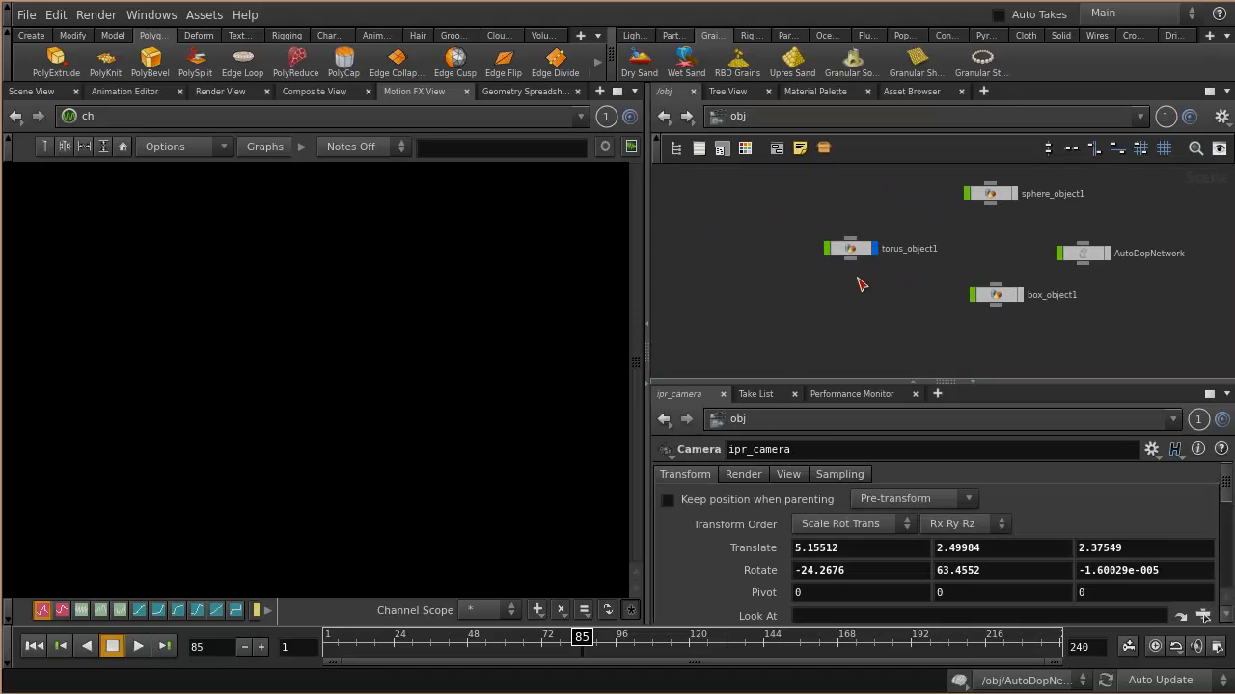
Add a CHOP Network node near torus_object1 in the obj network and go inside it.
key(Tab)
text(c)
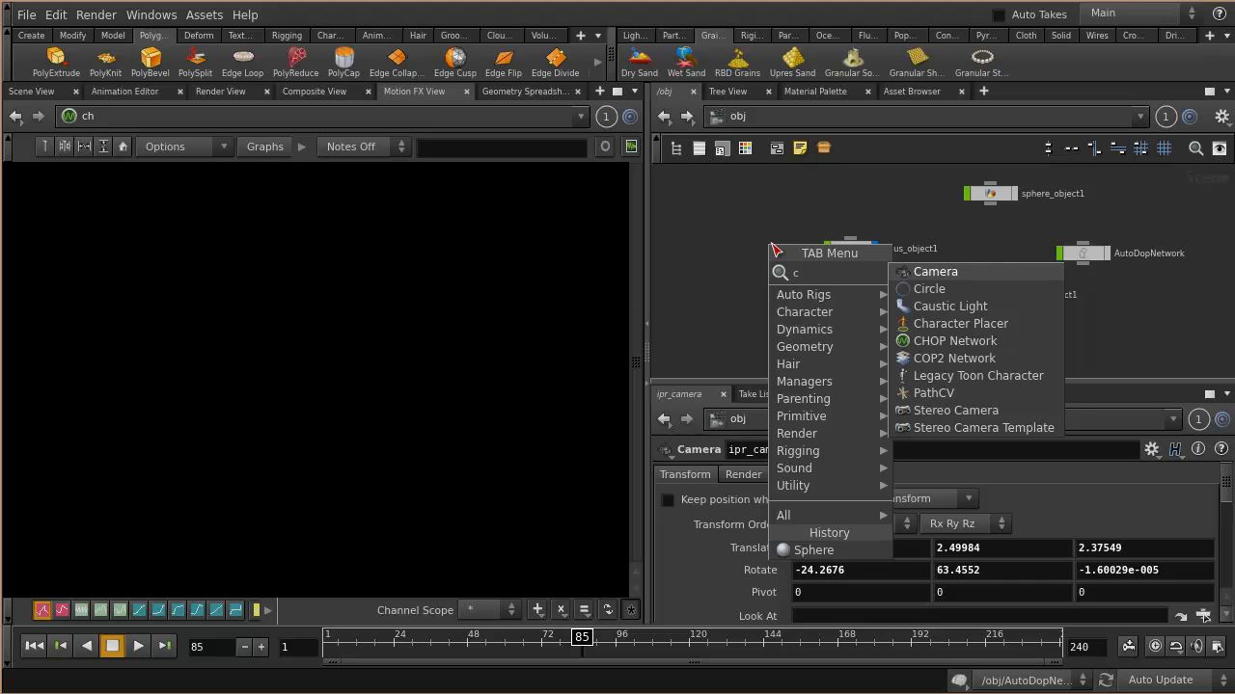
text(h)
click(954, 288)
click(800, 253)
drag(800, 252, 778, 291)
double_click(778, 289)
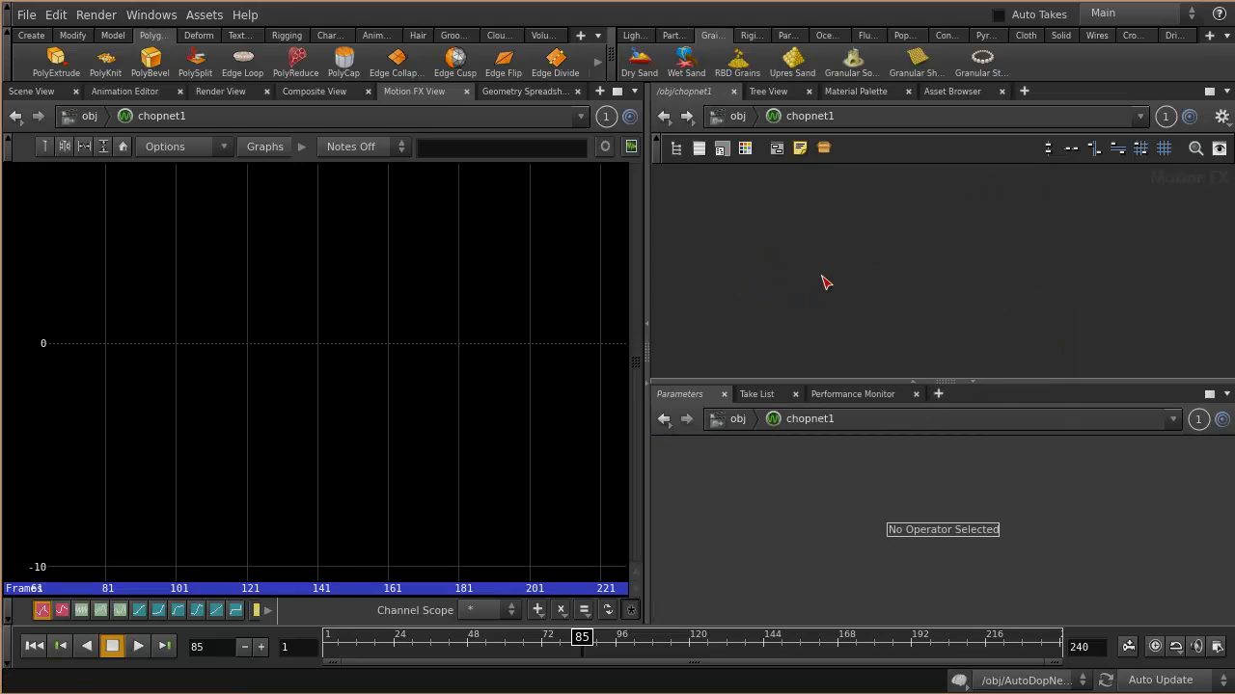
Add a Noise node inside chopnet1 and frame its curve in the Motion FX View.
key(Tab)
text(noise)
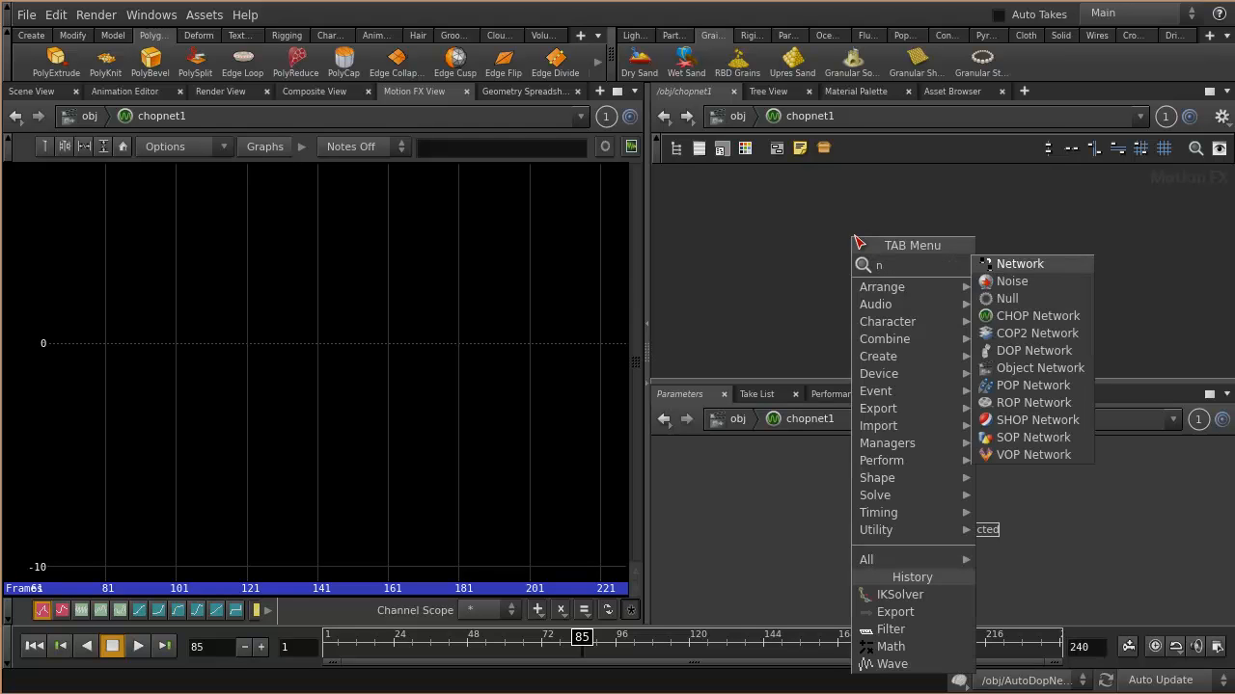
key(Return)
click(911, 242)
click(969, 248)
key(h)
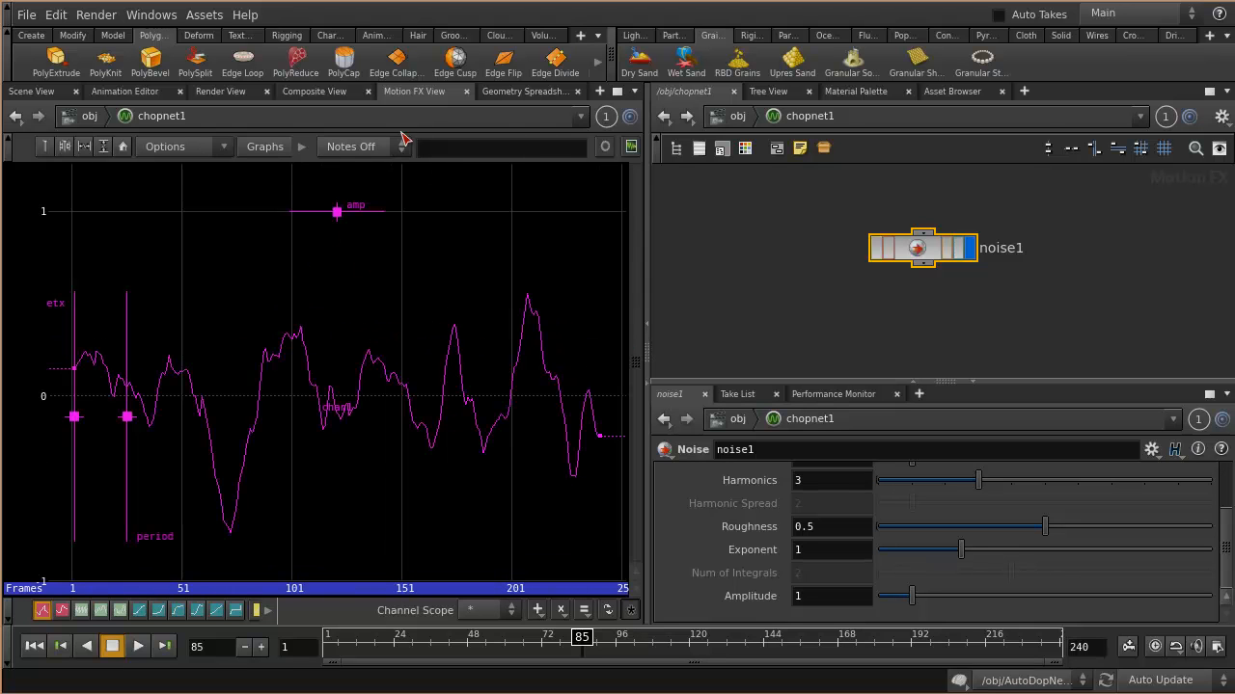
Show the Geometry Spreadsheet, go inside torus_object1, and select and display torus1 to list its points.
click(521, 93)
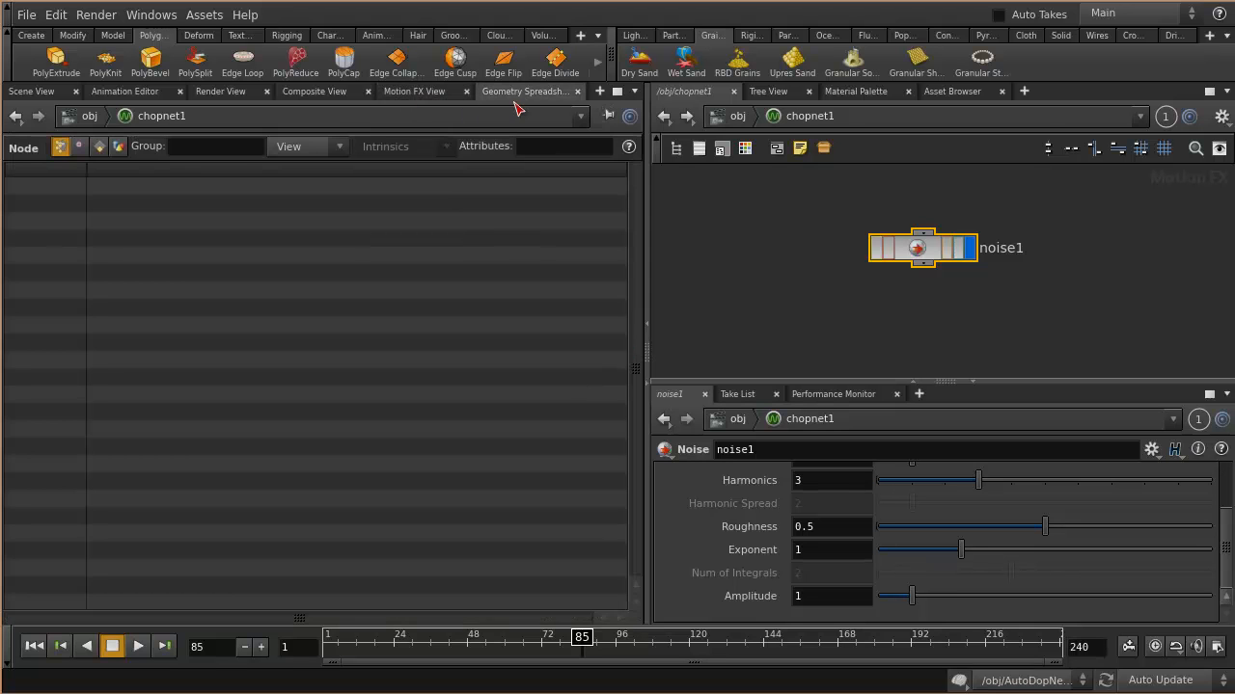
click(737, 115)
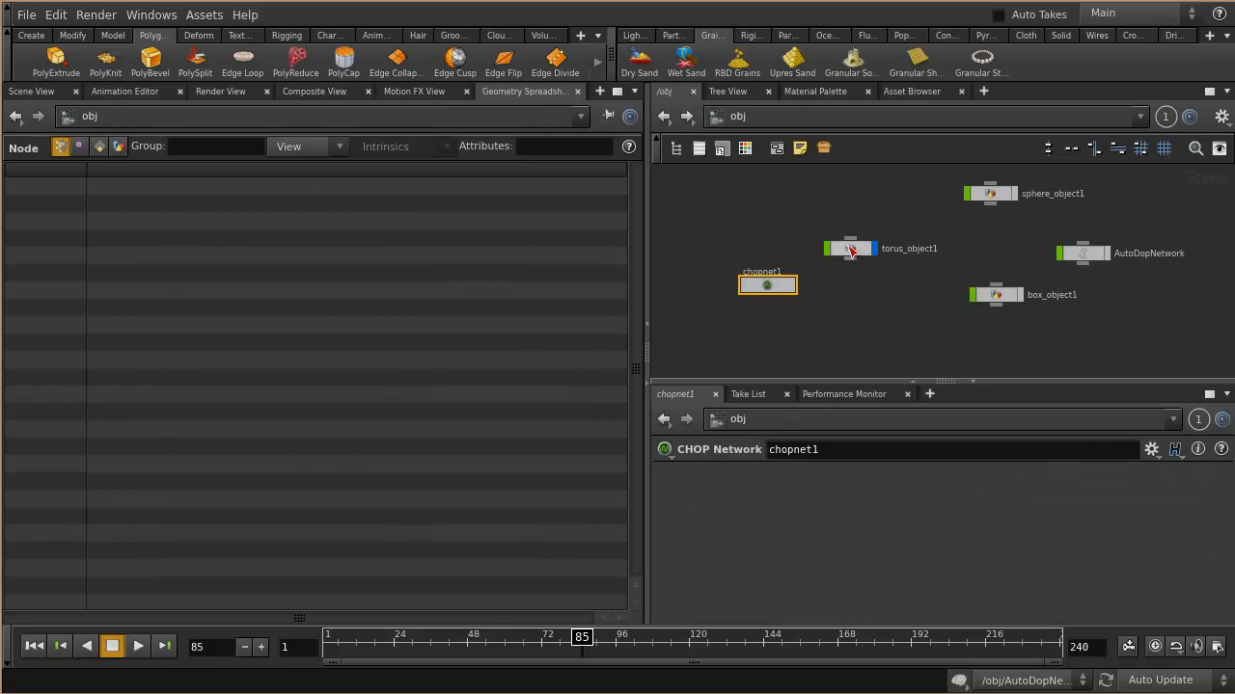
double_click(853, 253)
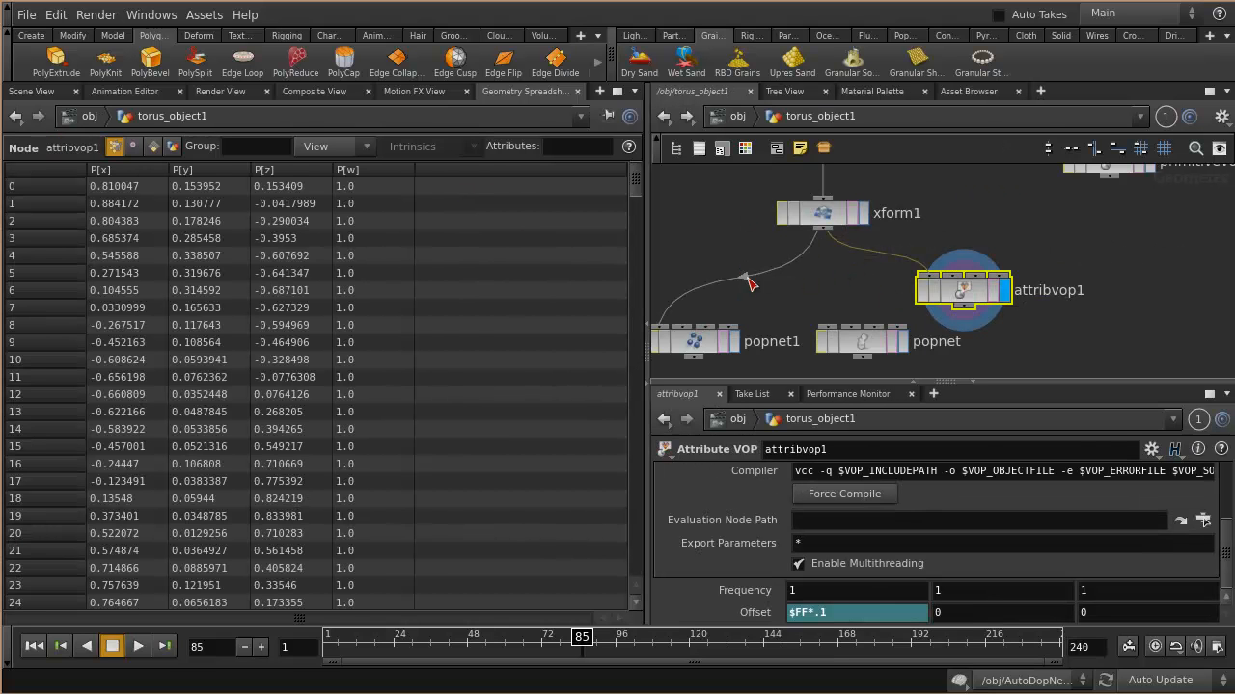
scroll(993, 236, down, 2)
middle_drag(956, 198, 970, 293)
scroll(970, 293, up, 2)
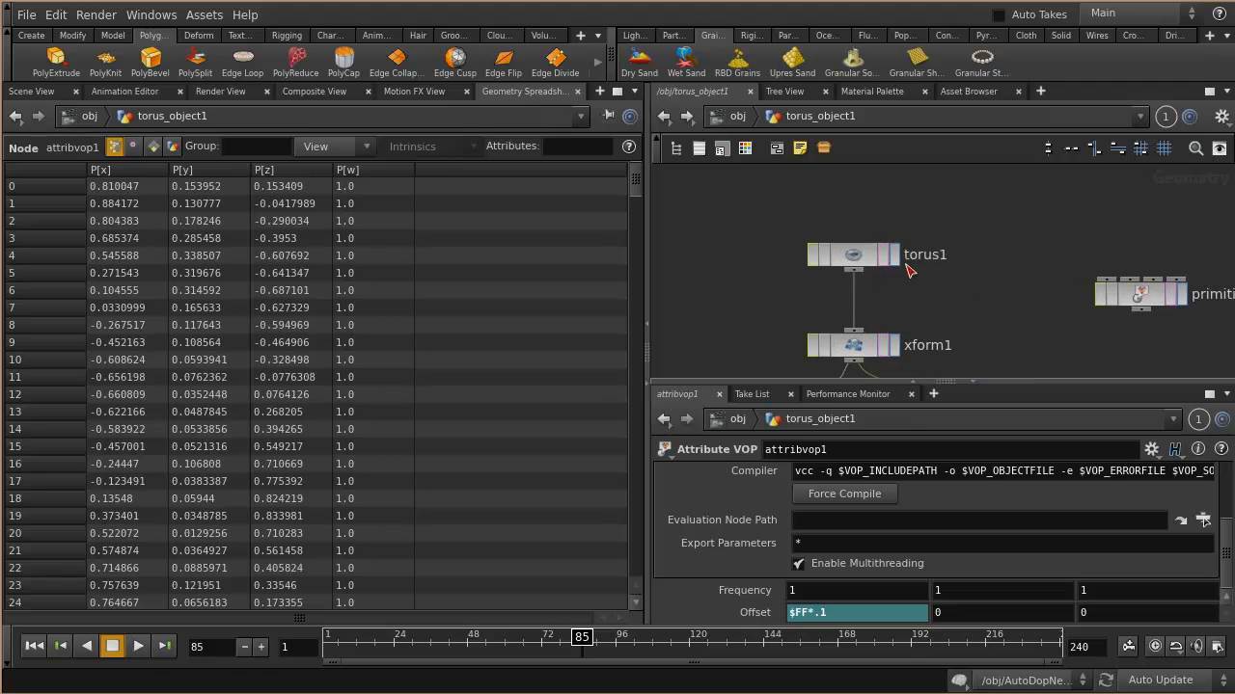
click(891, 261)
click(852, 257)
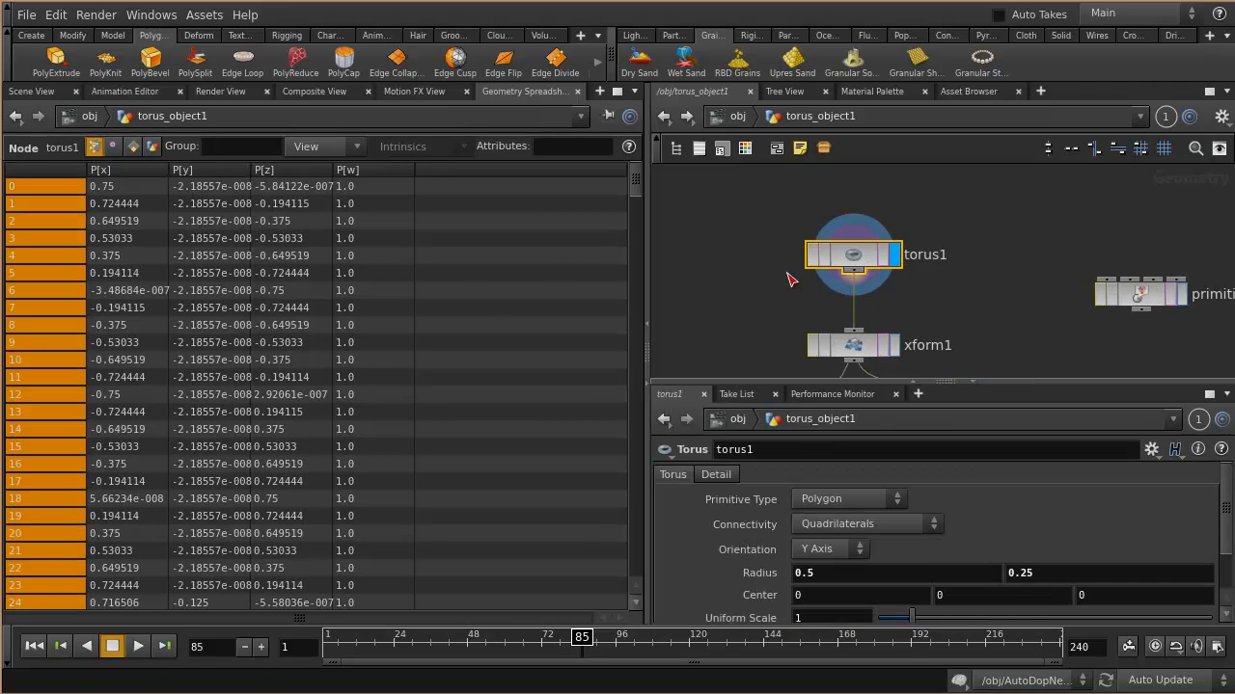
Look at the torus in the Scene View and go through its full point list in the Geometry Spreadsheet.
click(52, 94)
alt+right_drag(311, 328, 386, 353)
alt+drag(385, 353, 504, 325)
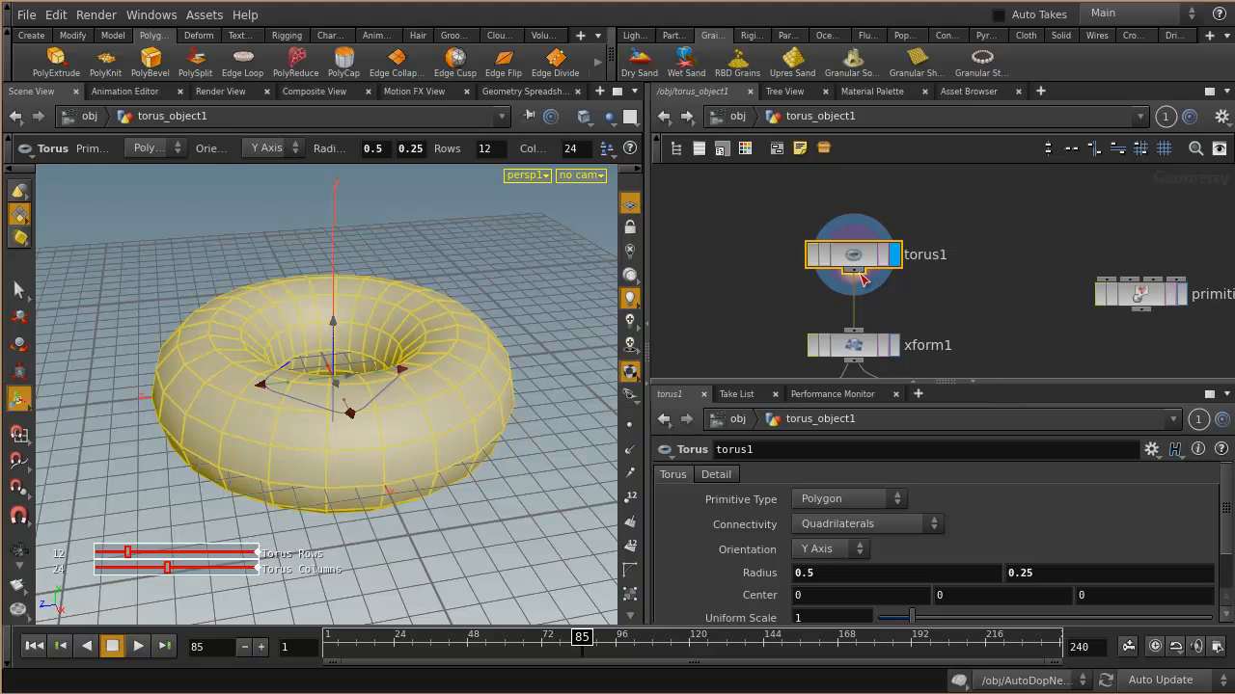
click(527, 92)
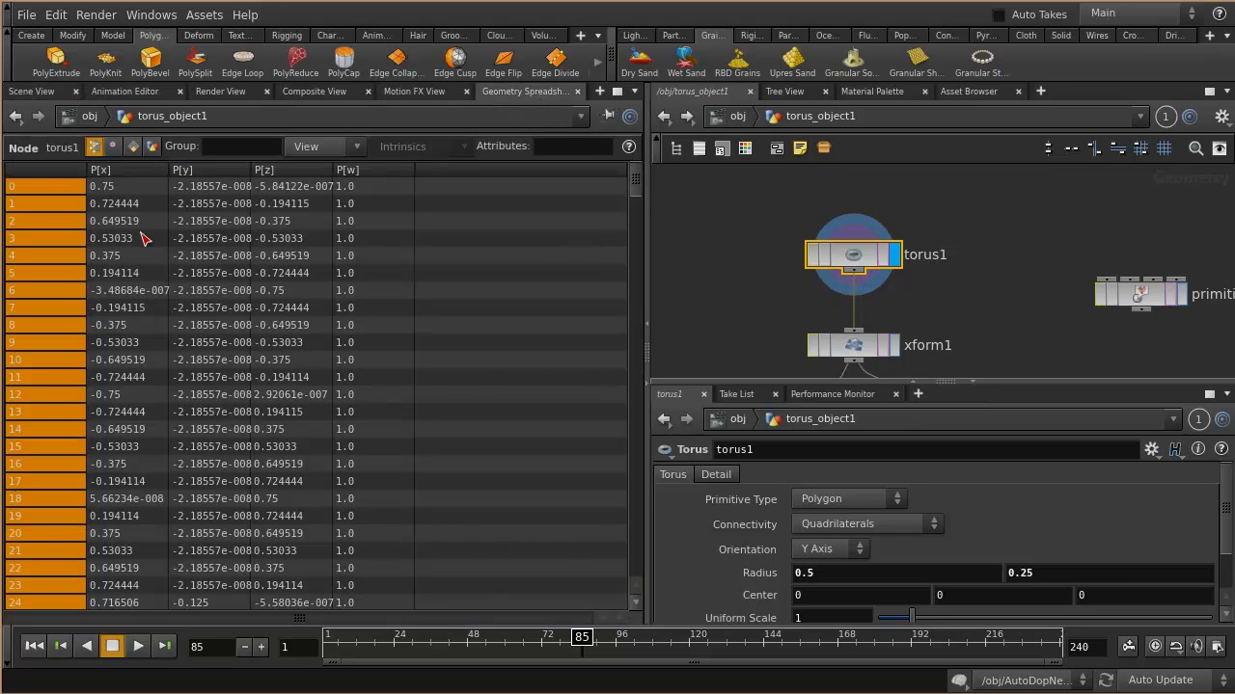
drag(639, 191, 618, 595)
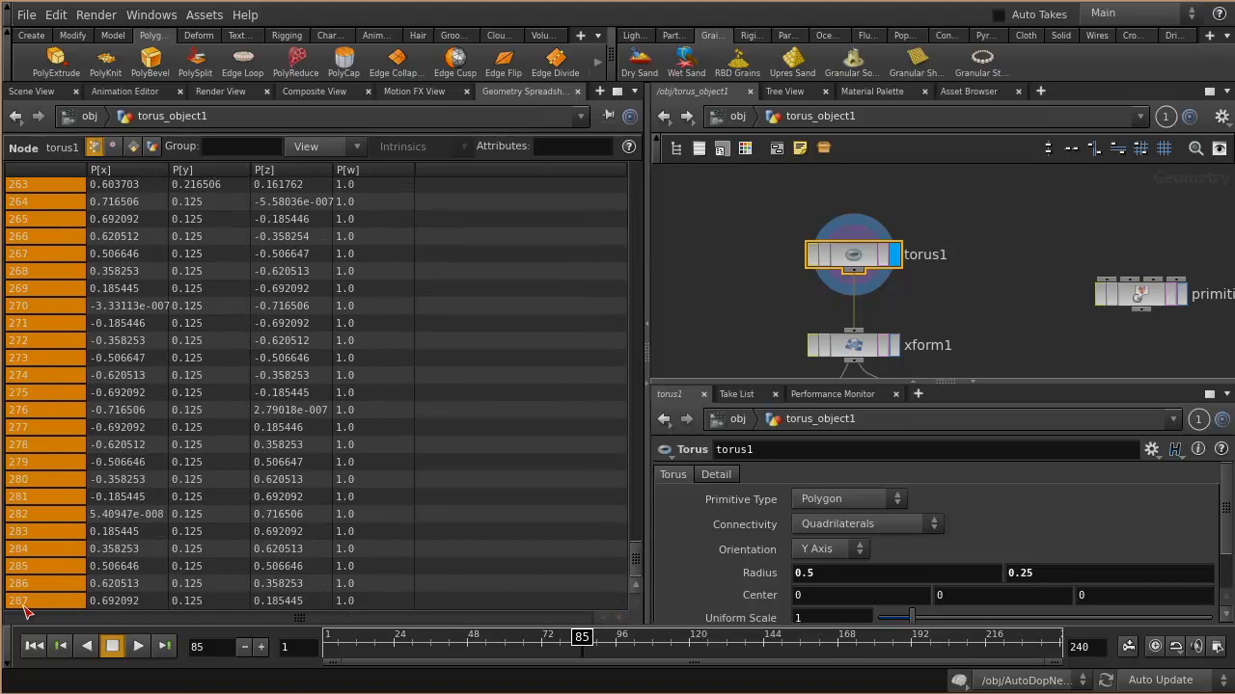
drag(637, 571, 639, 188)
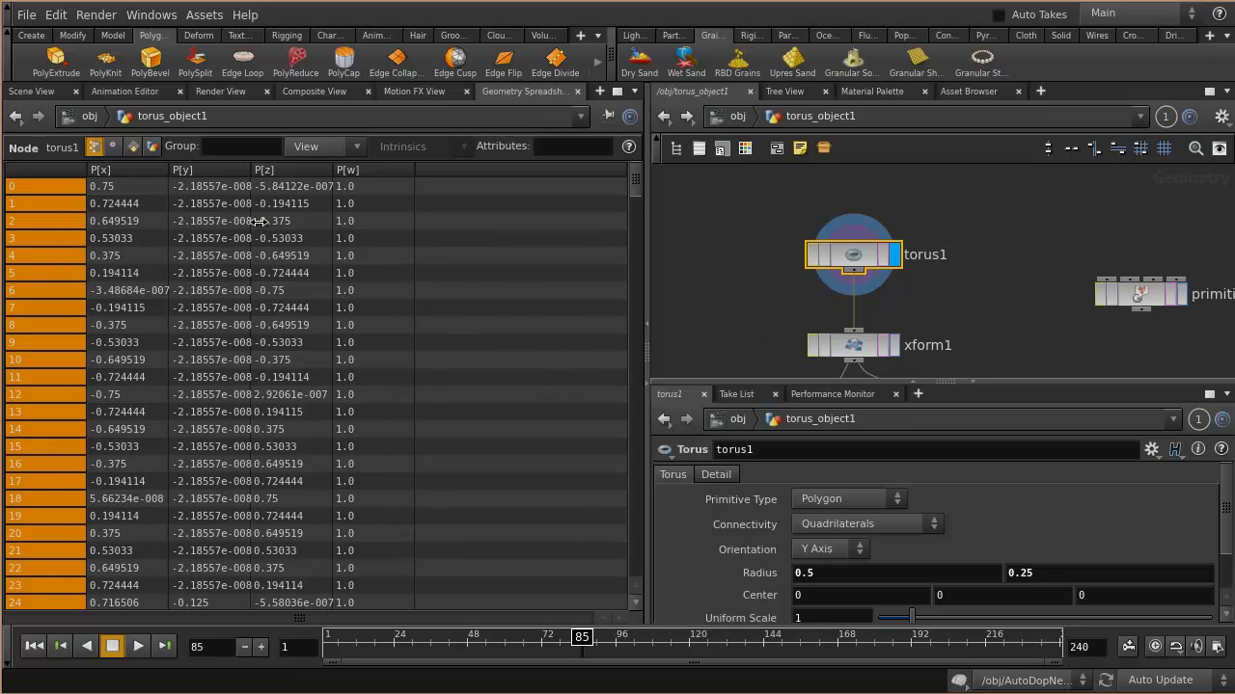
View the torus's vertex and primitive data in the Geometry Spreadsheet and return to the point data.
click(114, 146)
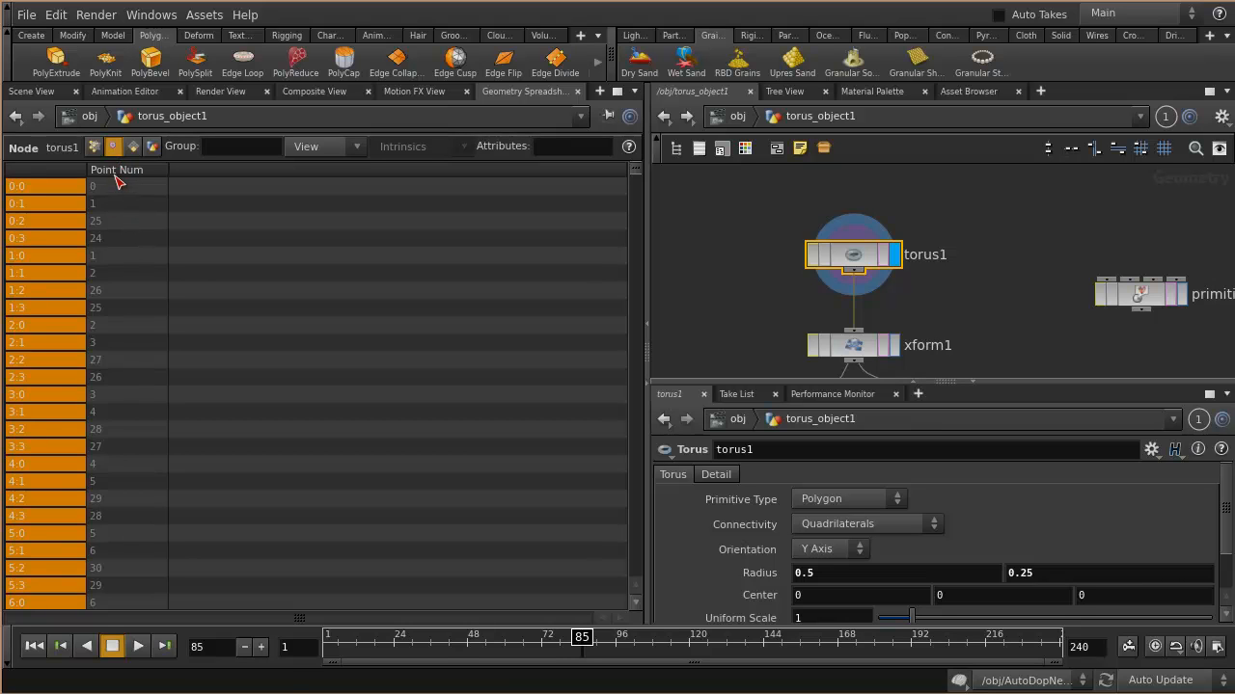
click(134, 148)
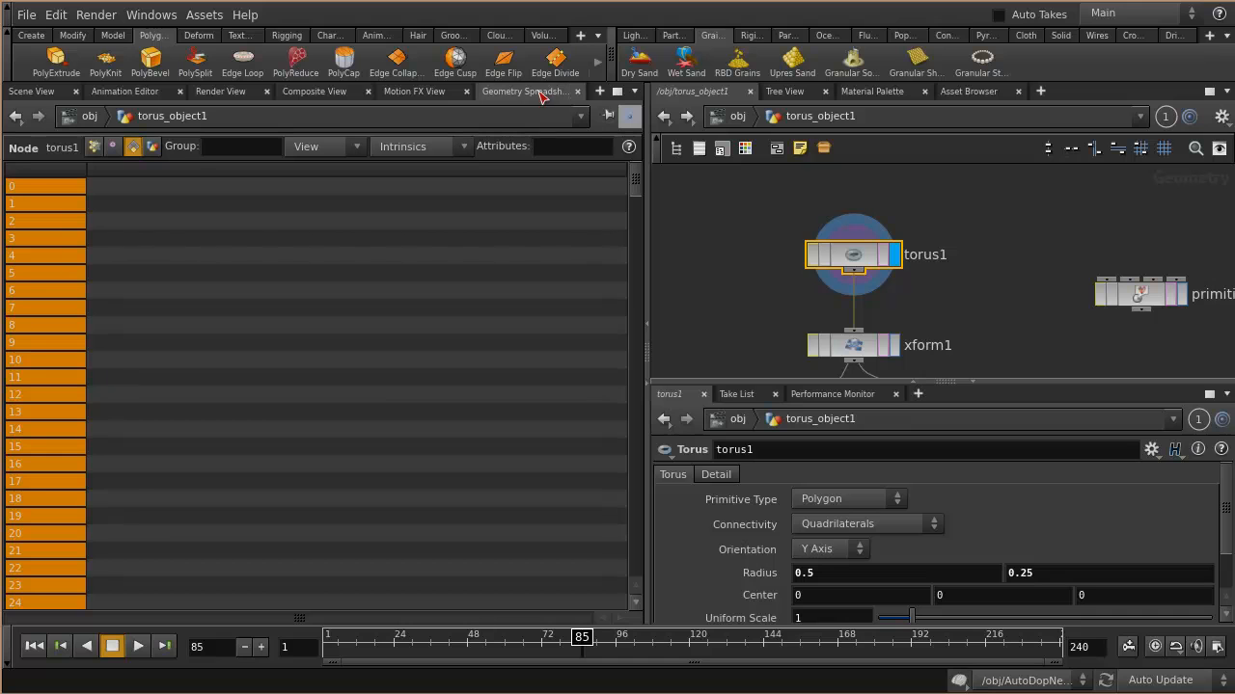
click(95, 147)
Return to the Scene View and move the torus1 node into an empty area of the network.
click(36, 92)
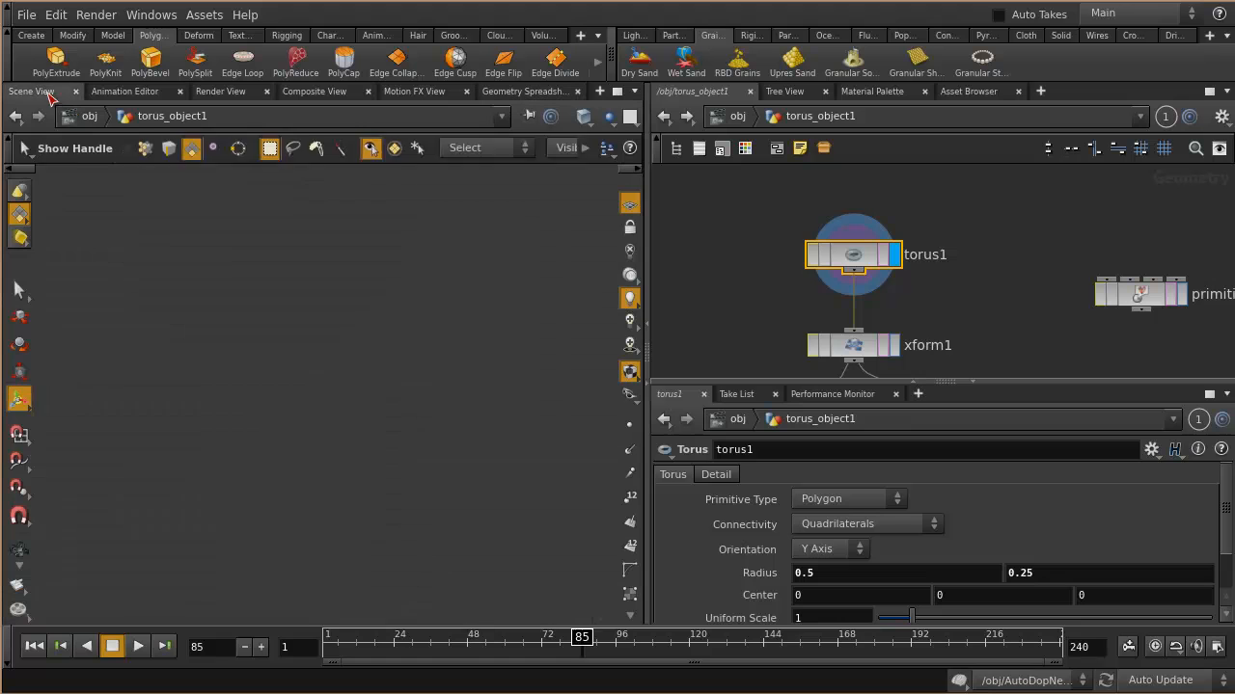
middle_drag(917, 305, 952, 341)
drag(897, 291, 780, 235)
middle_drag(760, 306, 923, 345)
drag(922, 276, 841, 219)
Add a Color node connected below torus1 and set its display flag.
key(Tab)
text(c)
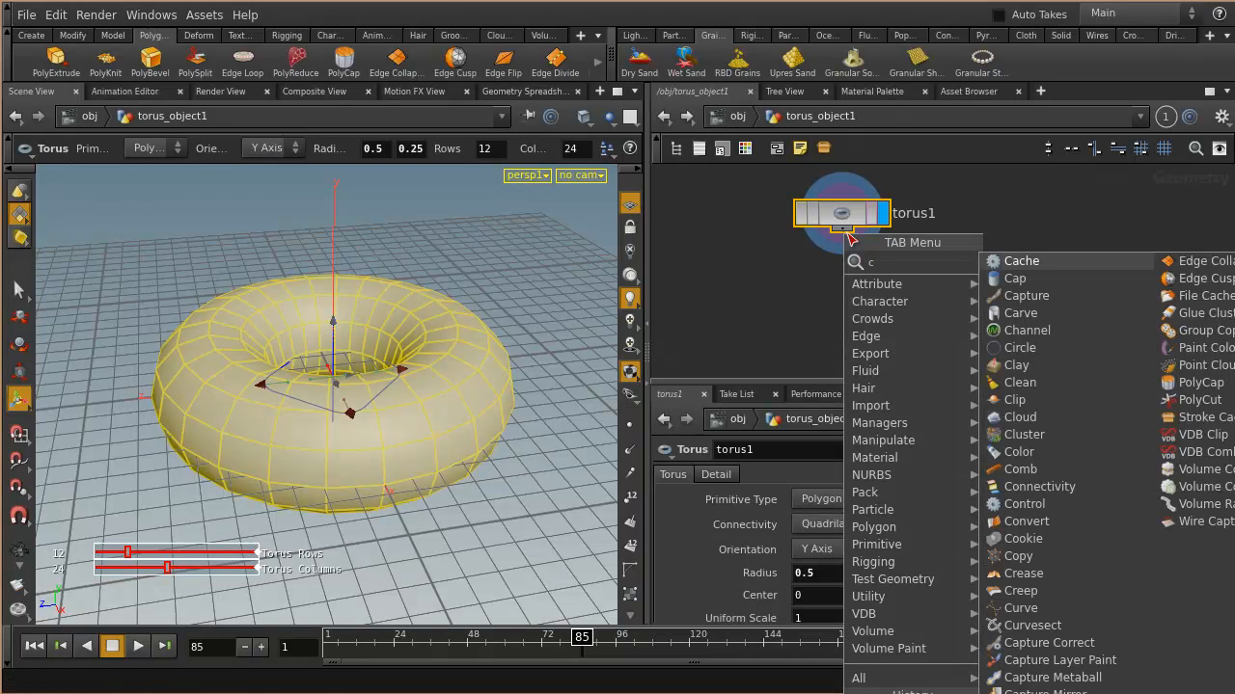
text(ol)
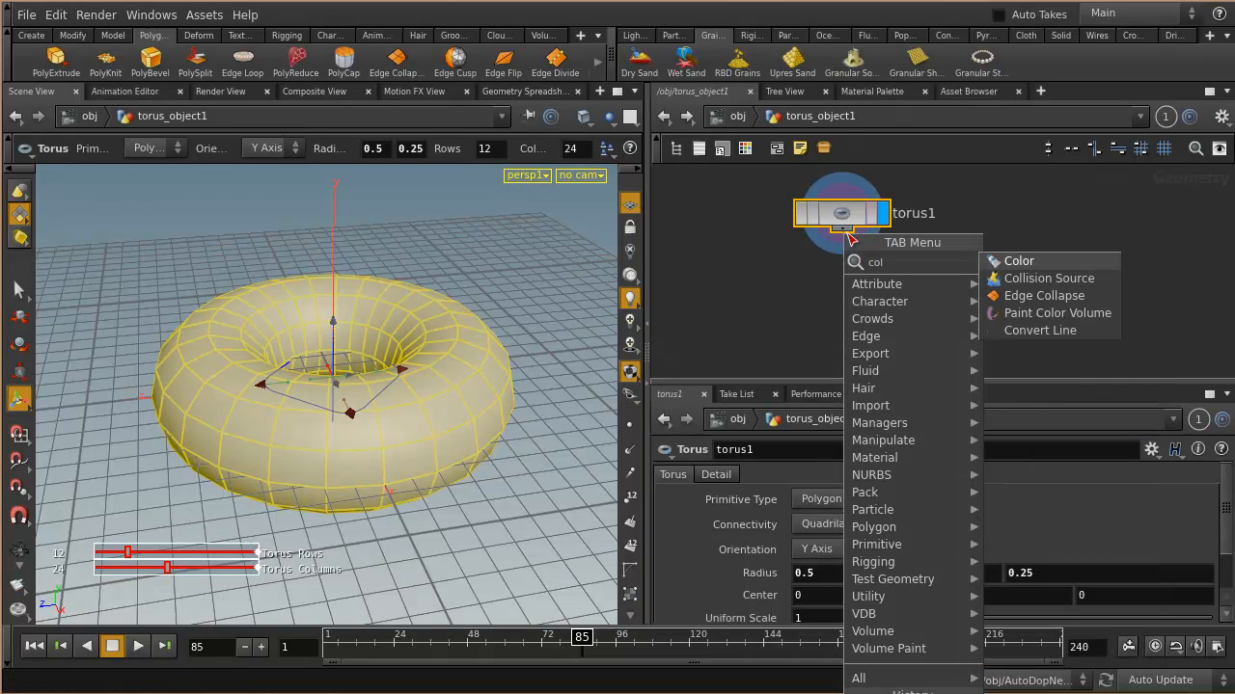
click(1024, 262)
click(842, 305)
click(884, 303)
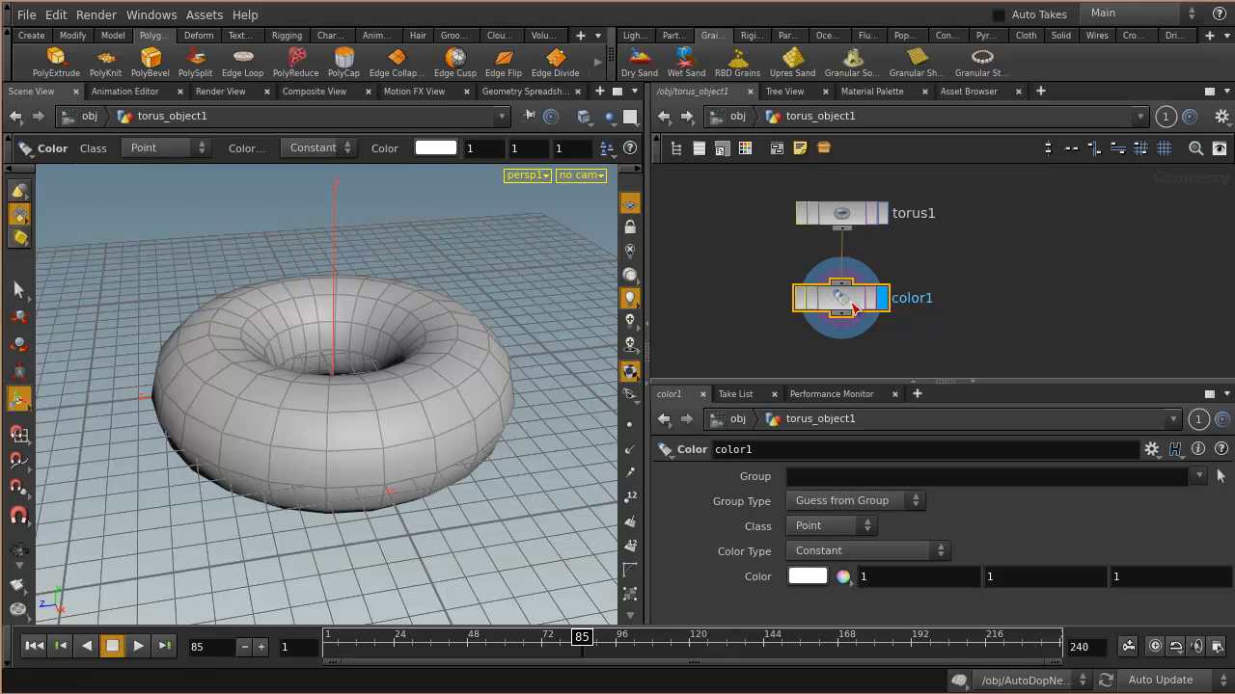
Set the first color component of color1 to the expression rand($PT*1254).
drag(878, 579, 831, 567)
text(rand($PT*1254)
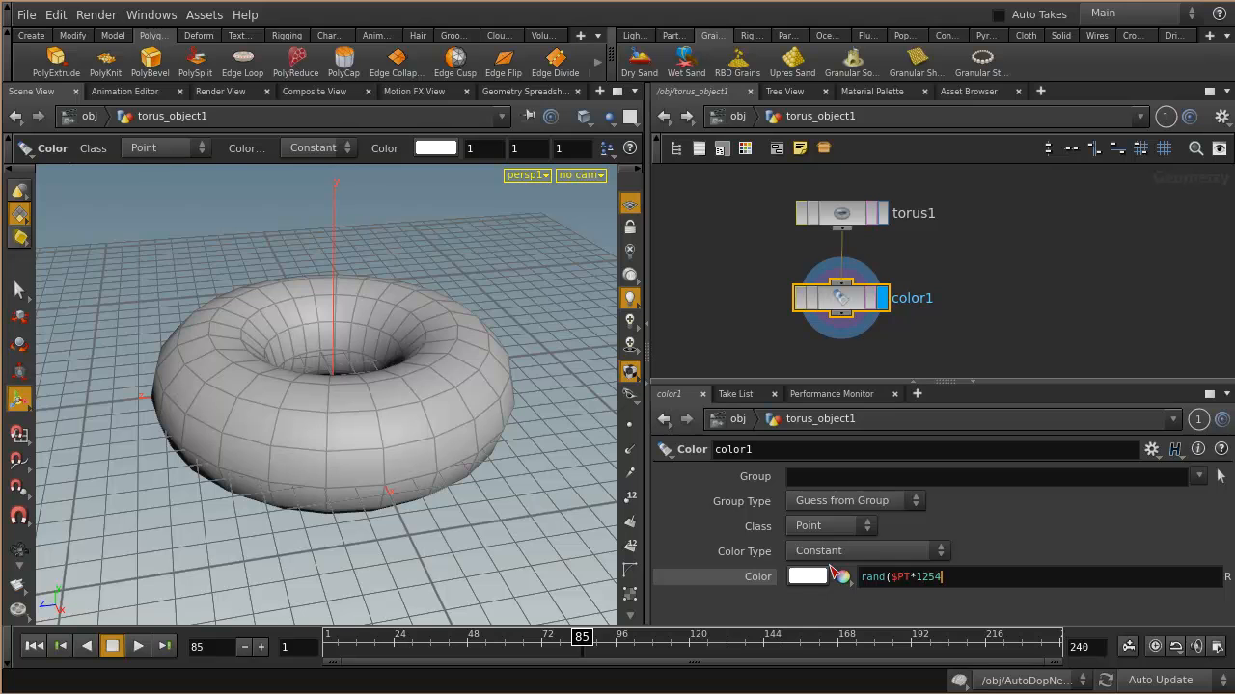
key(Return)
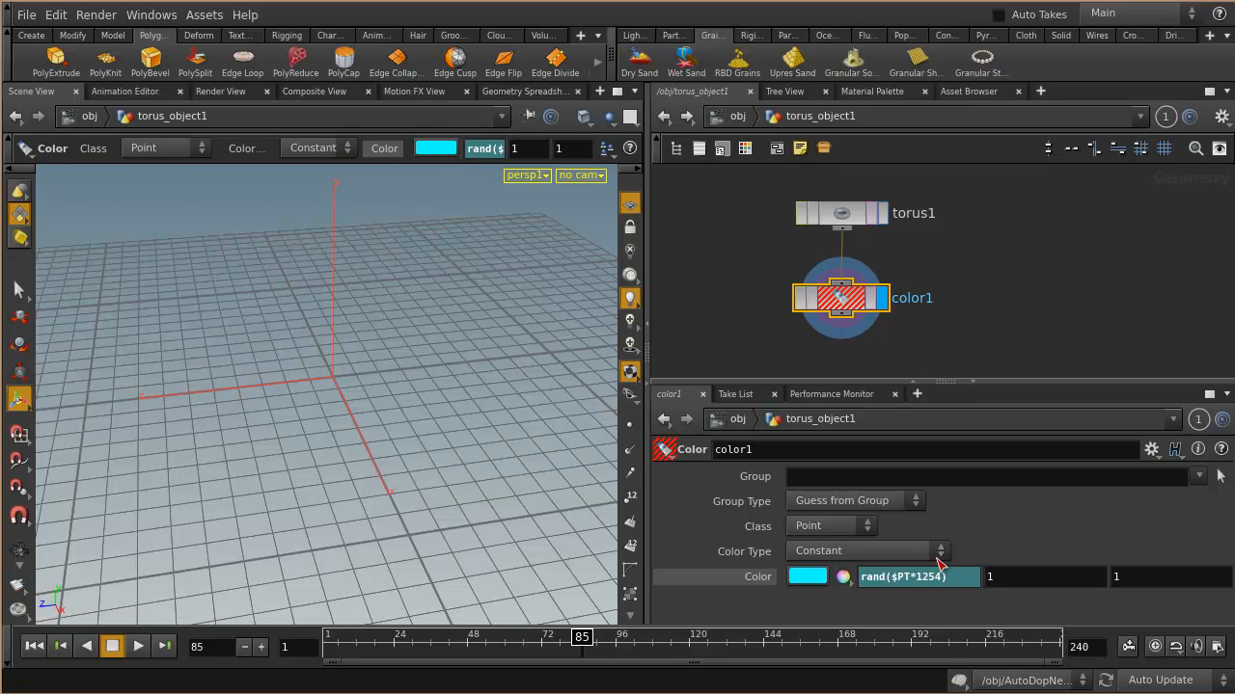
Try the Random color type on color1 and switch it back to Constant.
click(887, 556)
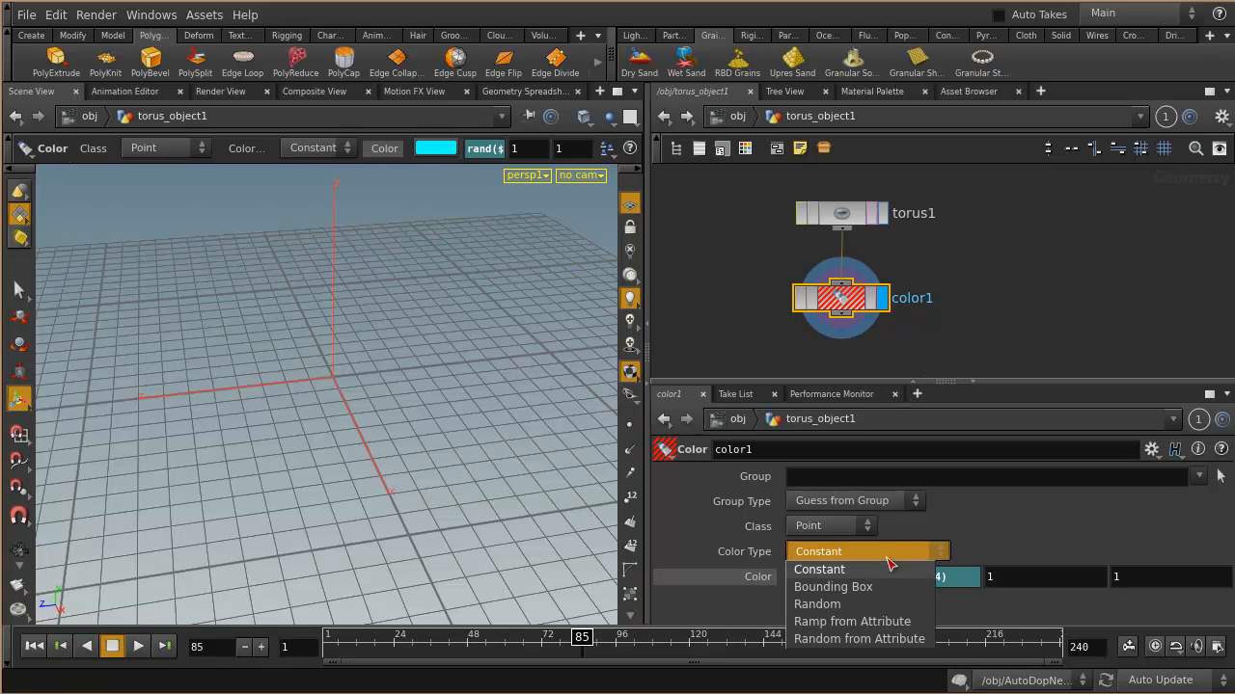
click(854, 604)
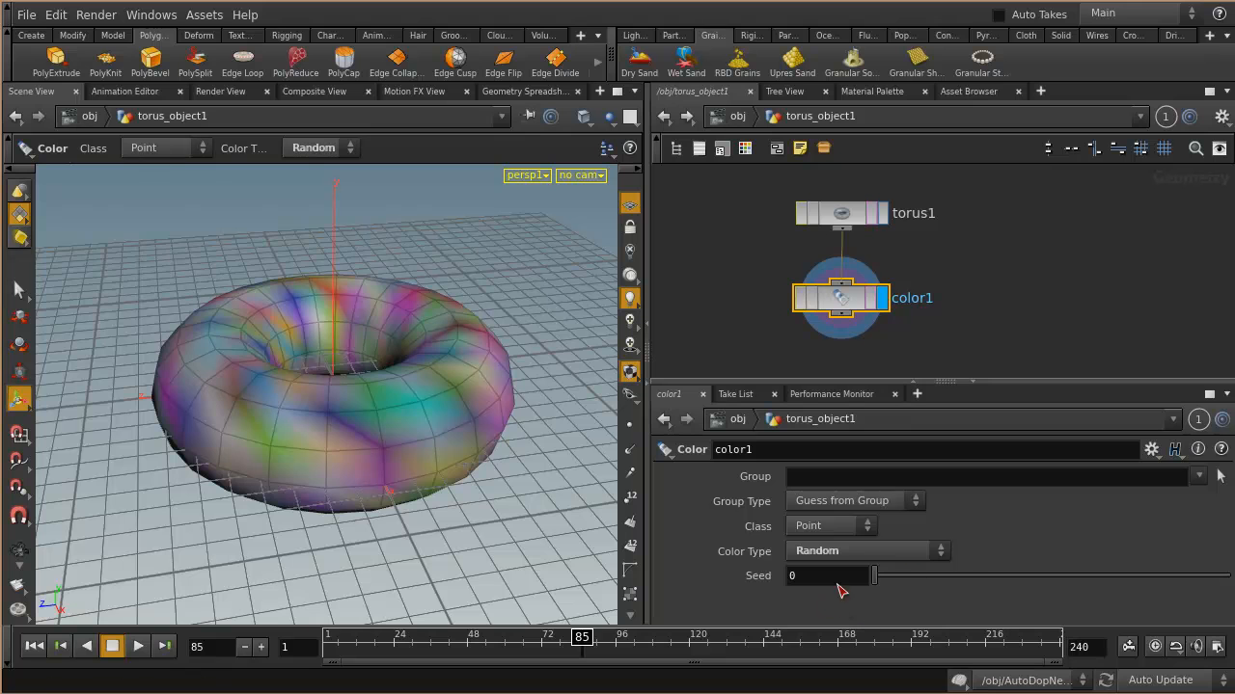
click(915, 554)
click(858, 569)
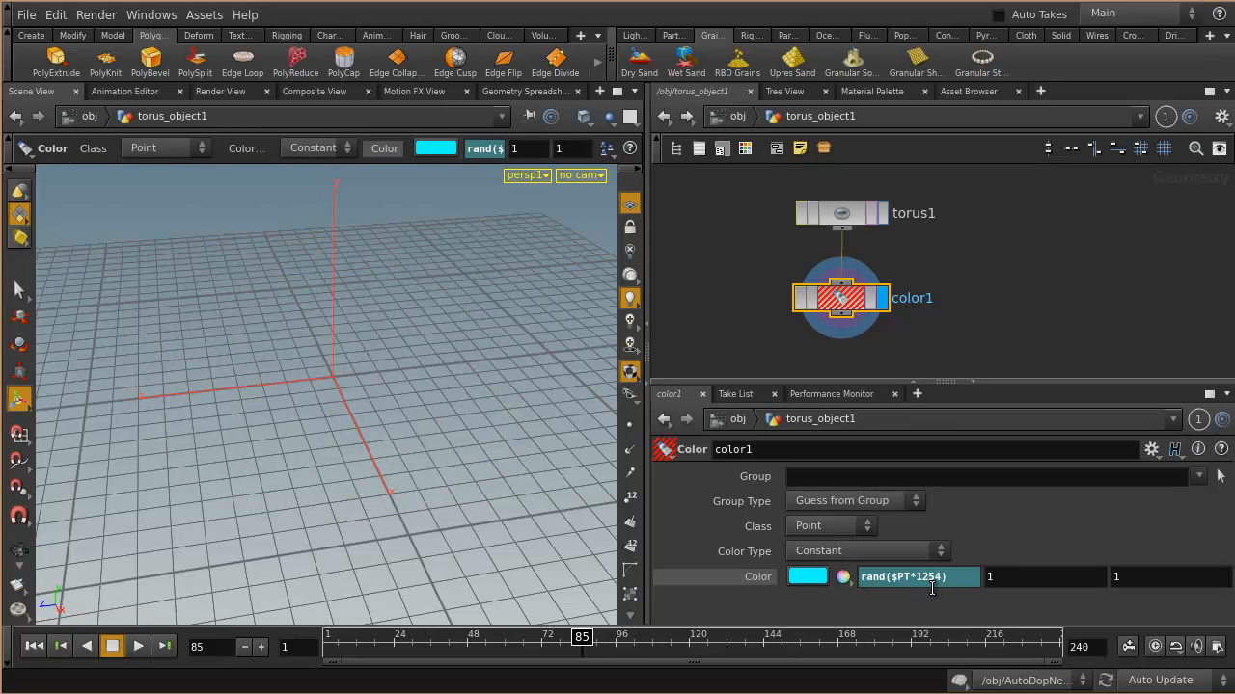
Cut the expression in color1's first color component back to rand.
click(884, 575)
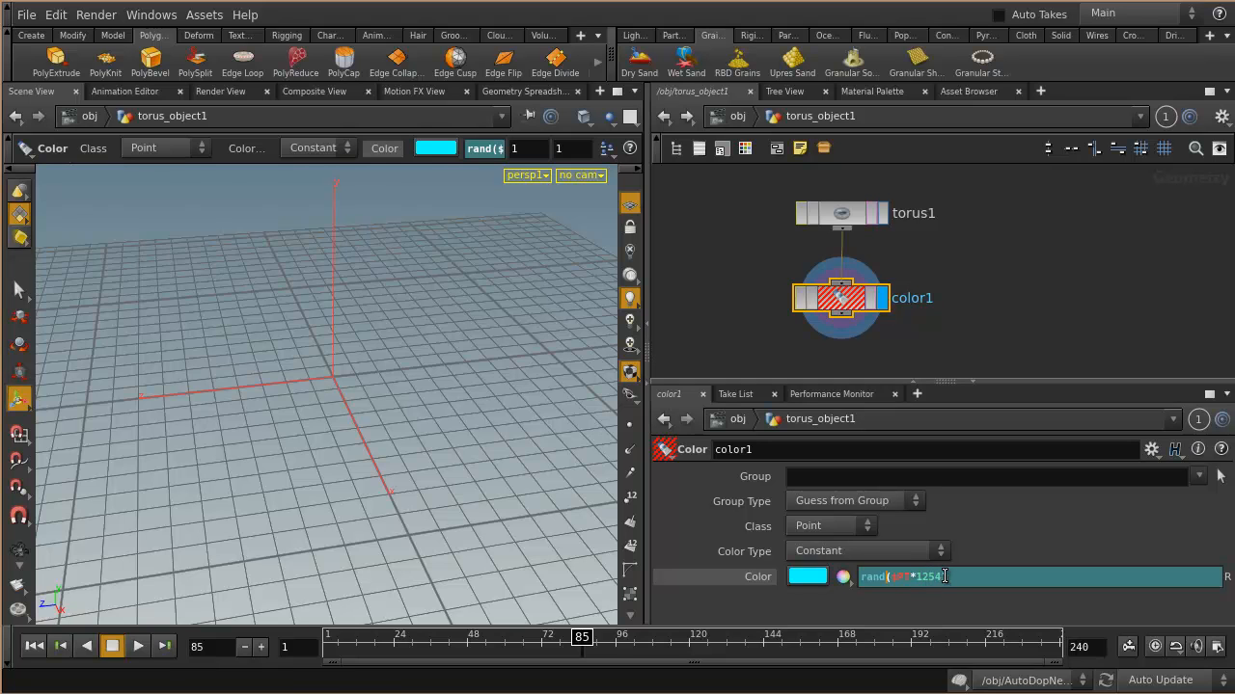
drag(910, 577, 1079, 588)
key(BackSpace)
key(BackSpace)
text(R)
key(BackSpace)
key(BackSpace)
text(P)
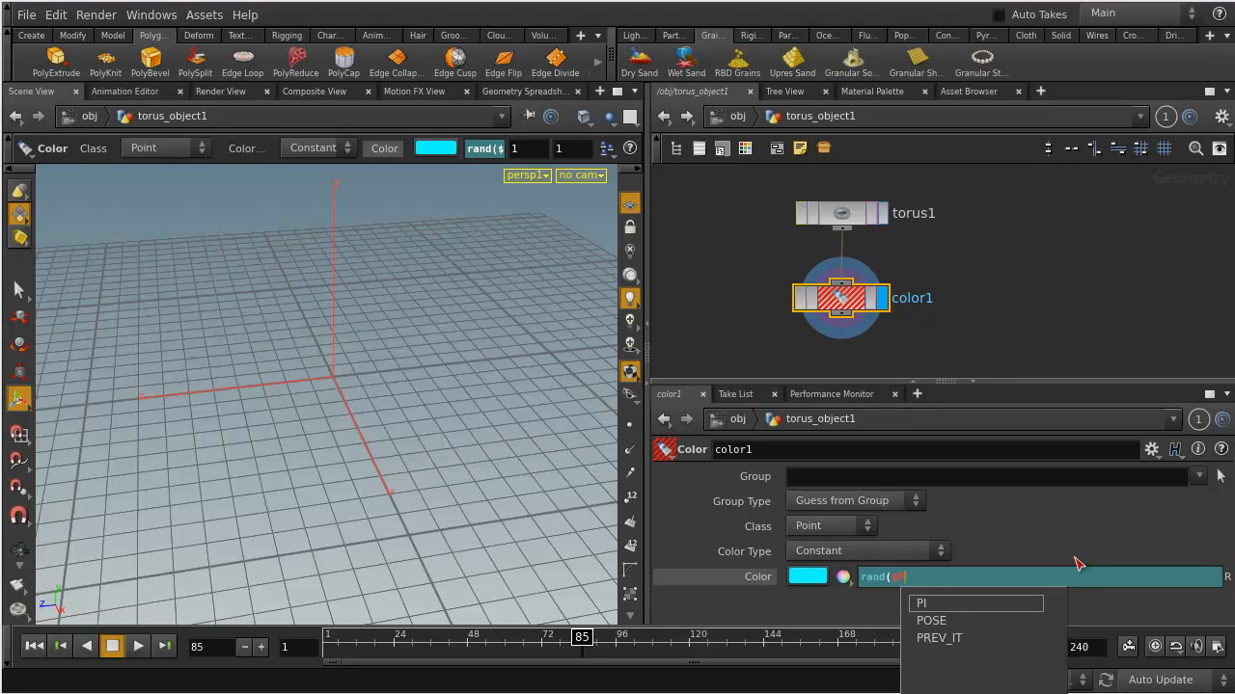
key(BackSpace)
key(BackSpace)
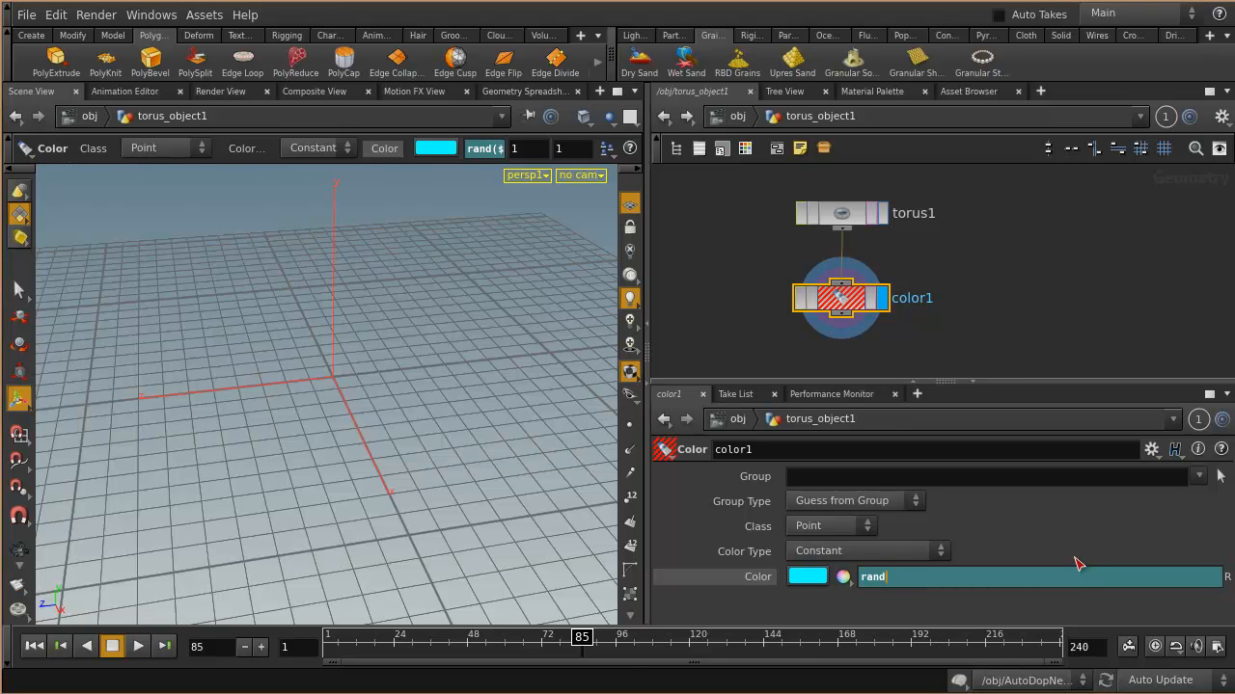
Display torus1, check the node information of color1 and torus1, and return selection and display to color1.
click(841, 218)
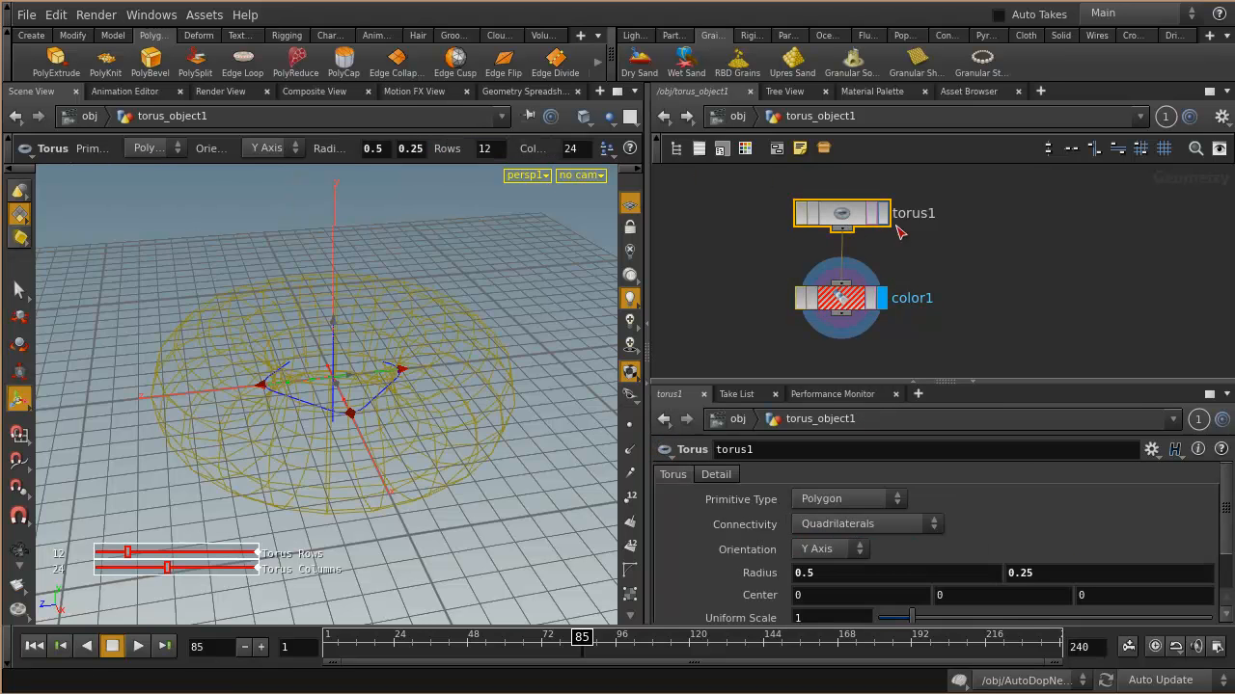
click(885, 214)
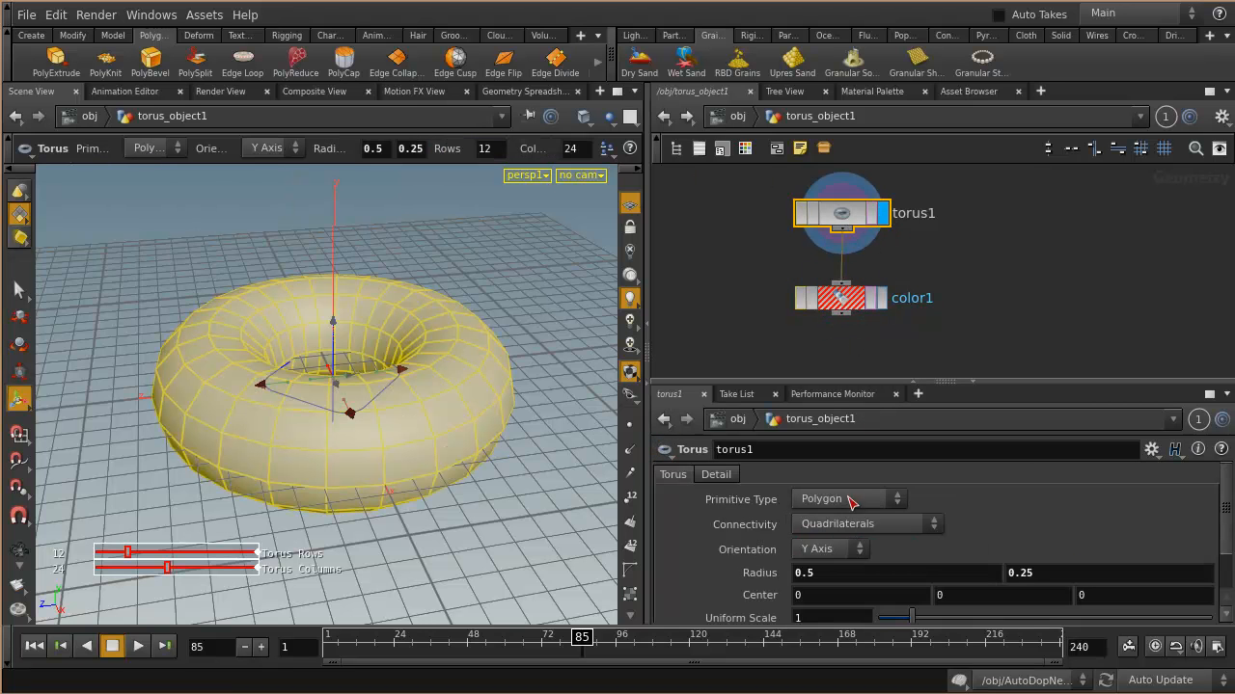
middle_click(839, 299)
middle_click(840, 221)
click(841, 301)
click(883, 300)
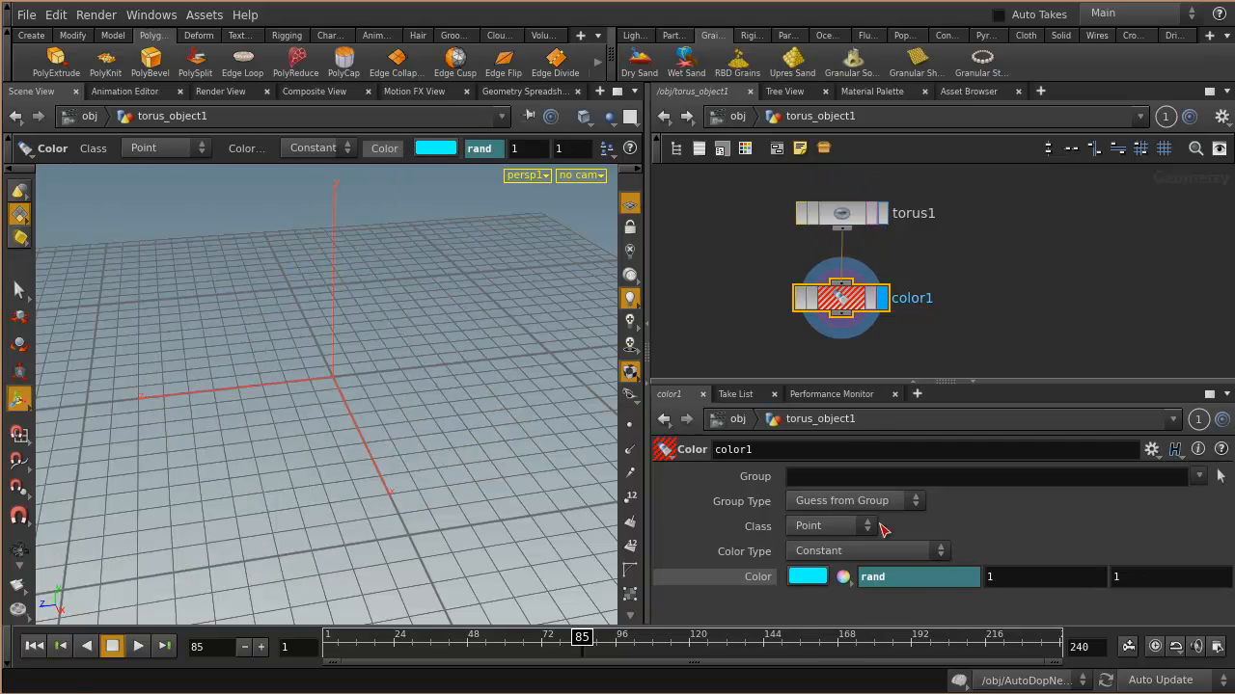
Extend the expression in color1's first color component to rand($PT.
click(897, 576)
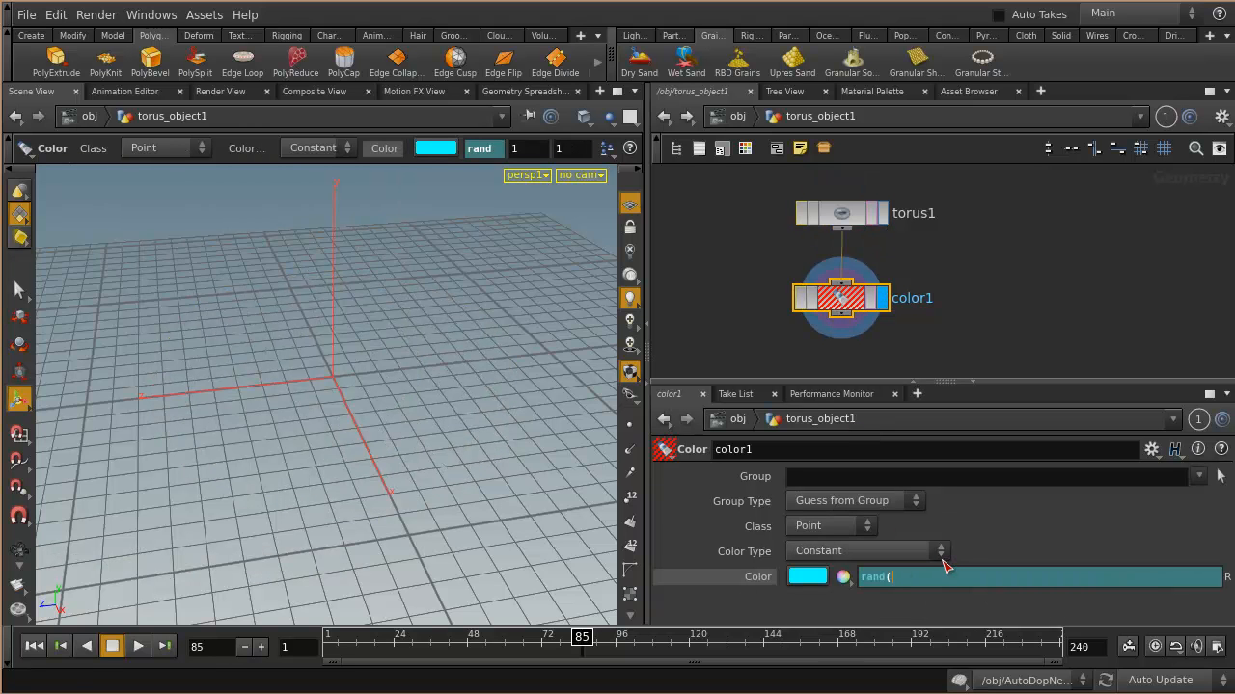
text(($P)
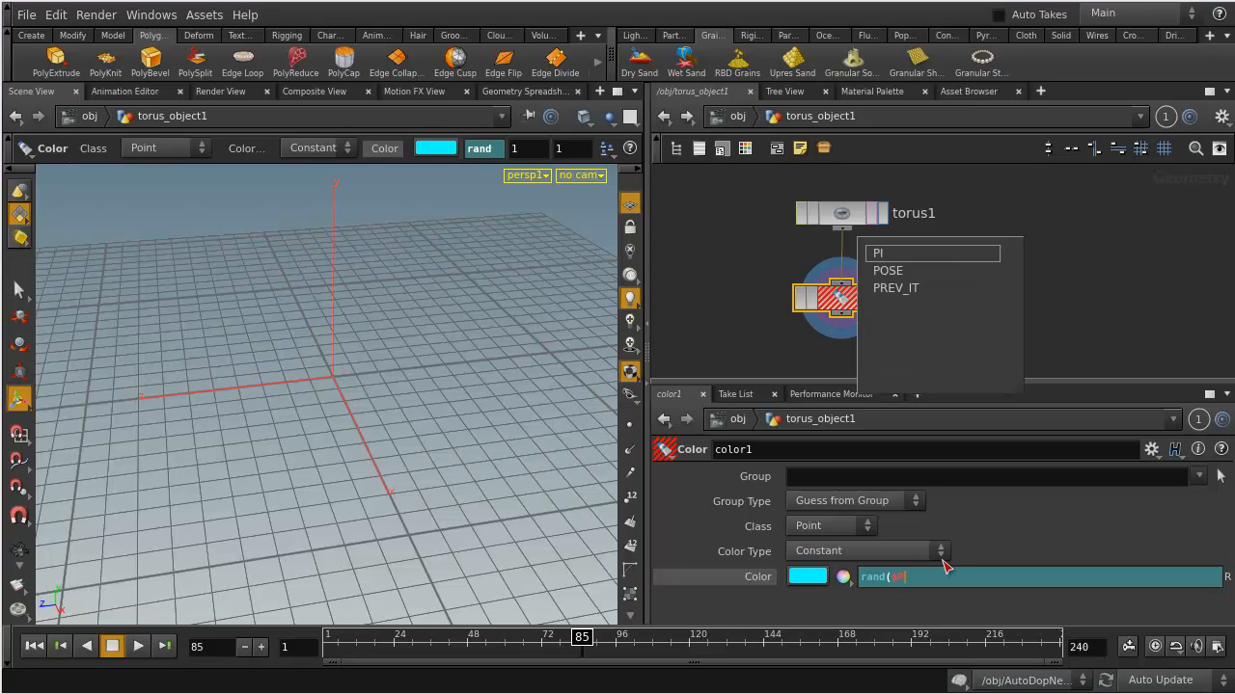
text(T)
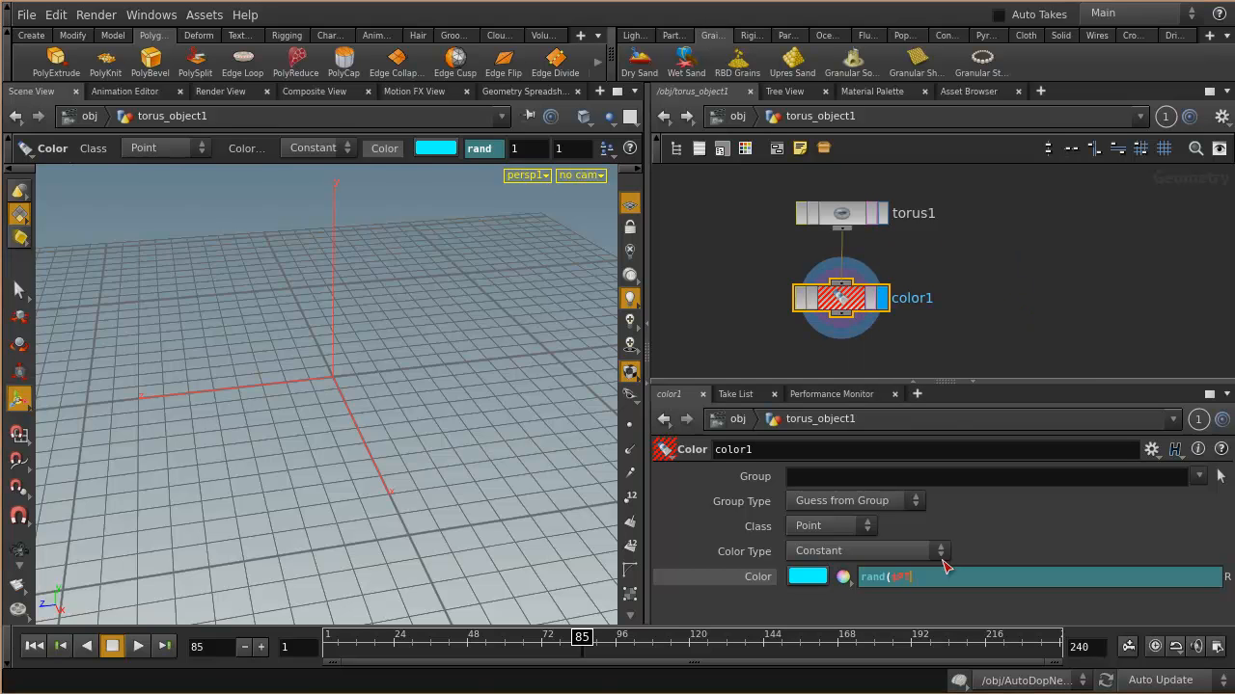
Delete the color1 node, add a Point node below torus1 in its place, and display it.
click(841, 300)
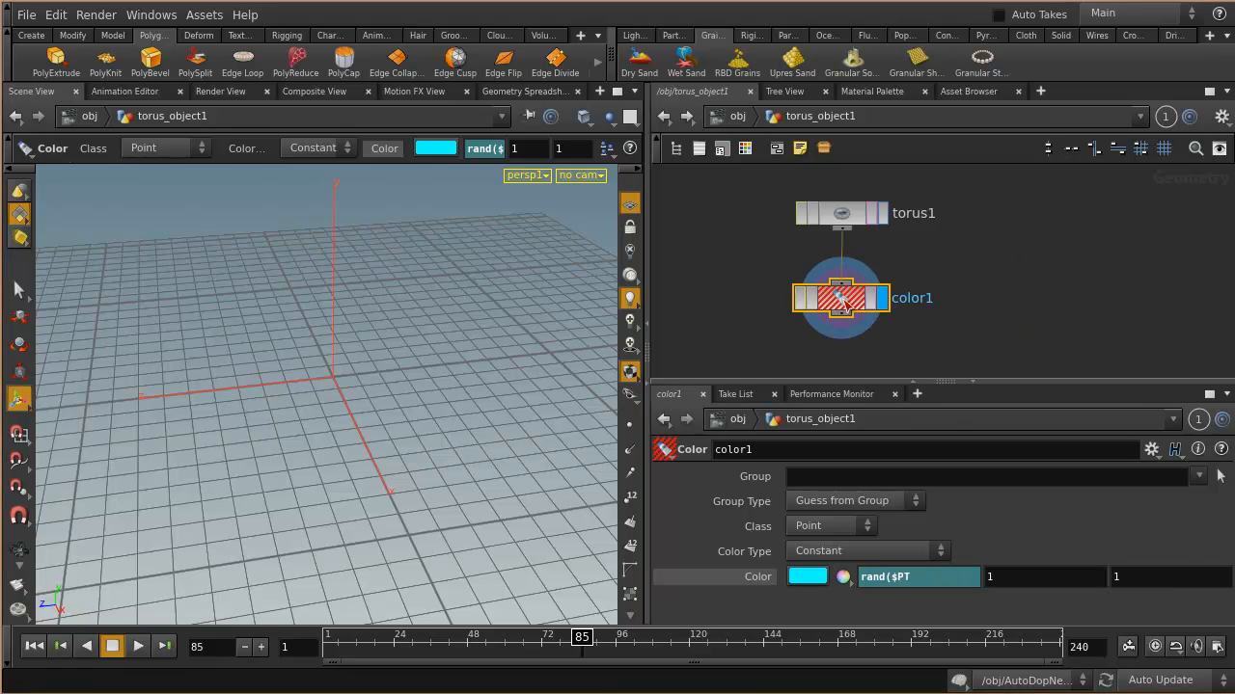
key(Delete)
key(Tab)
text(po)
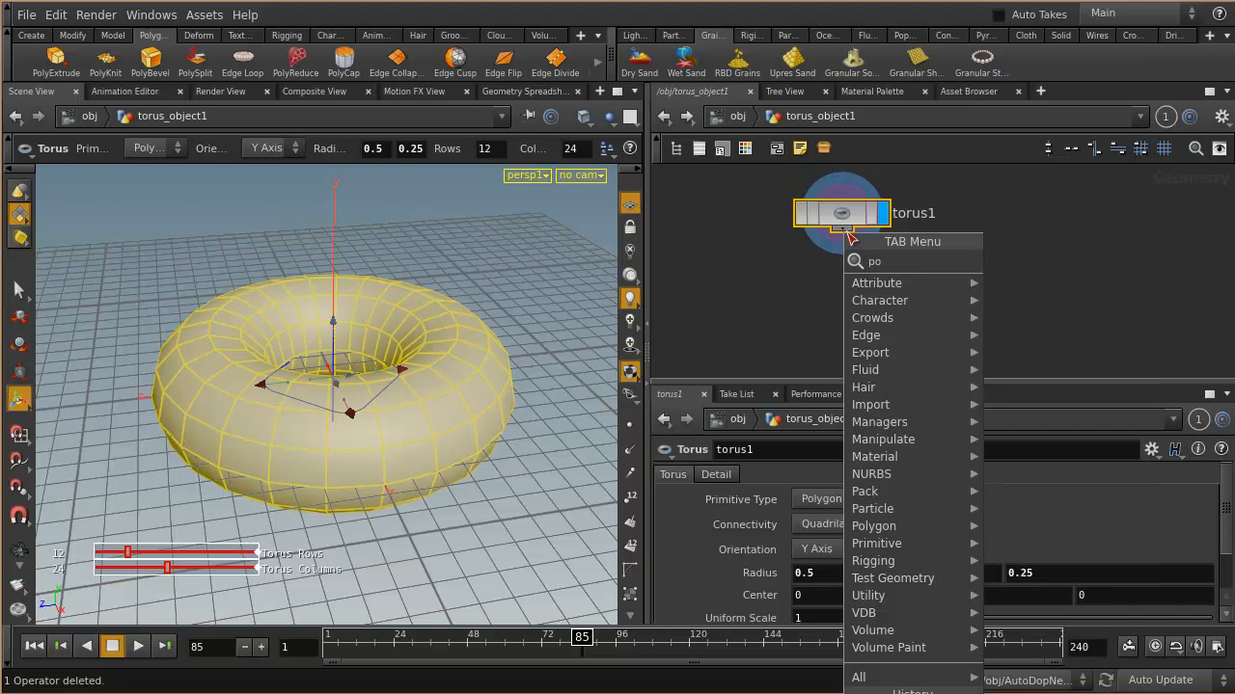
key(Return)
click(841, 297)
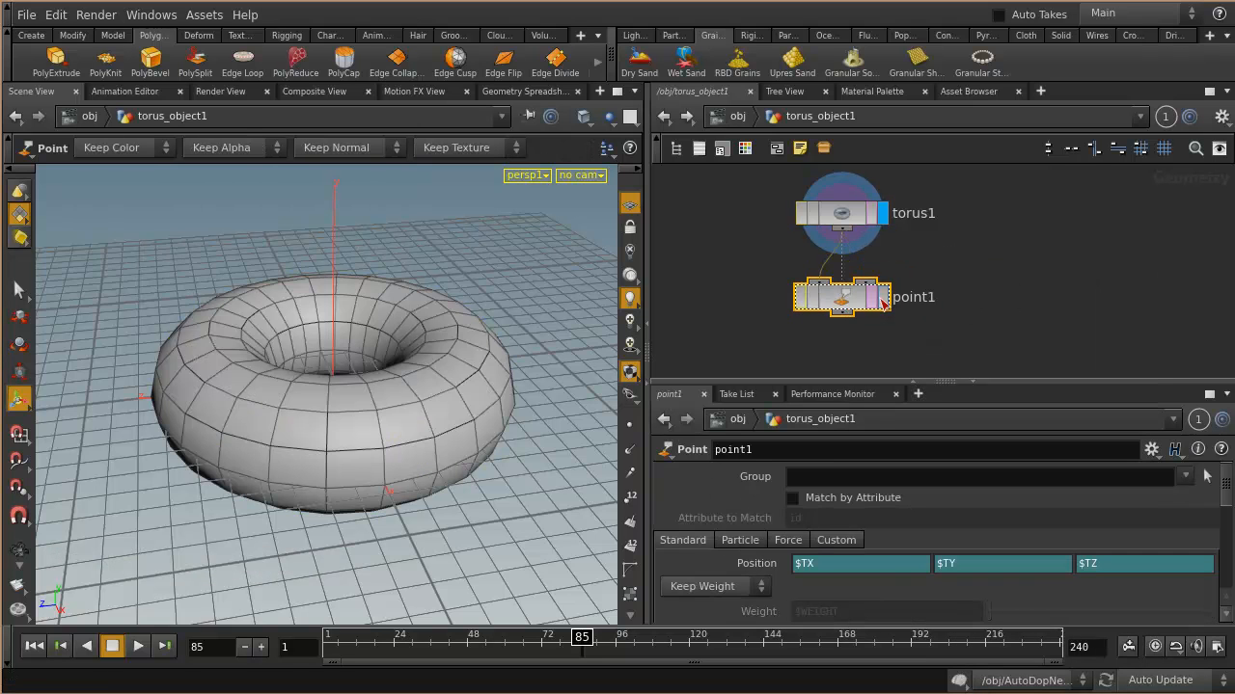
click(882, 297)
Switch point1 to Add Color and set its red component to the expression rand($PT).
scroll(818, 590, down, 3)
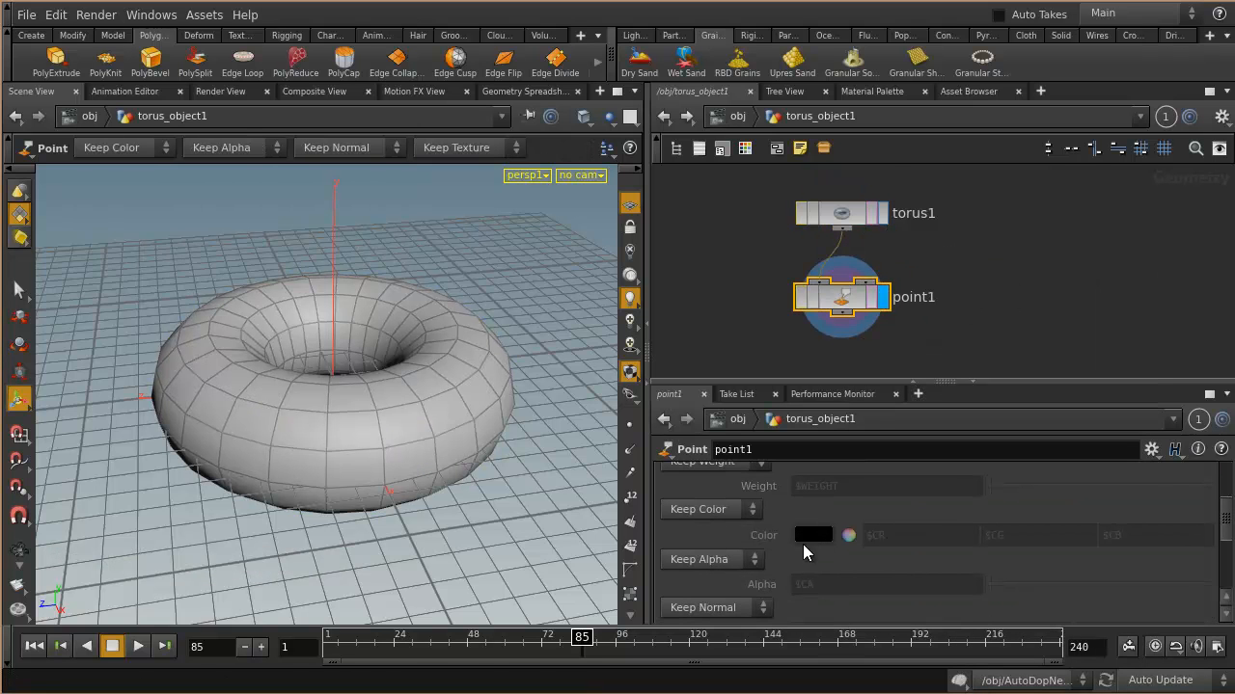
click(727, 510)
click(731, 548)
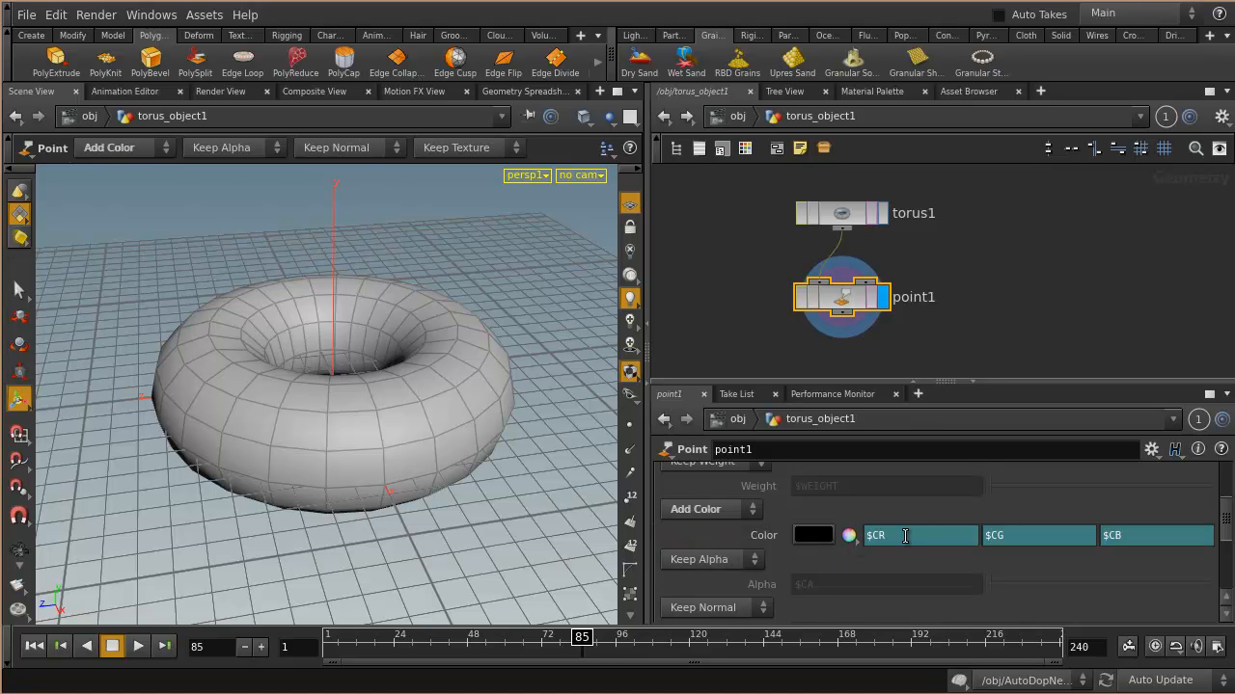
drag(898, 535, 863, 527)
text(rand)
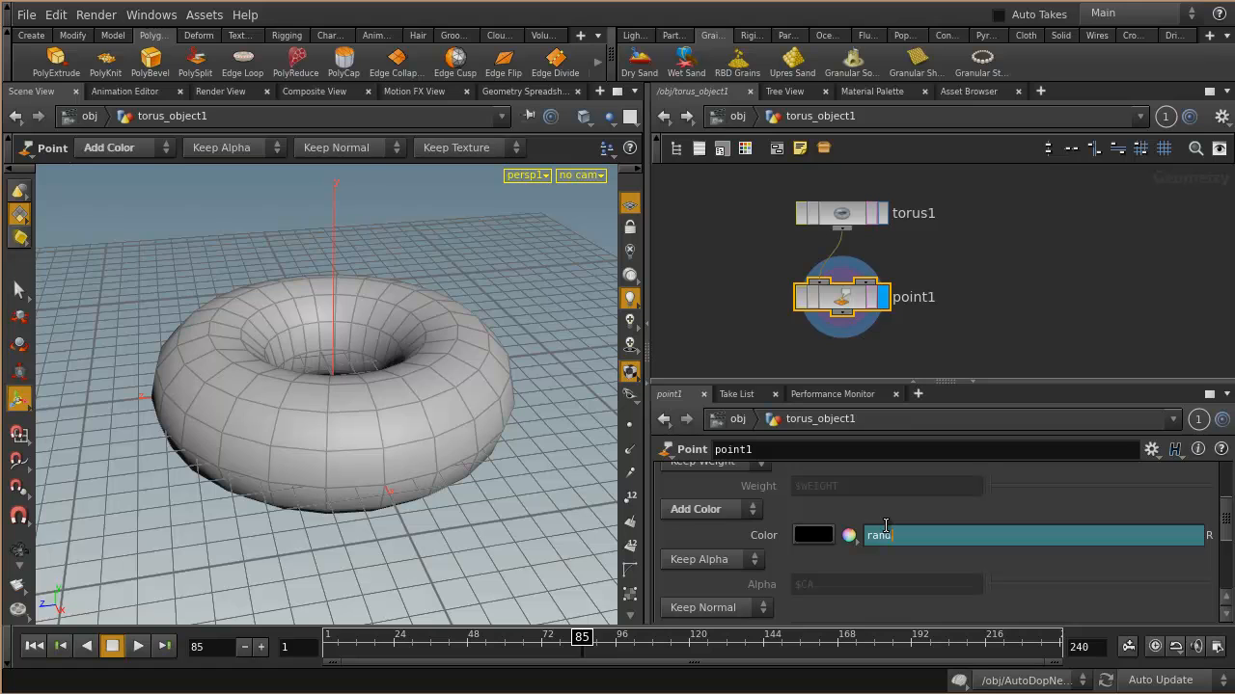
text(($PT)
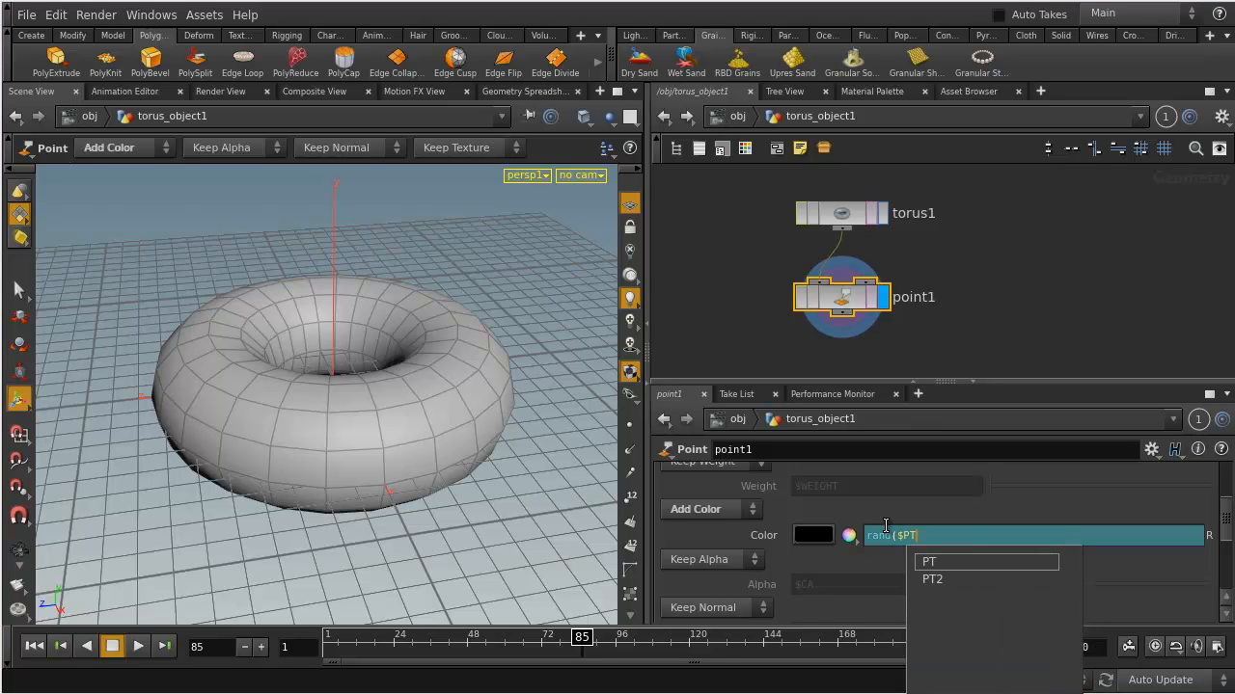
text())
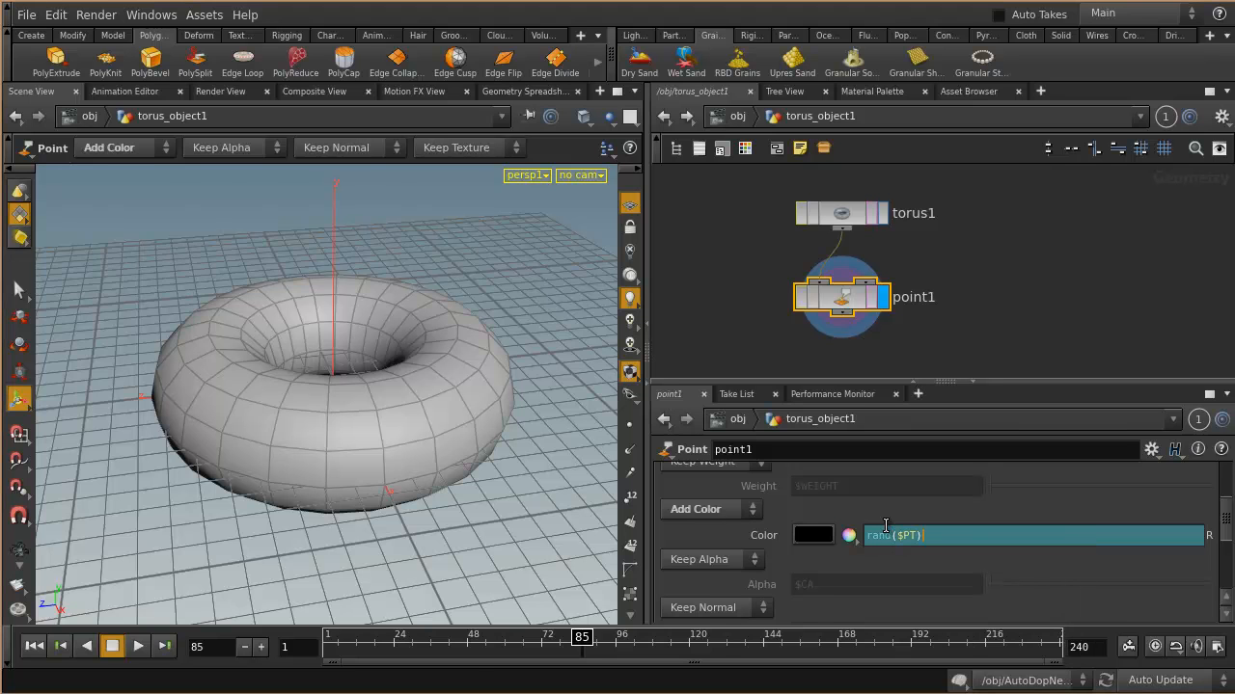
key(Return)
Copy the red expression into point1's green component and change it to rand($PT*554).
text(../../../box_object1)
key(ctrl+z)
drag(943, 538, 806, 540)
key(ctrl+c)
key(Return)
drag(1017, 537, 982, 536)
key(ctrl+v)
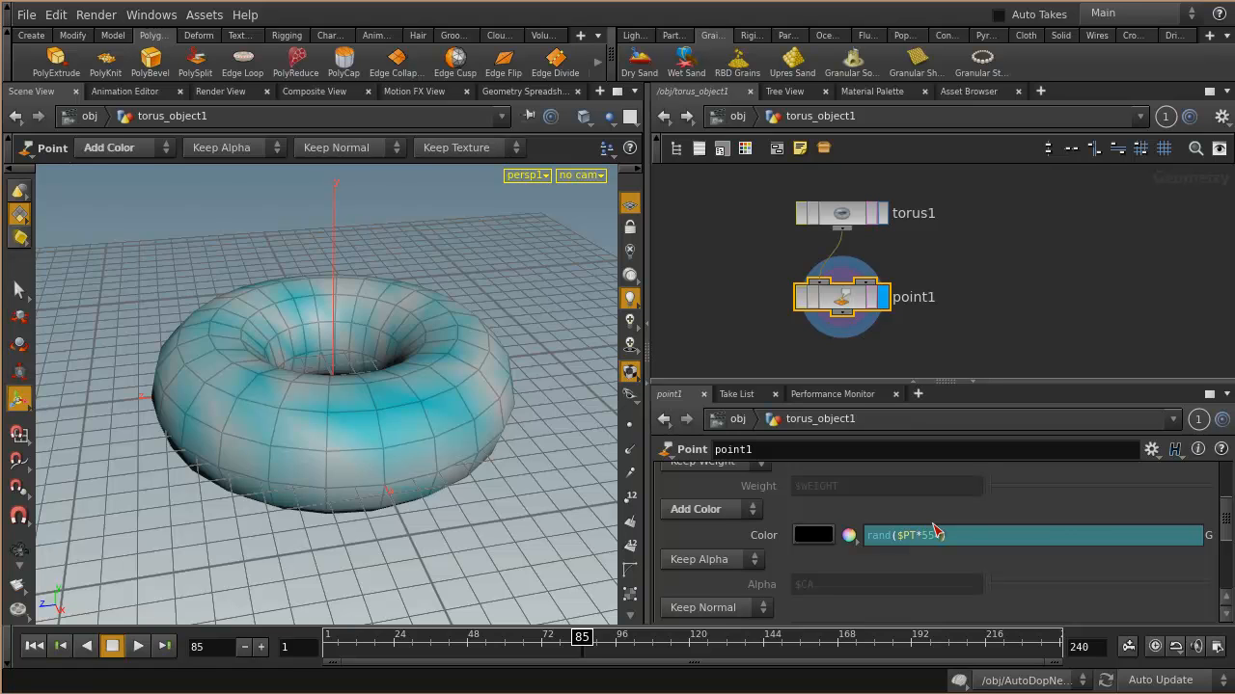
key(Return)
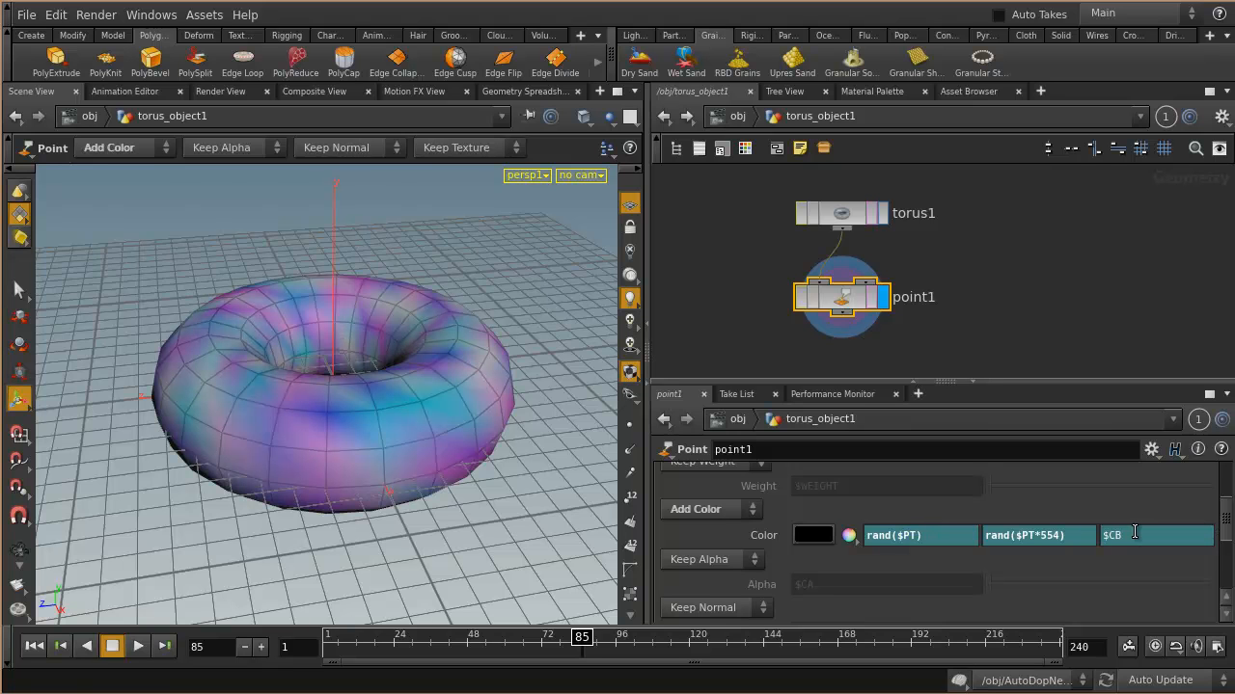
Paste the expression into point1's blue component and change it to rand($PT+1144).
drag(1137, 532, 1029, 536)
key(ctrl+v)
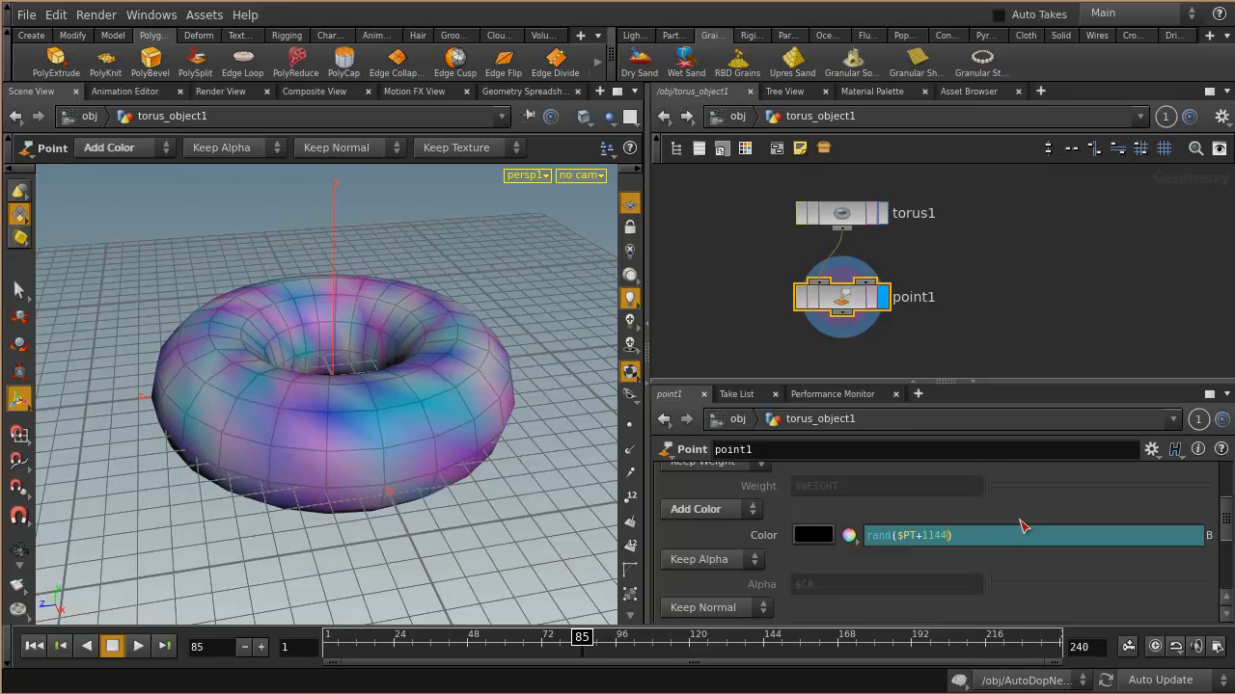
text(+1144)
key(Return)
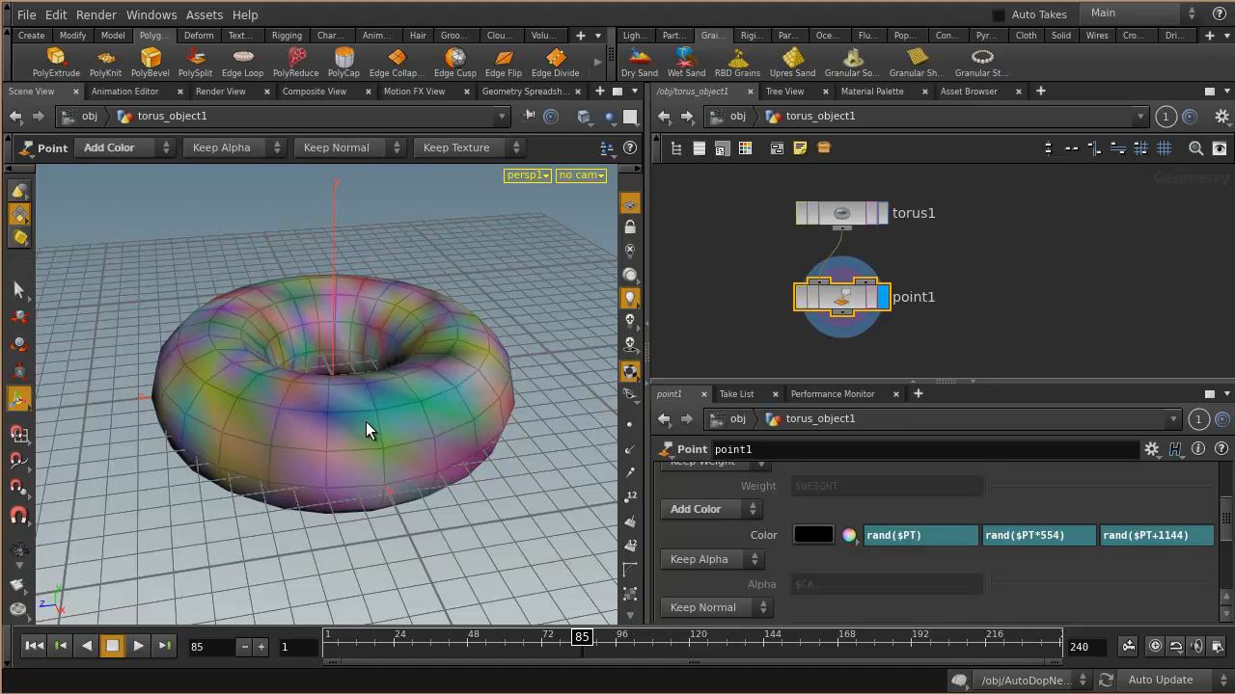
Compare the point attributes of torus1 and point1 in the Geometry Spreadsheet and examine point1's Cd color columns.
key(space)
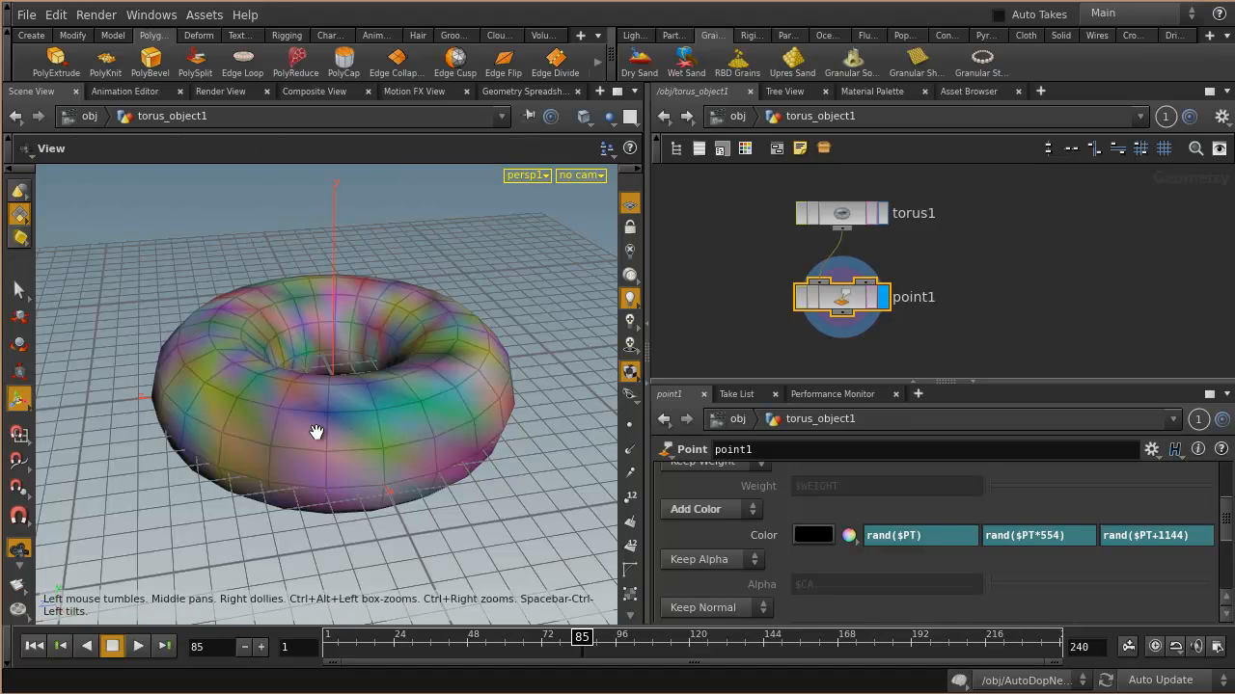
click(542, 92)
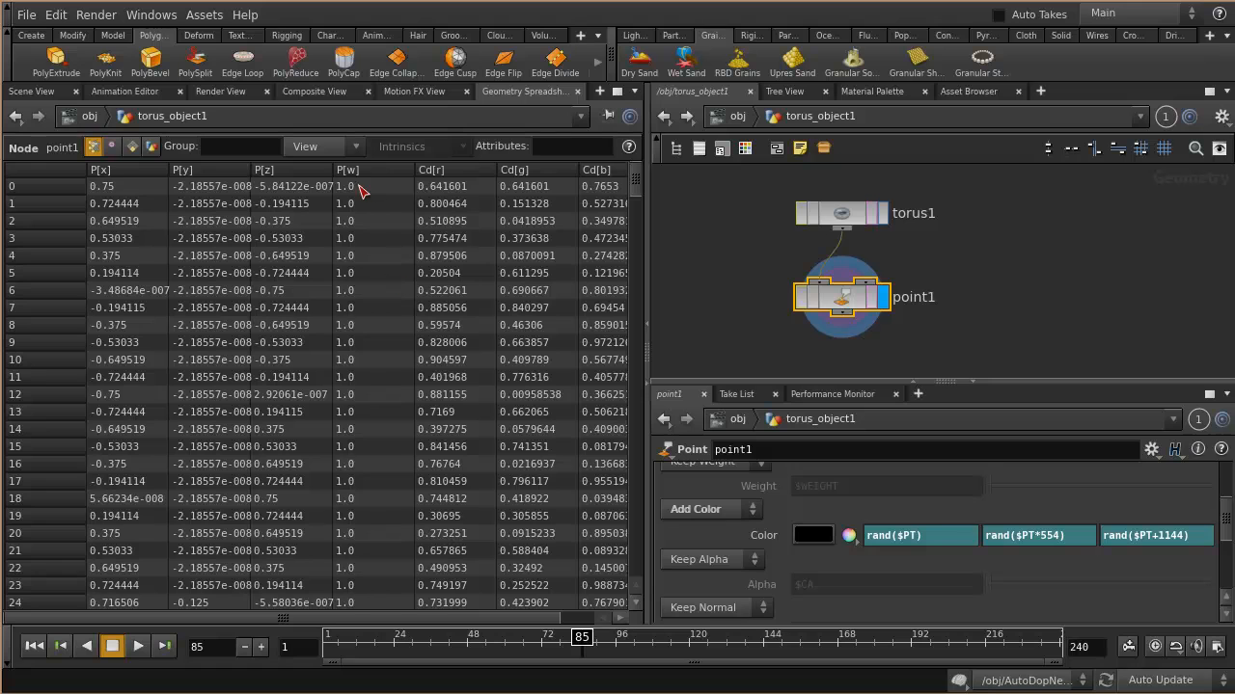
click(858, 215)
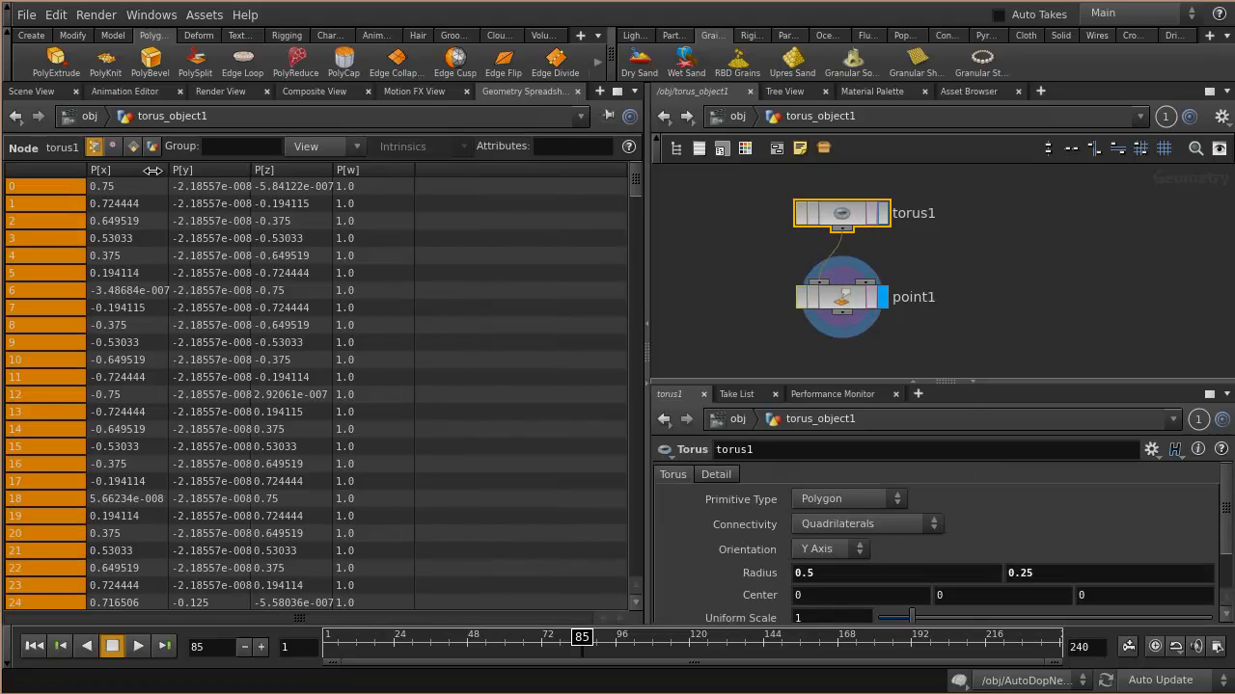
click(868, 309)
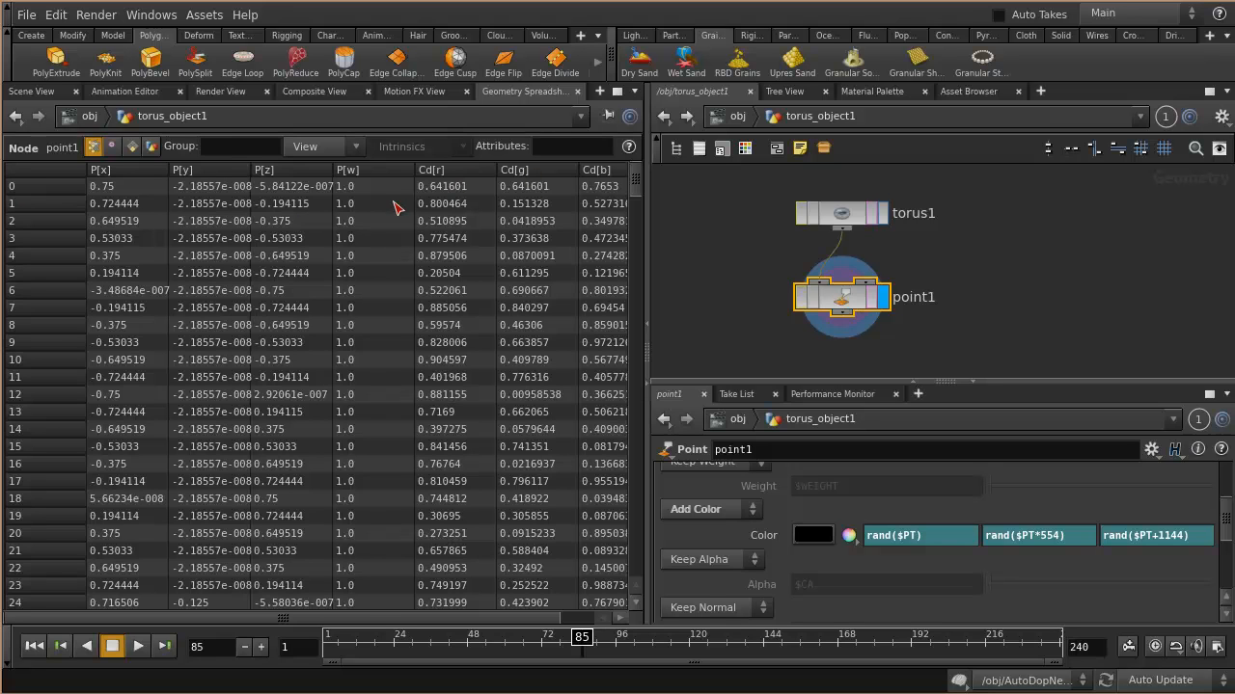
click(444, 189)
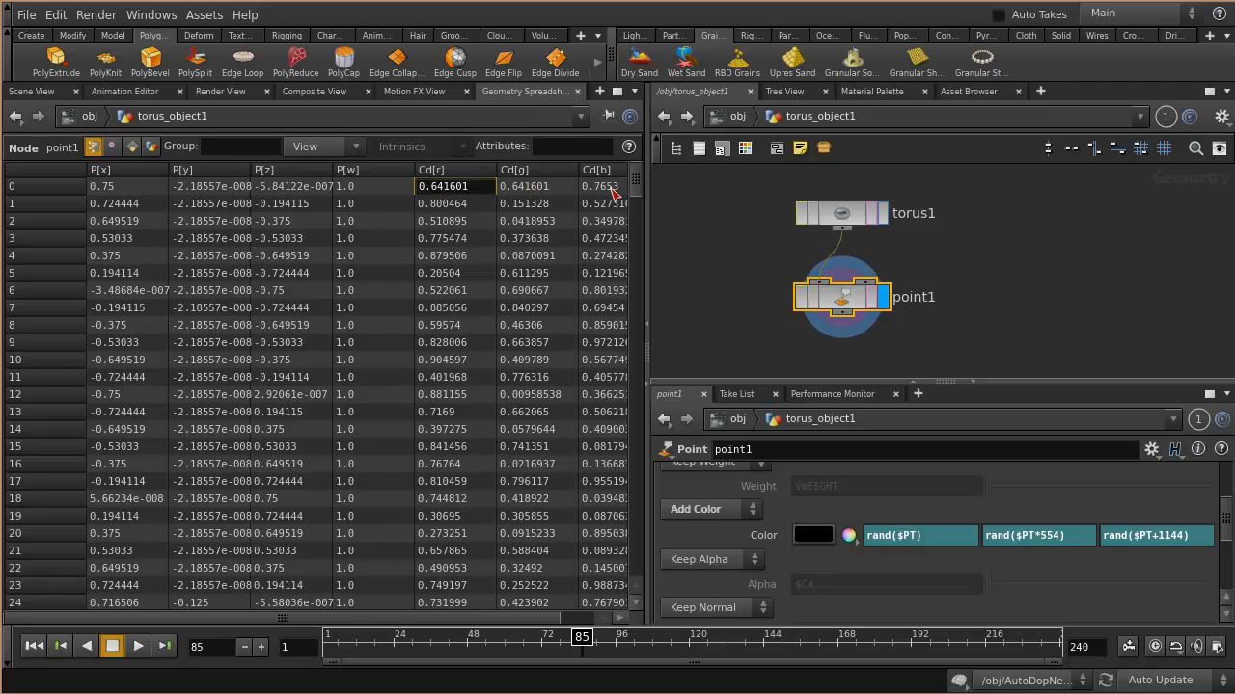
scroll(639, 193, down, 5)
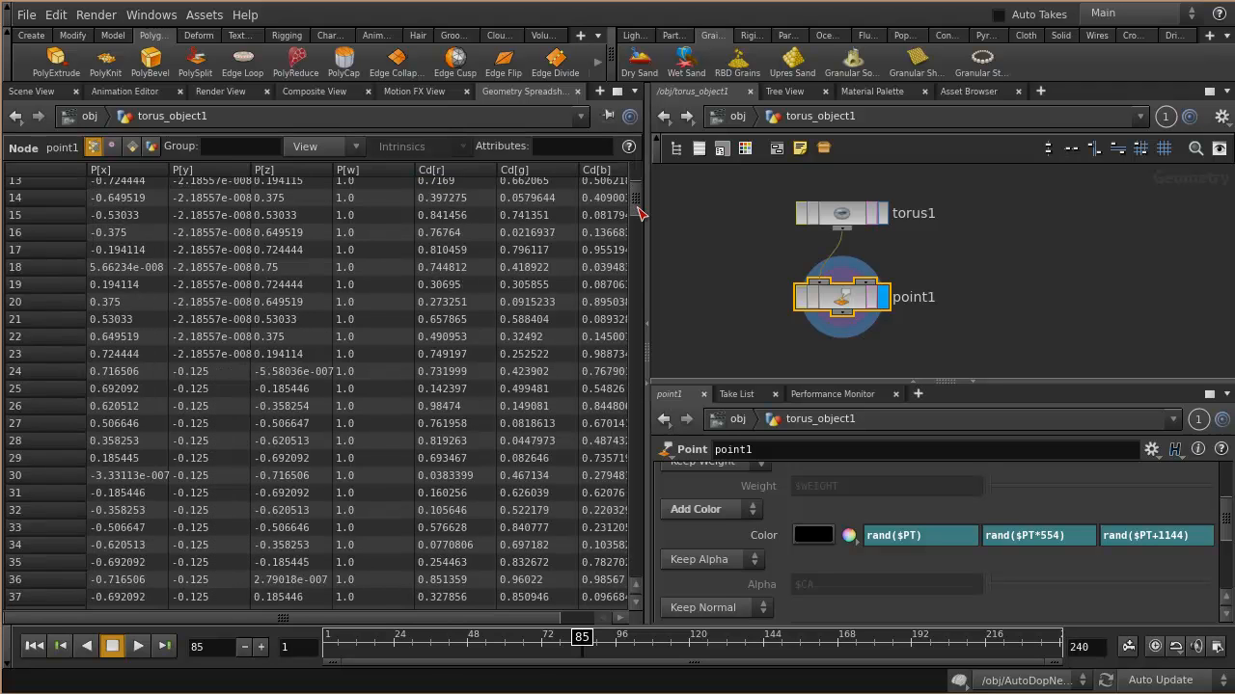
drag(514, 617, 565, 623)
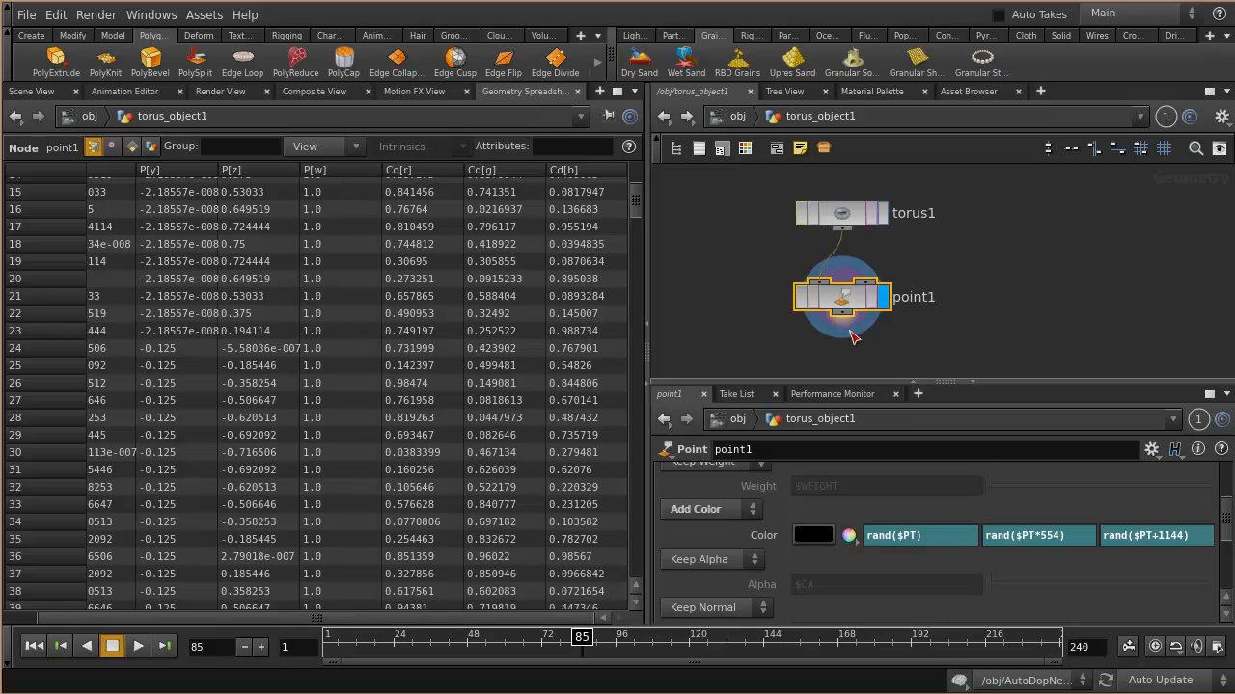
Add a Facet node connected below point1 and display it.
middle_drag(867, 347, 884, 280)
key(Tab)
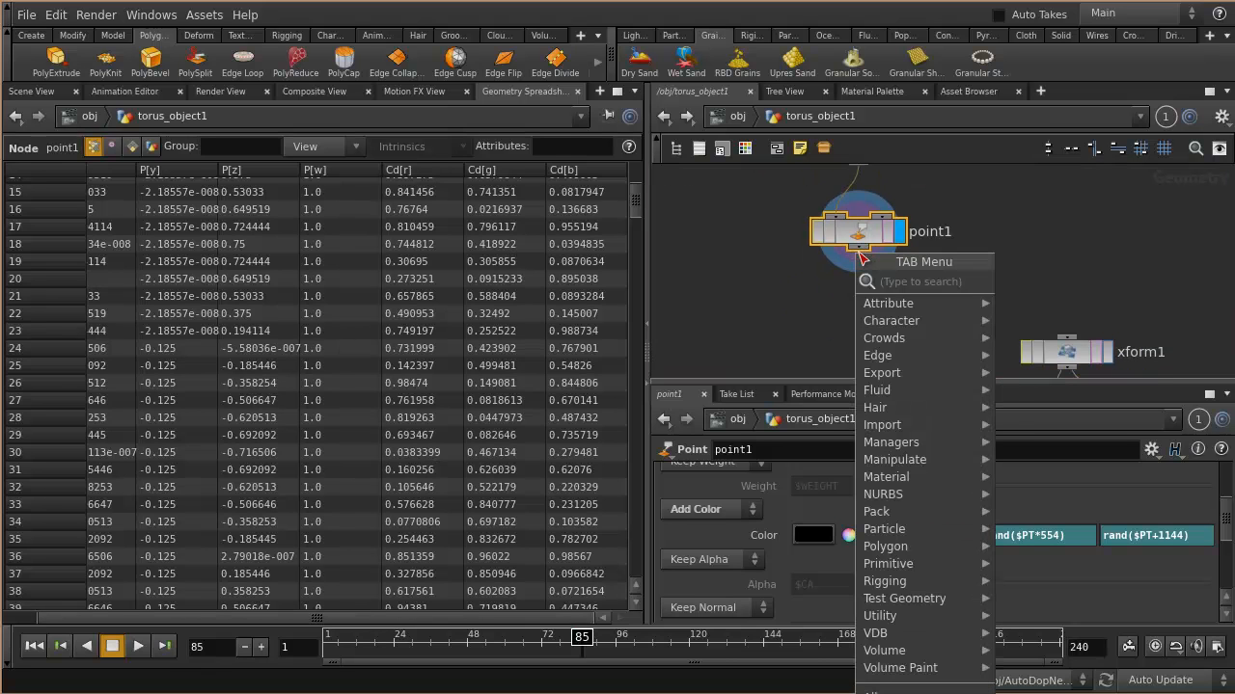
text(fa)
click(1061, 283)
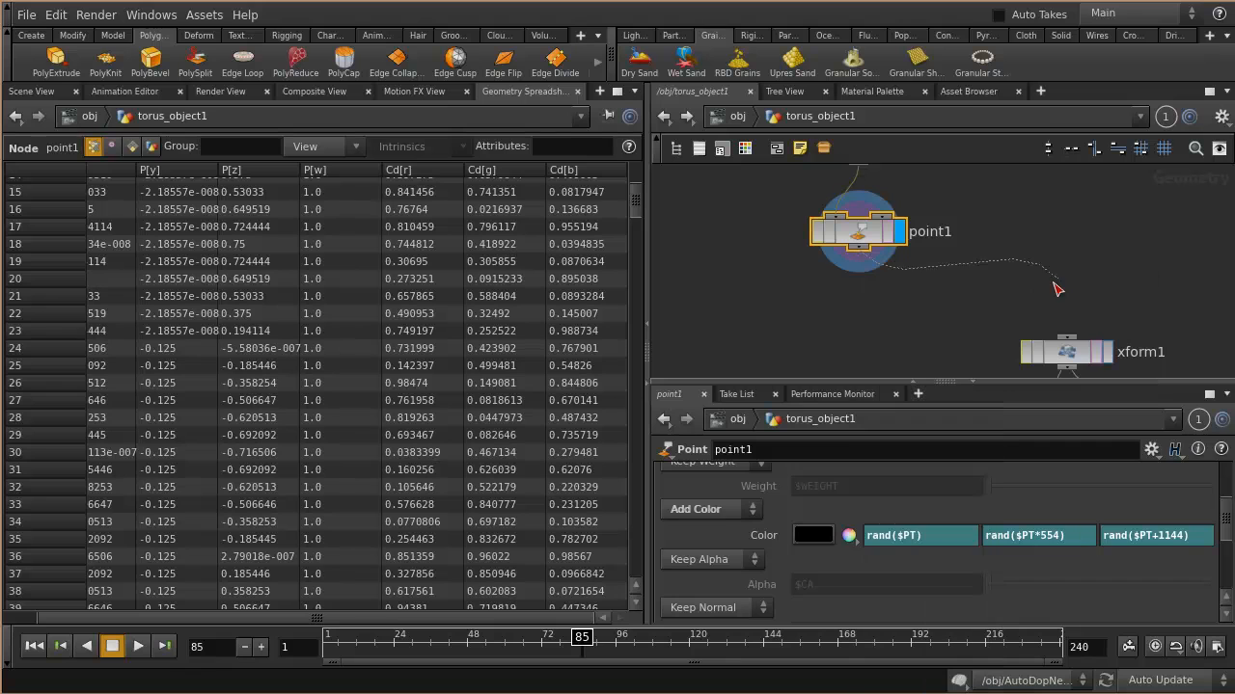
click(881, 312)
Enable Post-Compute Normals on facet1.
scroll(880, 560, down, 1)
scroll(879, 560, up, 1)
scroll(876, 558, down, 2)
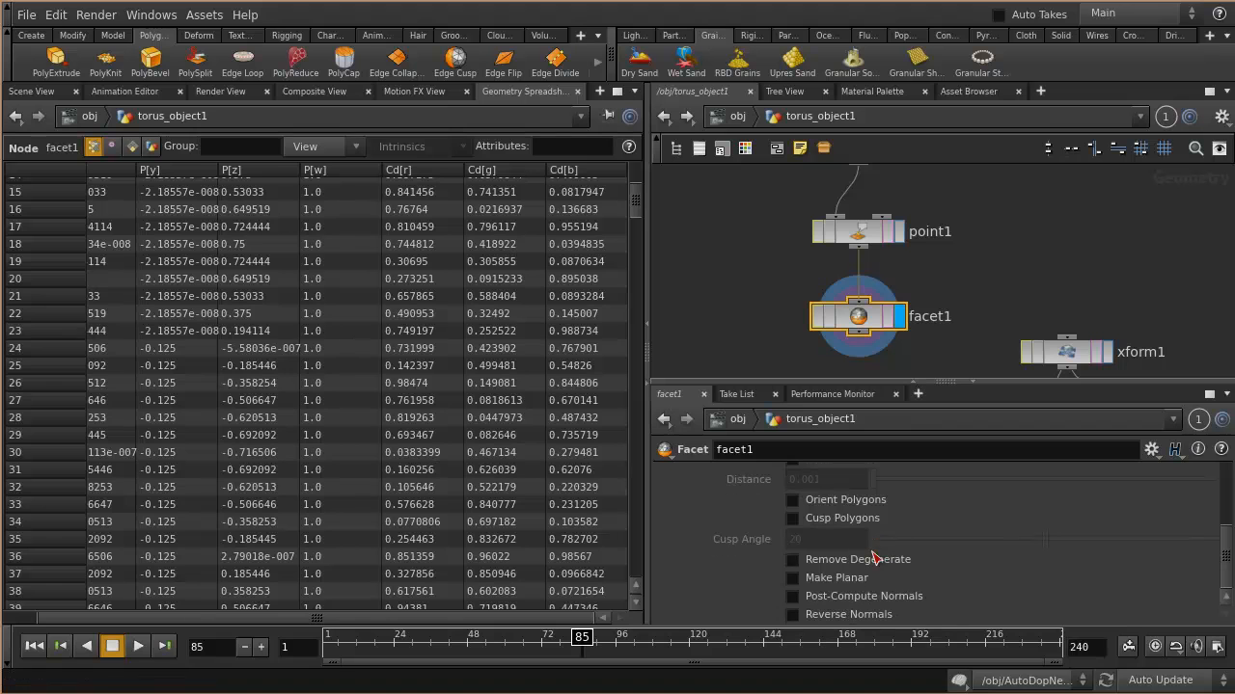
click(827, 599)
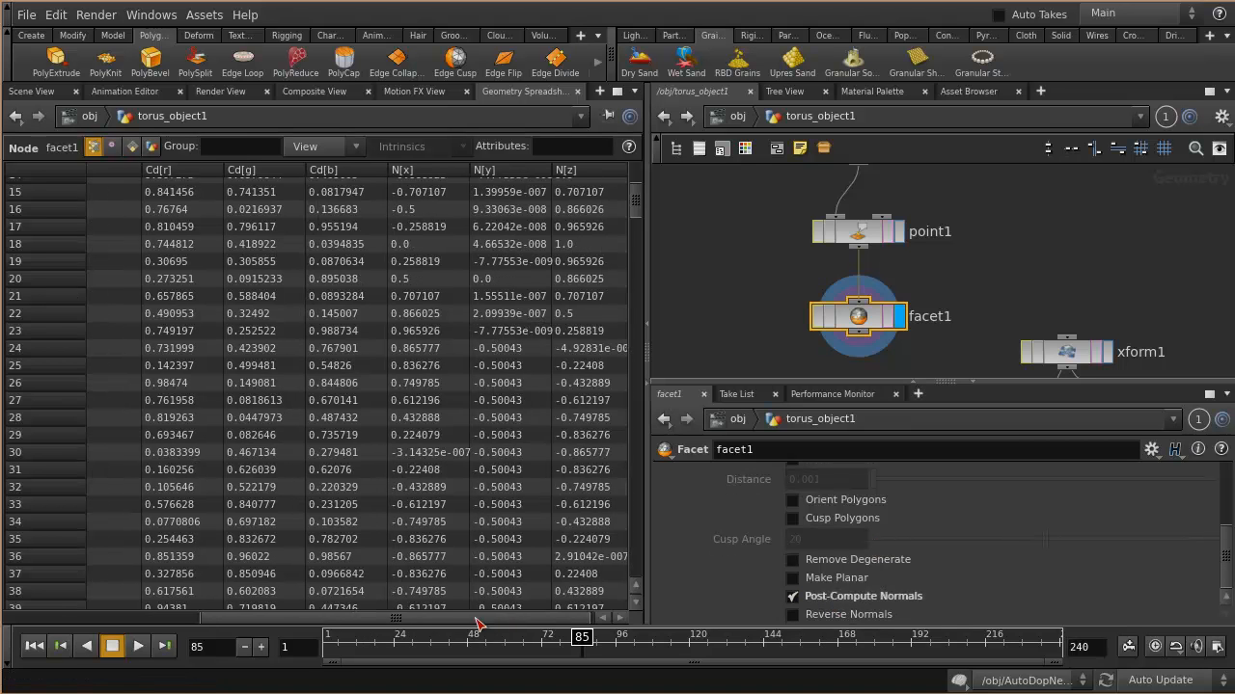
Examine facet1's color and normal columns in the Geometry Spreadsheet, and return to the Scene View.
drag(479, 620, 359, 620)
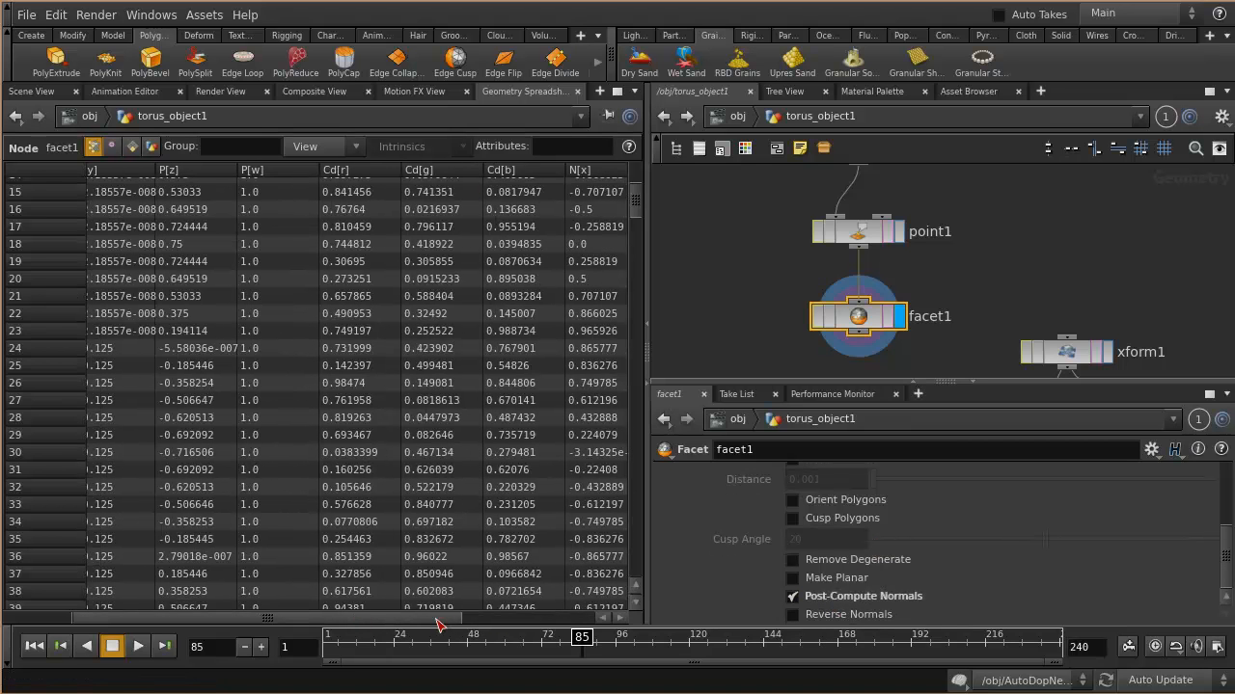
drag(437, 620, 590, 623)
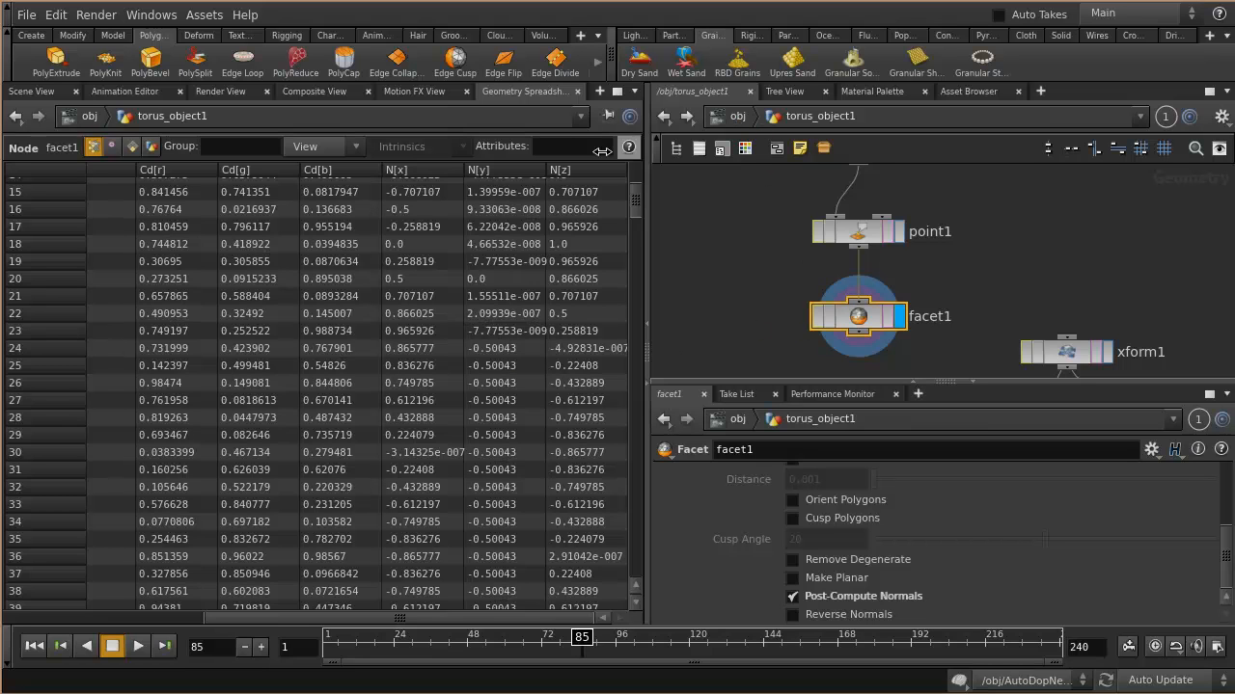
click(56, 92)
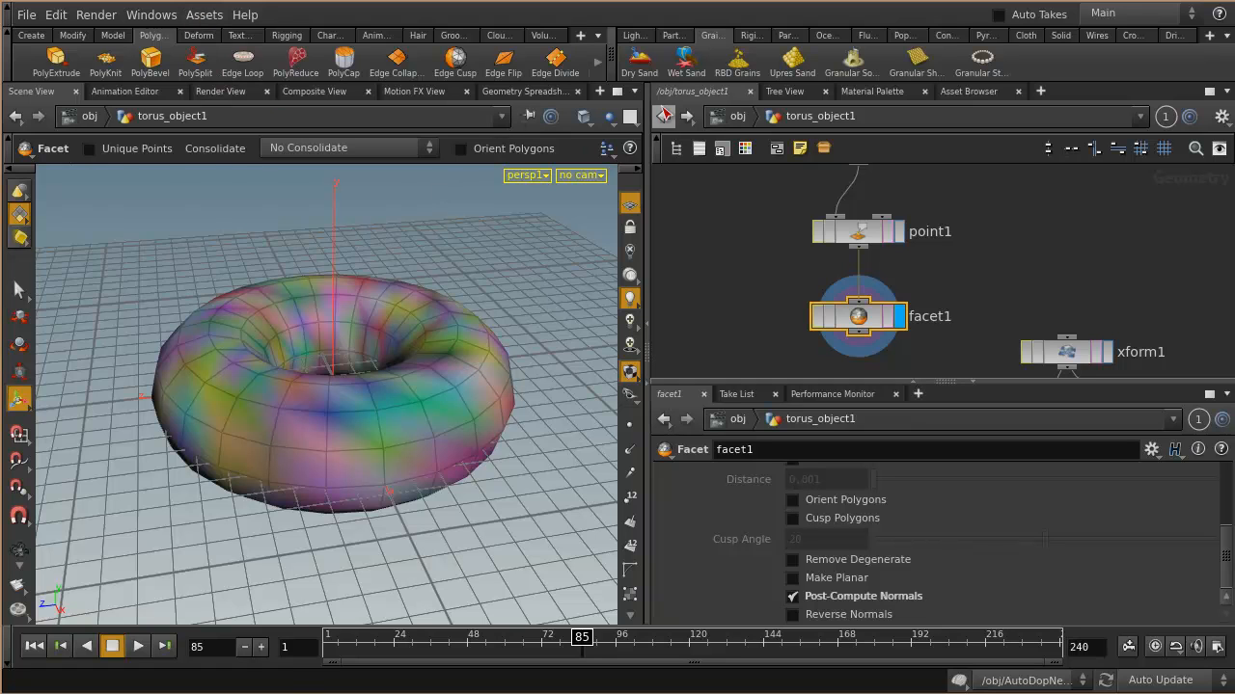
click(37, 98)
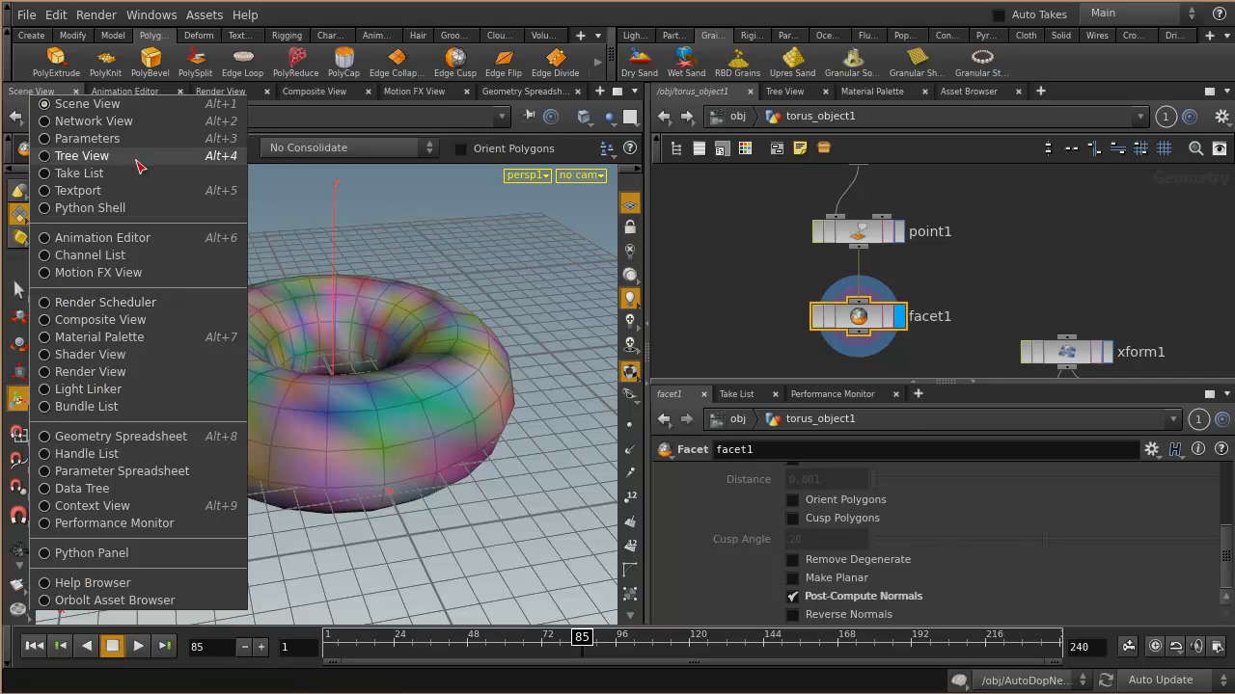
click(354, 2)
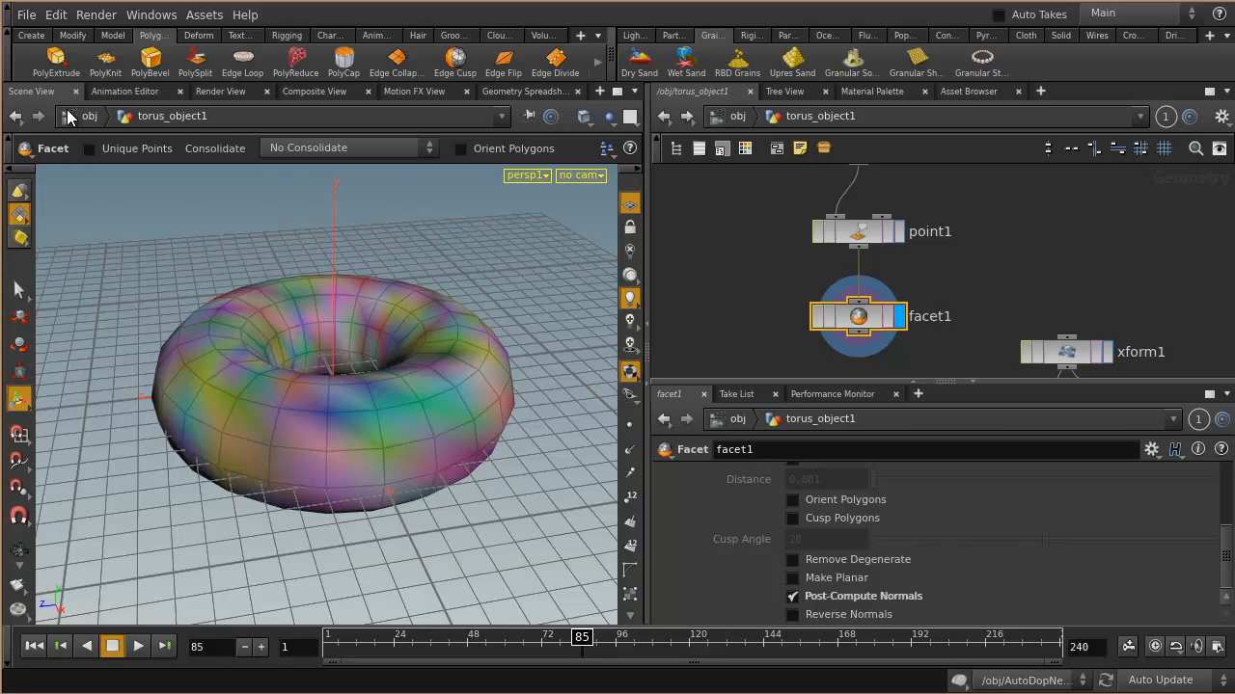
click(63, 20)
click(64, 18)
click(137, 14)
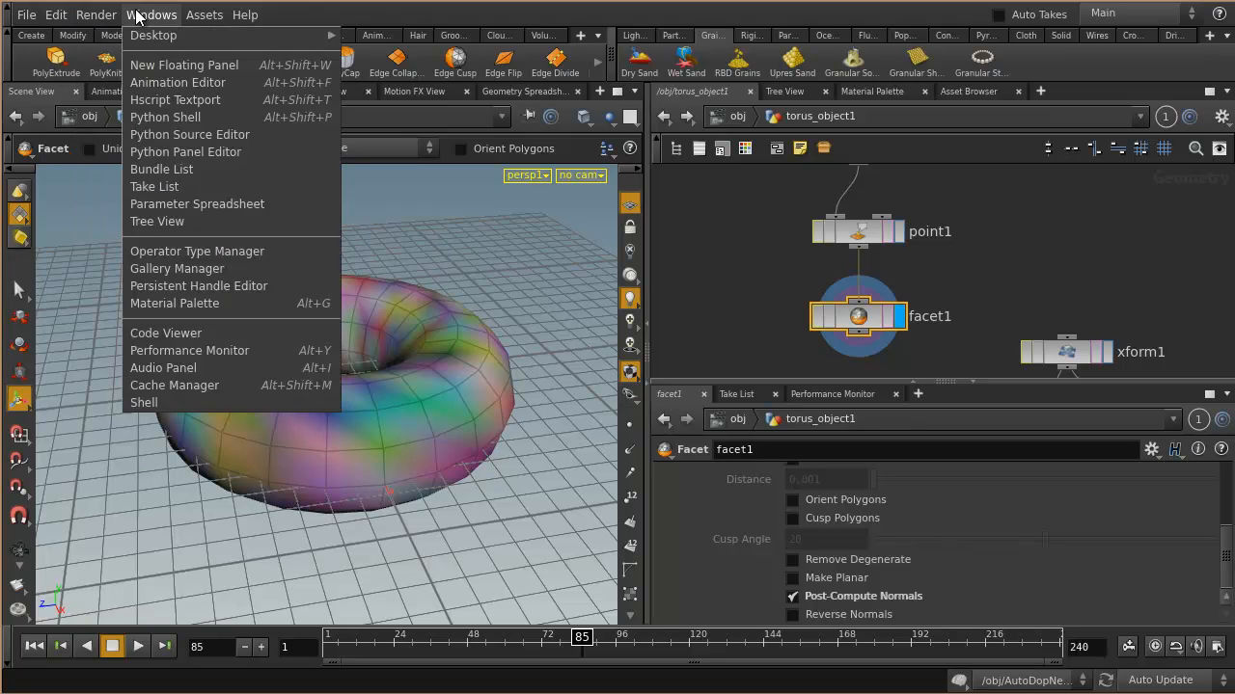
click(144, 13)
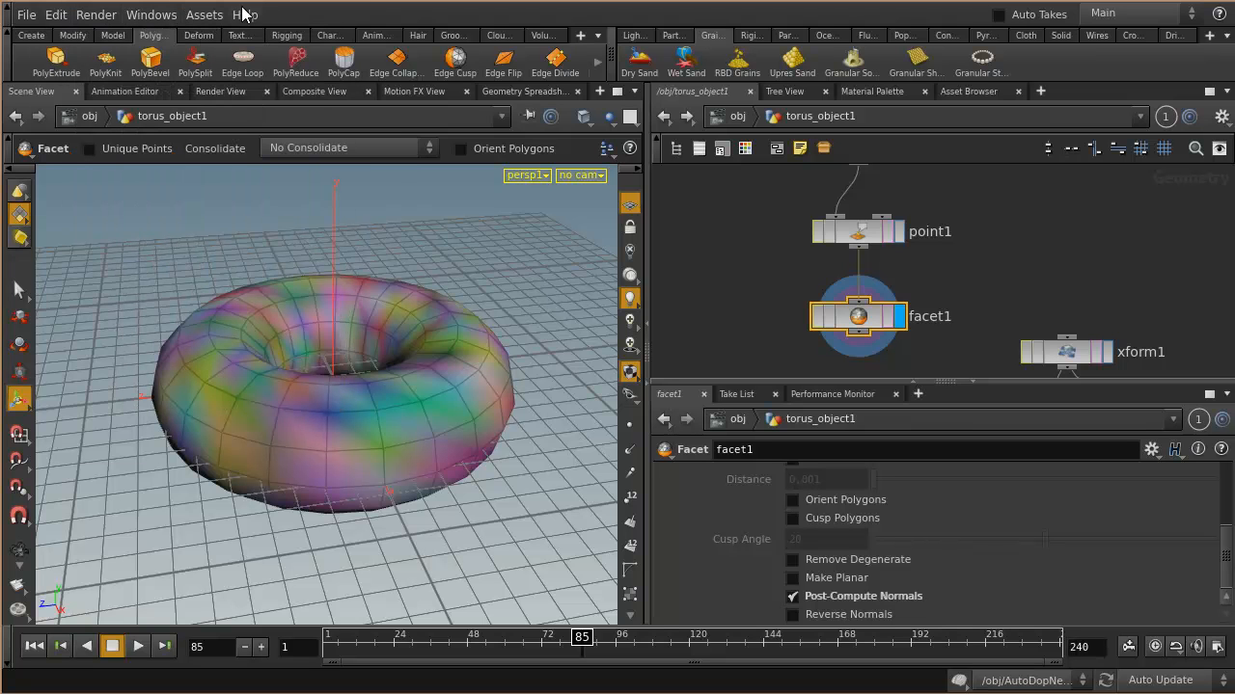
Collapse the main menu bar and the shelves, and expand the shelves again.
click(8, 19)
click(12, 37)
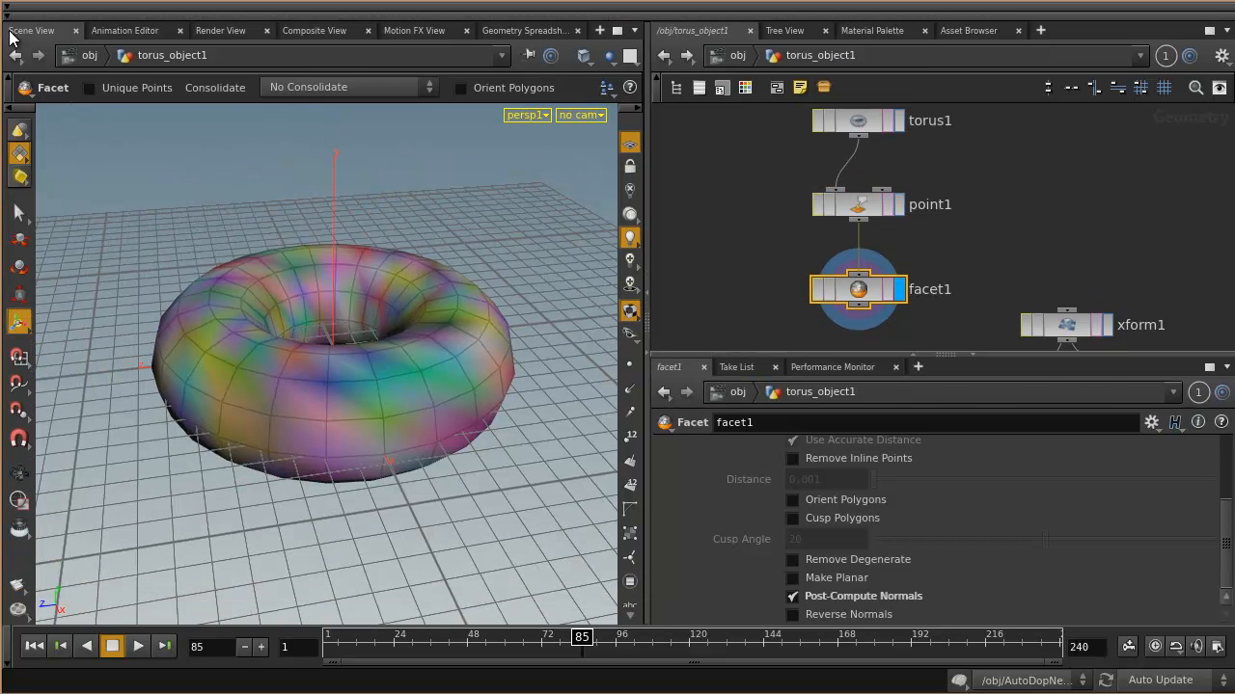
click(11, 6)
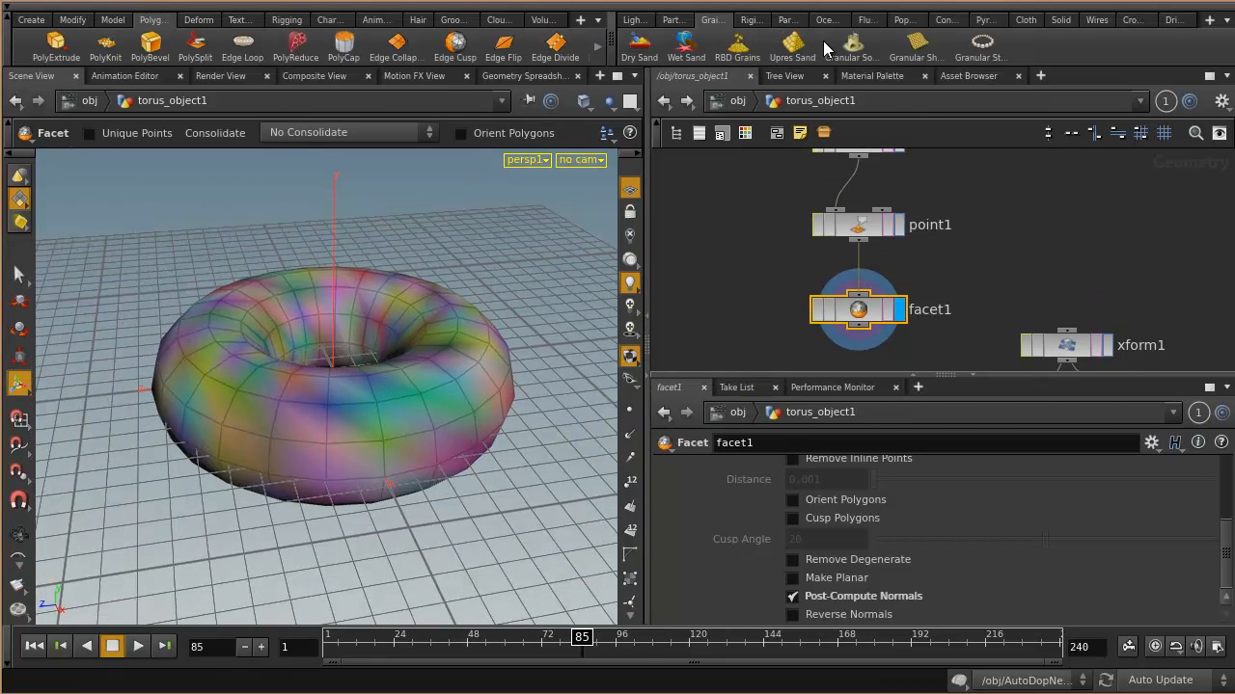
Collapse the shelves and the display options toolbar beside the viewport.
click(12, 36)
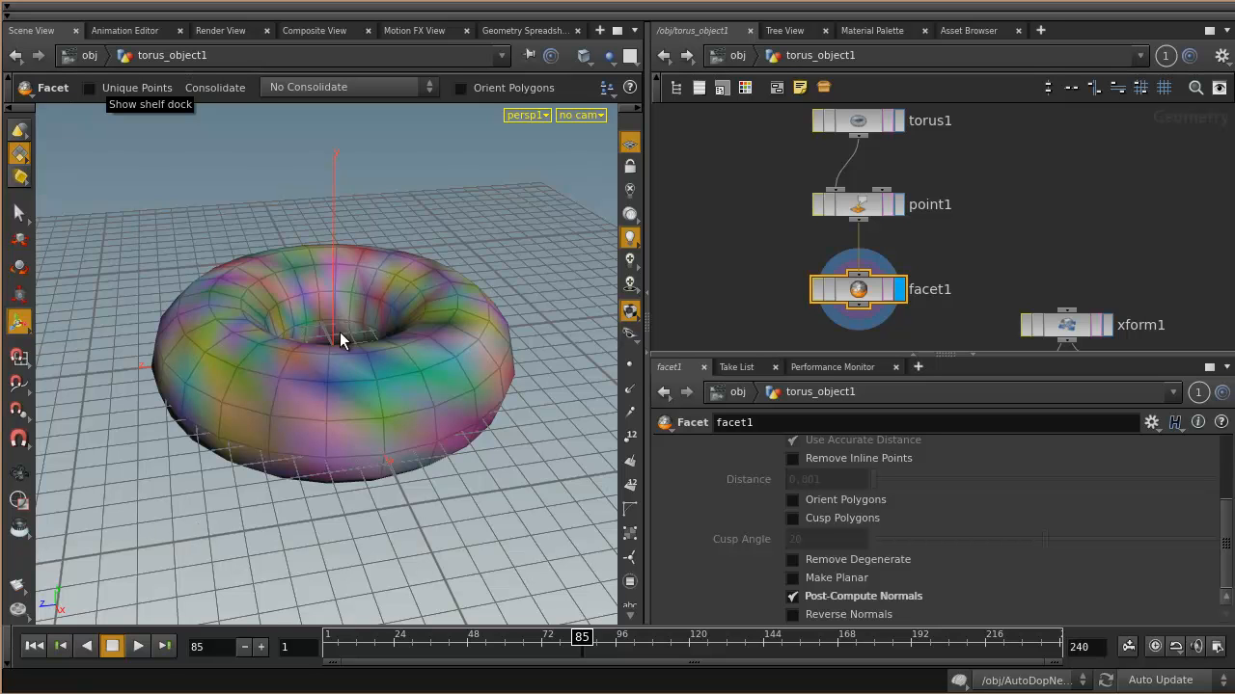
click(635, 111)
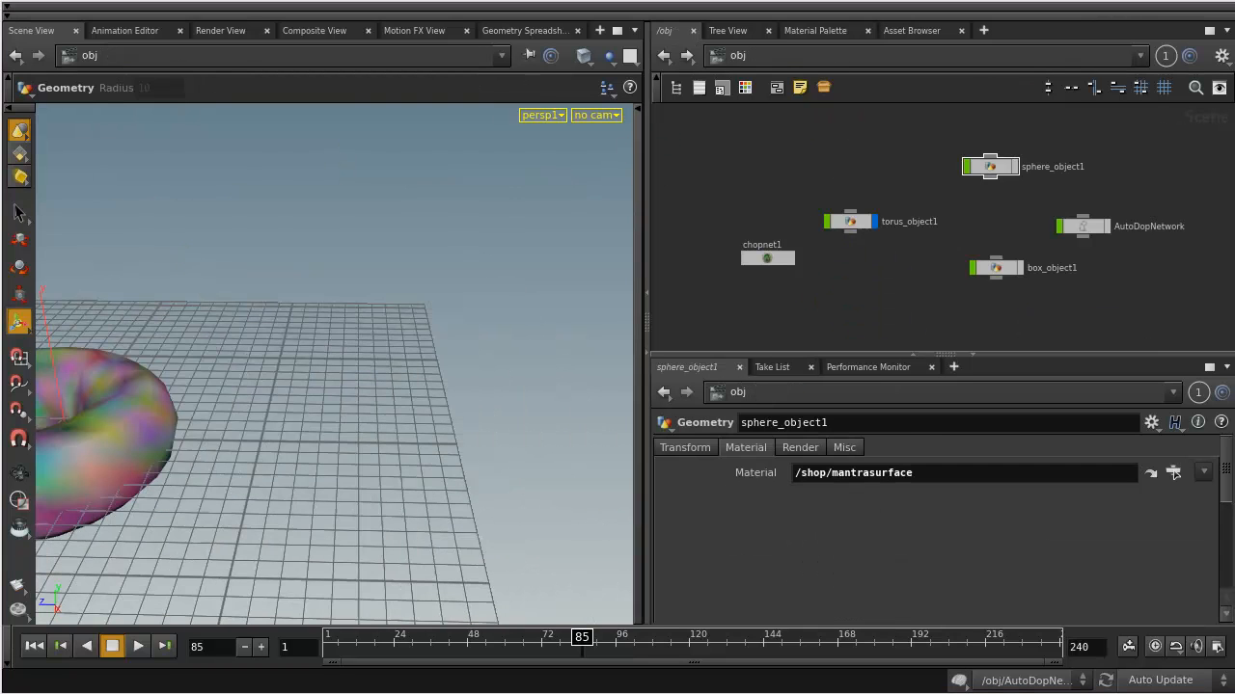
Enable Geometry in the object selection mask and select the torus in the viewport.
key(space)
middle_drag(222, 363, 367, 289)
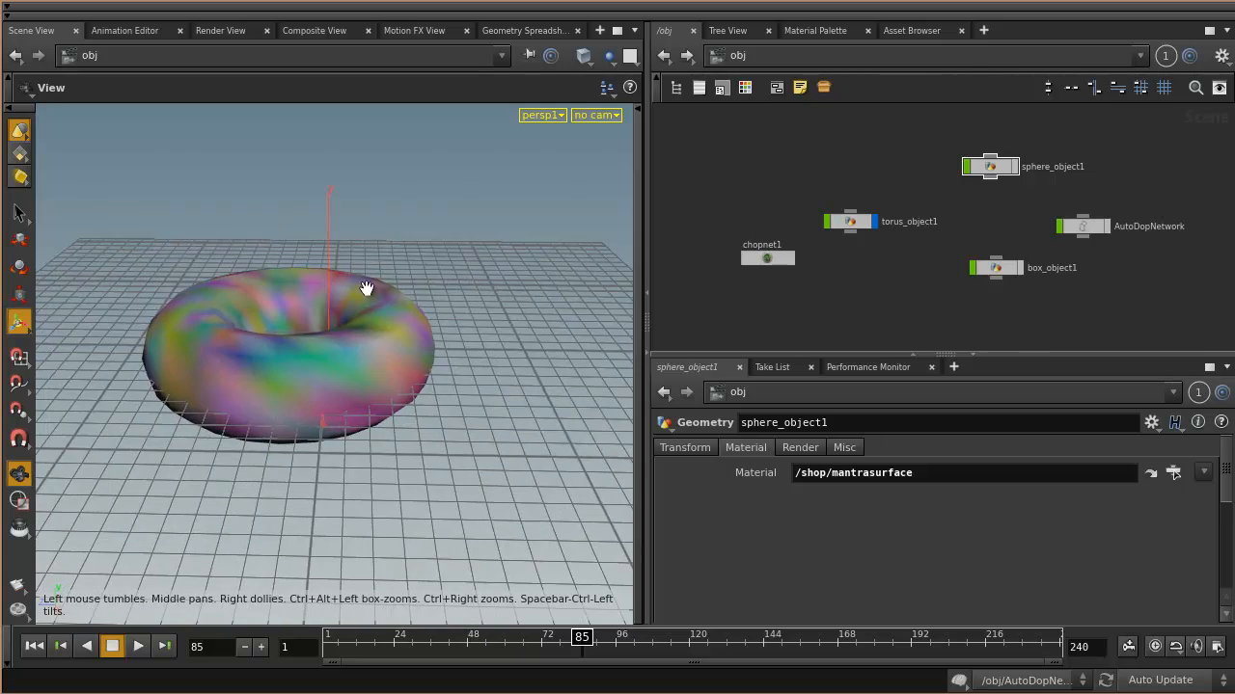
right_drag(366, 290, 353, 303)
middle_drag(353, 303, 433, 350)
right_drag(433, 350, 376, 362)
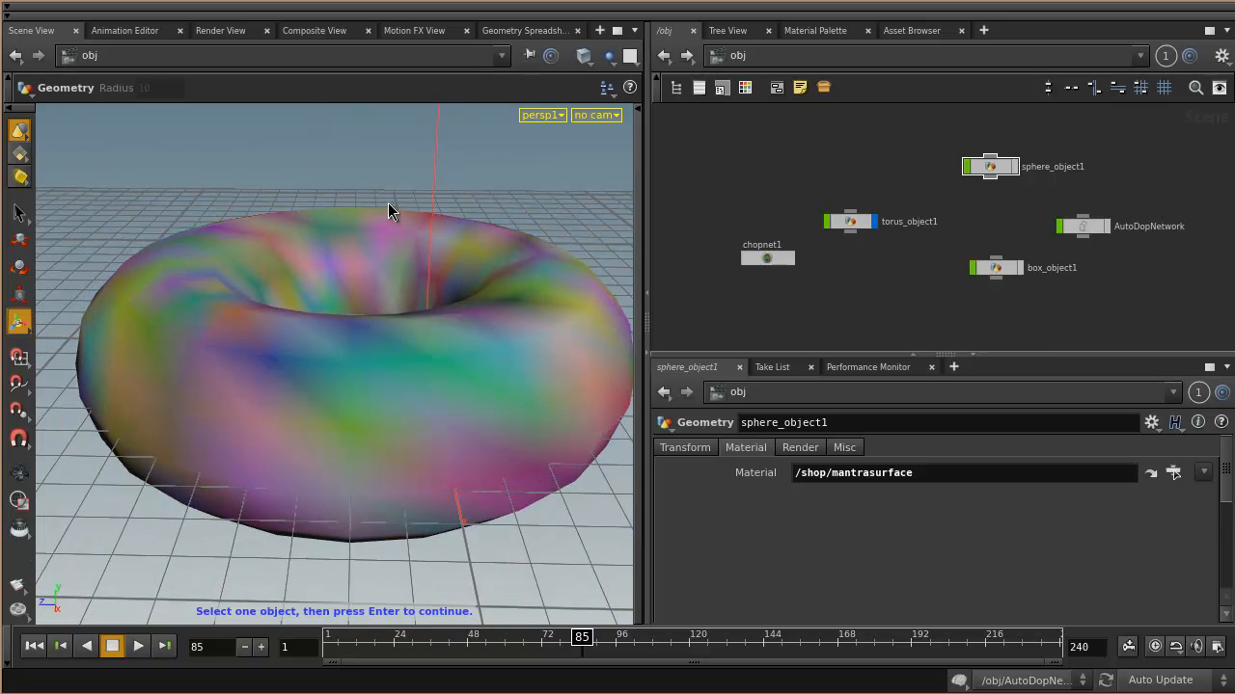
right_click(19, 132)
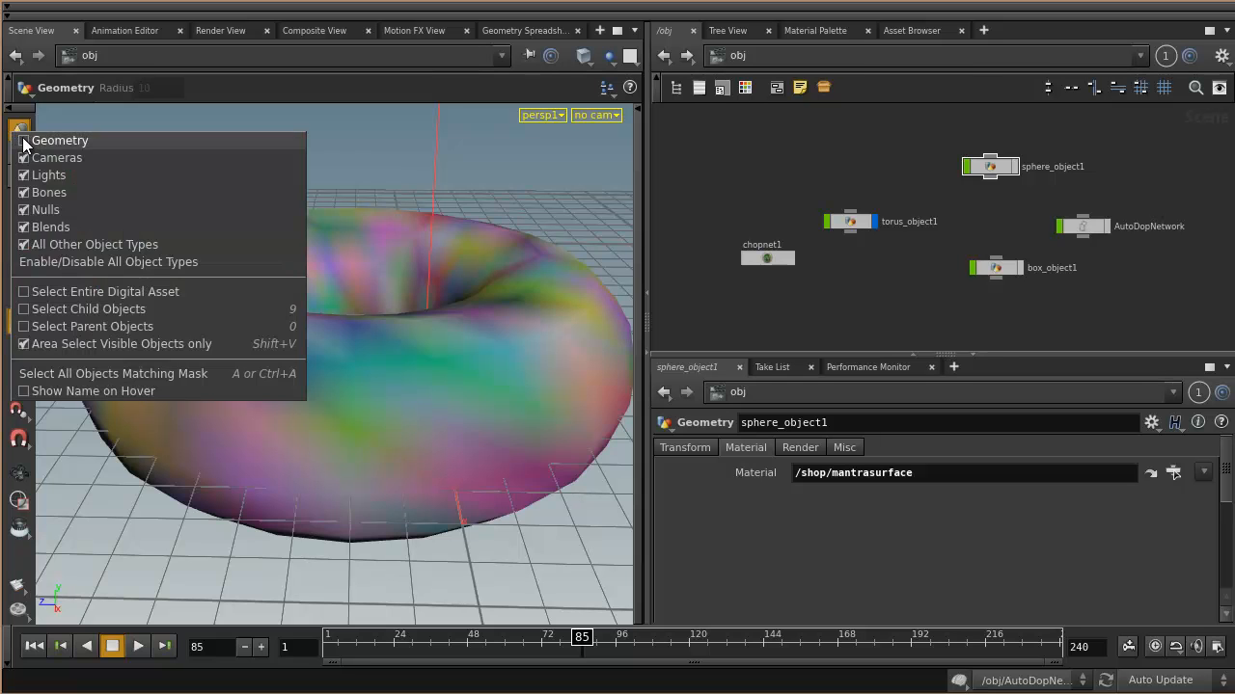
click(27, 141)
click(284, 268)
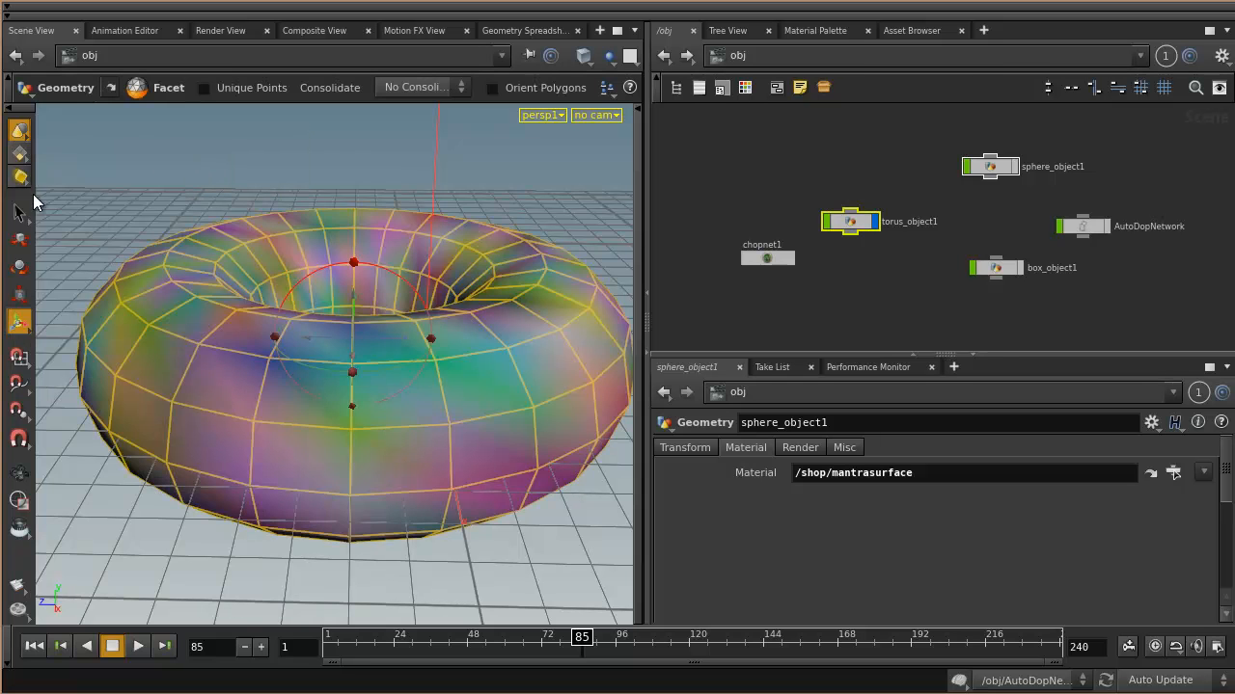
Disable Geometry in the object selection mask, clear the torus selection, and try to pick the torus in the viewport.
right_click(19, 129)
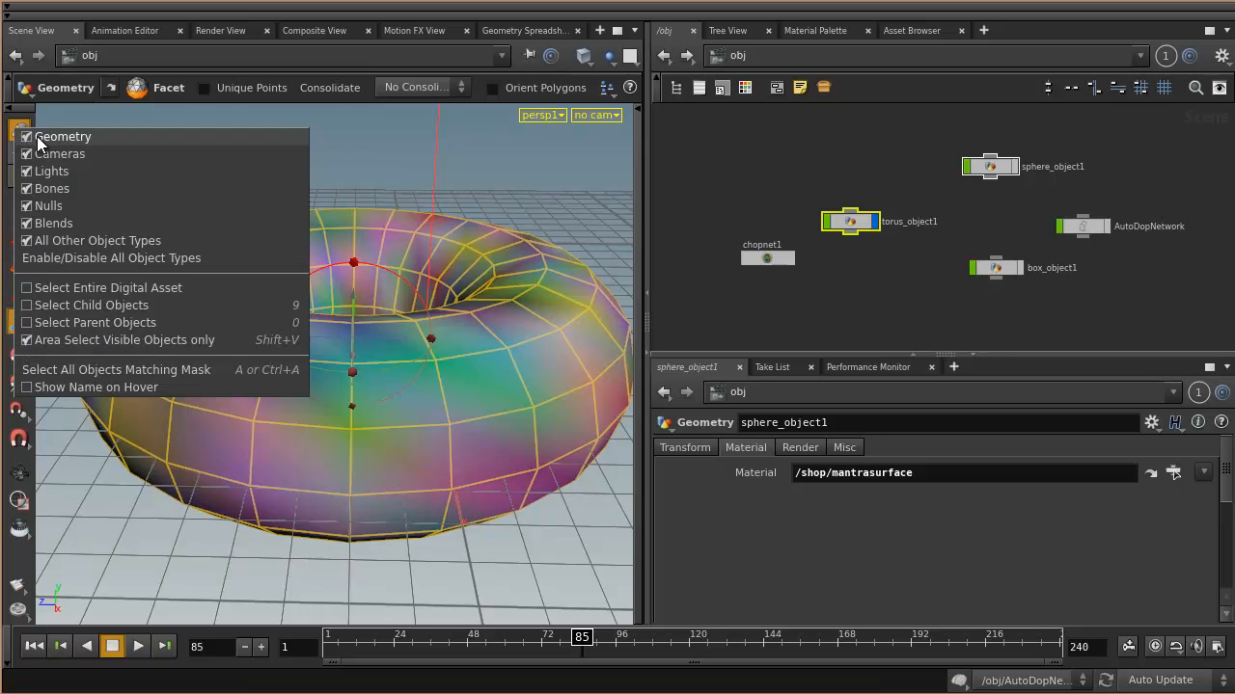
click(36, 136)
click(836, 262)
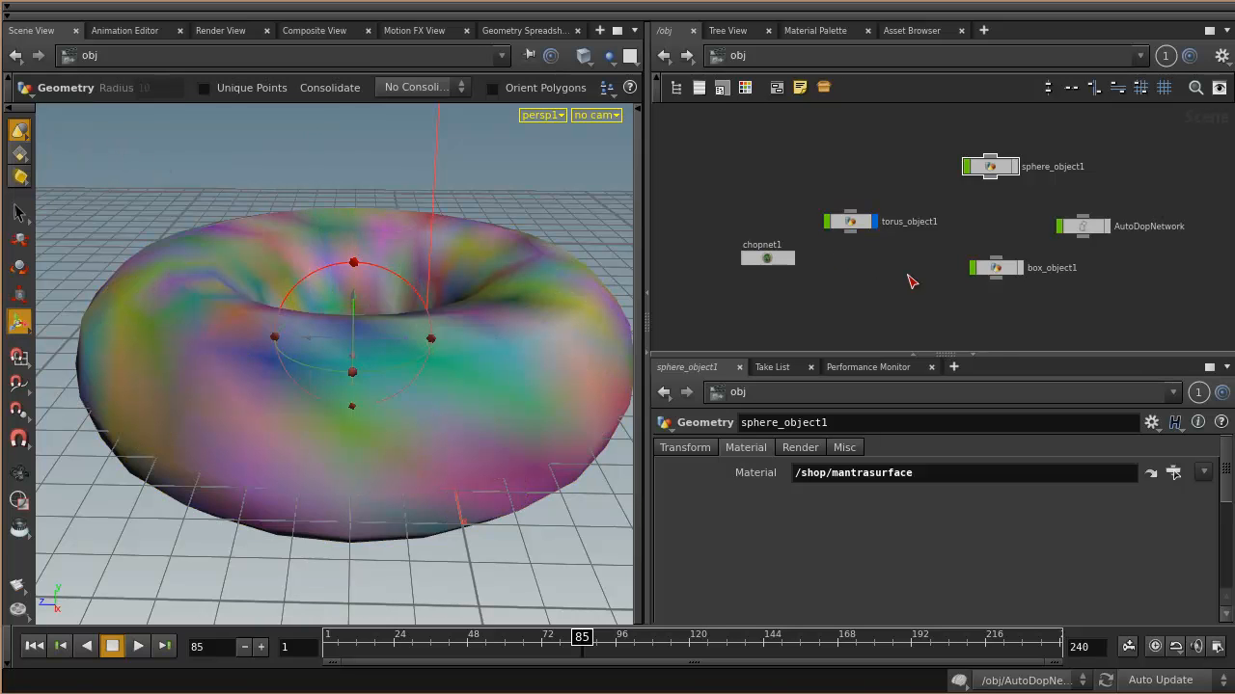
click(1003, 168)
click(554, 189)
mouse_move(538, 300)
alt+right_down()
mouse_move(454, 282)
mouse_move(386, 301)
alt+right_up()
drag(355, 363, 344, 426)
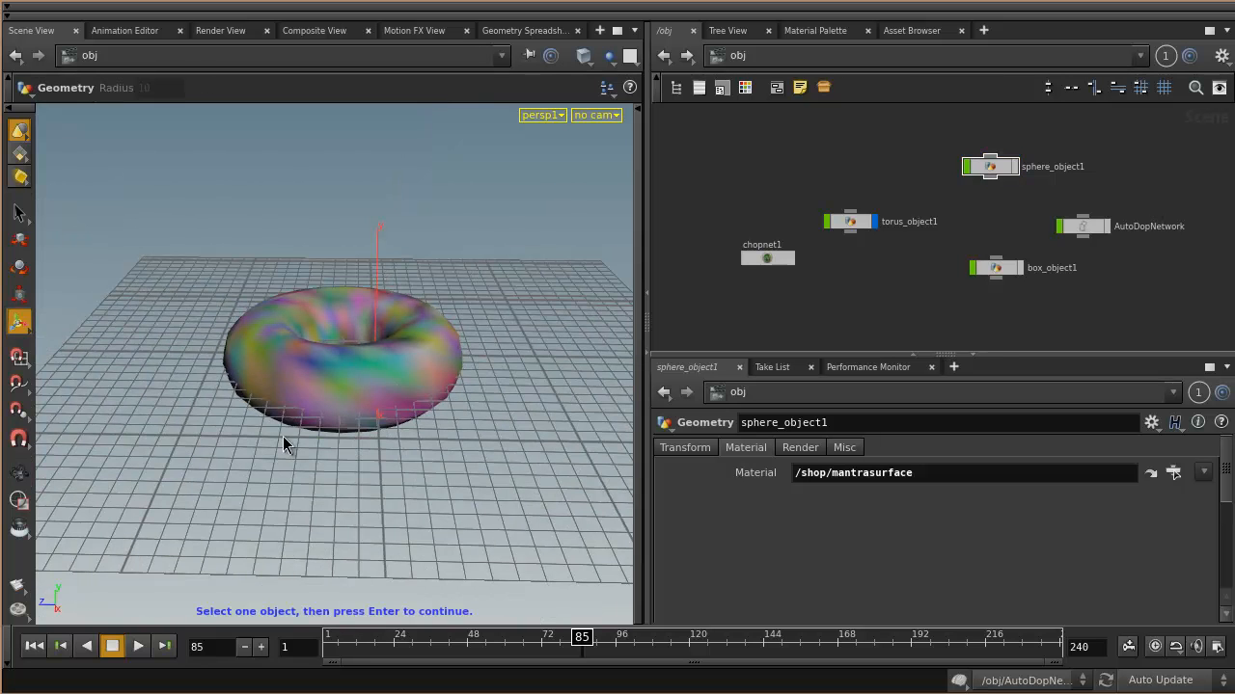
Try picking the torus with the handles tool active, and select torus_object1 and back to sphere_object1 in the network.
click(19, 318)
click(365, 354)
click(849, 225)
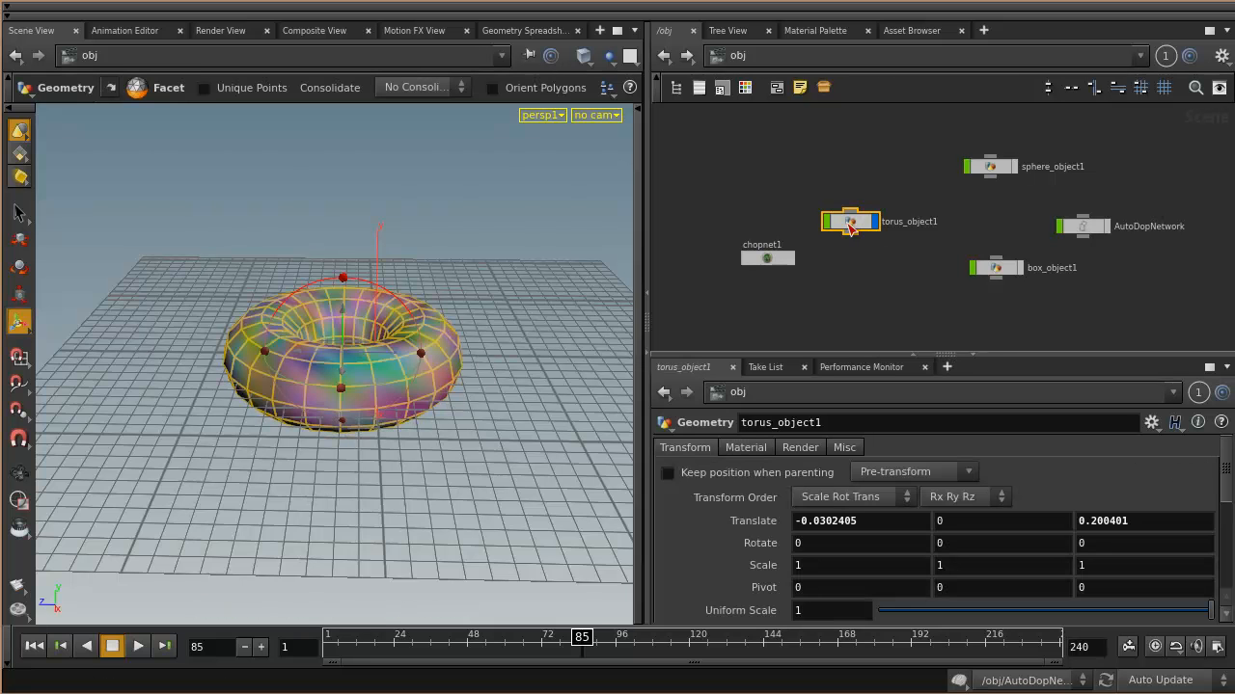
click(991, 171)
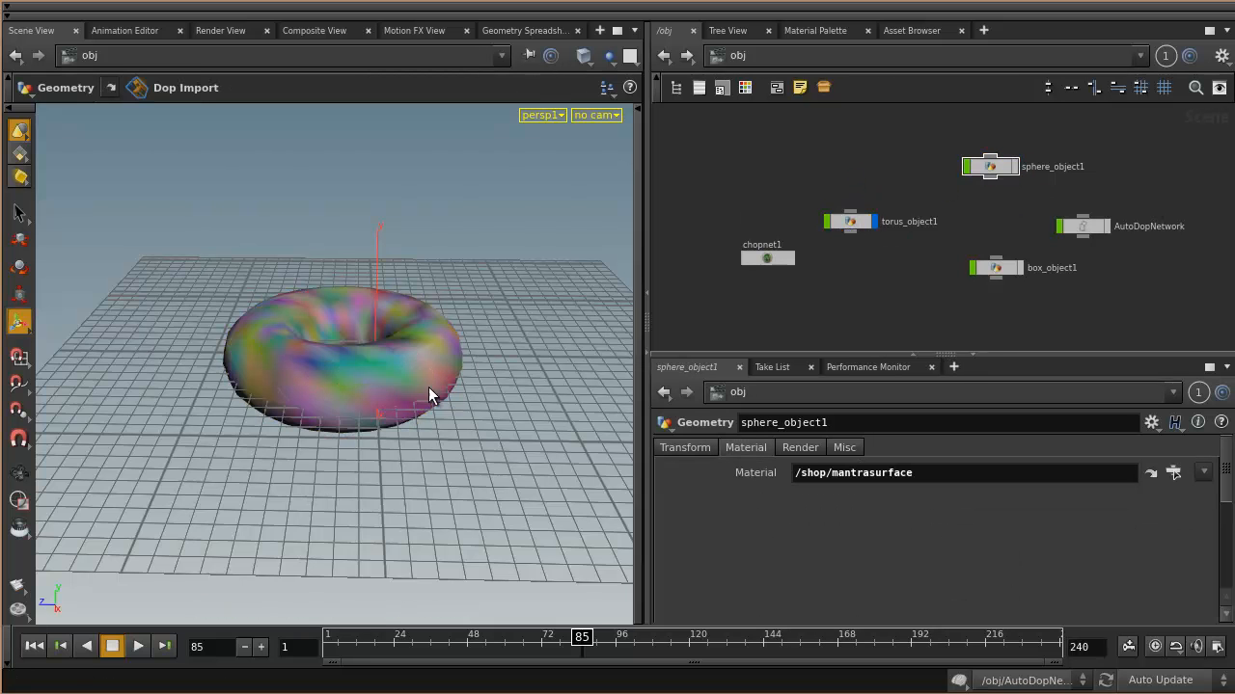
Re-enable Geometry in the object selection mask and select the torus in the viewport.
key(s)
right_click(20, 137)
click(39, 138)
click(353, 320)
mouse_move(387, 351)
mouse_down()
mouse_move(343, 345)
mouse_move(391, 348)
mouse_up()
alt+right_drag(222, 306, 261, 345)
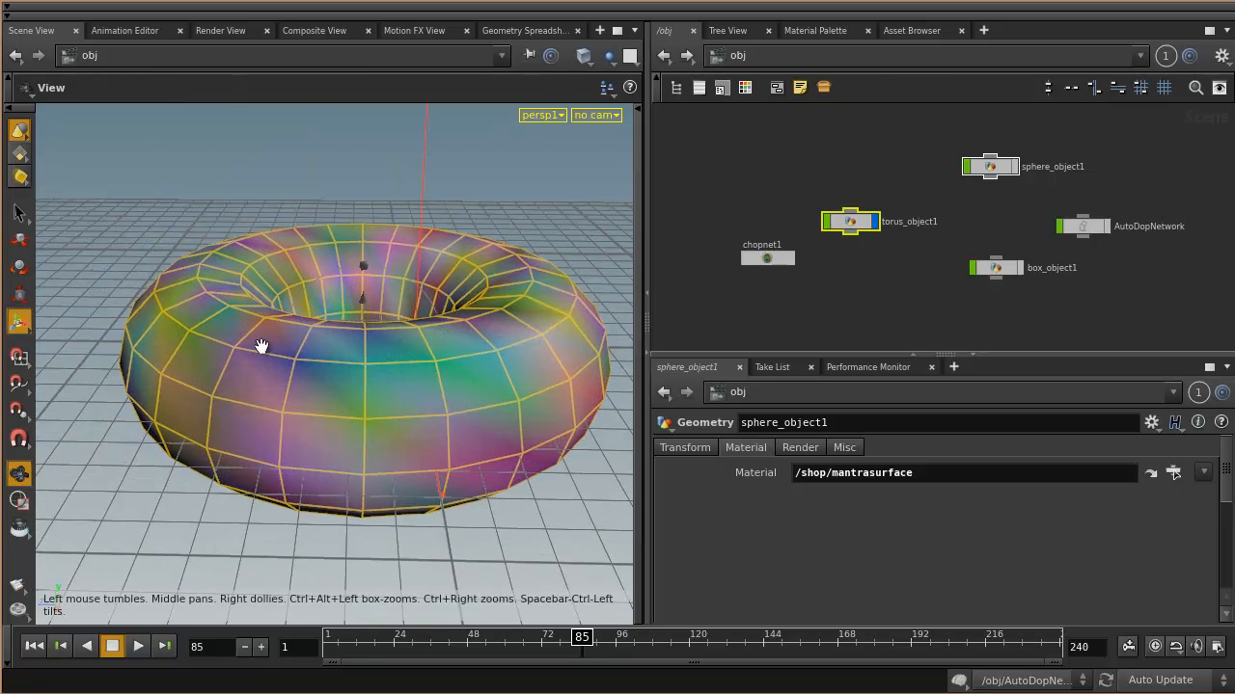
Switch to geometry selection for Points and box-select the points on the torus's upper-left part.
click(19, 155)
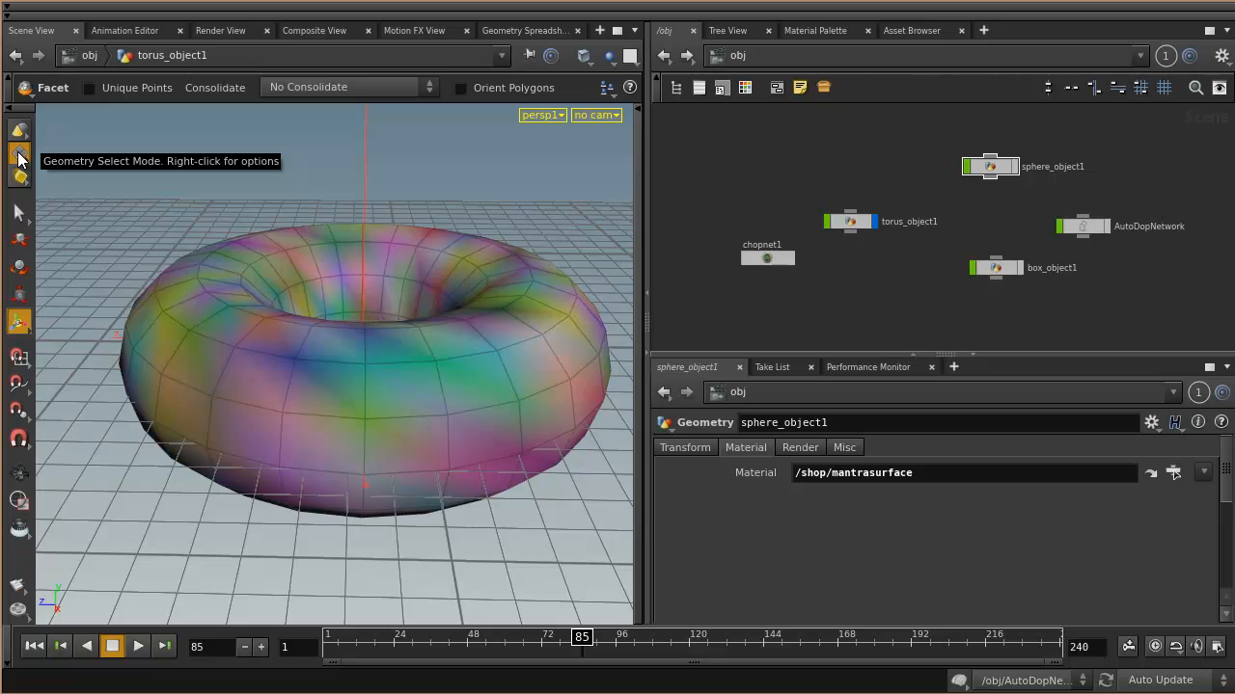
right_click(19, 159)
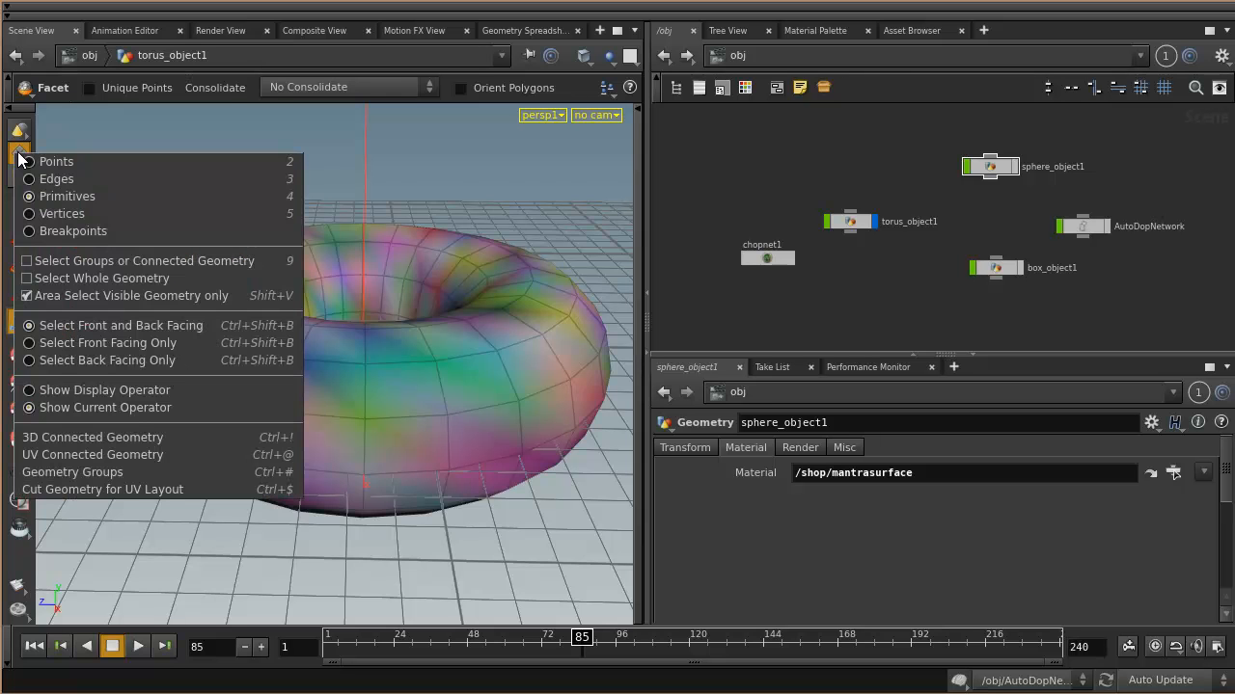
click(50, 157)
drag(217, 188, 400, 318)
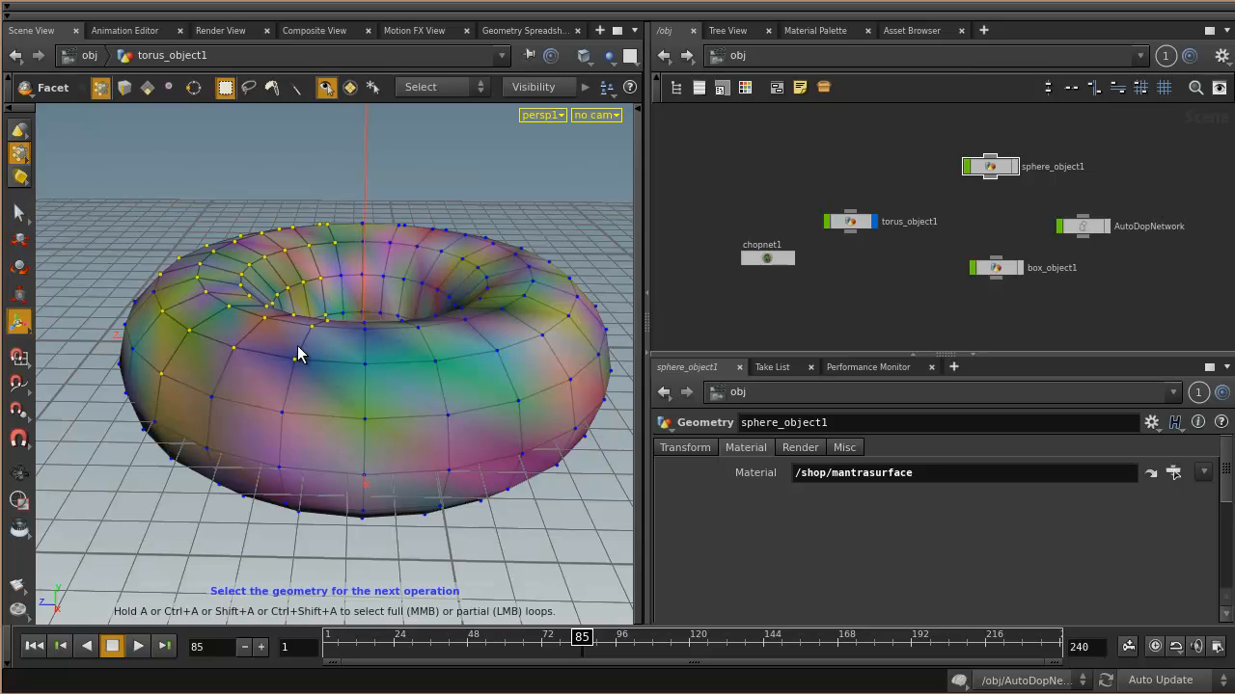
Set the geometry selection type to Primitives and box-select different face areas of the torus, ending with the lower front.
right_click(21, 155)
click(52, 192)
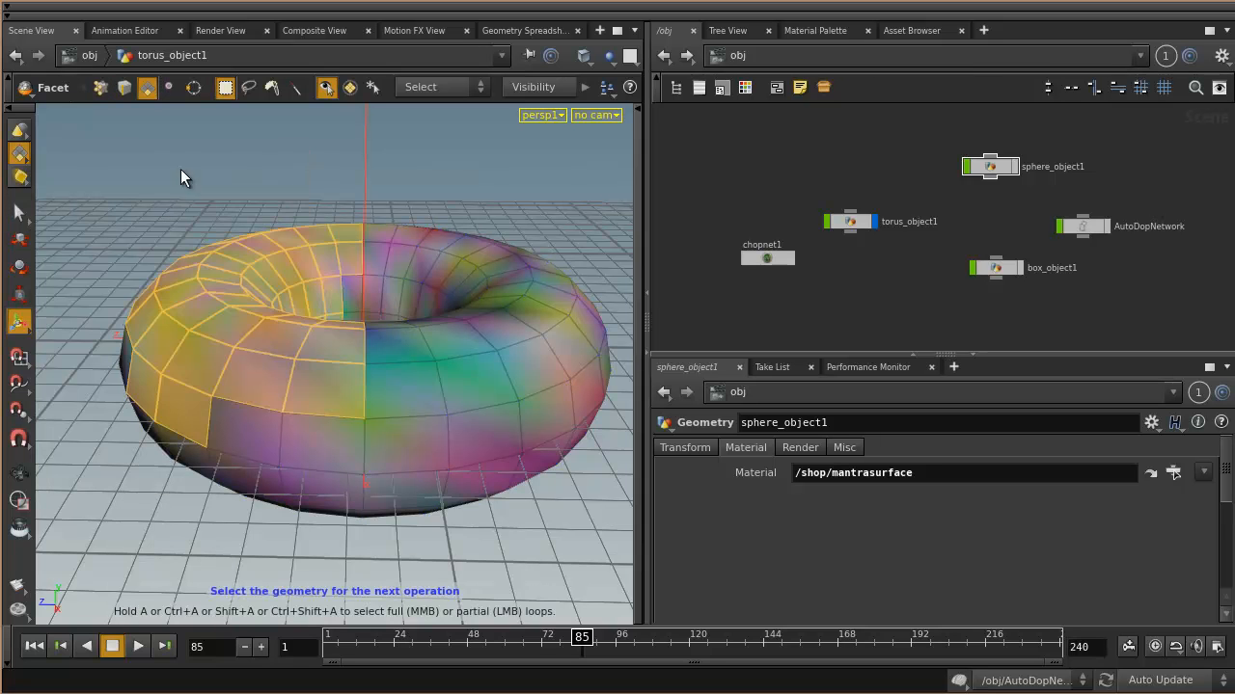
drag(156, 164, 428, 374)
drag(577, 266, 441, 446)
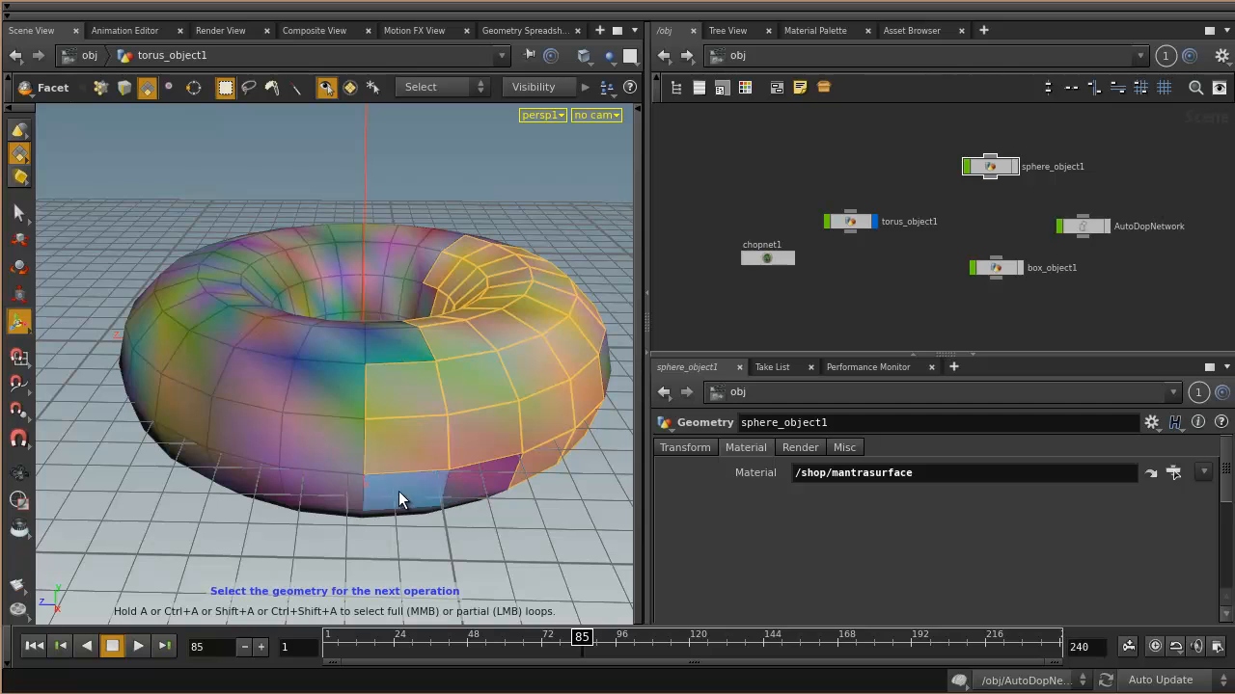
drag(546, 551, 229, 418)
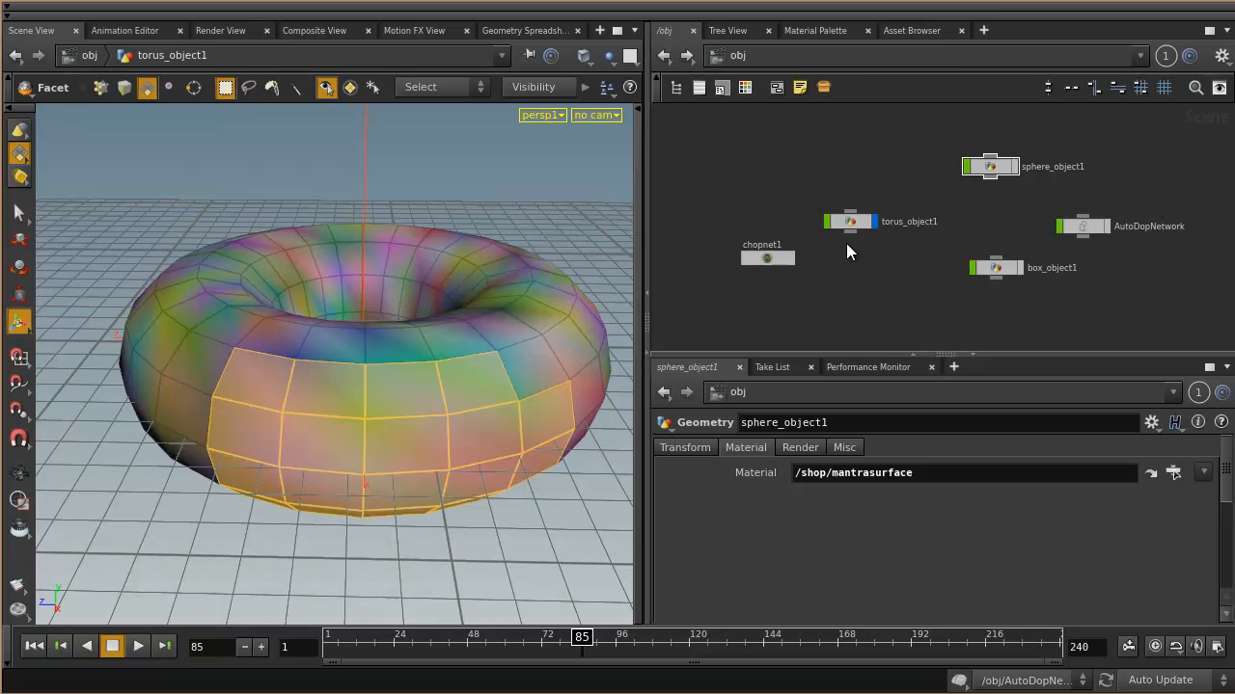
Set the geometry selection type to Vertices and box-select the vertices on the torus's lower front.
click(20, 152)
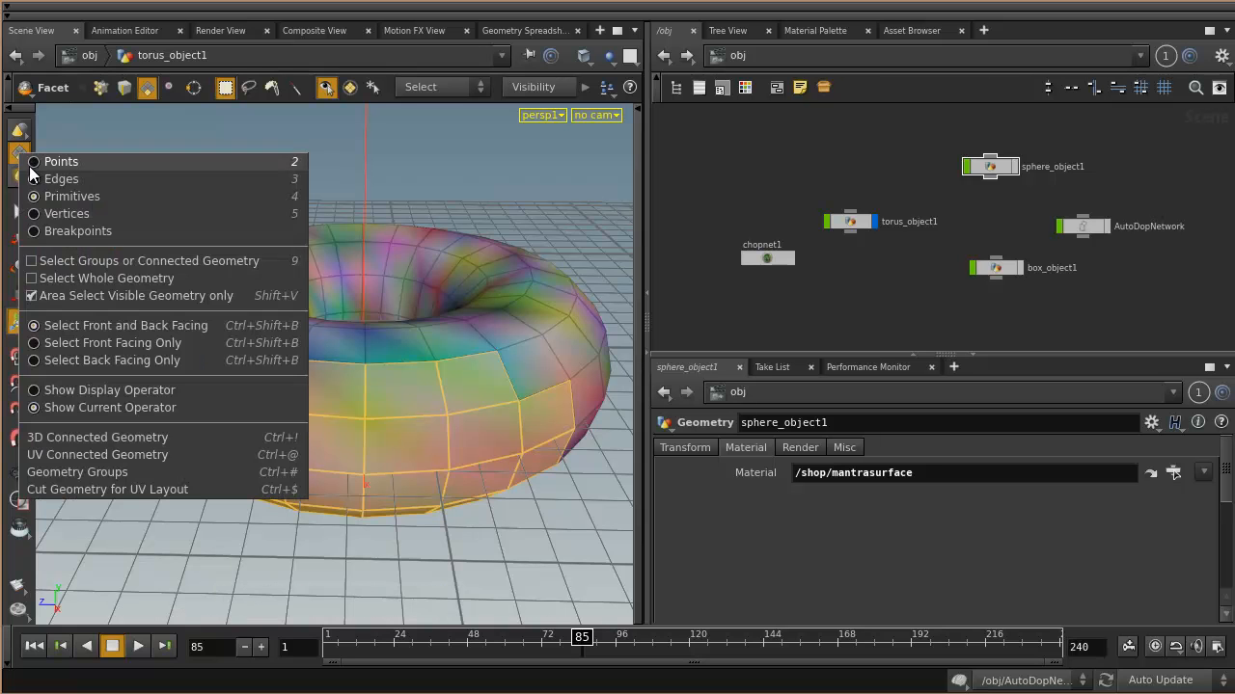
click(58, 220)
click(348, 354)
drag(565, 517, 301, 376)
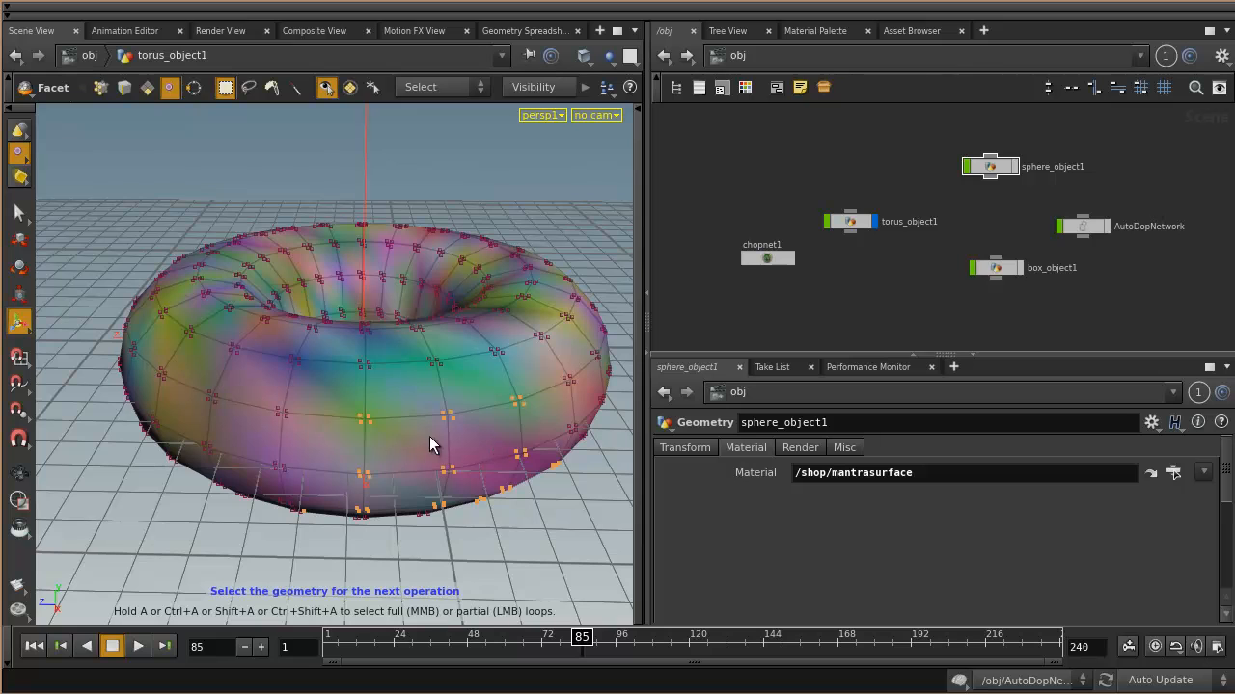
Select a single vertex on the torus's front and examine the vertices around each shared point up close.
alt+right_drag(295, 402, 309, 333)
click(440, 371)
alt+drag(386, 352, 311, 444)
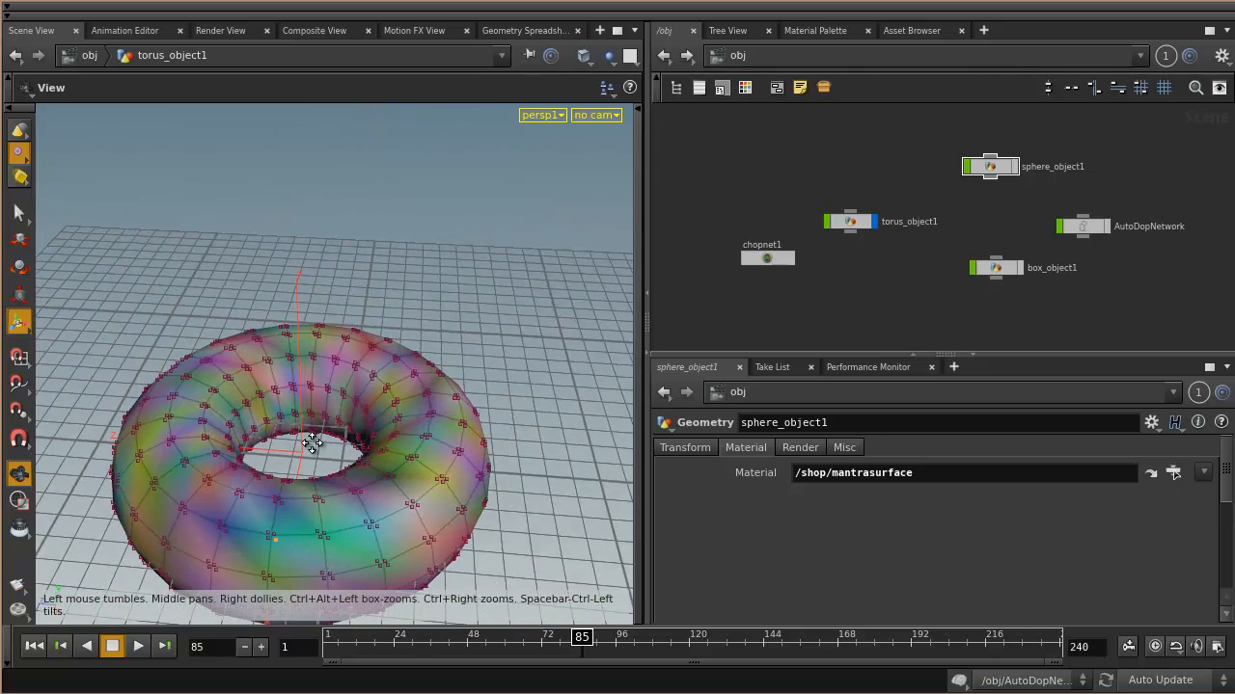
alt+middle_drag(311, 444, 344, 326)
alt+right_drag(341, 330, 361, 357)
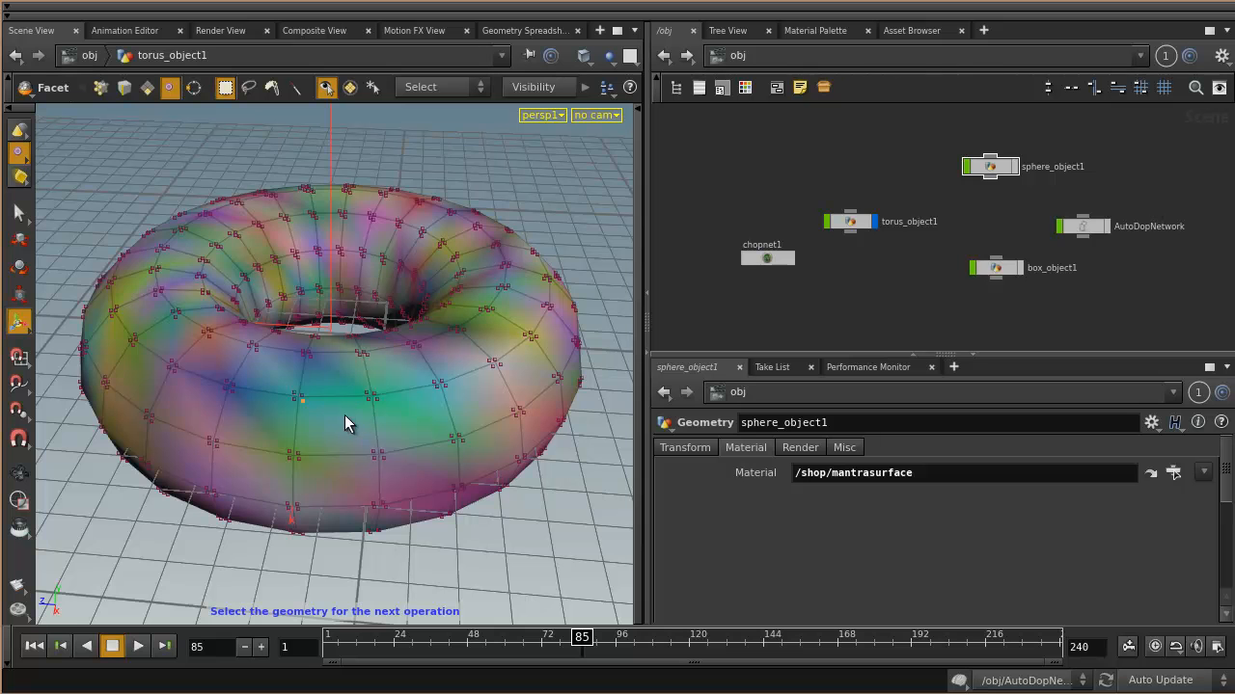
alt+right_drag(282, 417, 300, 418)
alt+middle_drag(300, 419, 348, 439)
alt+drag(348, 439, 388, 441)
alt+middle_drag(398, 449, 460, 416)
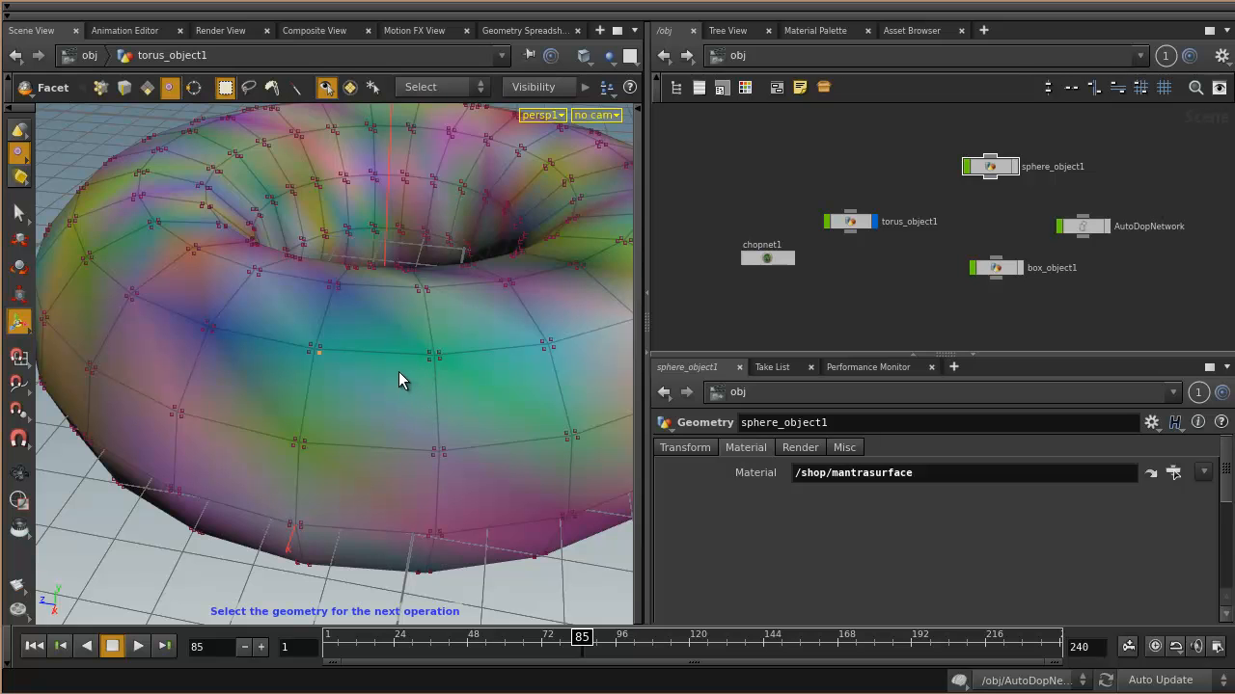
Review the geometry selection options without changing them, and switch the viewport to dynamics selection mode.
right_click(19, 155)
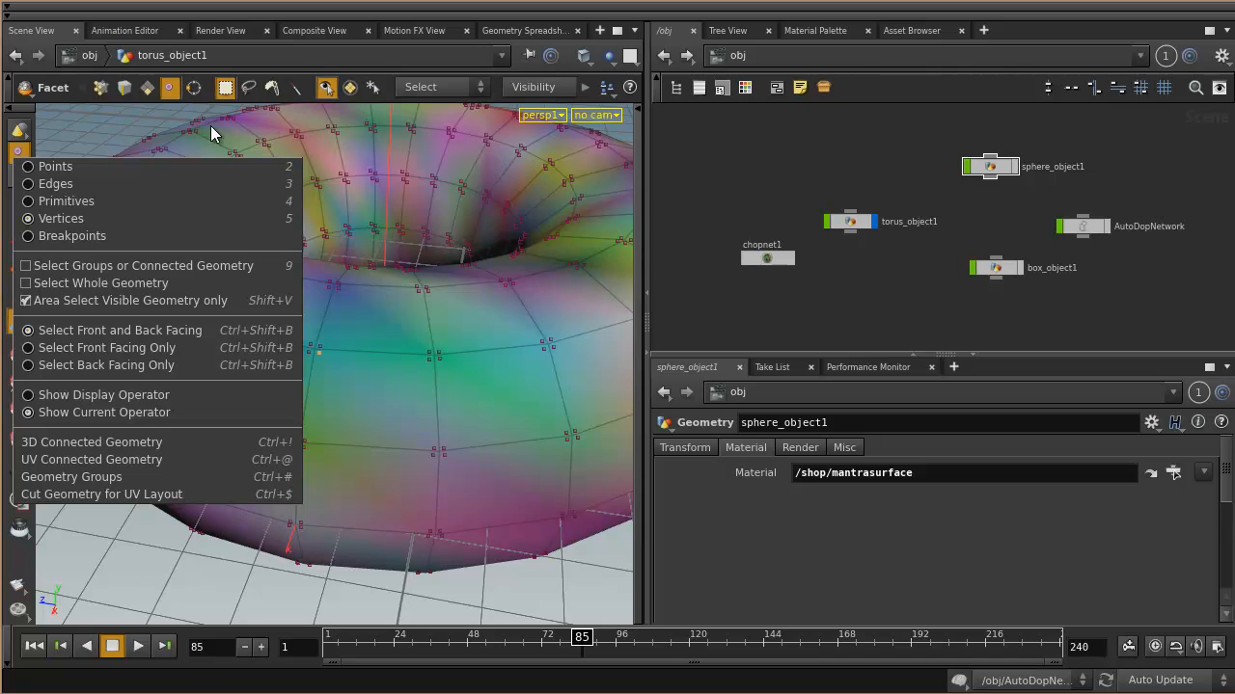
click(160, 3)
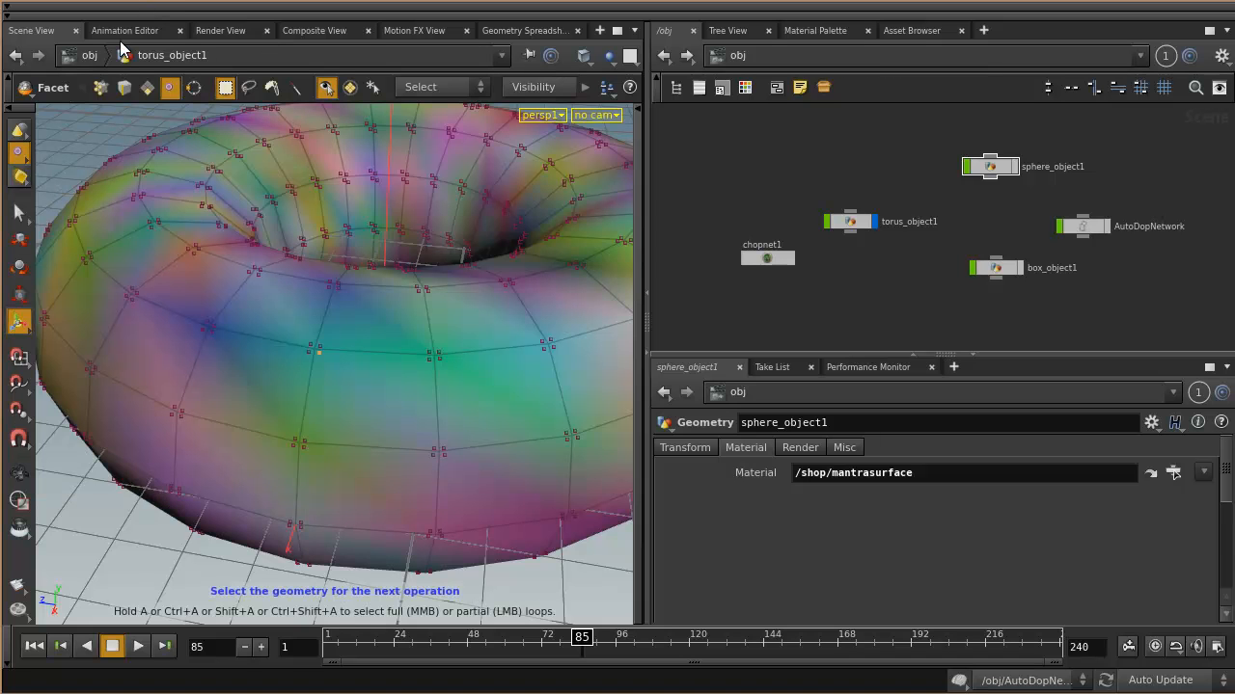
click(19, 177)
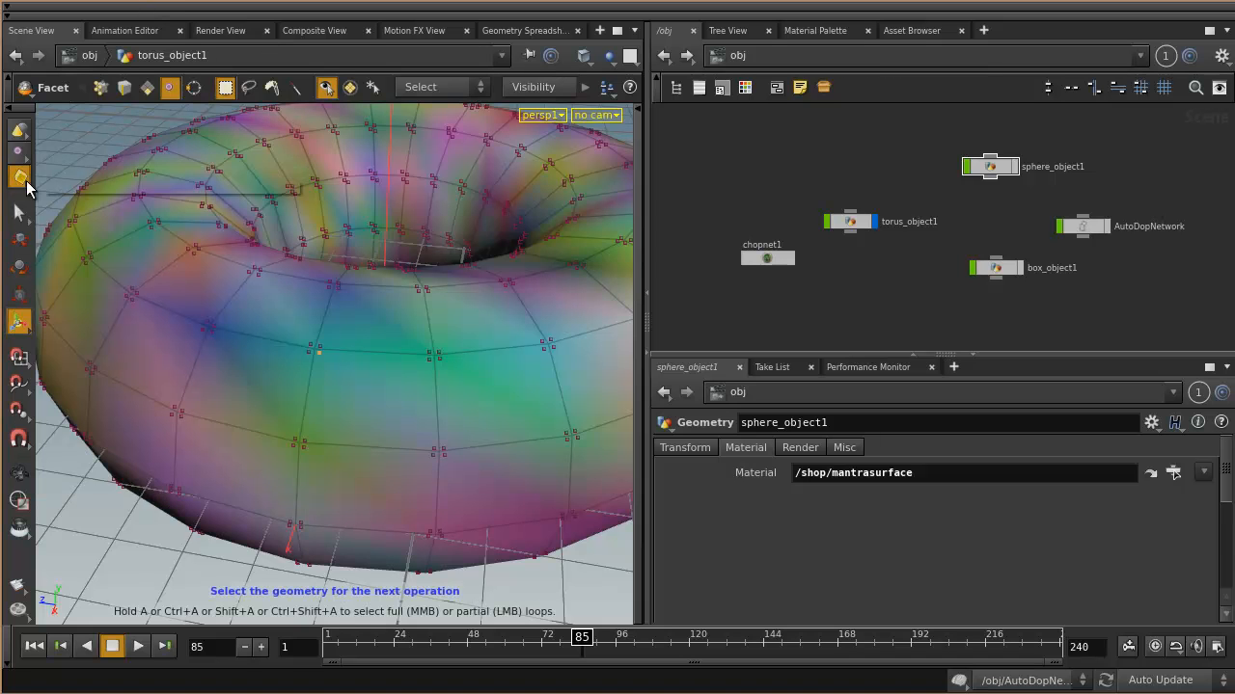
alt+right_drag(472, 354, 442, 344)
alt+middle_drag(442, 344, 435, 377)
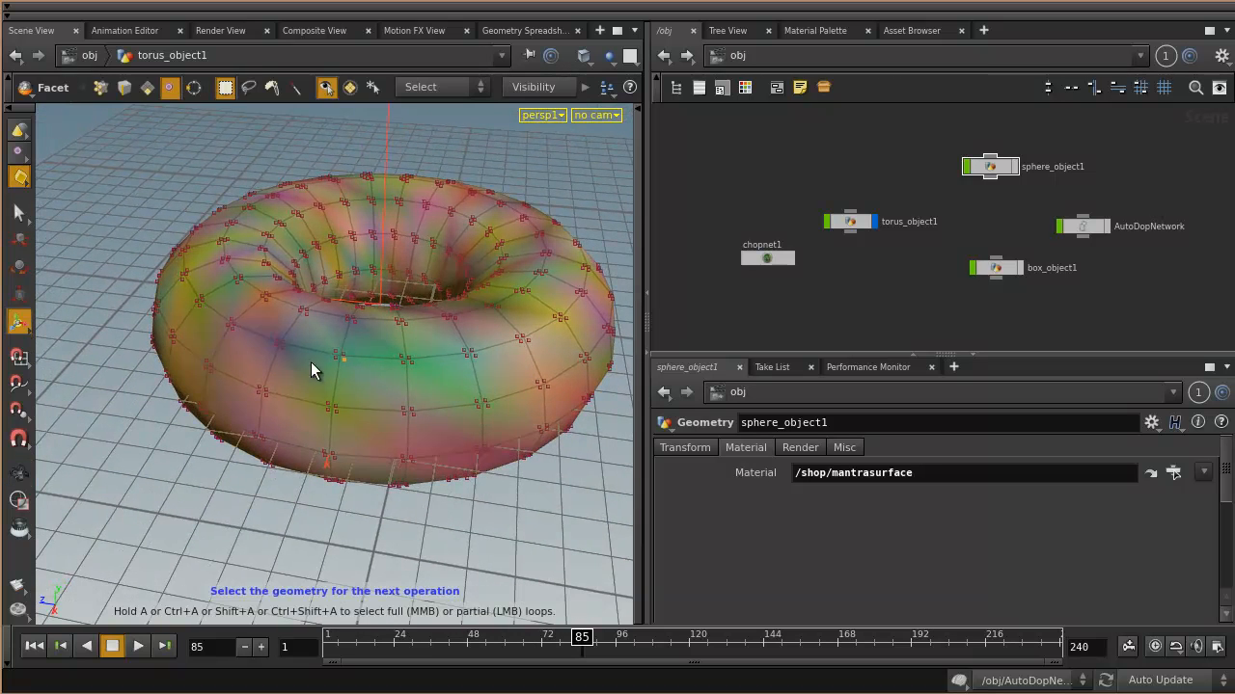
Activate the Select tool, return to object selection mode, and show the torus's handles, checking the list of available handles.
click(20, 214)
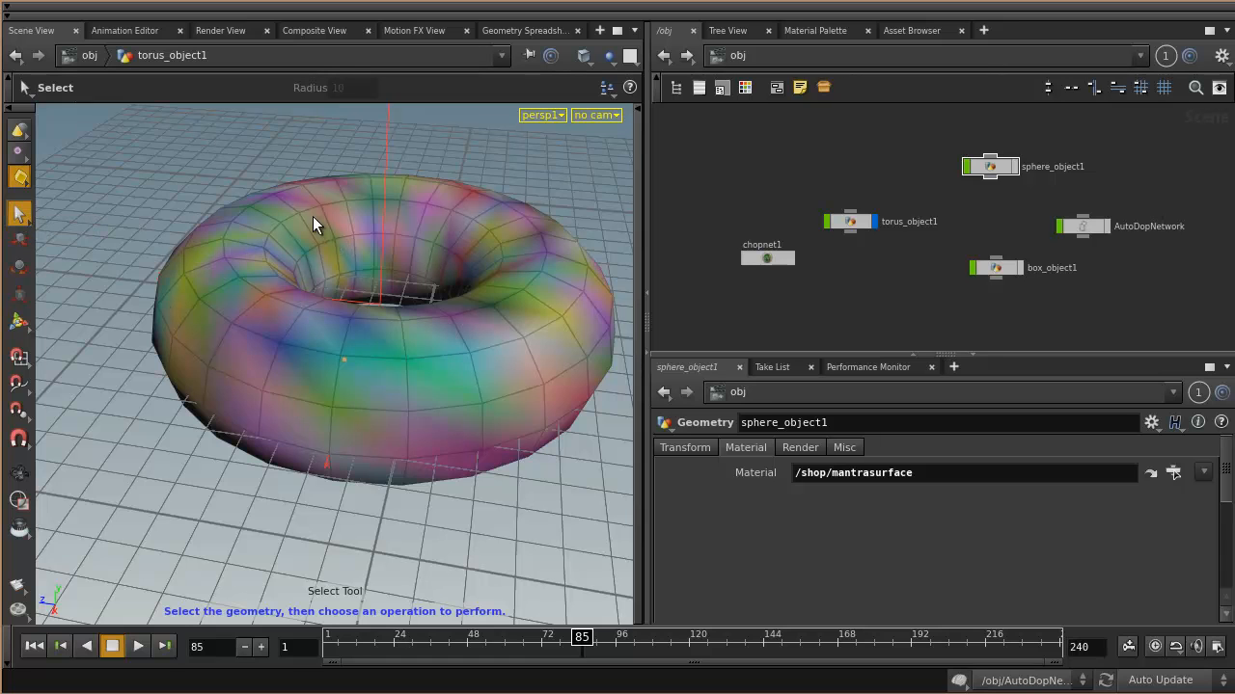
click(19, 131)
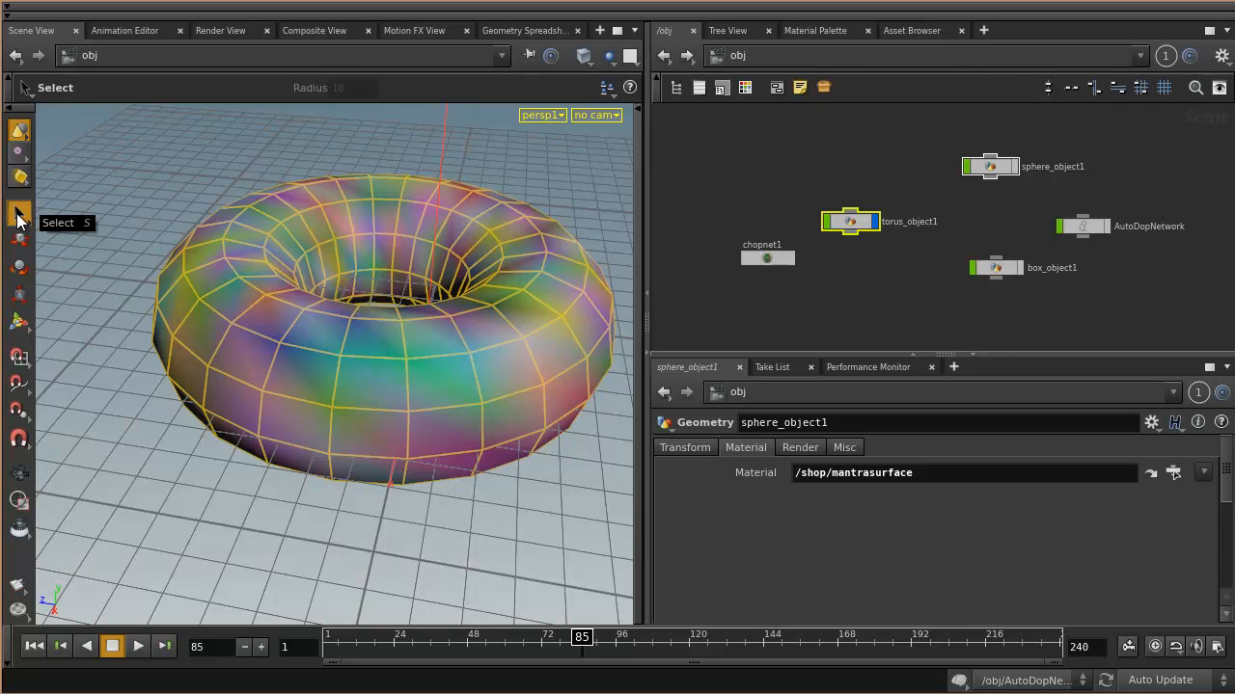
click(19, 323)
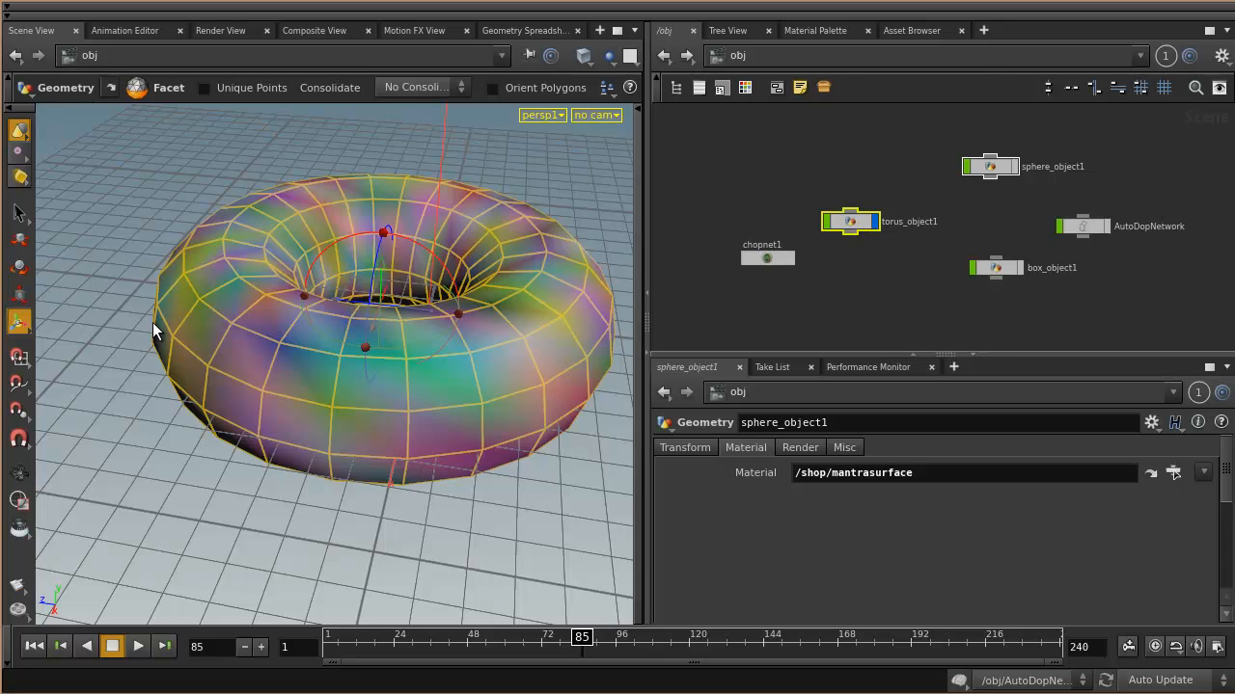
right_click(19, 328)
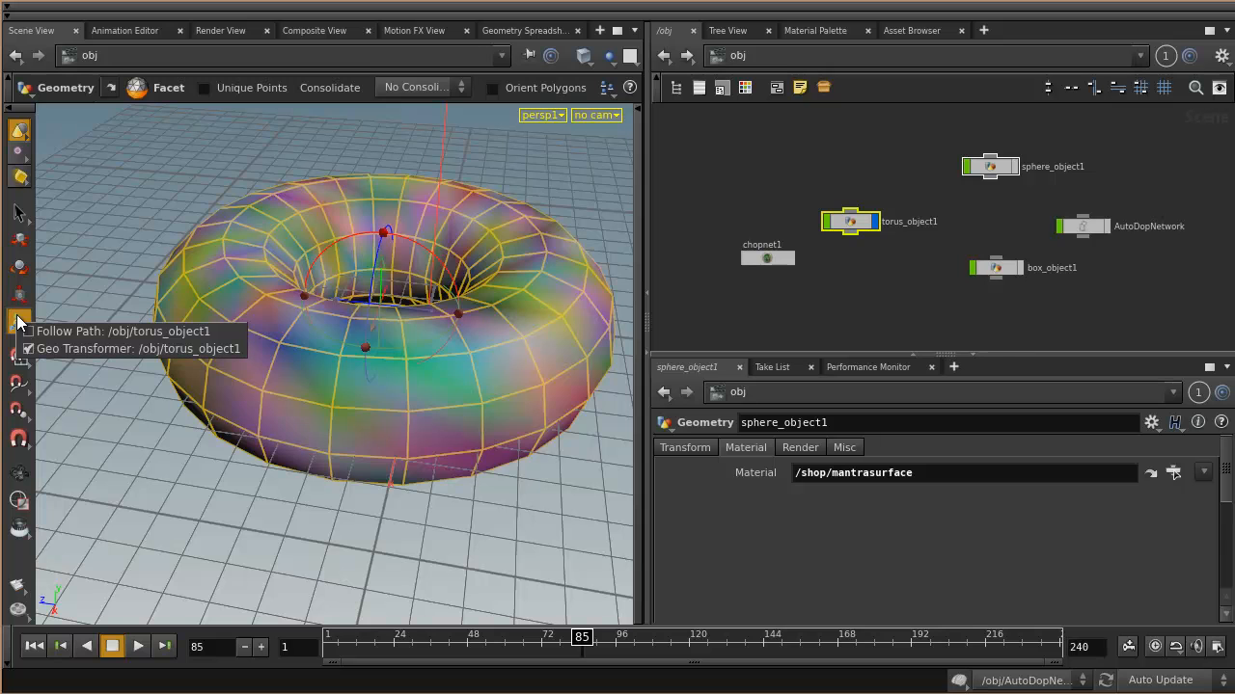
click(18, 316)
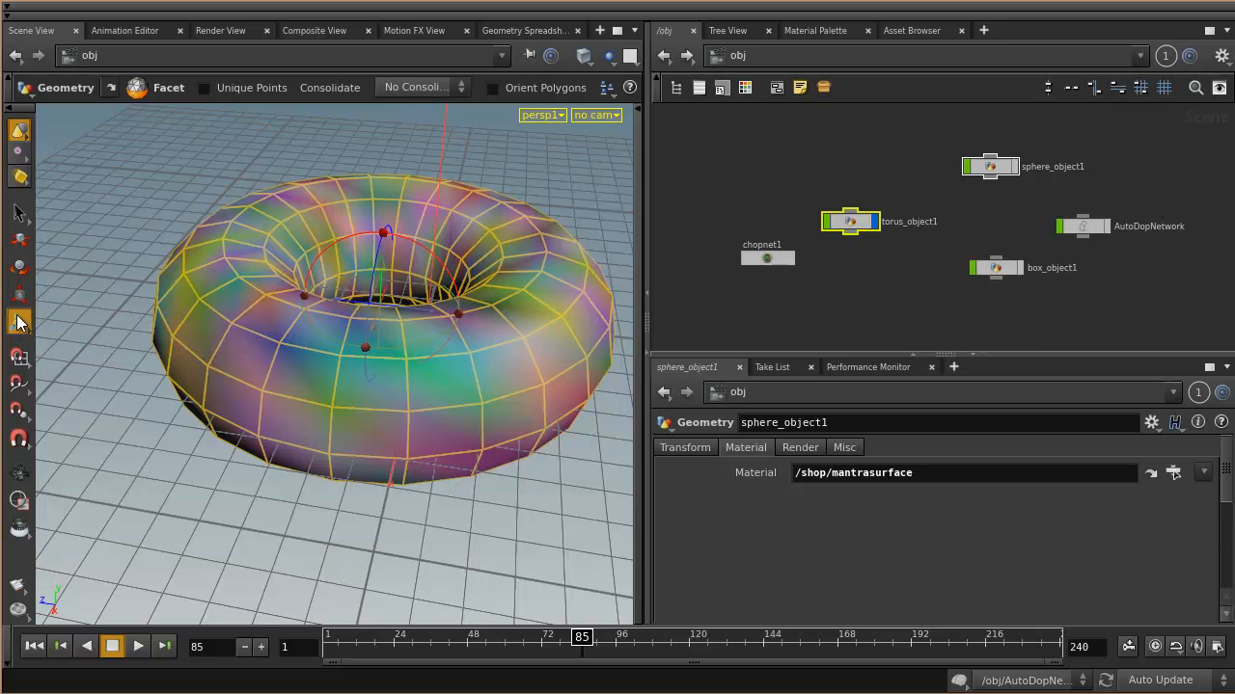
Enter torus_object1, display and select the torus1 node, and activate the Select tool.
double_click(851, 222)
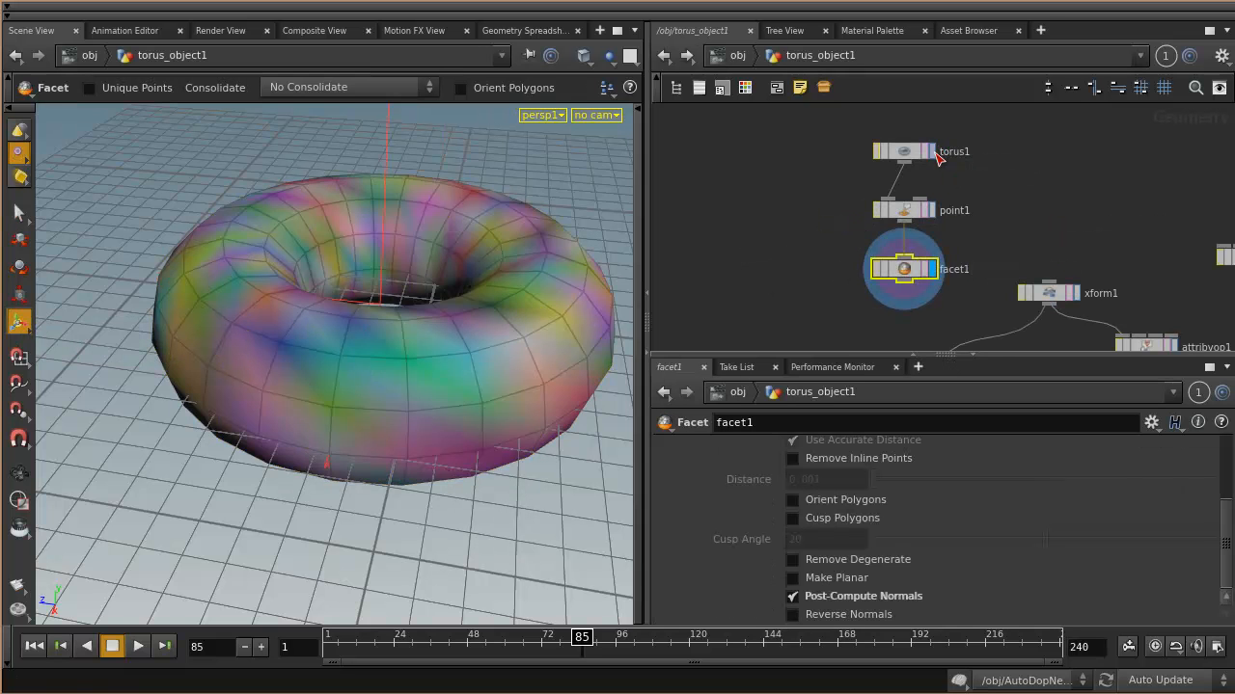
click(933, 151)
click(912, 151)
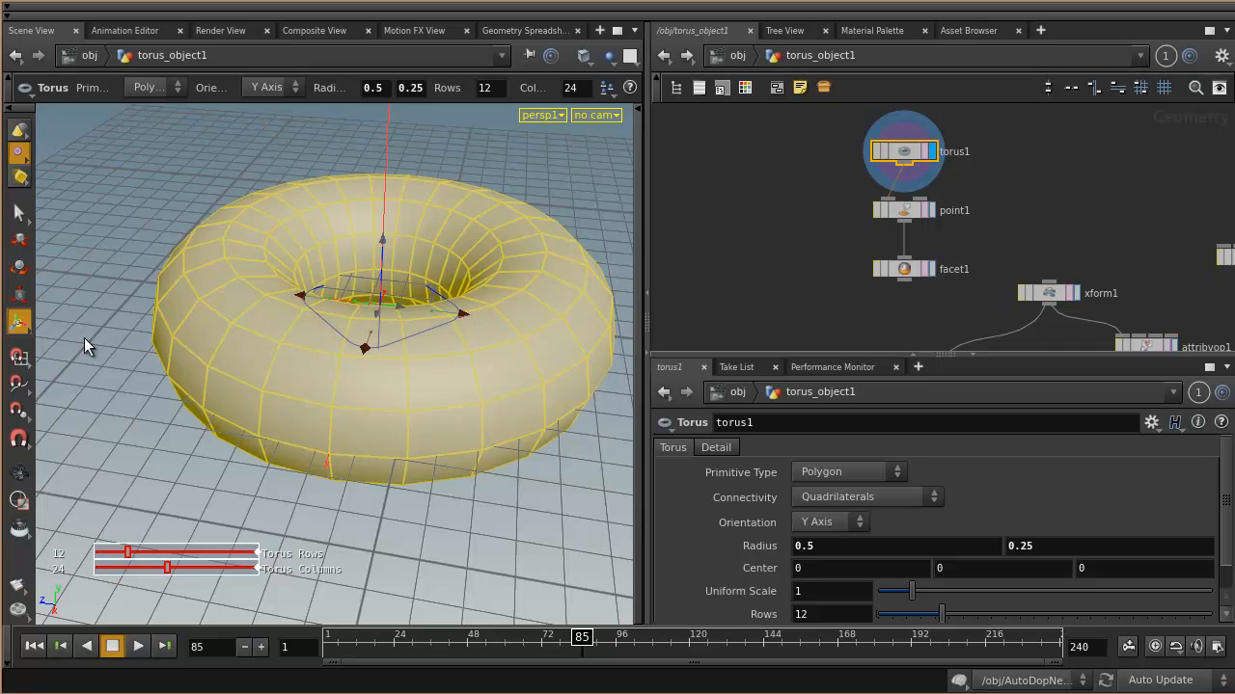
click(18, 214)
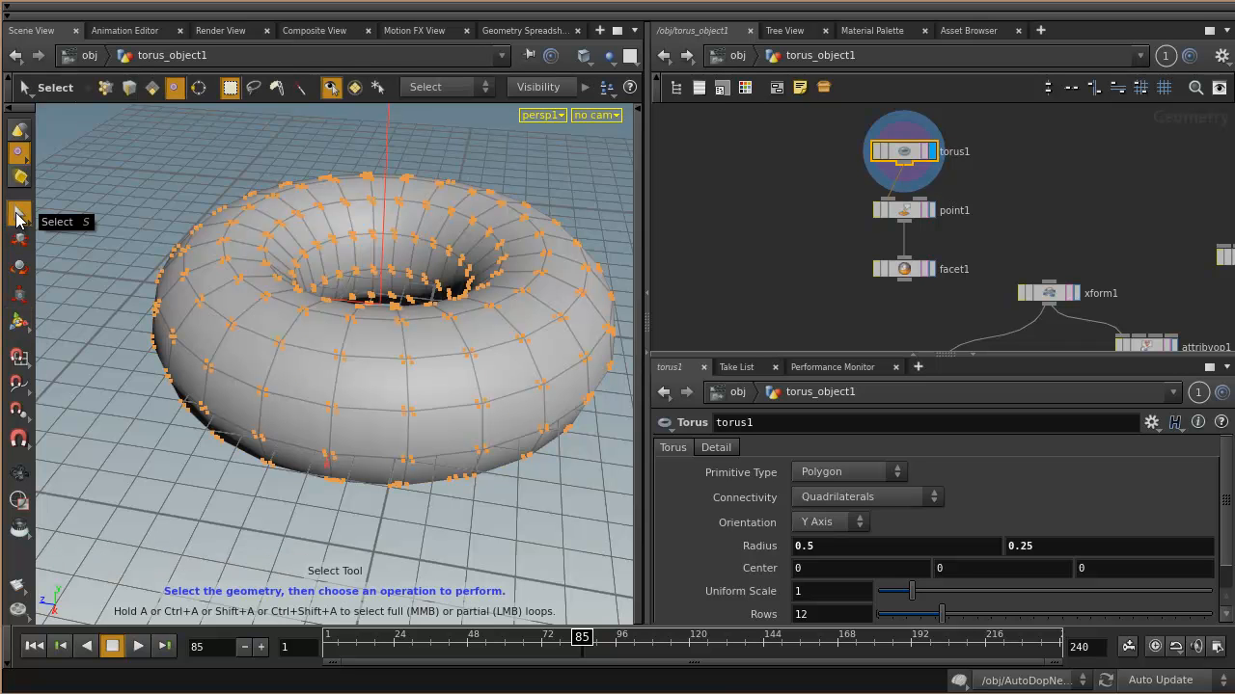
Switch the viewport's component selection type from vertices to points.
right_click(17, 158)
click(41, 172)
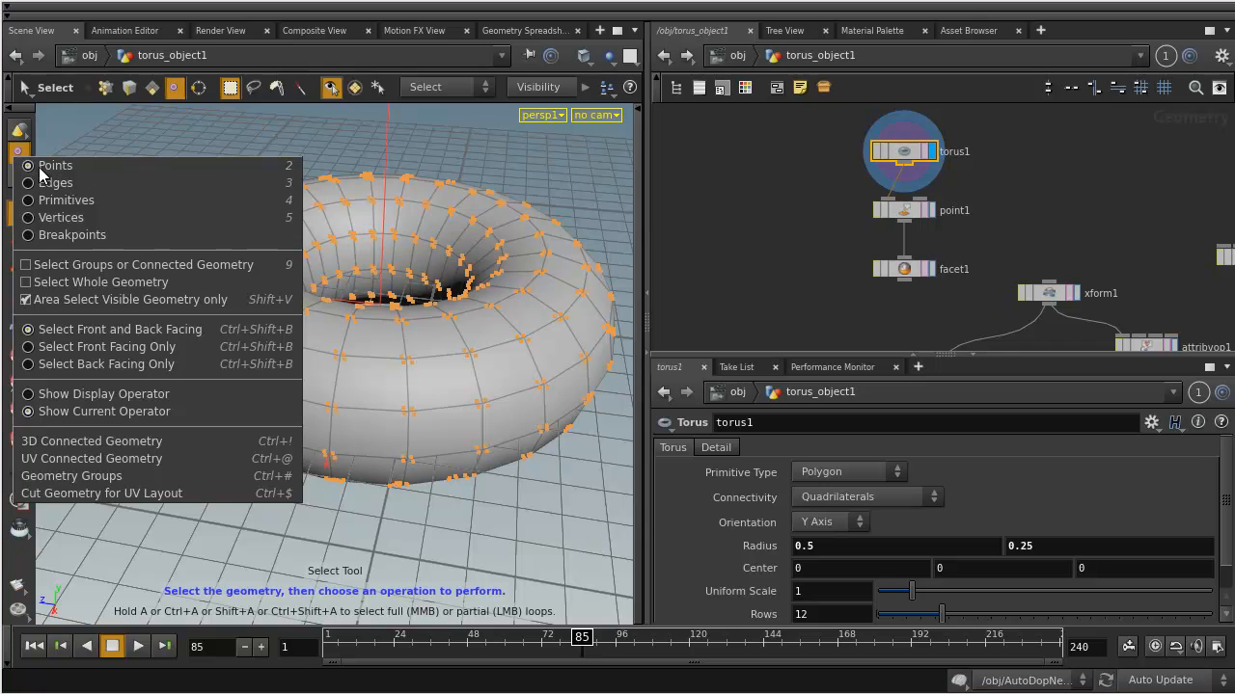
click(131, 279)
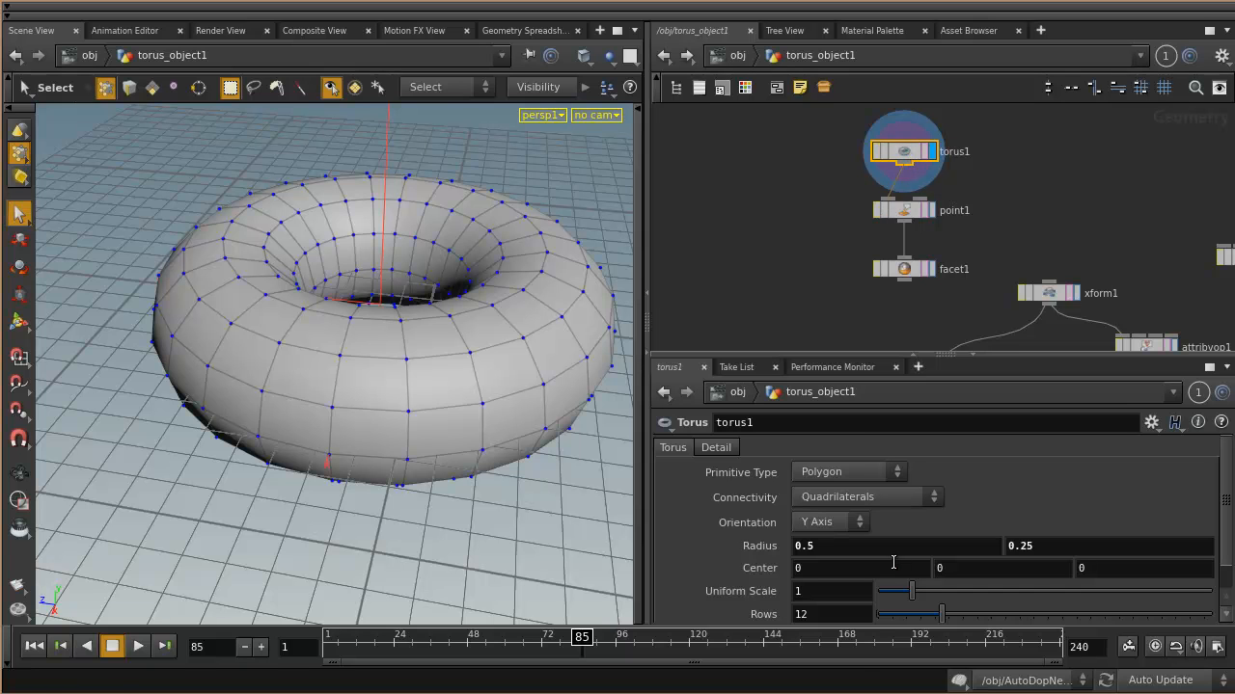
Show the torus1 handles and enlarge the torus in the viewport to radii of about 0.56 and 0.28.
mouse_move(849, 546)
middle_down()
mouse_move(846, 496)
mouse_move(923, 498)
mouse_move(846, 512)
mouse_move(849, 525)
middle_up()
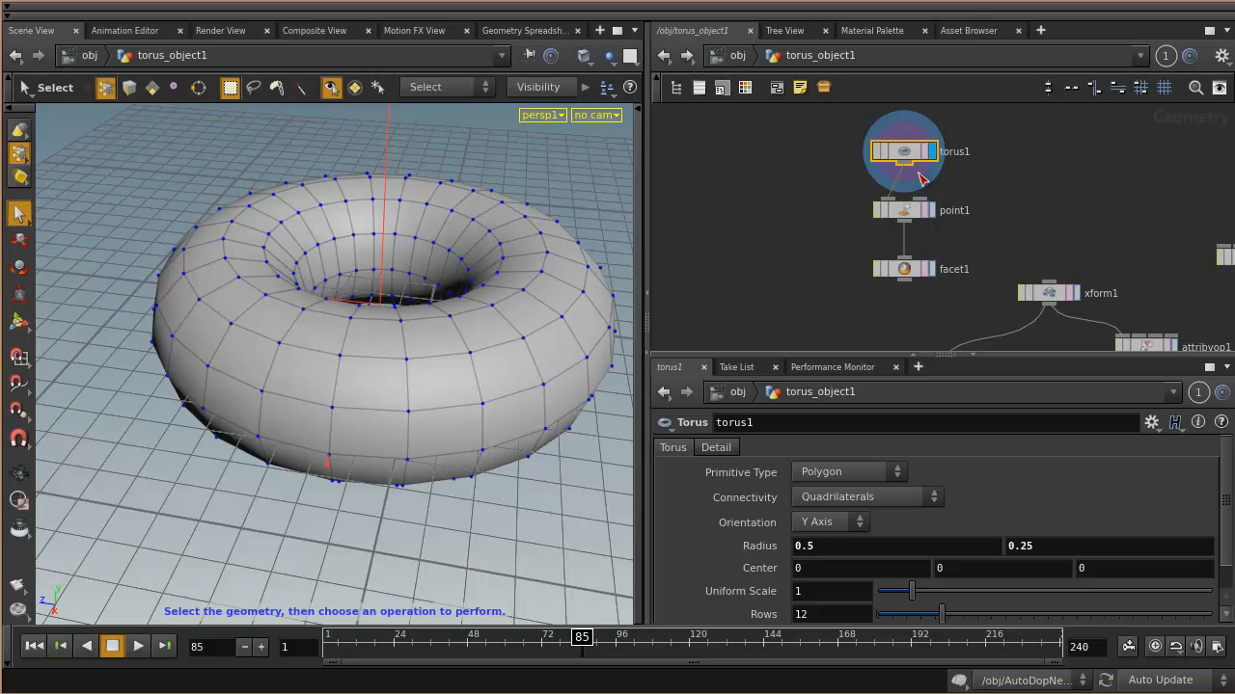
click(19, 323)
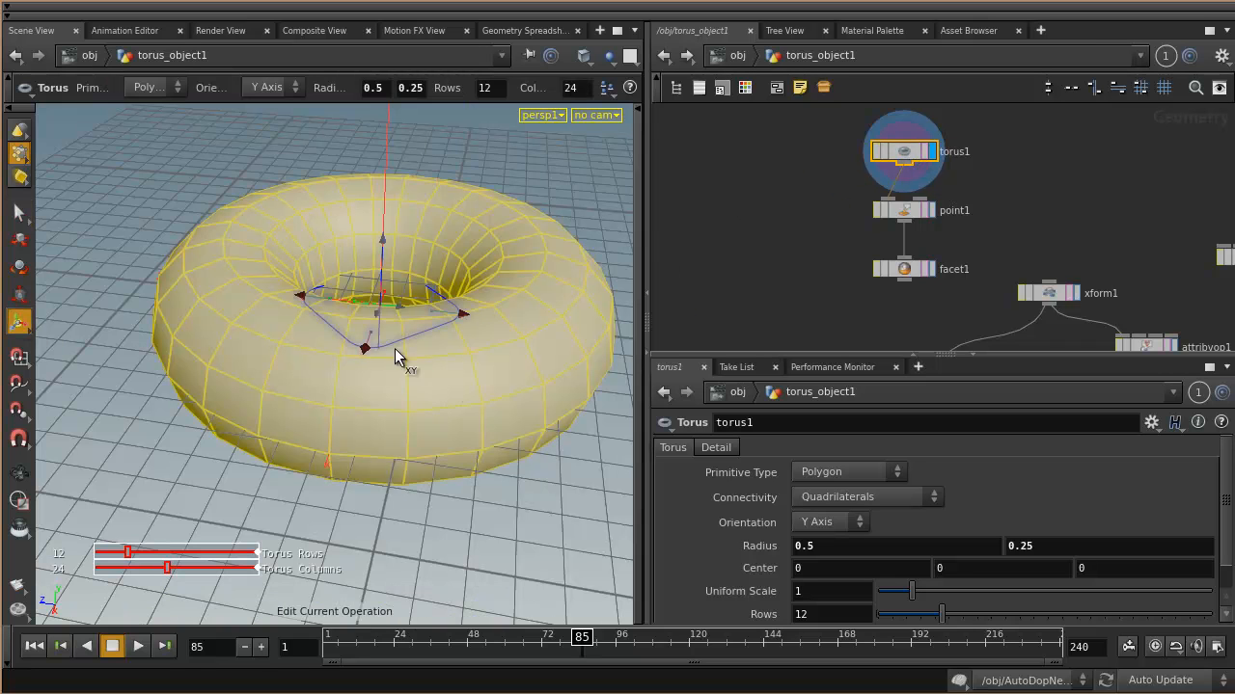
mouse_move(464, 314)
mouse_down()
mouse_move(532, 314)
mouse_move(467, 317)
mouse_up()
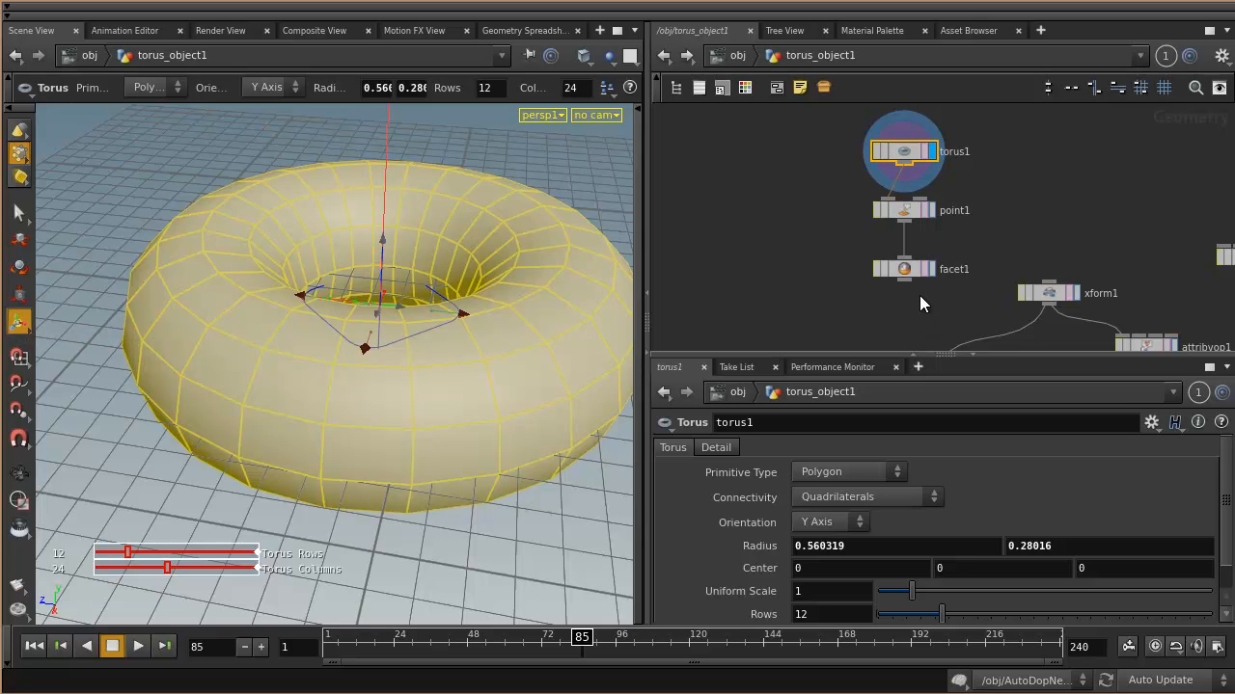
Wire torus1 into xform1, display xform1, and bring up its transform handle.
drag(904, 166, 1058, 290)
click(1073, 293)
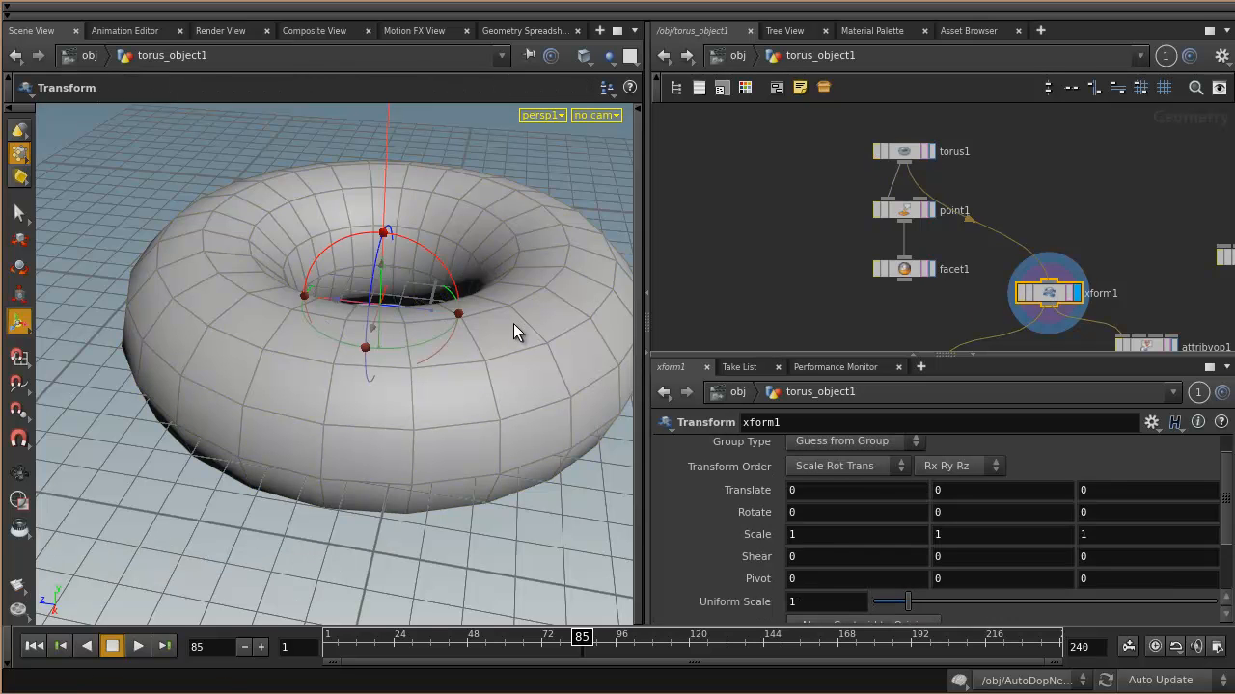
click(18, 212)
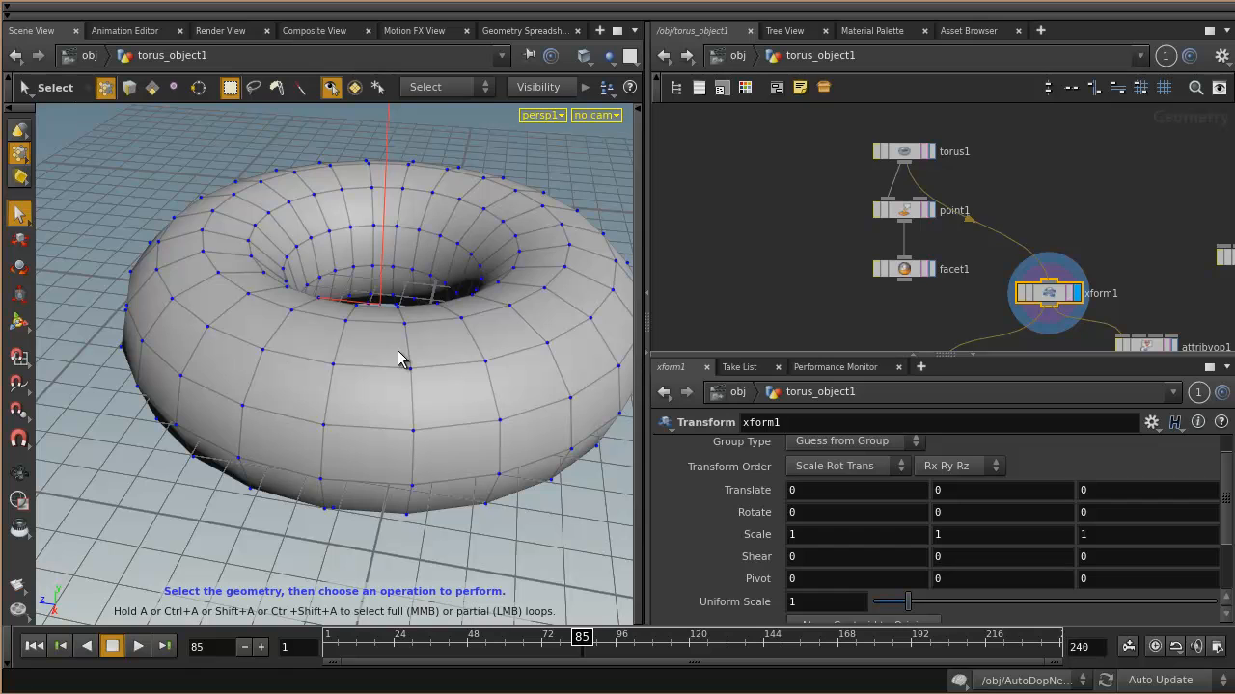
click(18, 324)
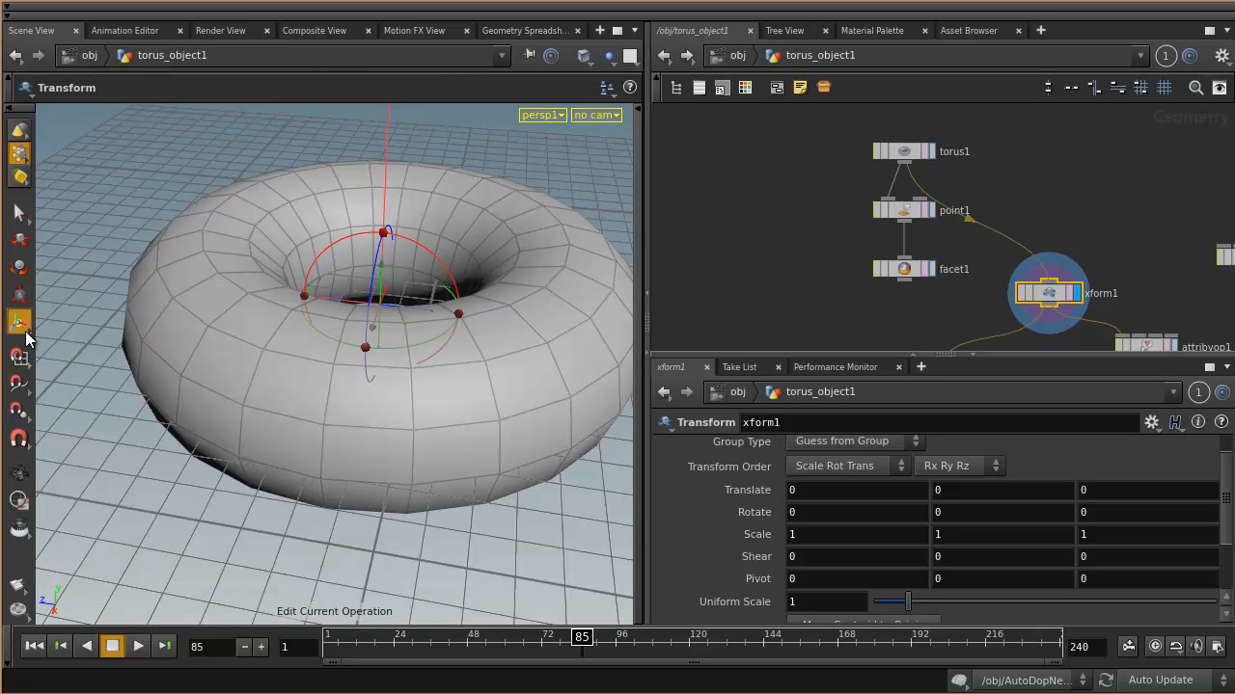
Translate xform1 about 0.31 along Z, and enlarge torus1 with its handle to radii of about 0.577 and 0.289.
drag(1057, 304, 1116, 222)
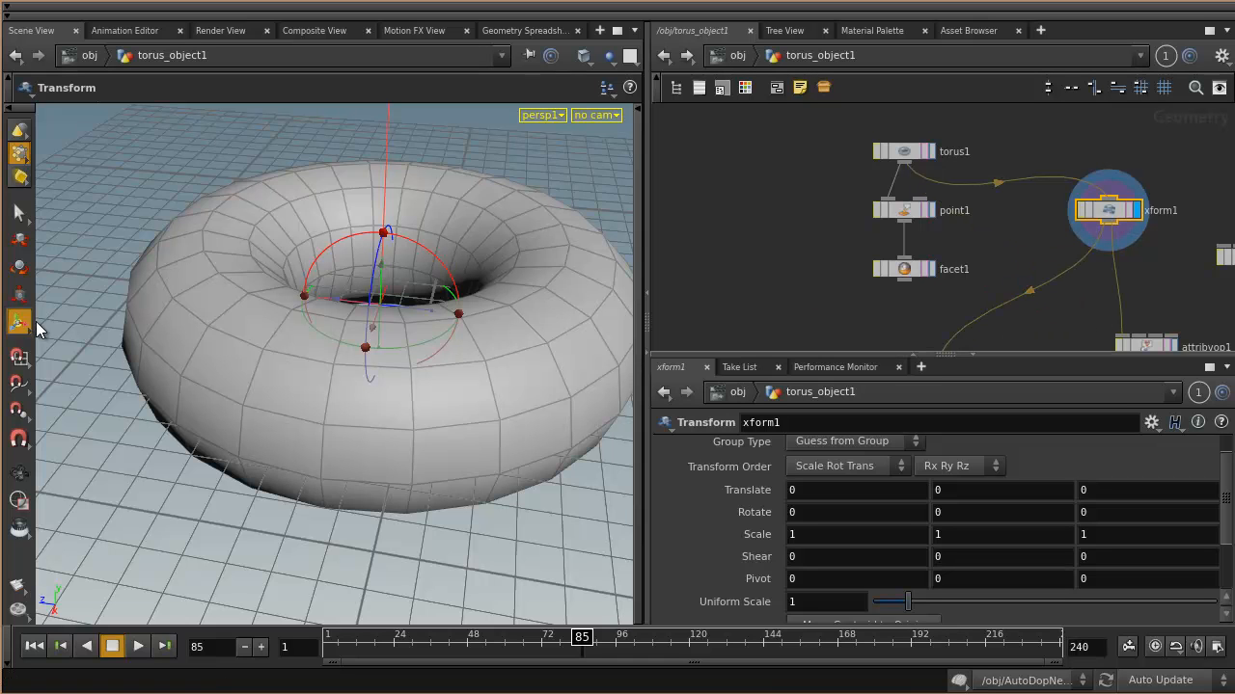
drag(426, 310, 338, 312)
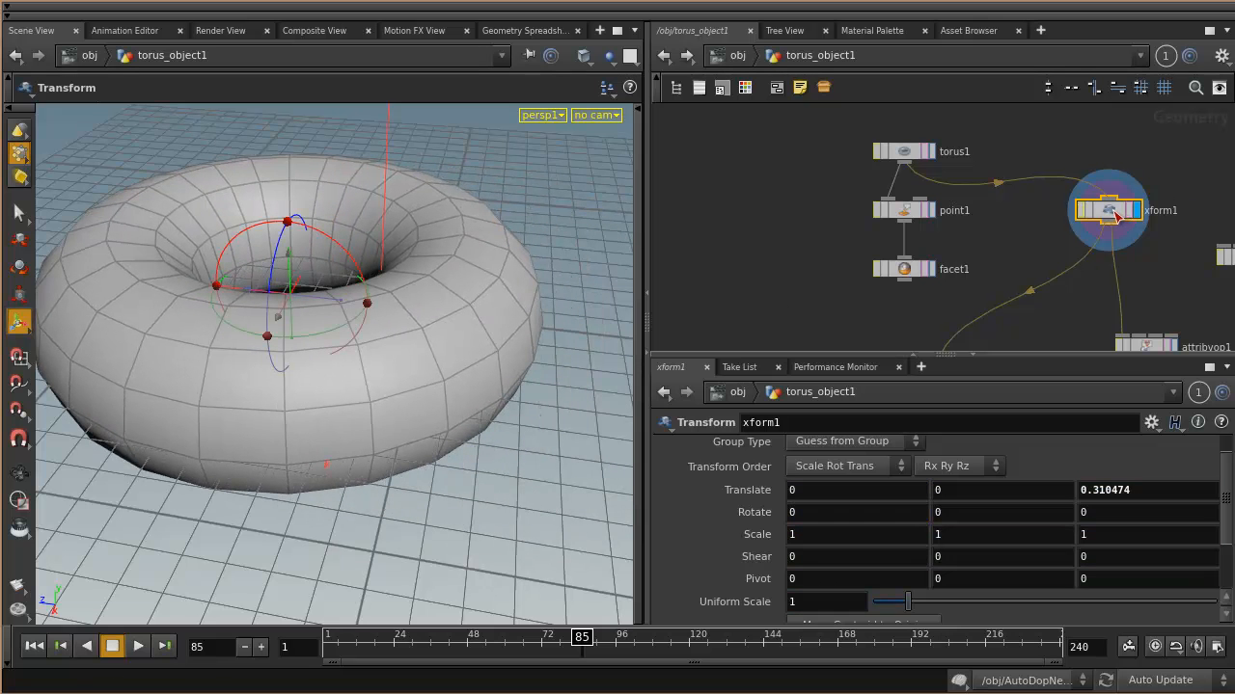
click(904, 152)
drag(464, 315, 527, 294)
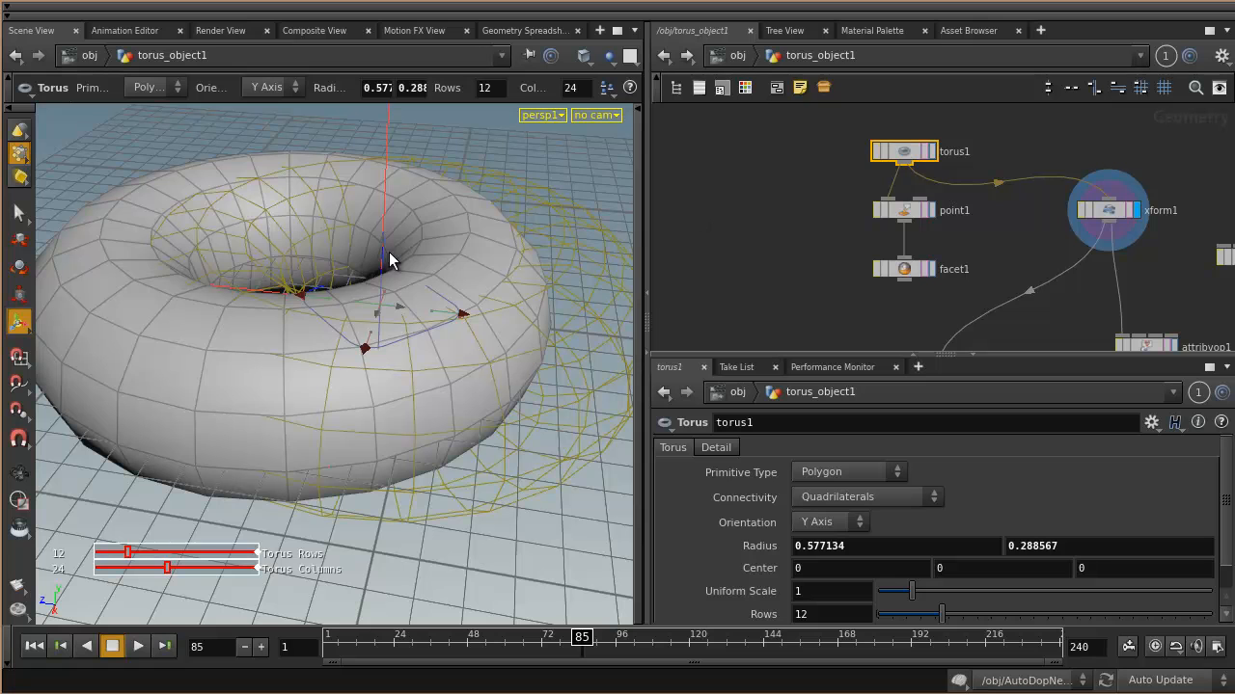
Activate the Select tool and use box picking for selections.
click(19, 213)
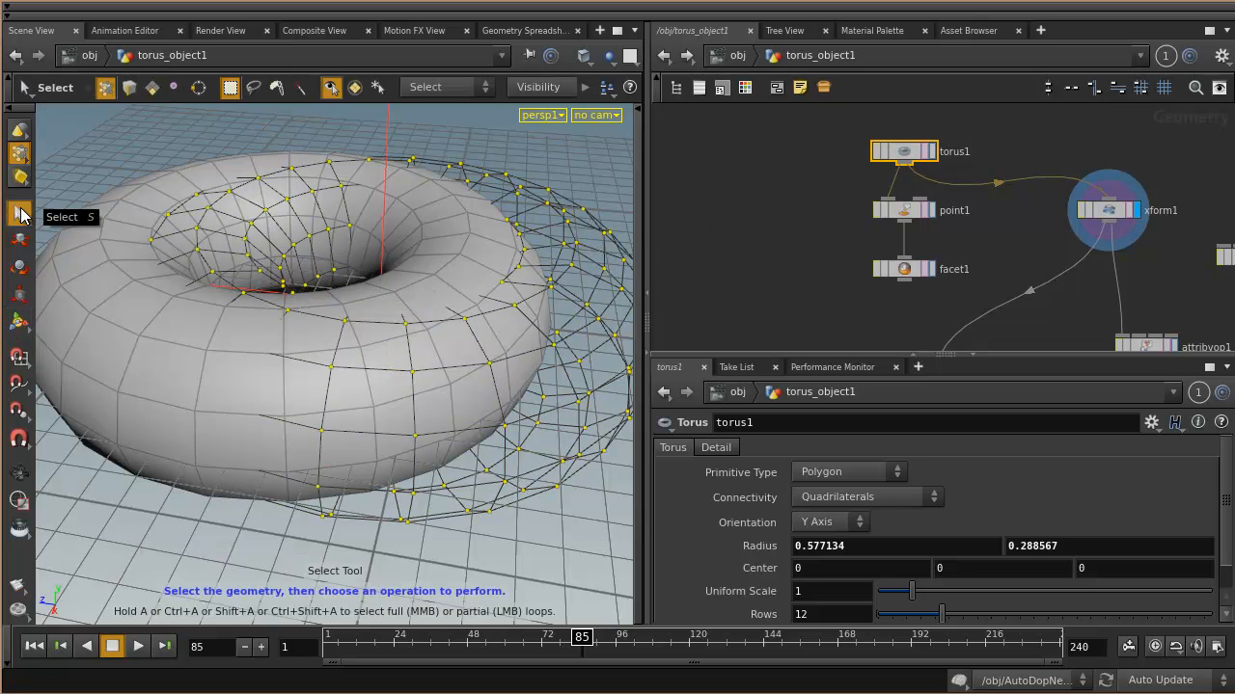
right_click(21, 214)
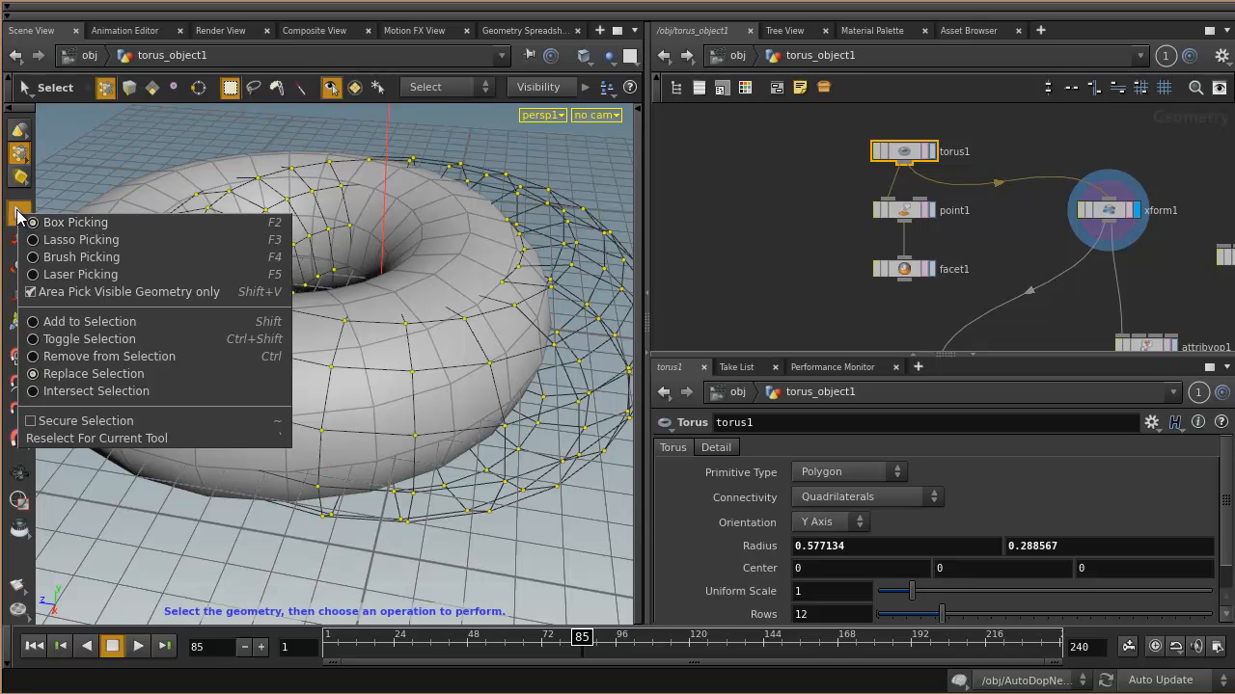
click(168, 222)
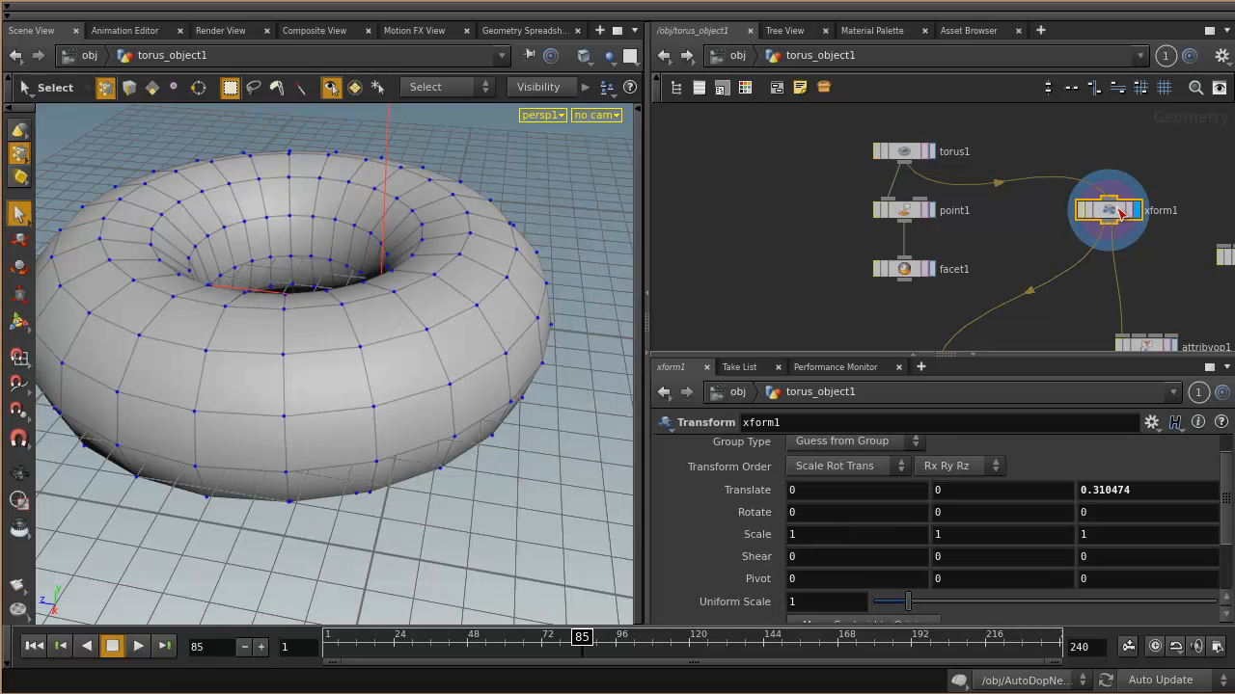
With xform1 selected, box-select the points on the torus's right outer side and pull them outward with the Move tool.
click(1110, 211)
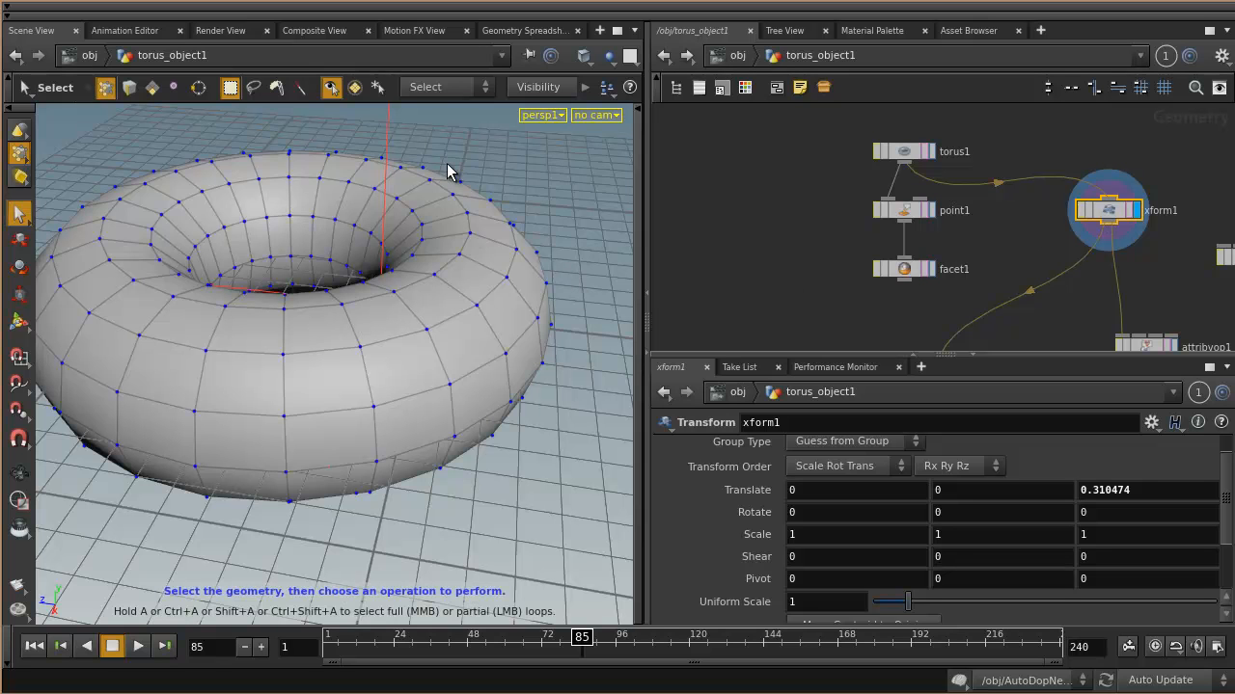
drag(448, 149, 607, 427)
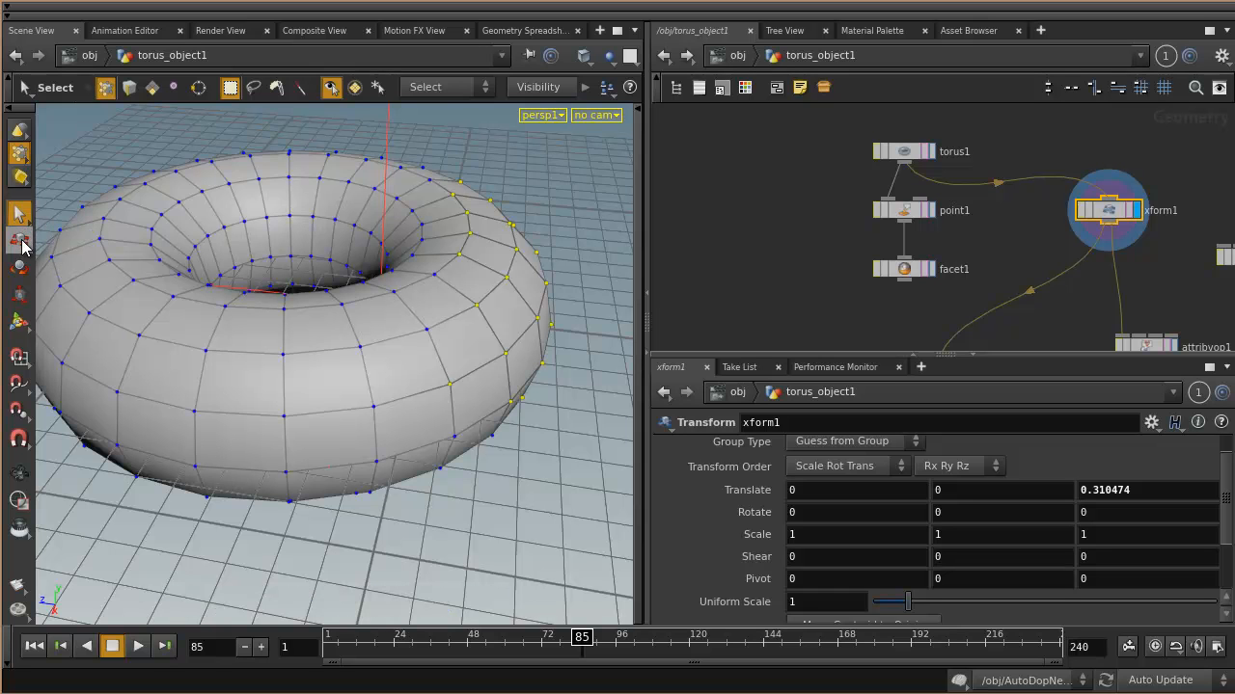
click(20, 242)
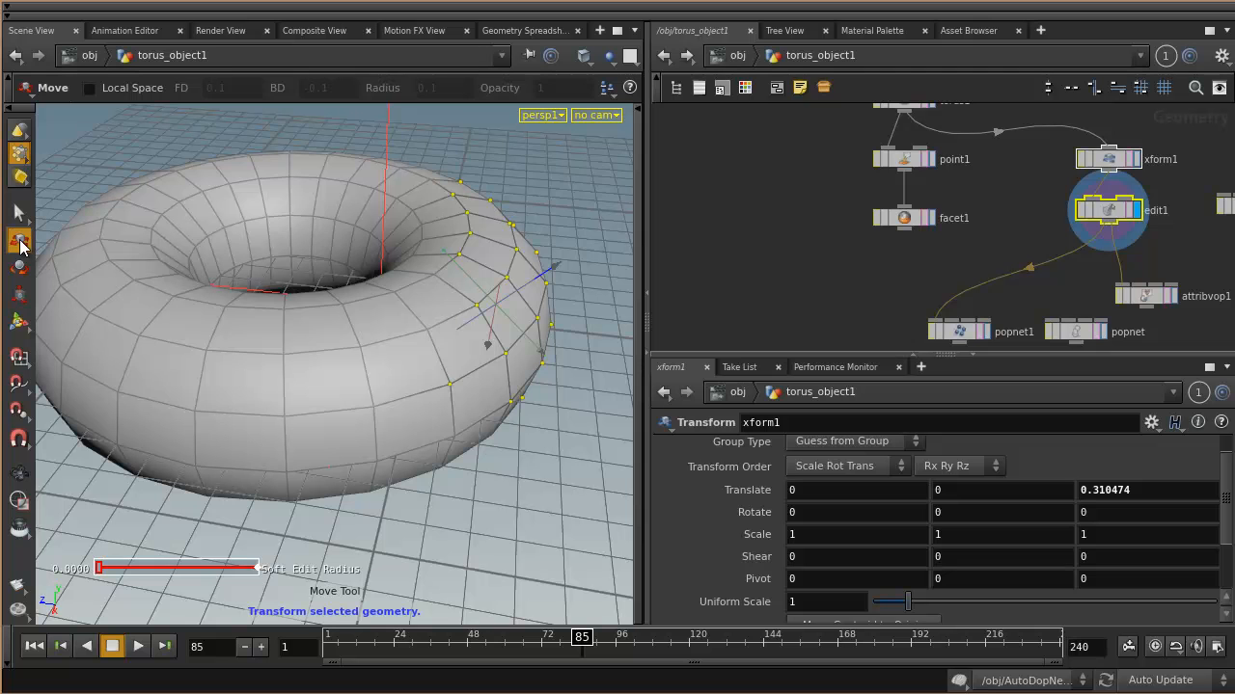
drag(552, 264, 665, 237)
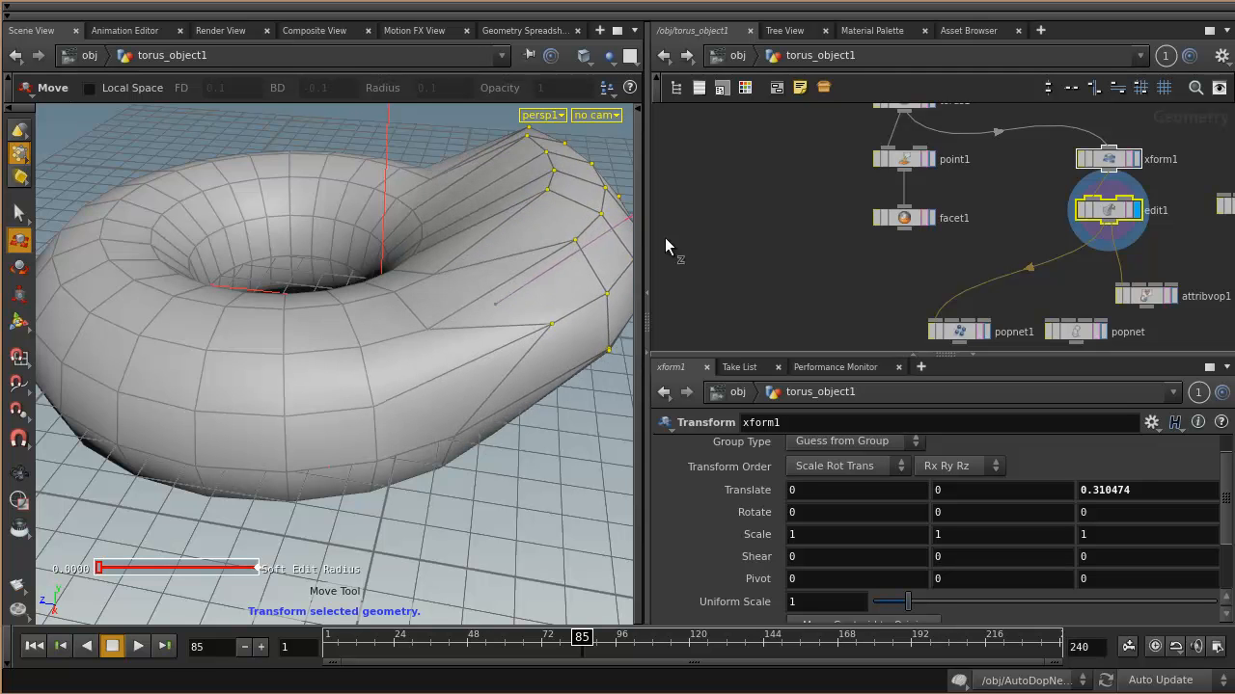
alt+right_drag(513, 299, 440, 308)
alt+middle_drag(441, 309, 396, 322)
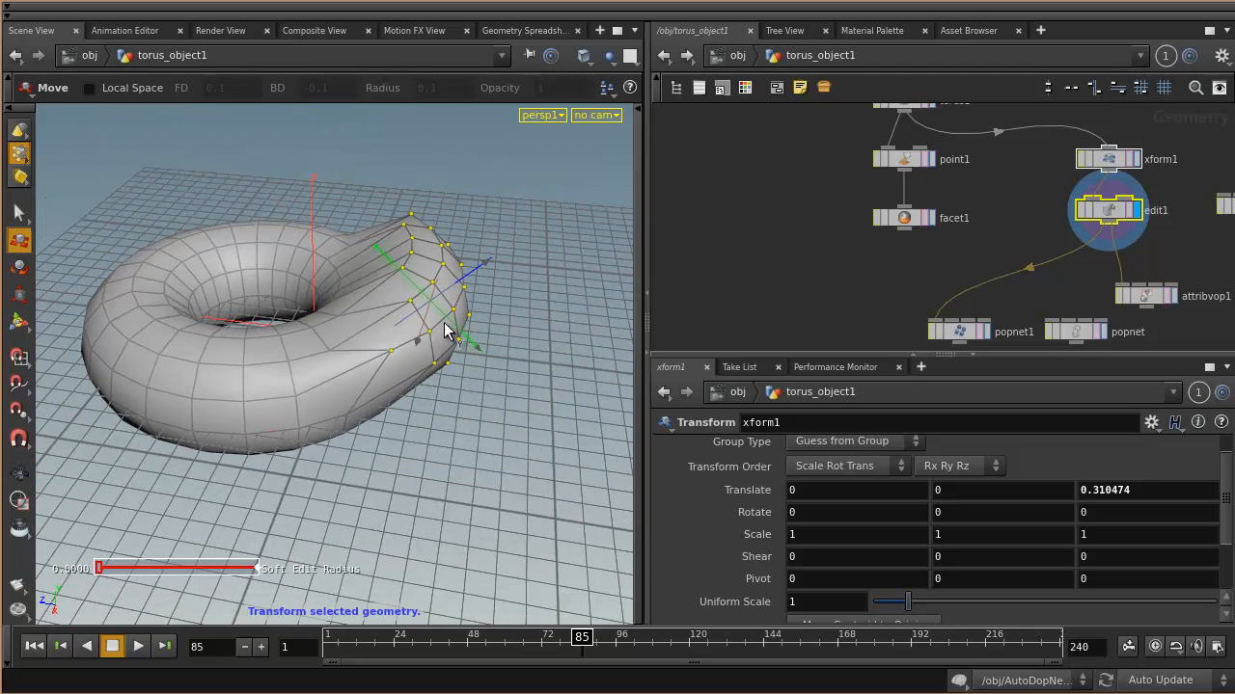
drag(485, 270, 532, 262)
Rotate and scale the pulled-out points, and bring up the edit operation's combined handle.
key(r)
drag(518, 229, 480, 203)
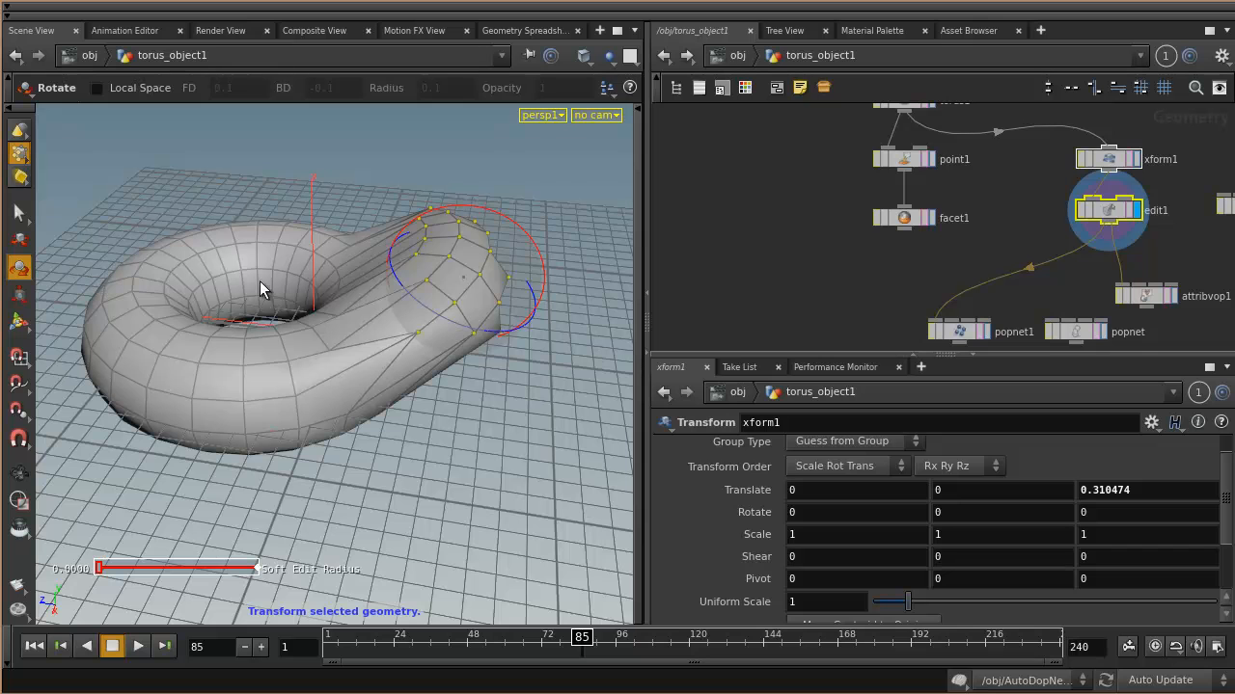
click(19, 293)
mouse_move(537, 321)
mouse_down()
mouse_move(604, 319)
mouse_move(512, 311)
mouse_move(601, 331)
mouse_move(550, 325)
mouse_up()
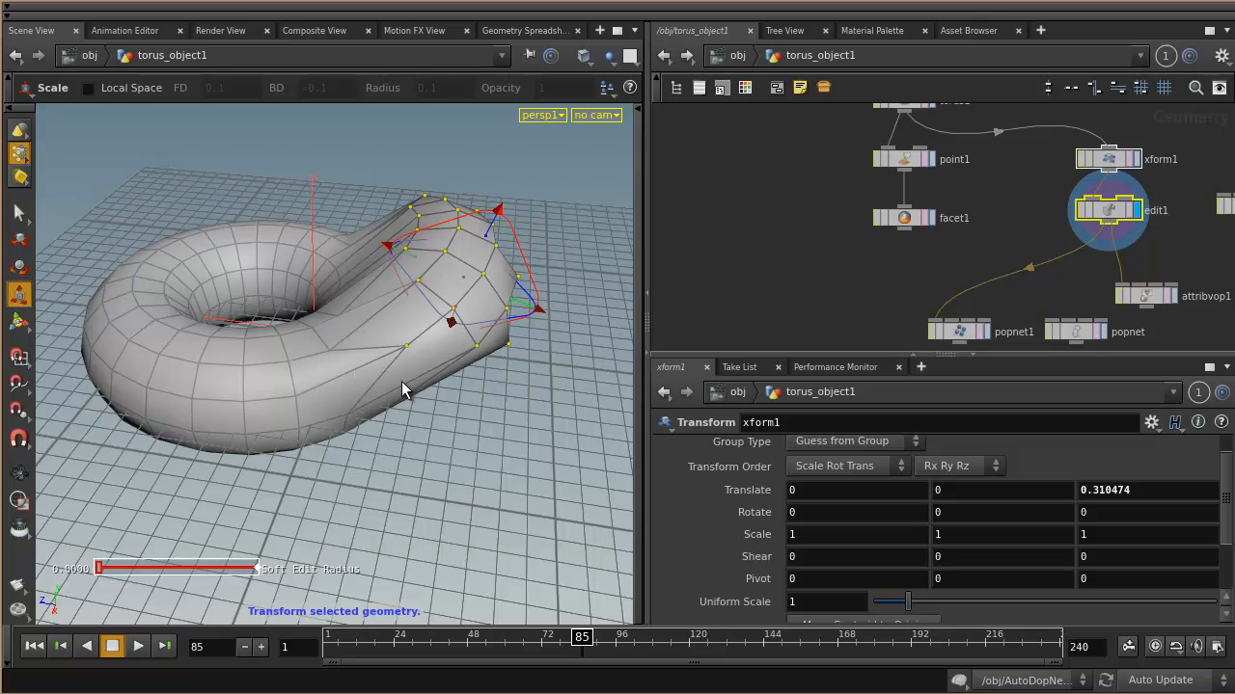
click(18, 321)
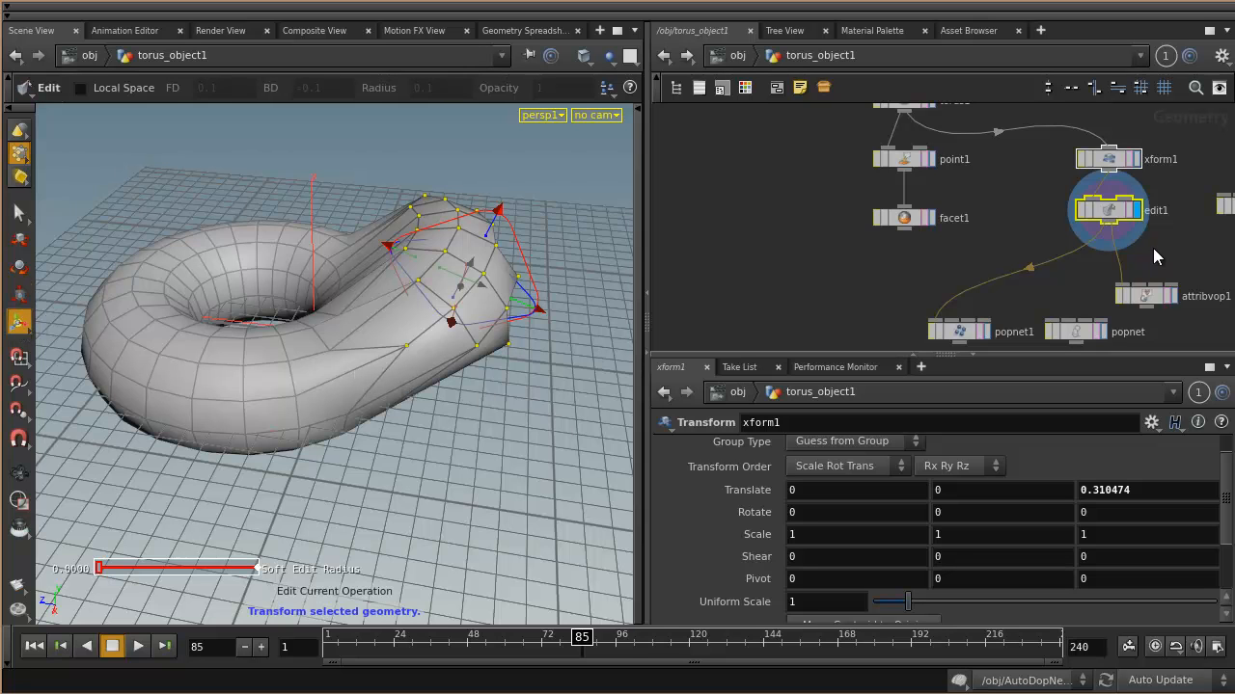
Display xform1 and box-select points along the torus's right edge, and across its centre with the Select tool.
click(1101, 157)
click(1136, 159)
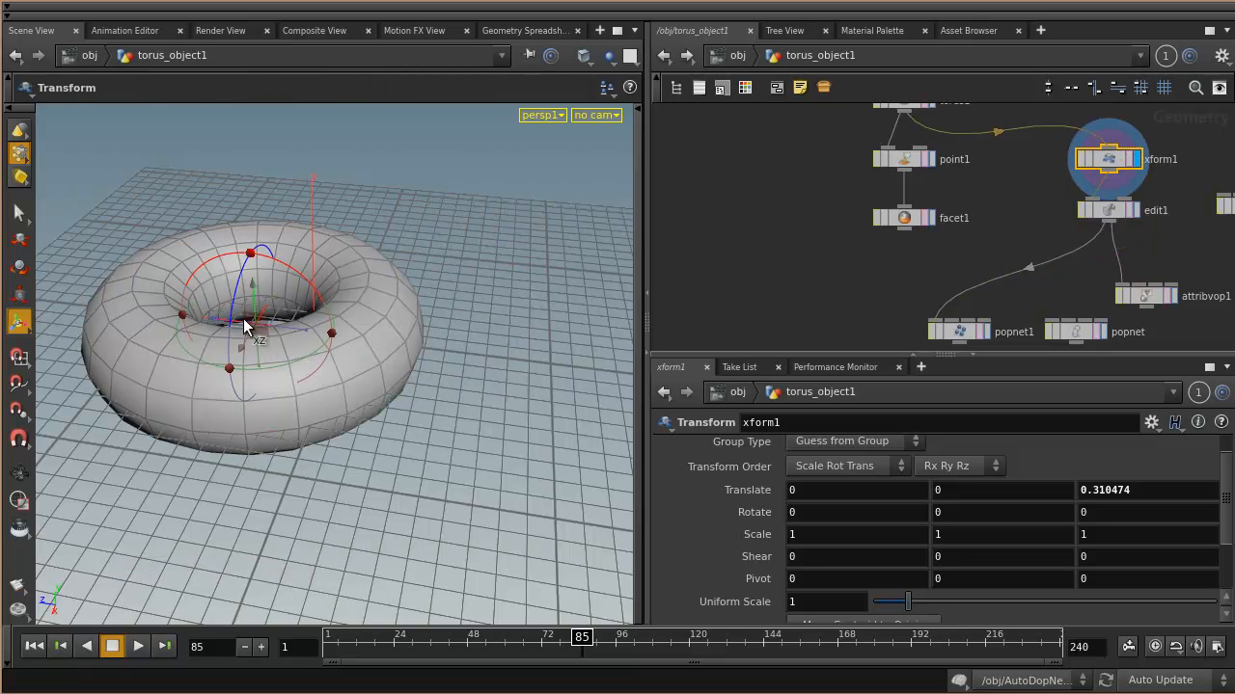
click(18, 212)
click(19, 321)
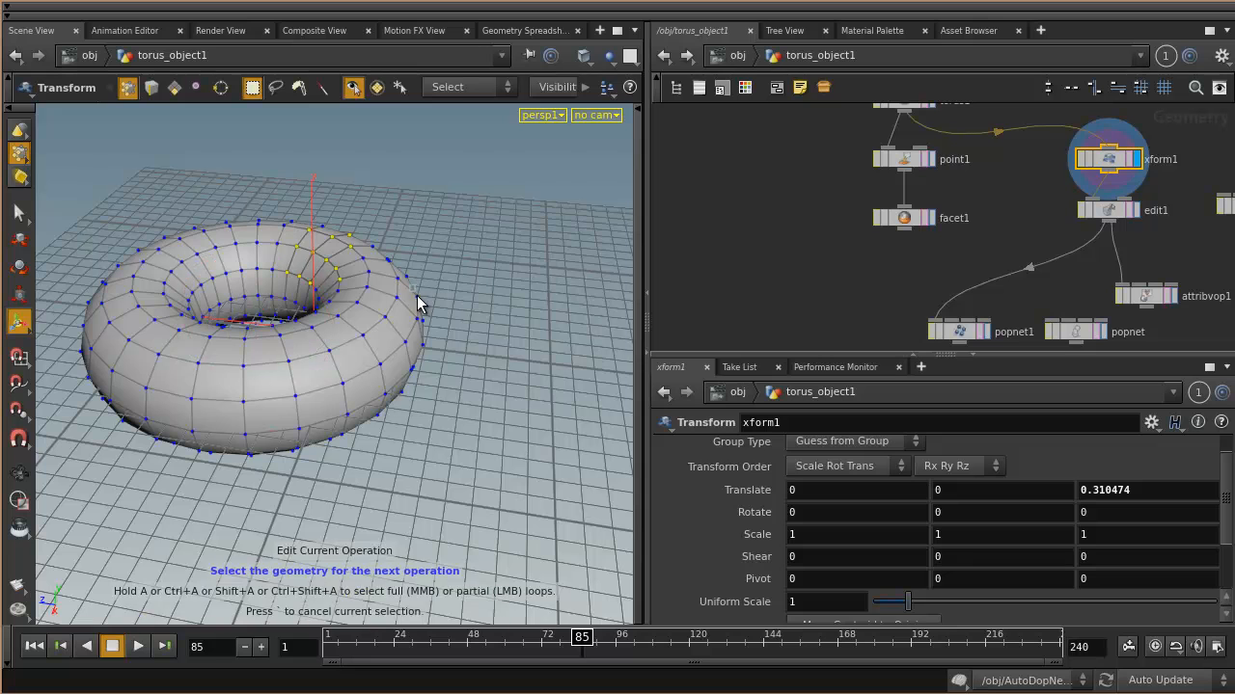
drag(471, 263, 387, 408)
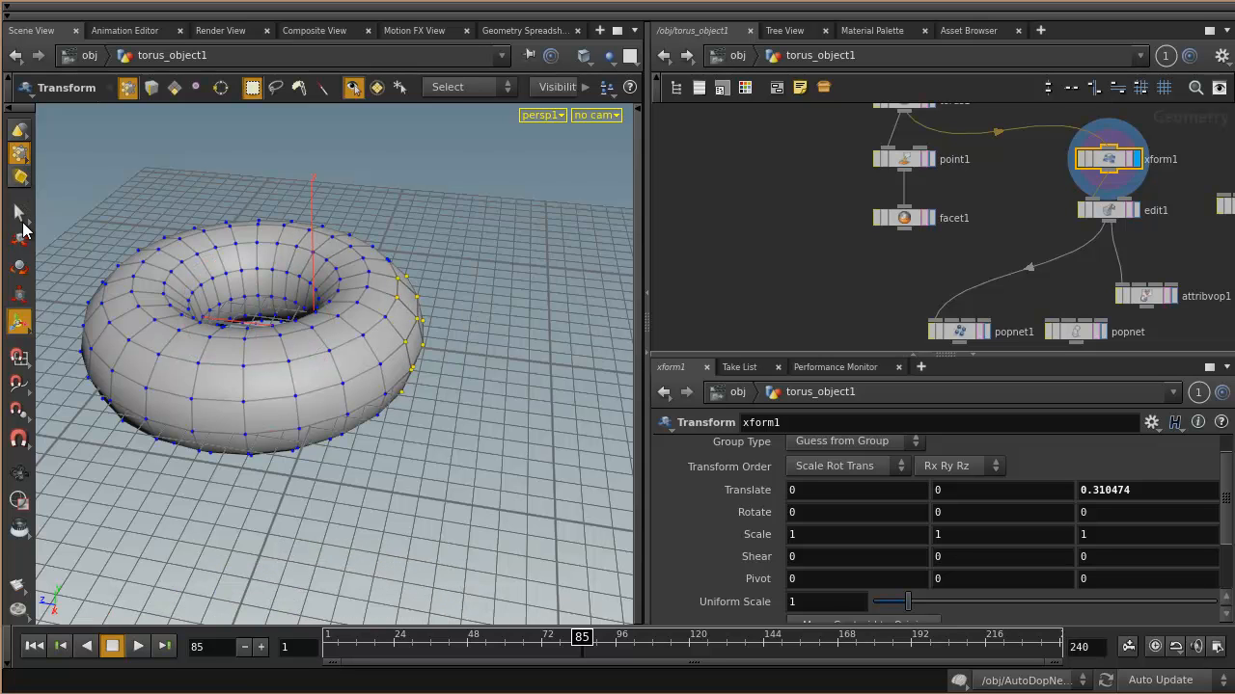
click(17, 220)
drag(126, 220, 333, 411)
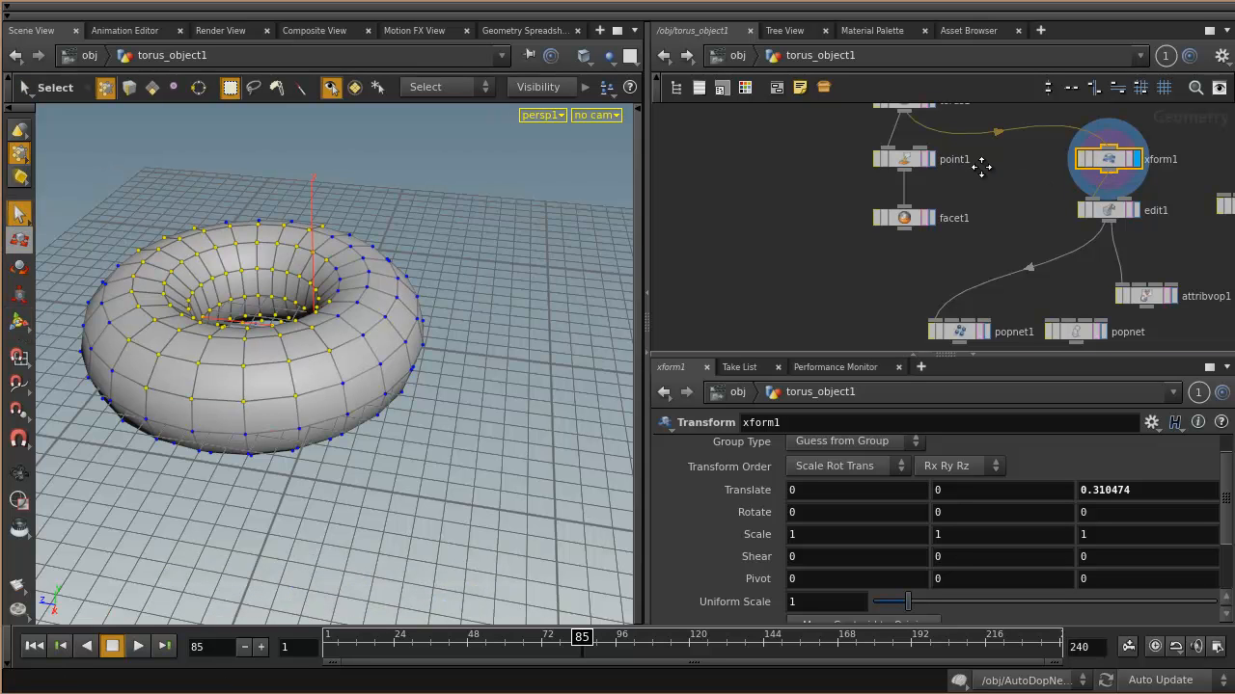
Select torus1 in the network and set it as the displayed node.
middle_drag(981, 165, 1005, 268)
click(956, 205)
click(942, 212)
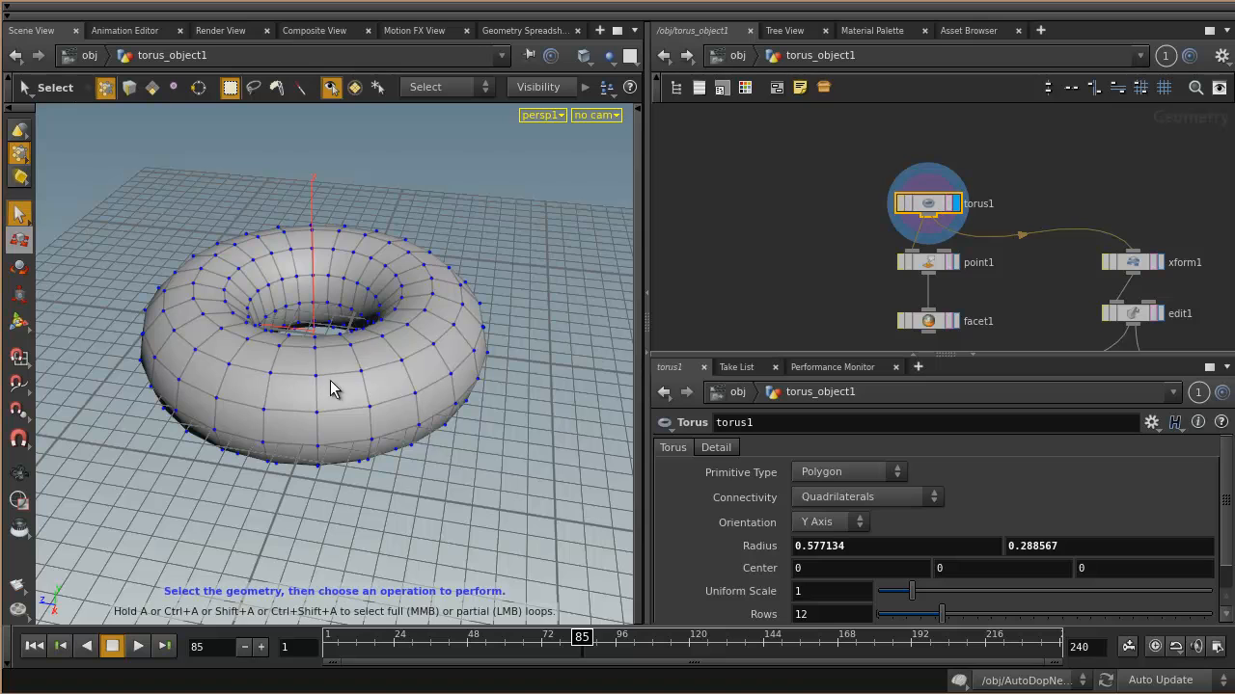
Turn on primitive snapping and review the multi-snapping options without changing them.
click(19, 389)
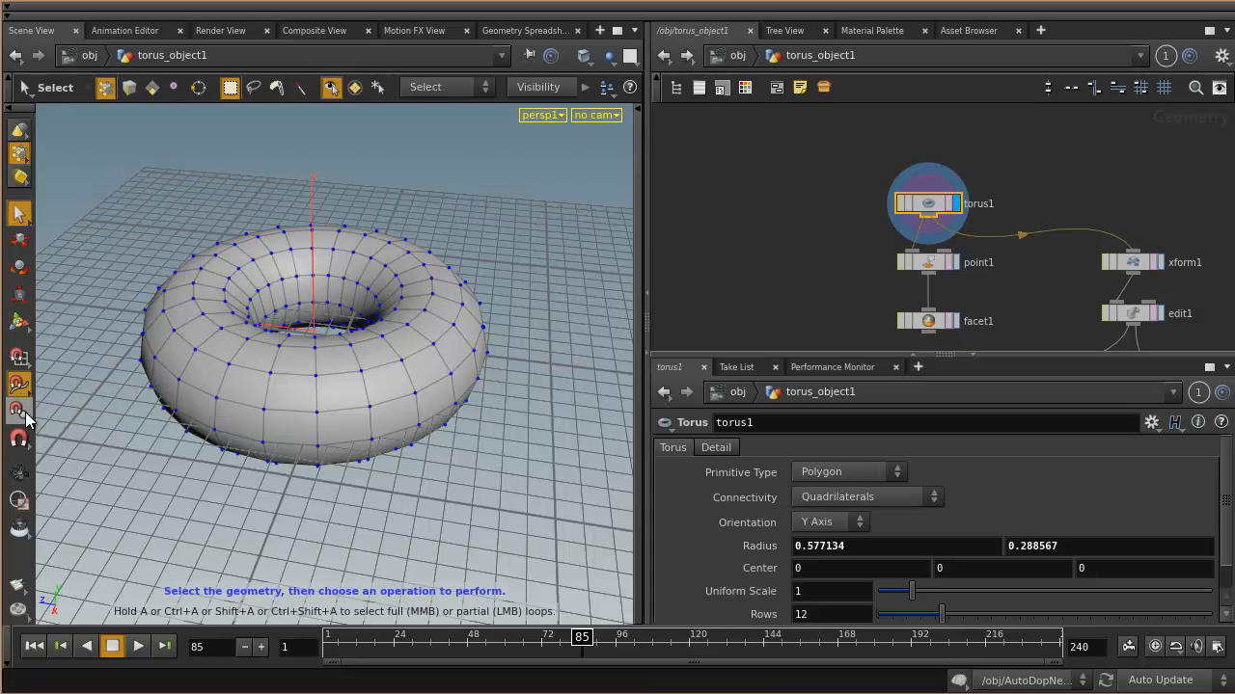
right_click(21, 441)
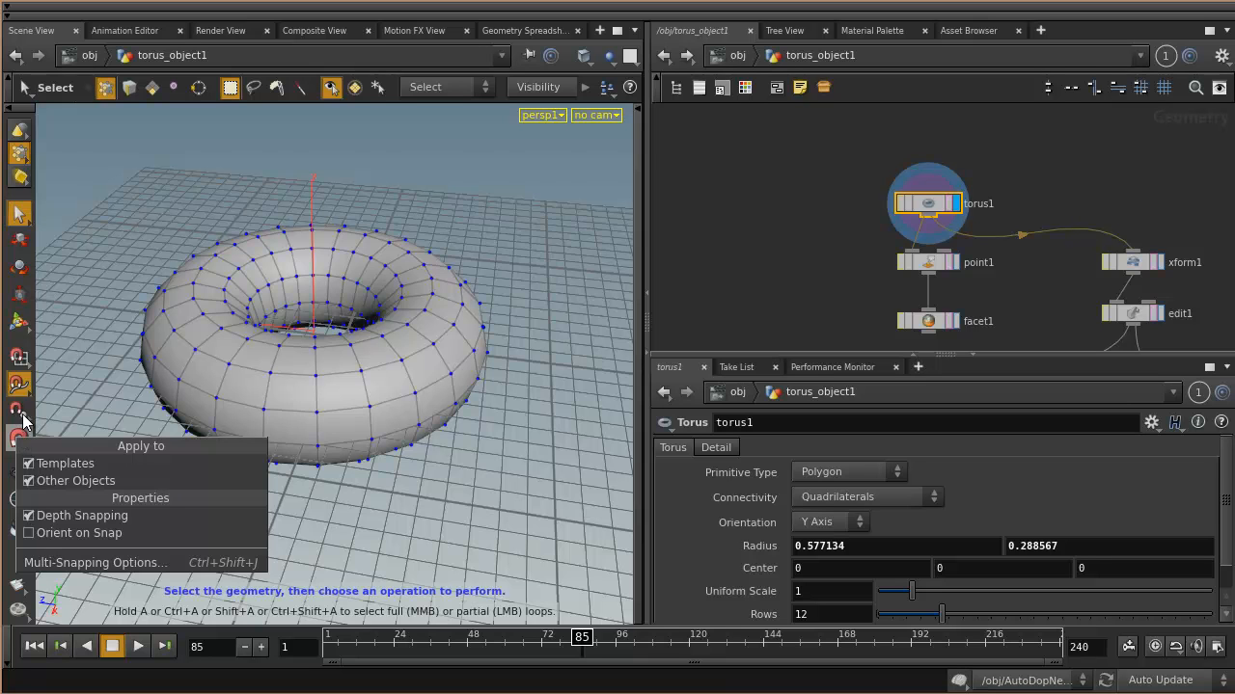
click(79, 391)
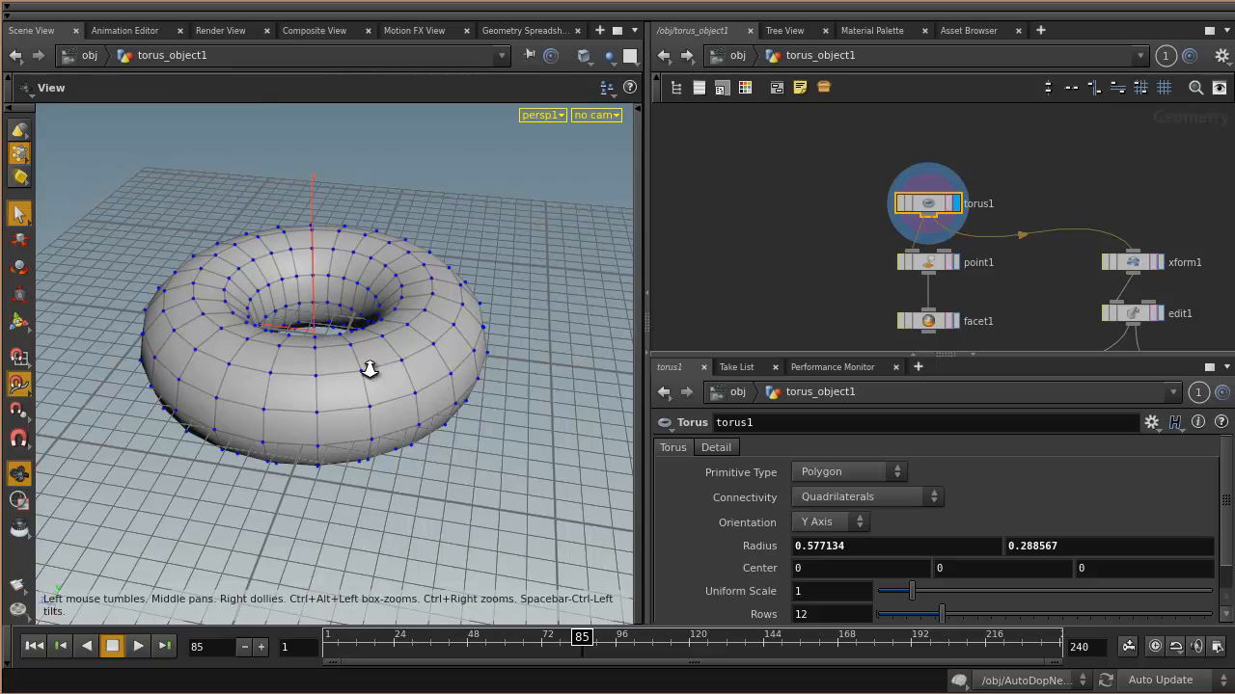
Navigate around the torus with the View tool by tumbling, panning and dollying, and reset to the home view.
alt+right_drag(369, 369, 390, 416)
alt+middle_drag(390, 415, 425, 412)
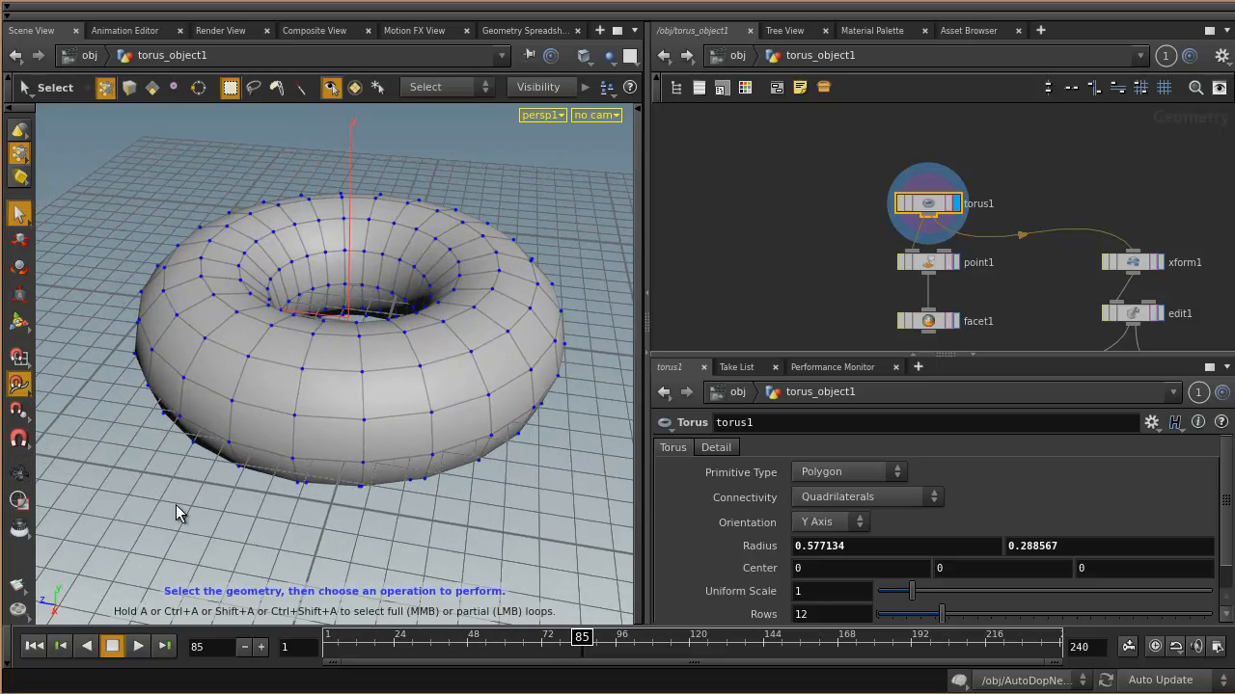
click(19, 475)
drag(342, 419, 446, 419)
middle_drag(523, 221, 415, 382)
key(h)
drag(413, 379, 303, 421)
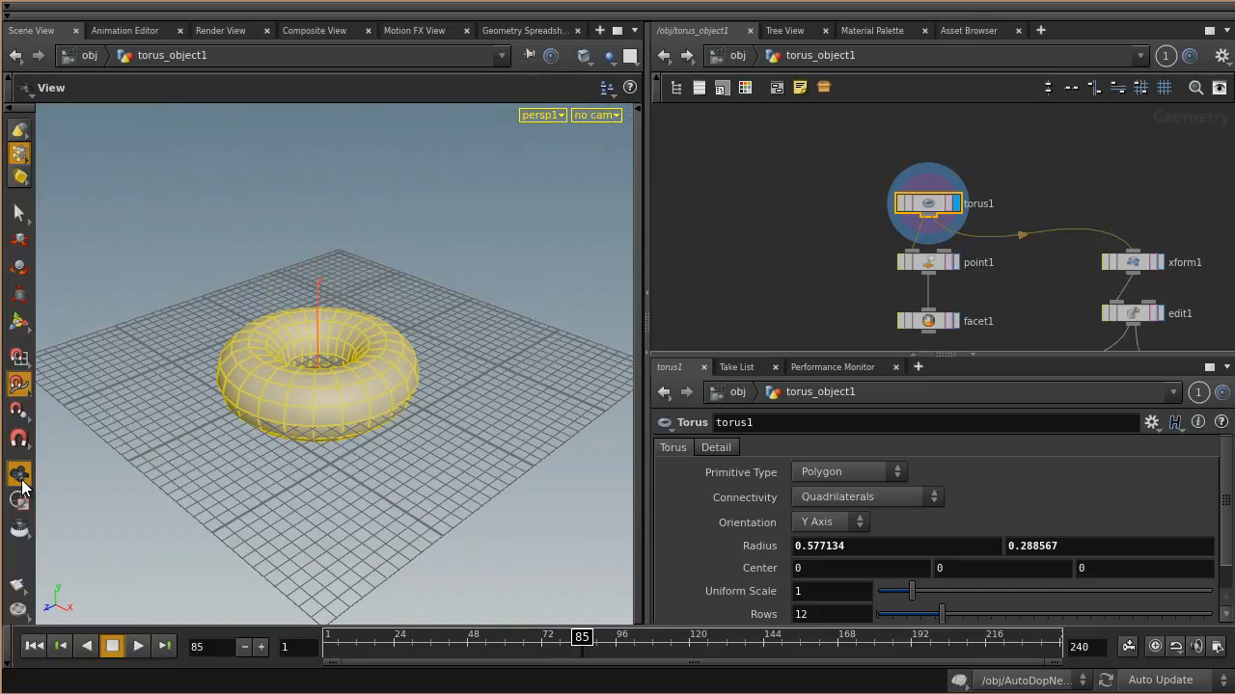
Go up to the obj level, activate the Select tool, and practise box-selecting and deselecting the torus object.
key(s)
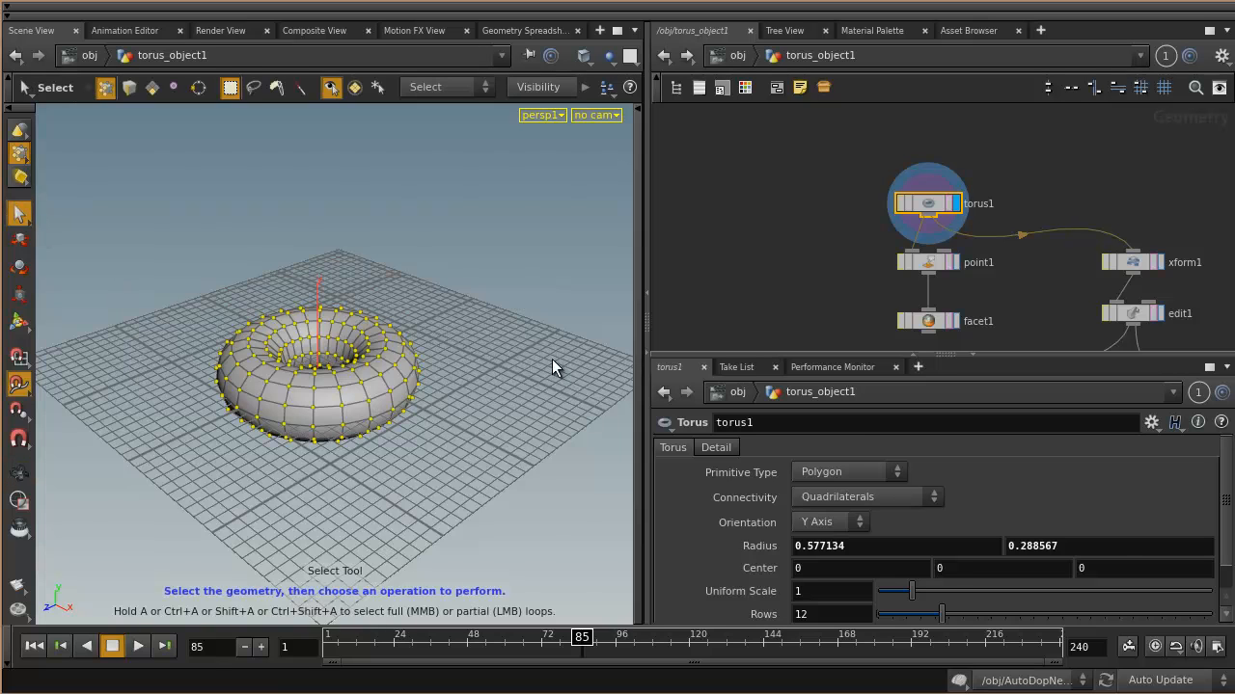
key(u)
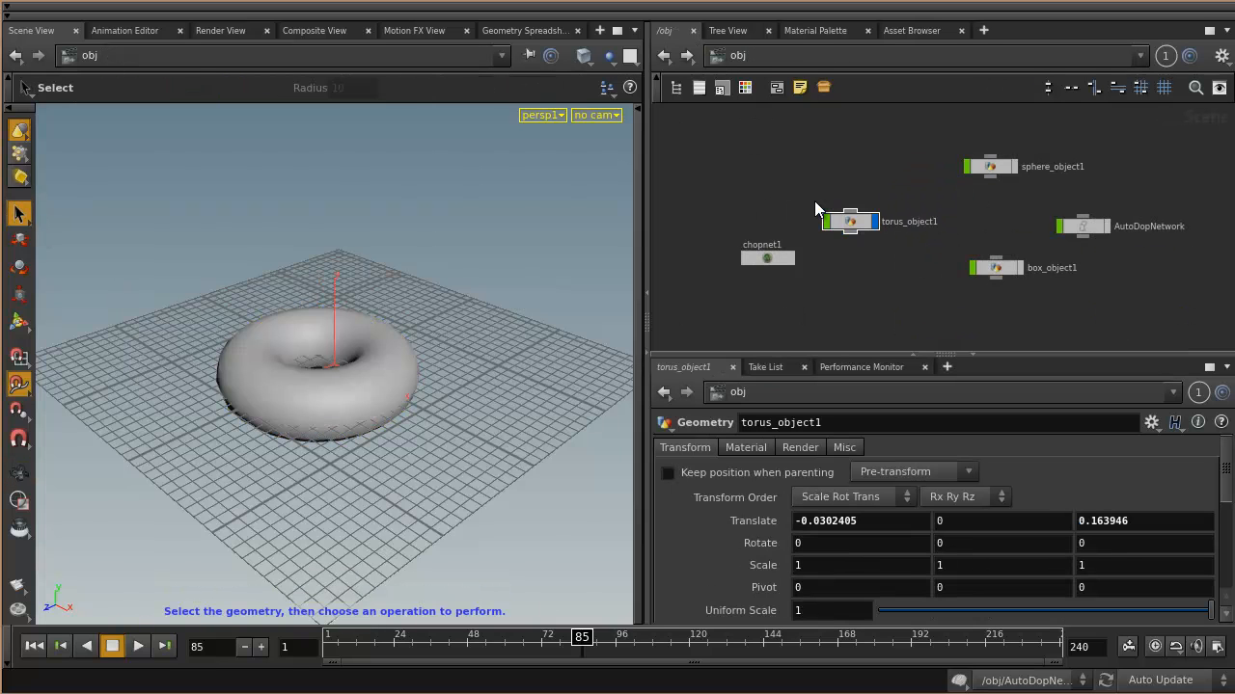
click(19, 216)
drag(336, 470, 543, 387)
drag(100, 241, 409, 482)
click(480, 483)
drag(568, 269, 173, 607)
click(369, 512)
Examine the torus object from several angles and distances using temporary view navigation while the Select tool stays active.
alt+right_drag(386, 403, 478, 488)
alt+drag(362, 429, 515, 465)
alt+right_drag(515, 466, 344, 422)
alt+middle_drag(344, 422, 391, 448)
alt+drag(521, 470, 379, 468)
alt+right_drag(379, 468, 455, 444)
alt+drag(454, 443, 407, 469)
alt+middle_drag(397, 488, 408, 458)
alt+right_drag(490, 484, 385, 457)
middle_drag(385, 457, 380, 450)
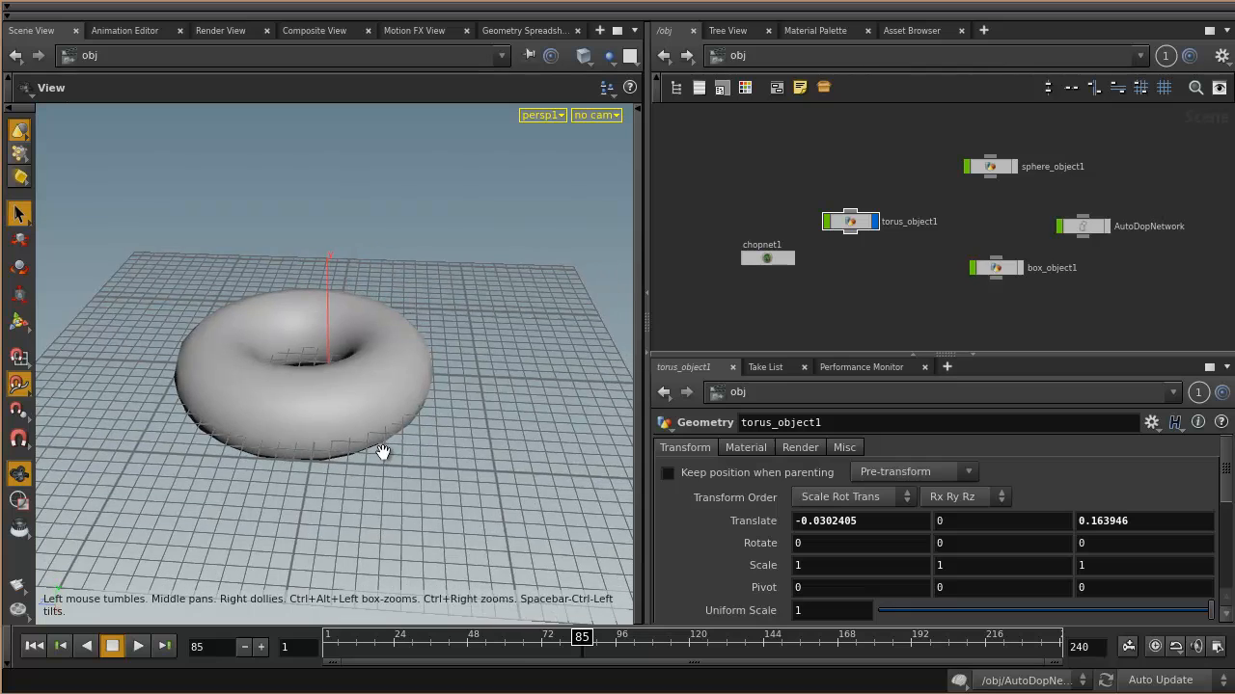
Tumble and dolly around the torus to a lower angle, and practise switching between temporary view navigation and the Select tool.
key(s)
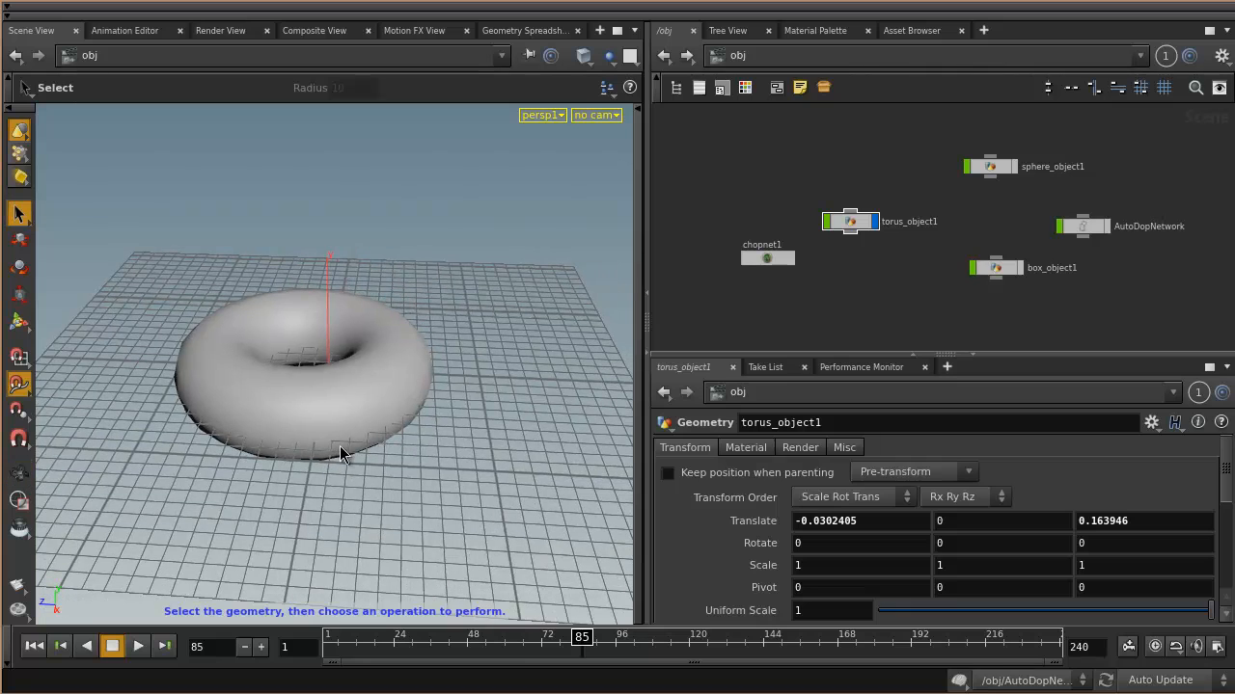
key(Escape)
drag(336, 441, 266, 415)
right_drag(266, 415, 245, 429)
drag(245, 429, 191, 472)
key(s)
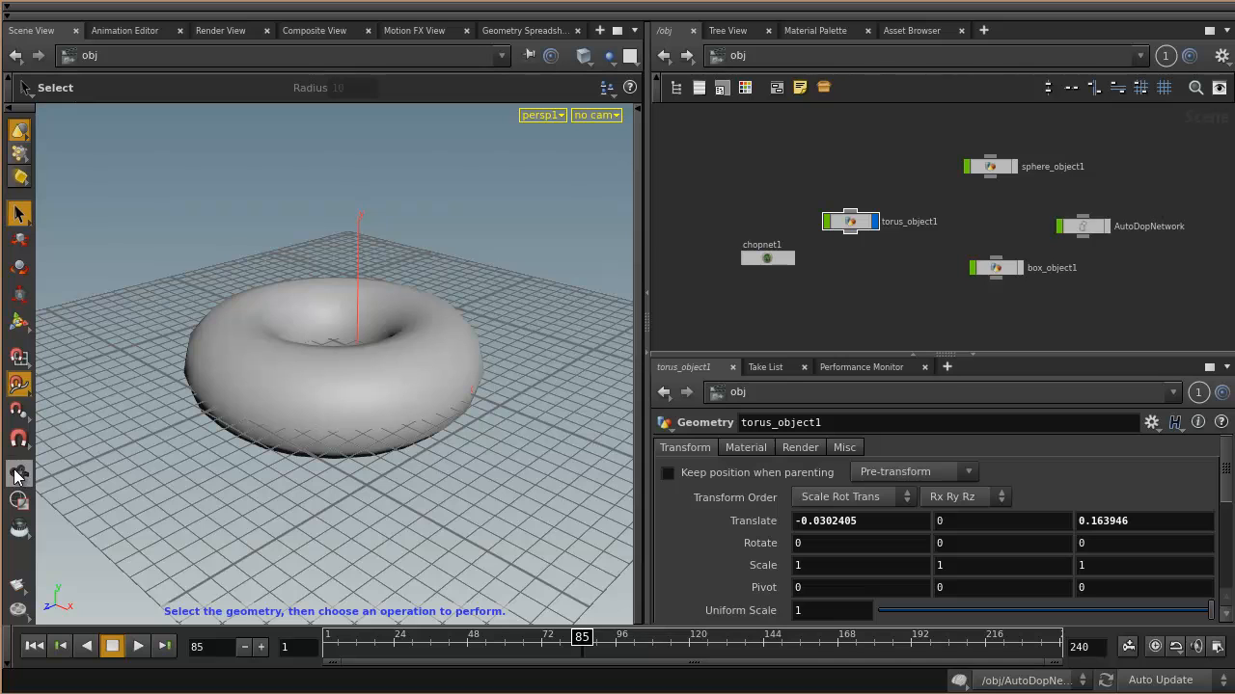
key(space)
key(space)
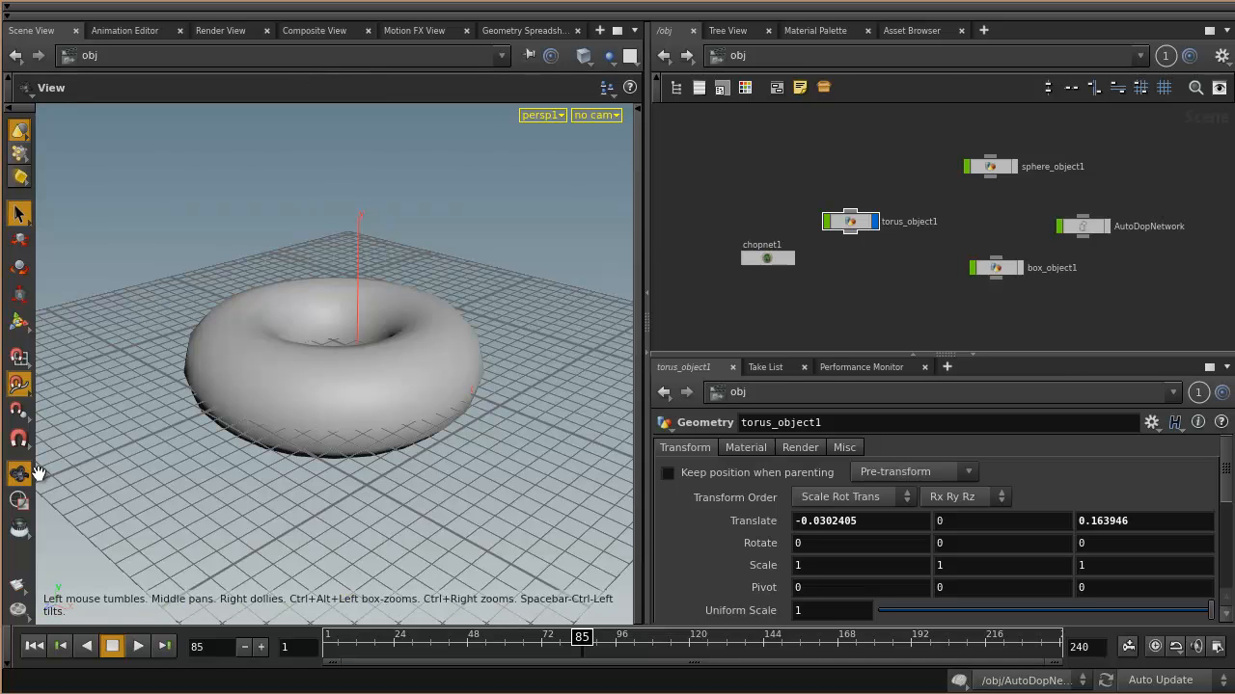
key(space)
key(s)
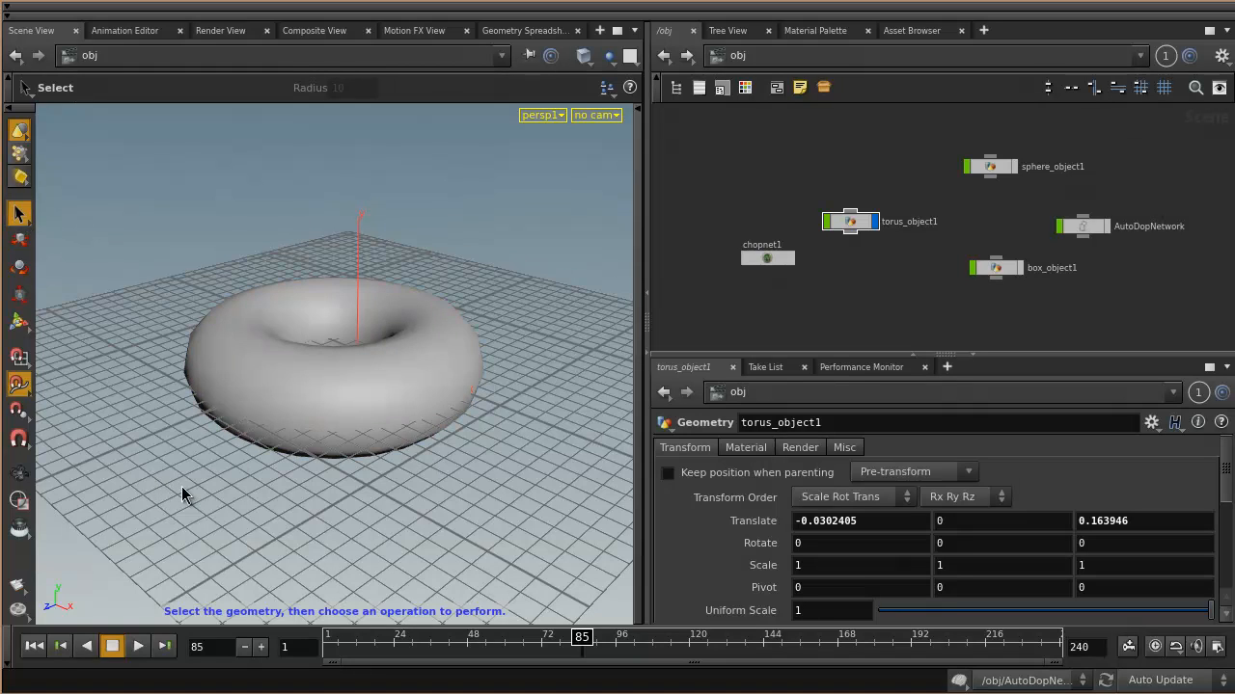
Draw a render region over the torus, redraw it along the torus's right side, and close the region.
click(17, 502)
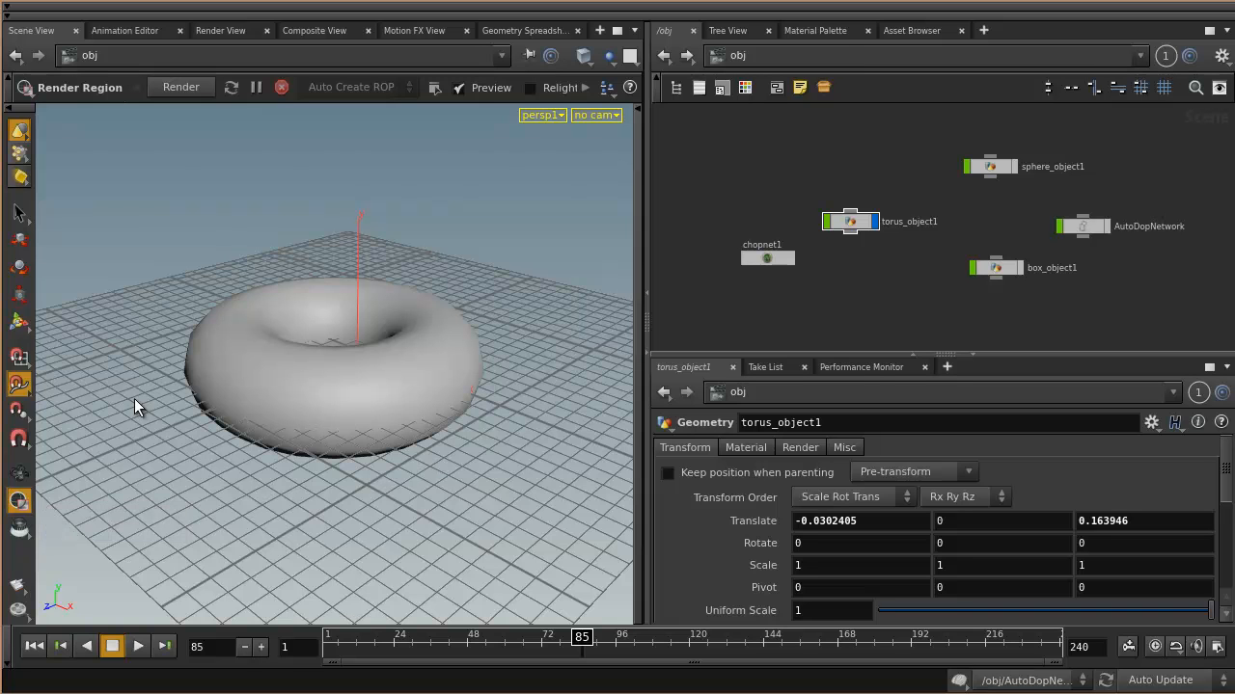
drag(147, 217, 414, 435)
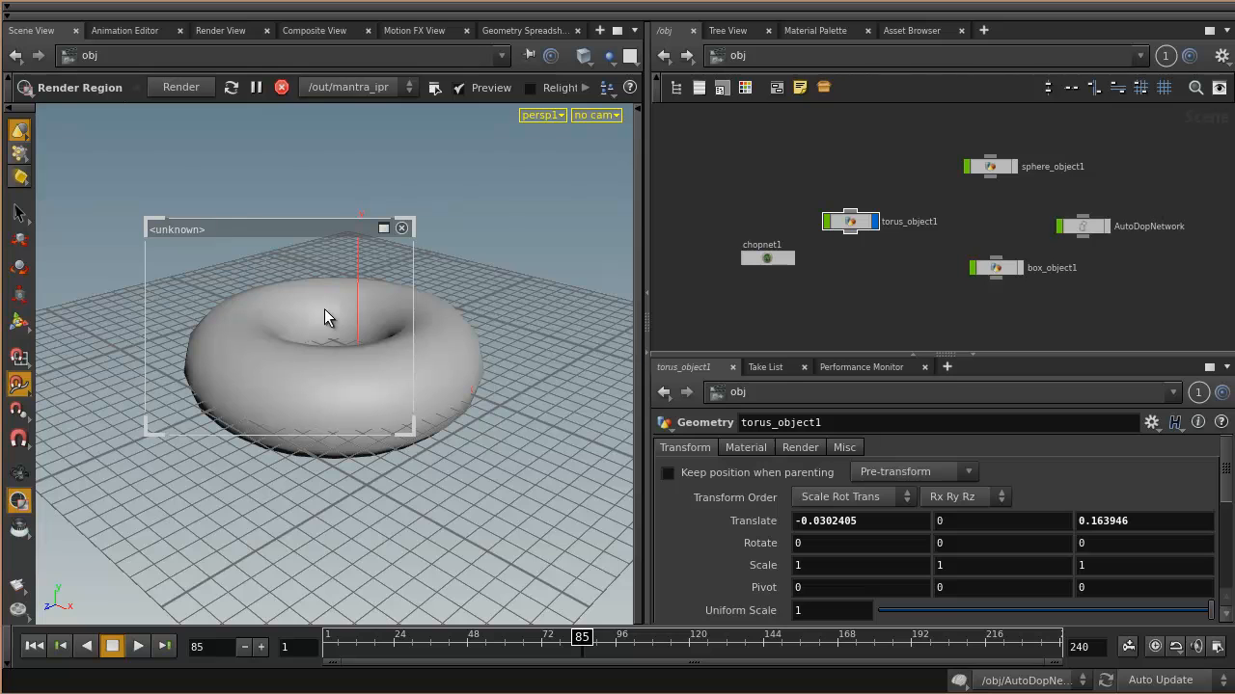
drag(594, 163, 444, 466)
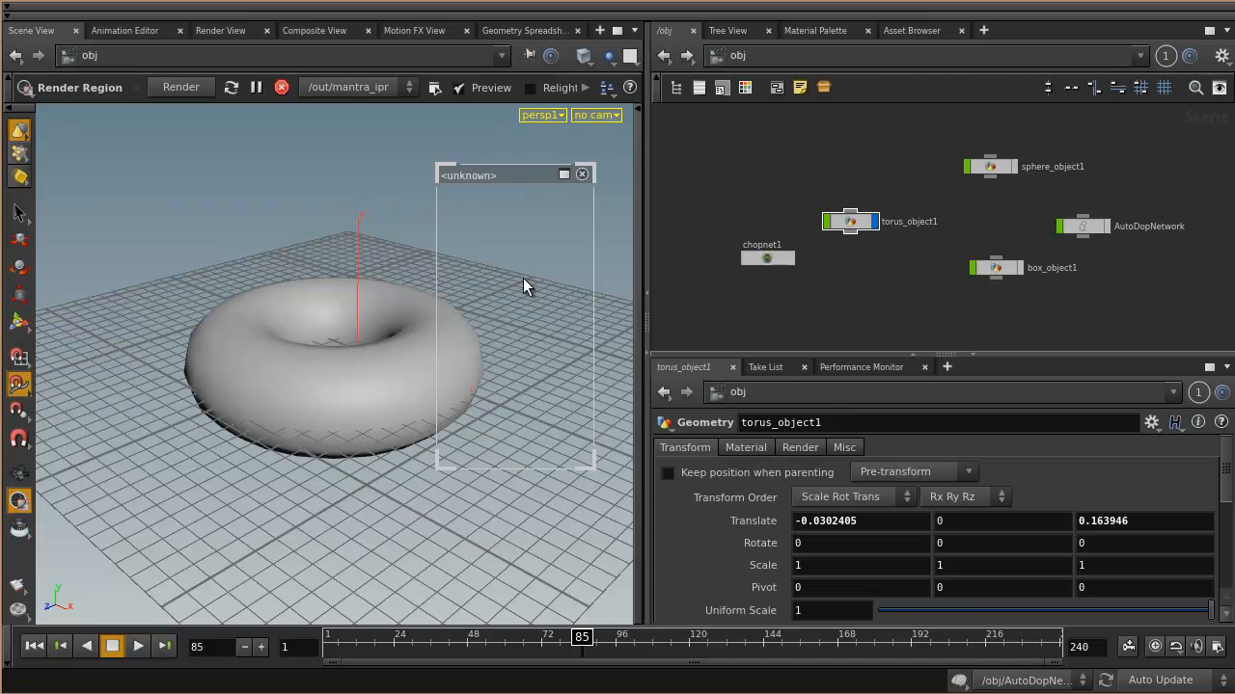
click(564, 175)
click(580, 143)
click(563, 172)
click(597, 143)
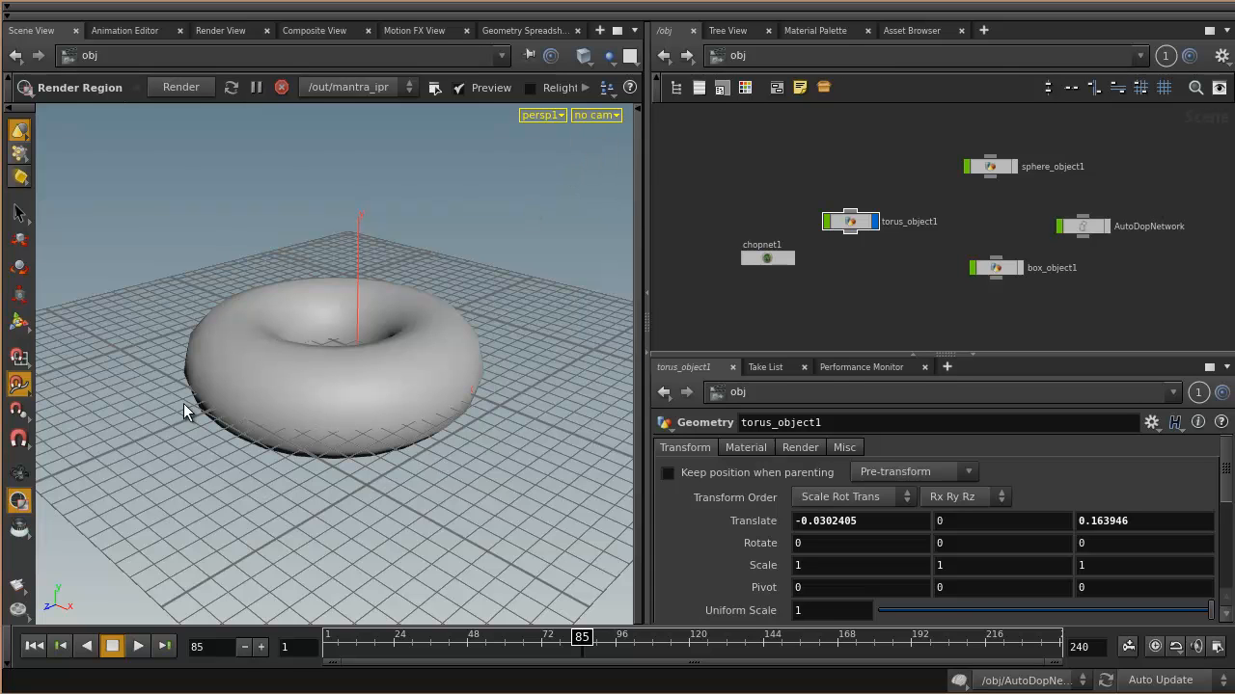
Turn on the Inspect tool, set it to Inspect Primitives, and examine individual polygons on the torus.
click(20, 528)
mouse_move(283, 390)
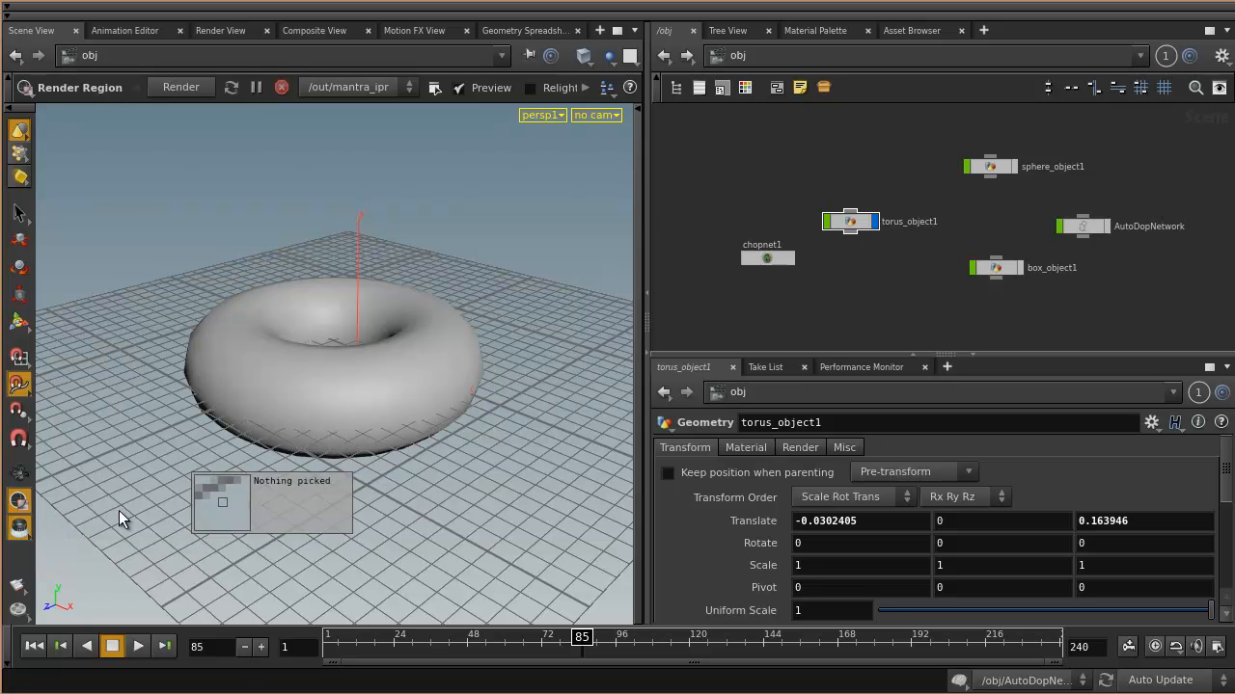
right_click(18, 527)
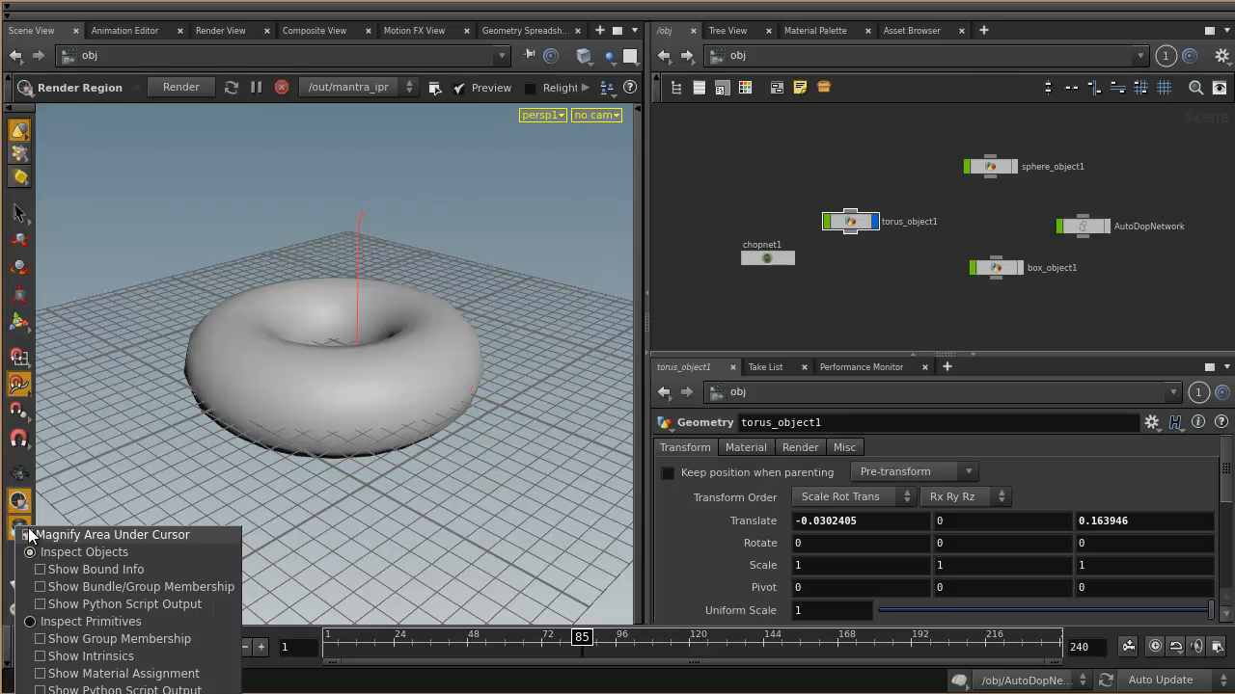
click(31, 622)
mouse_move(304, 381)
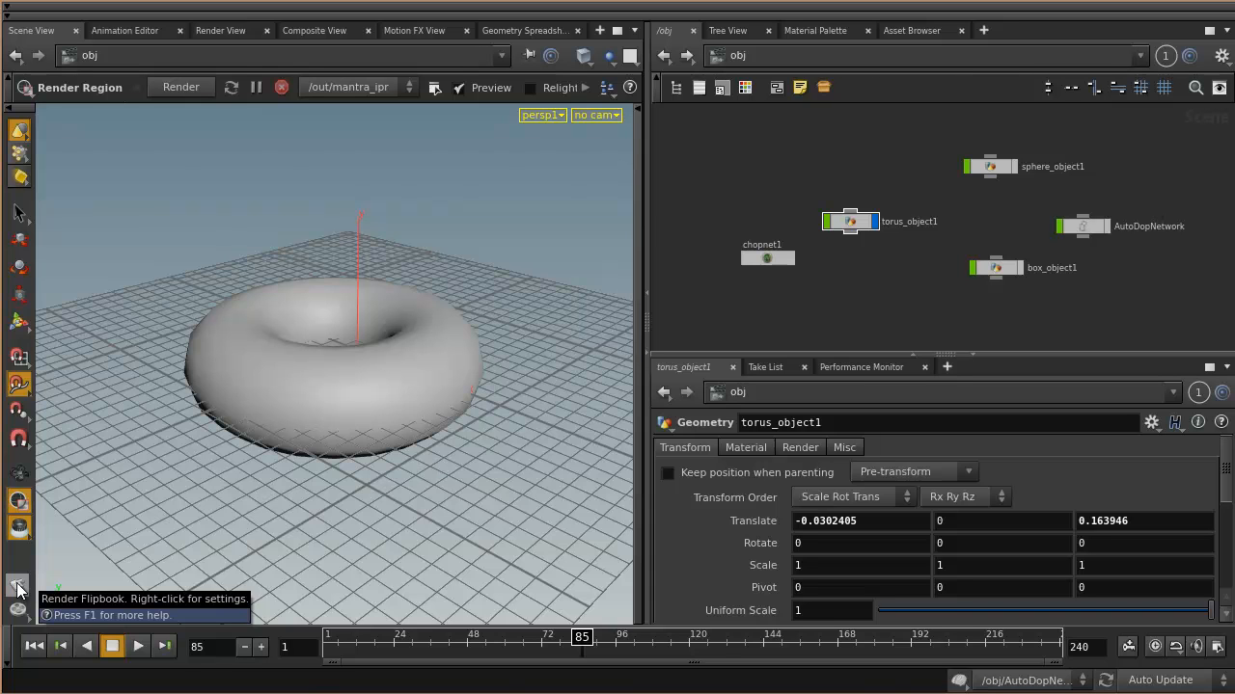
Return the timeline to frame 1, render the viewport with View: Mantra, and close the render window.
drag(581, 642, 302, 653)
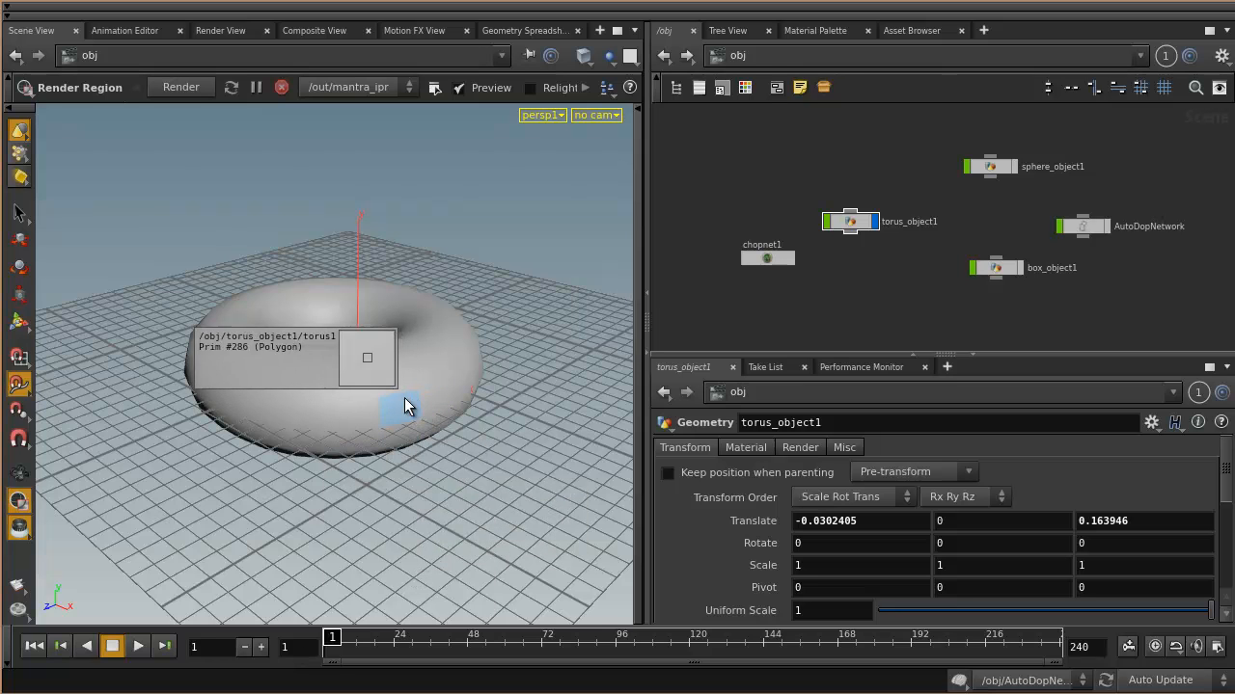
click(17, 214)
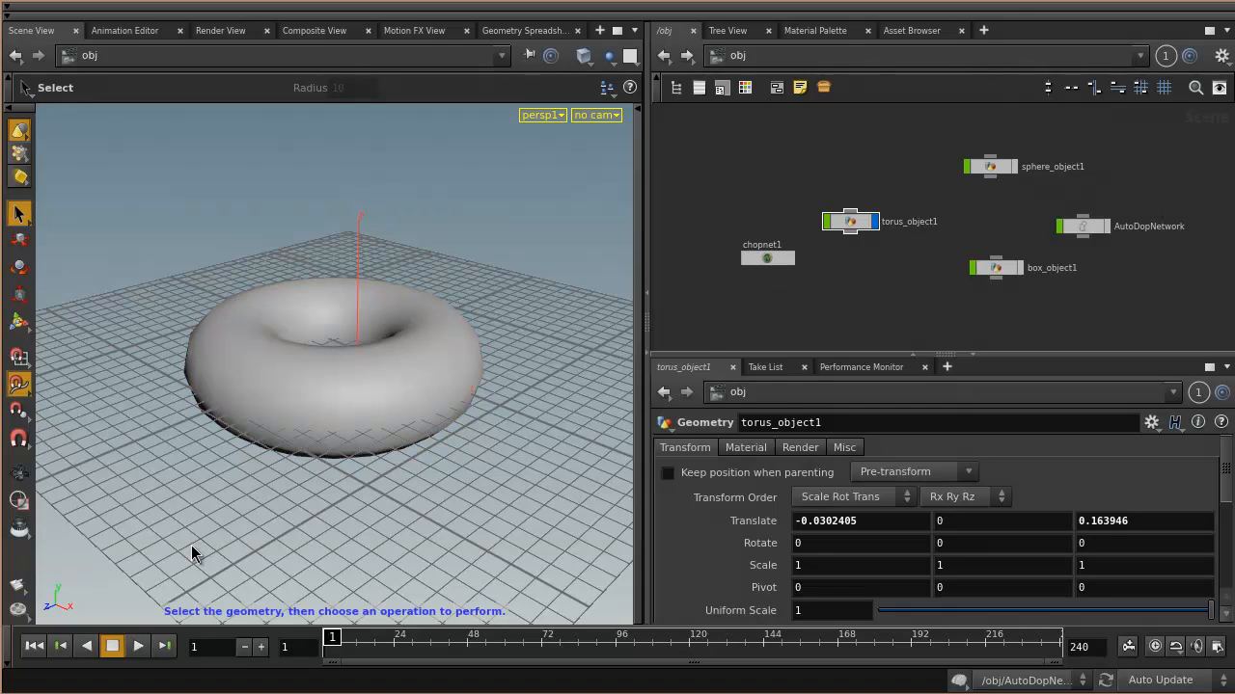
right_click(19, 616)
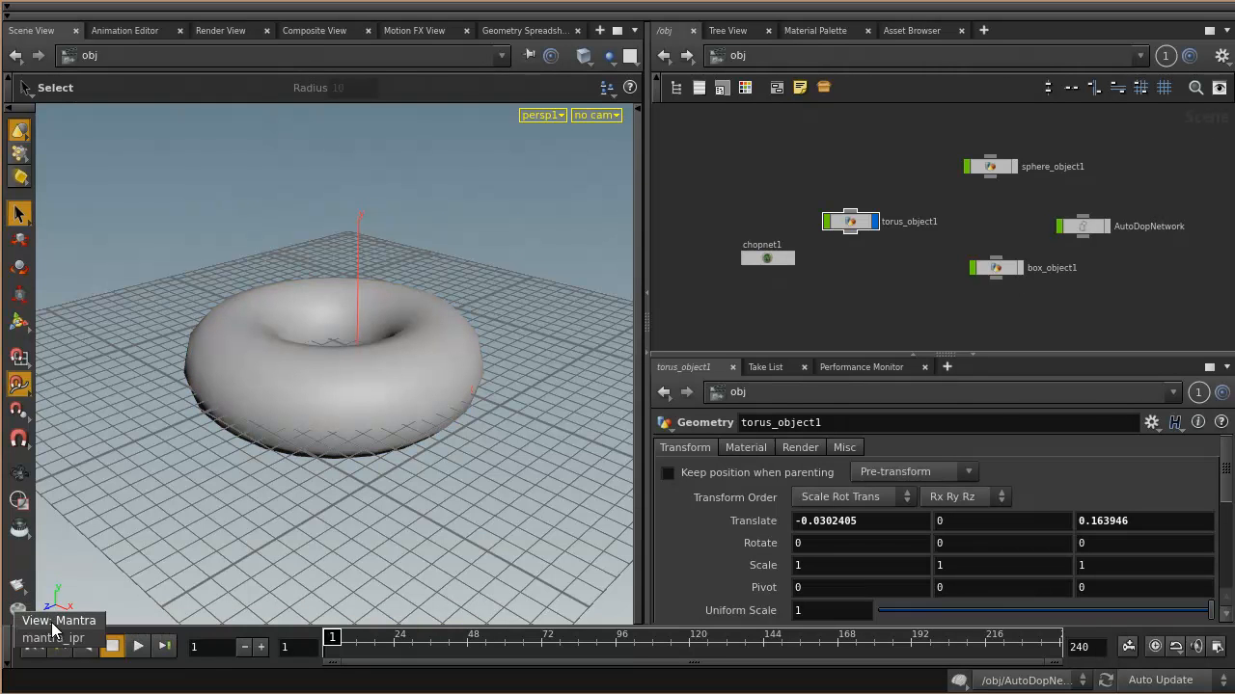
click(70, 620)
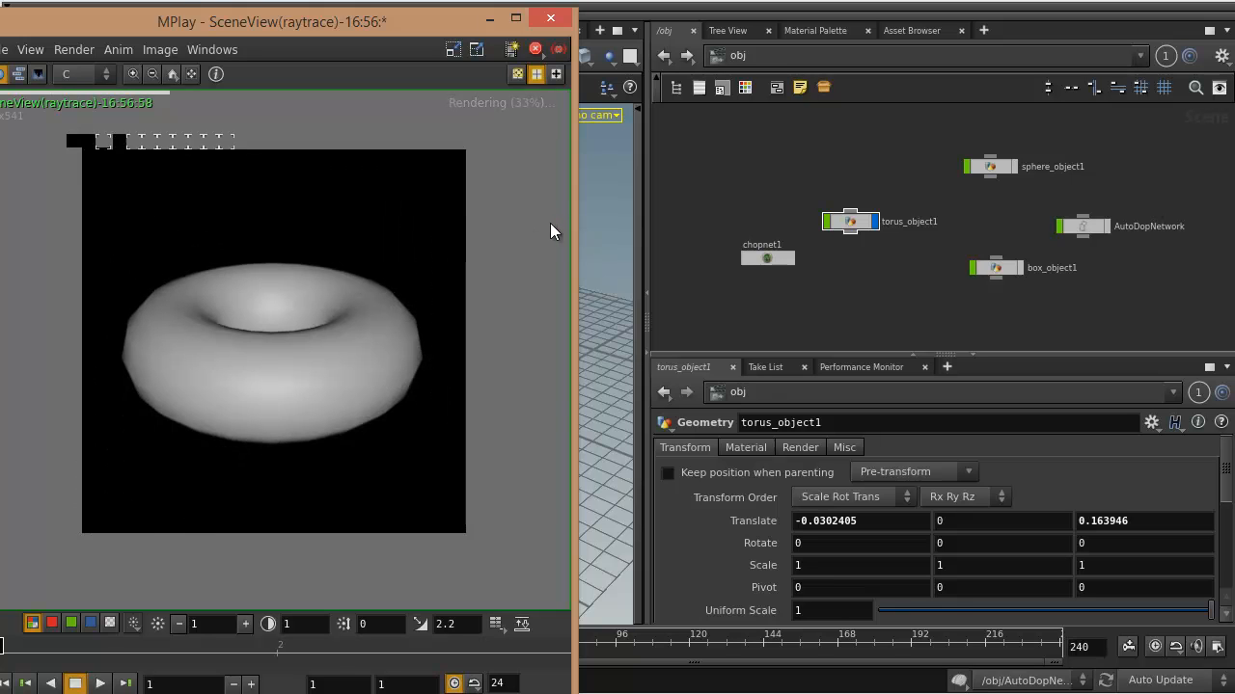
click(551, 19)
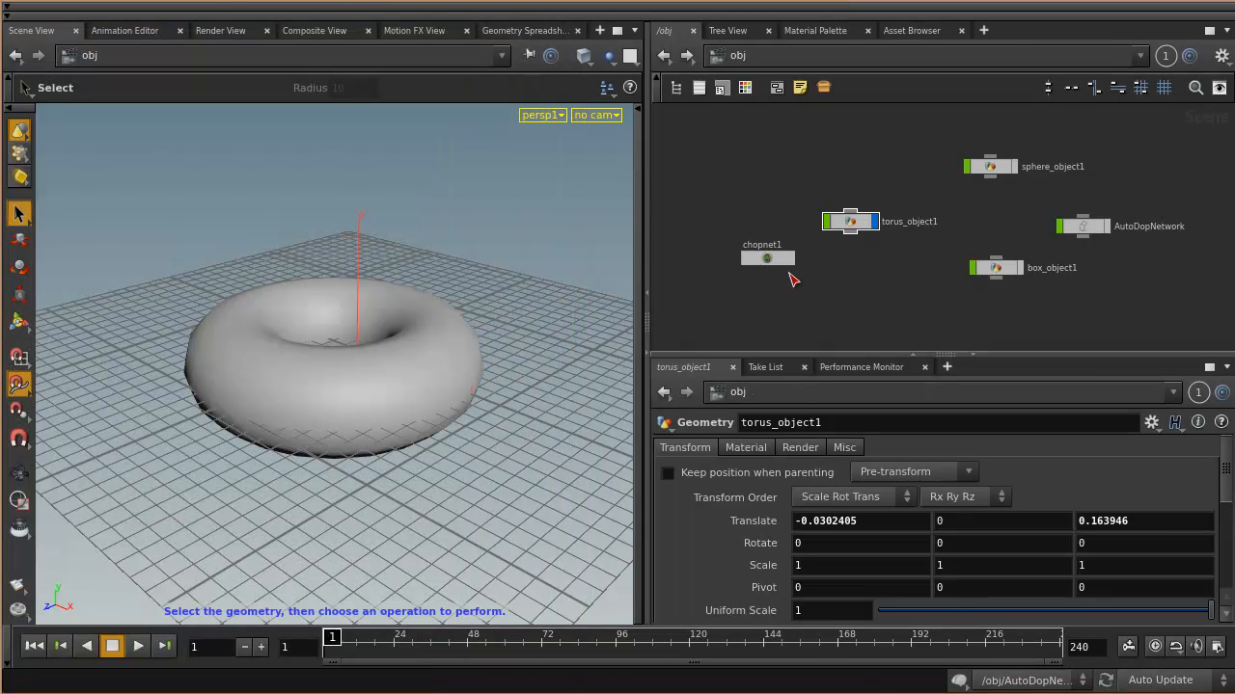
Swap the network and parameter panes, enlarge the network pane, and switch it to the out network.
click(944, 355)
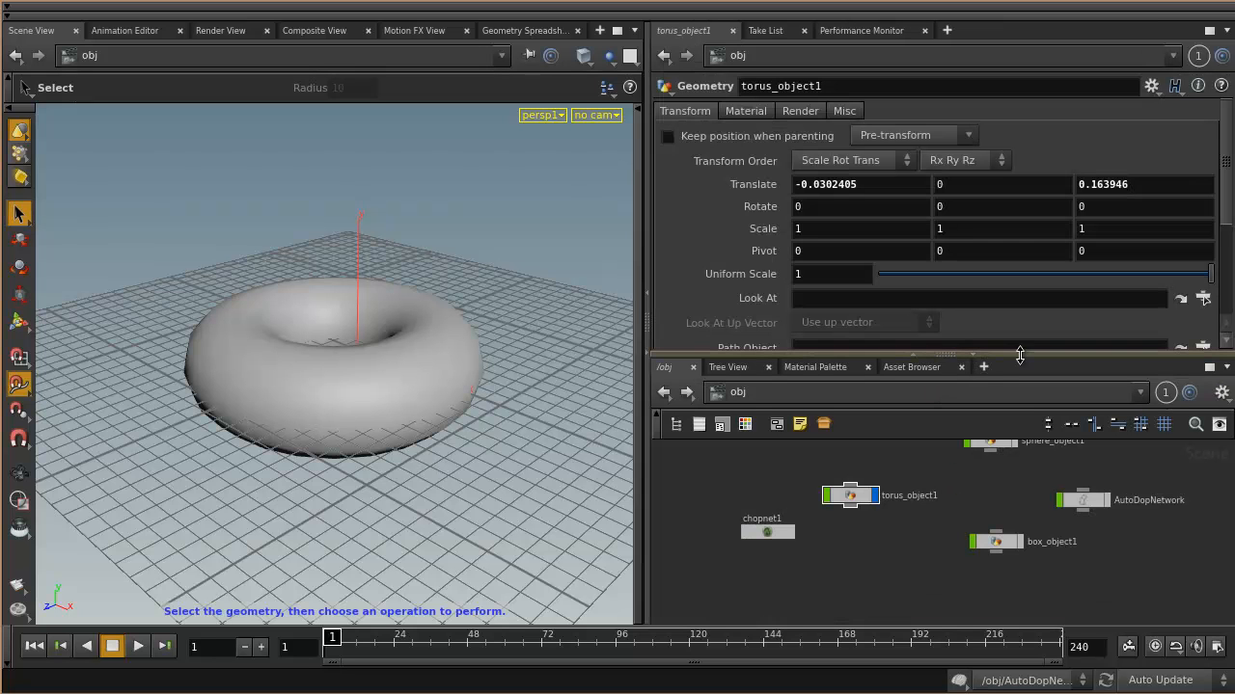
drag(936, 361, 937, 320)
click(845, 355)
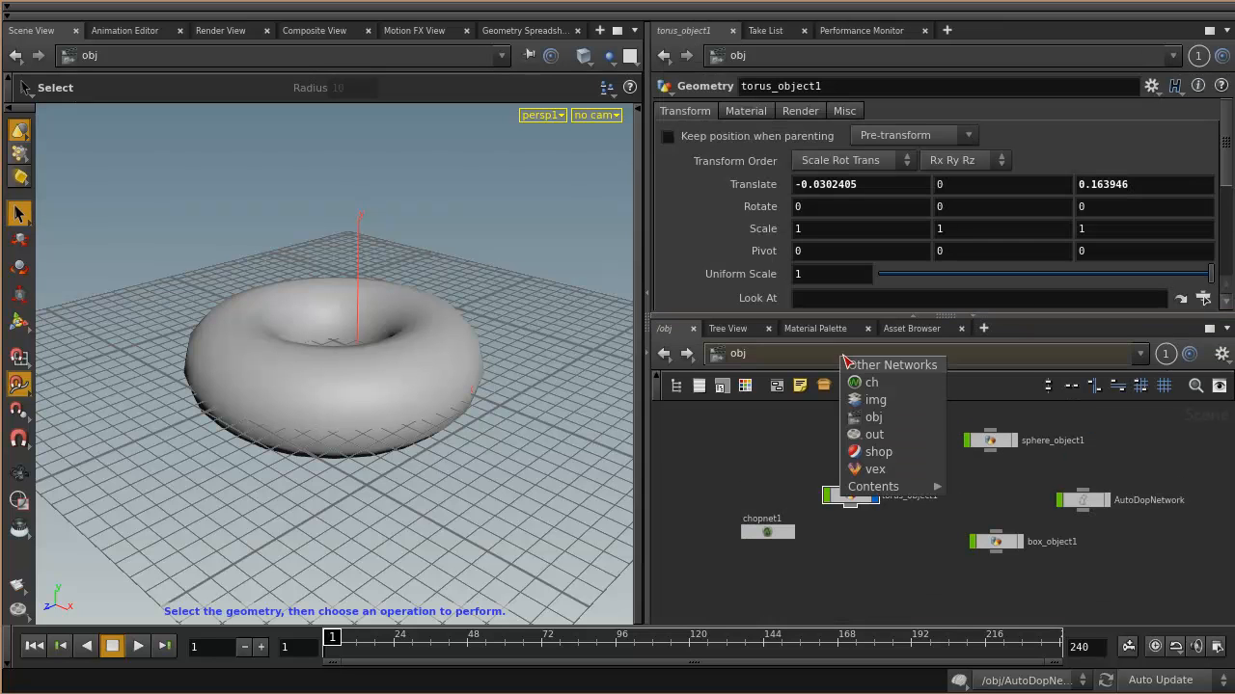
click(880, 435)
Move the mantra_ipr node aside and add a Mantra render node to its left.
drag(959, 506, 1078, 461)
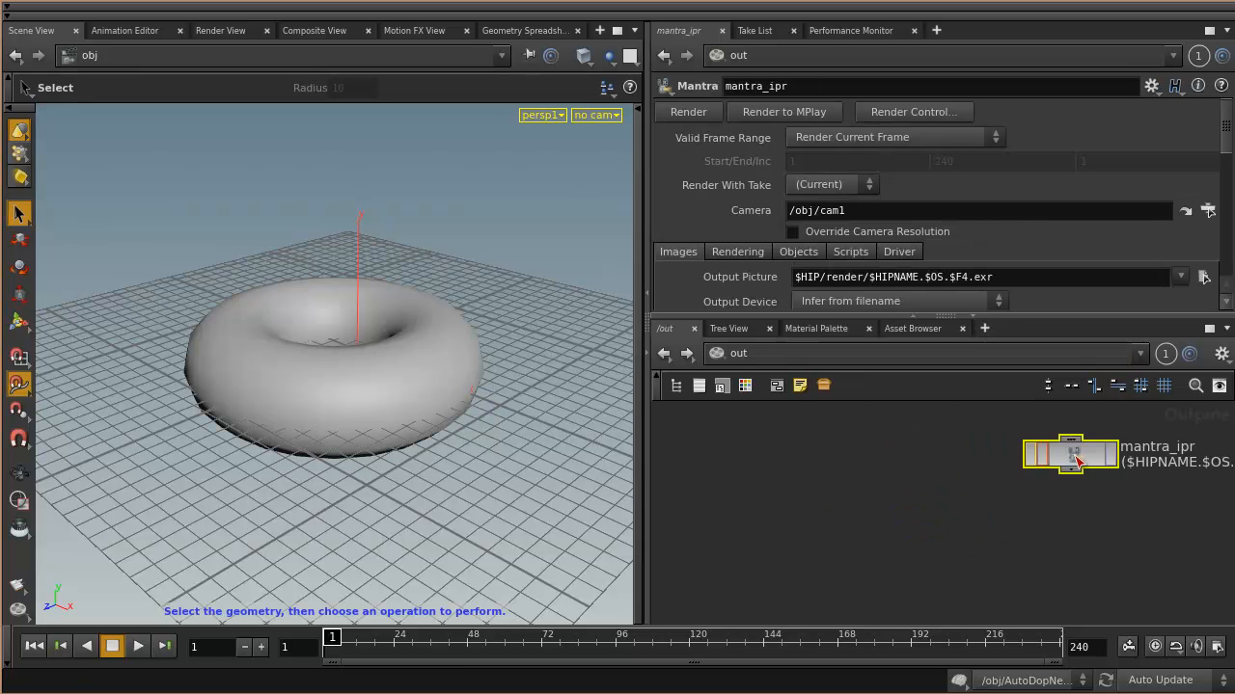
key(Tab)
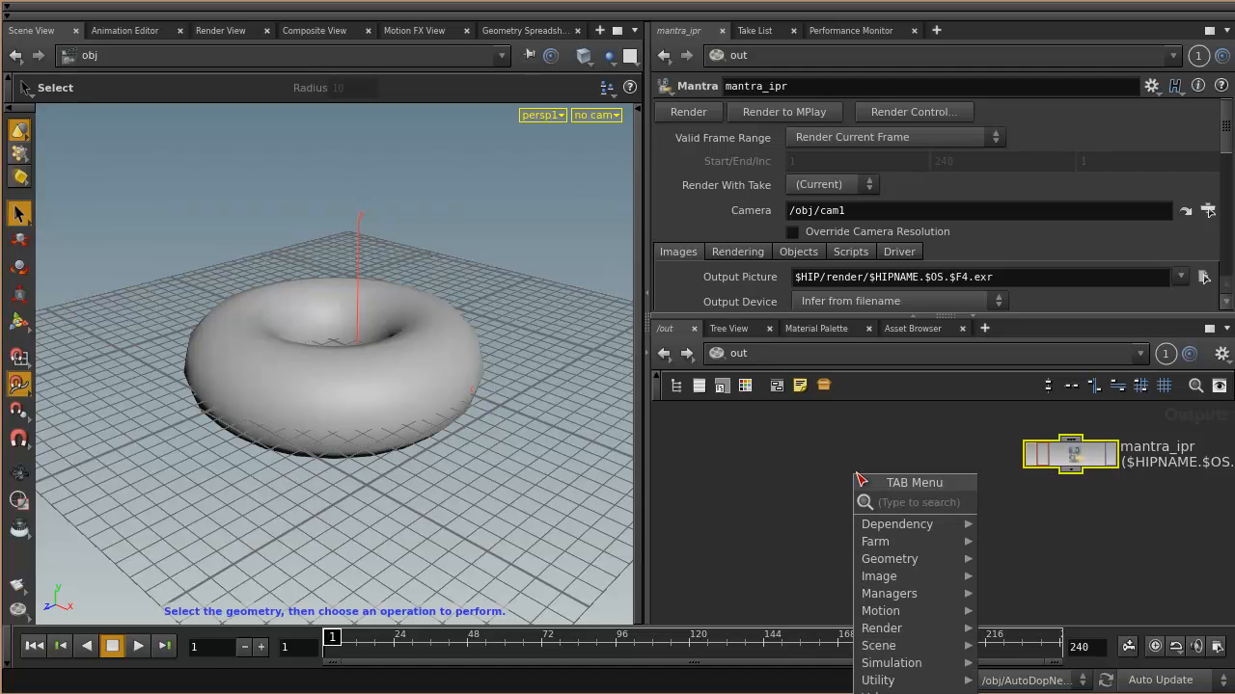
text(m)
key(Return)
click(897, 497)
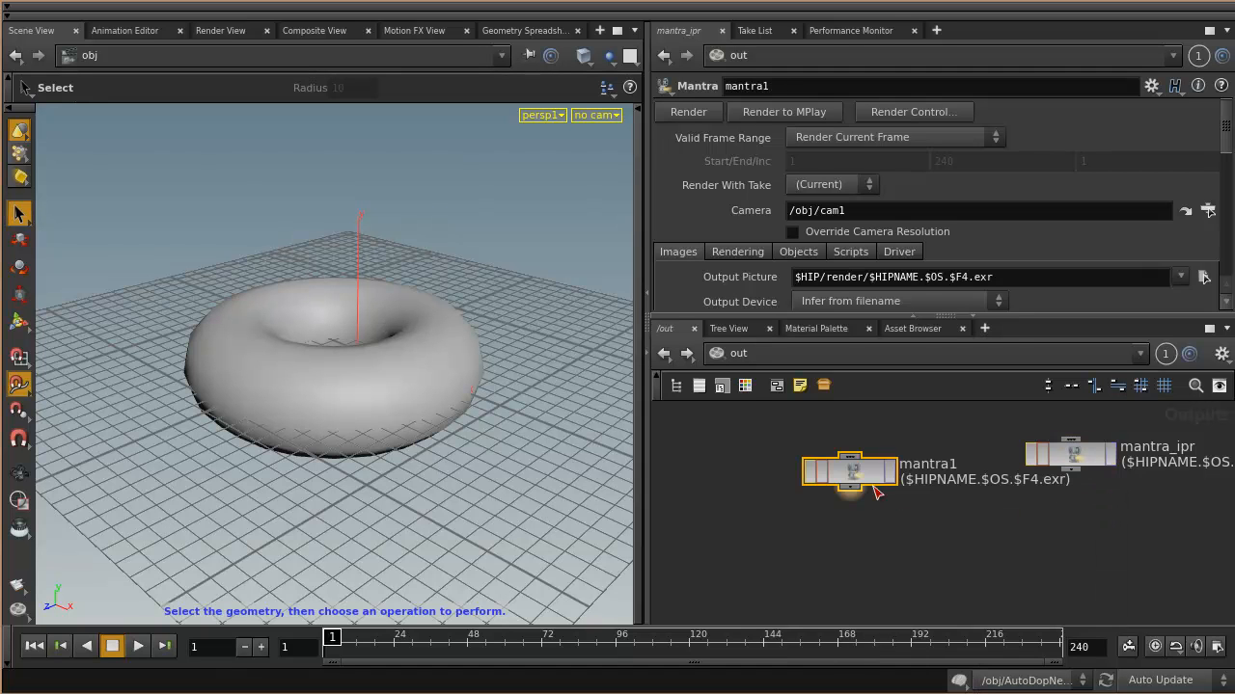
Add a second Mantra render node below the first one and shift mantra_ipr slightly upward.
key(Tab)
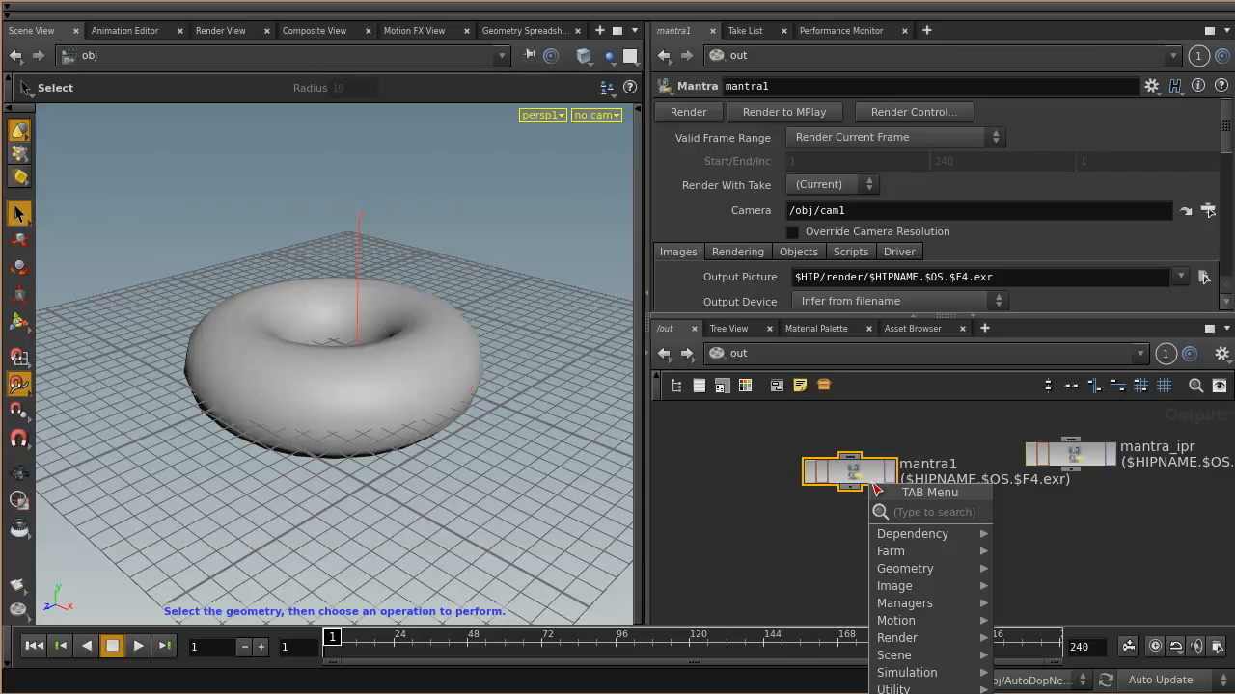
mouse_move(895, 586)
click(1033, 512)
click(988, 570)
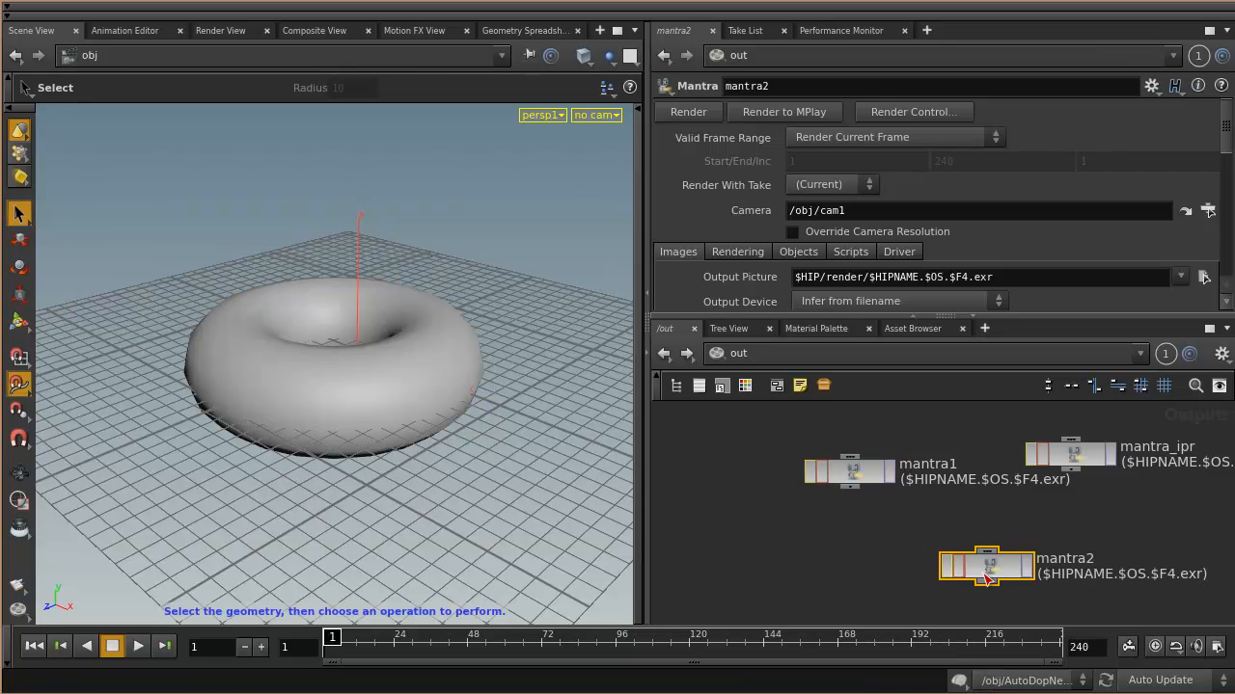
drag(985, 576, 905, 589)
drag(1064, 462, 1066, 444)
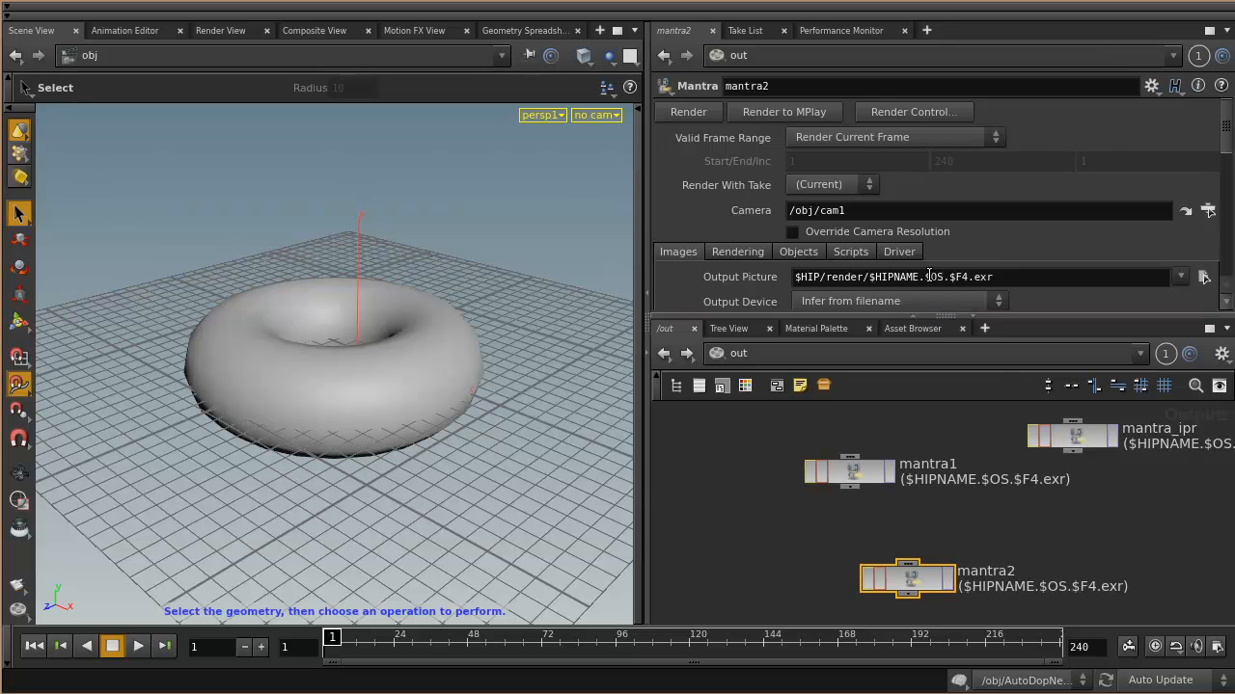
Review the image output and rendering engine settings of the mantra1 node.
click(865, 475)
scroll(872, 214, down, 3)
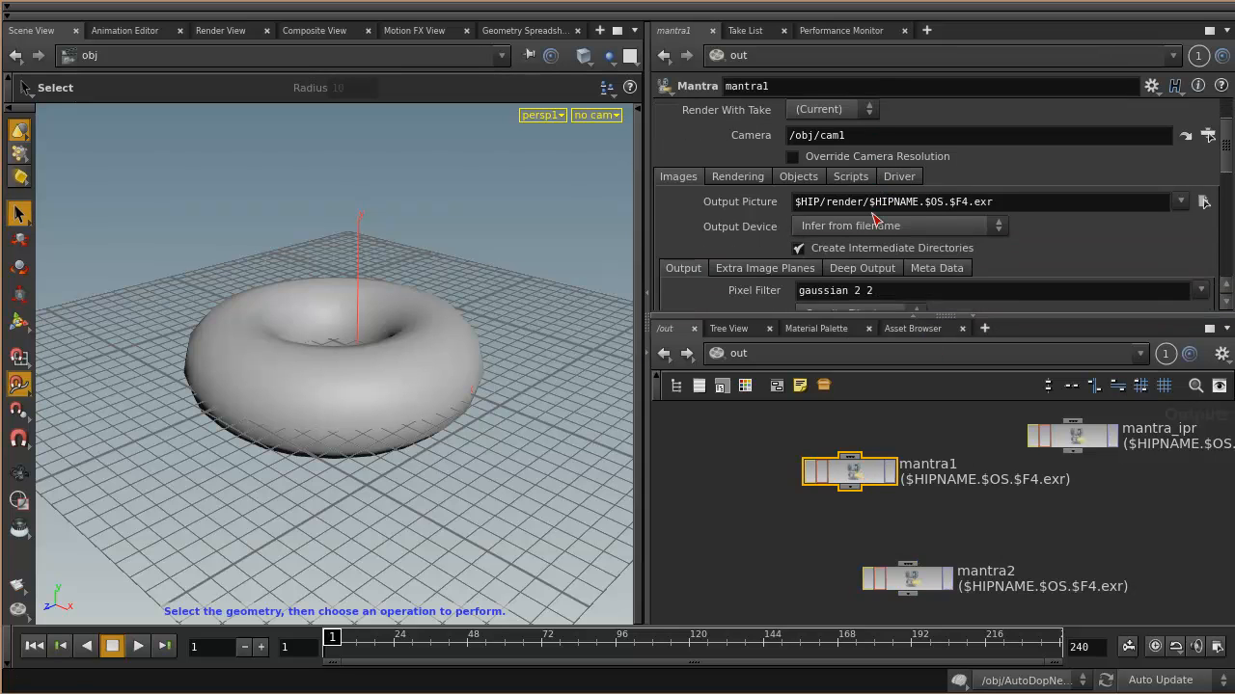
scroll(874, 247, up, 2)
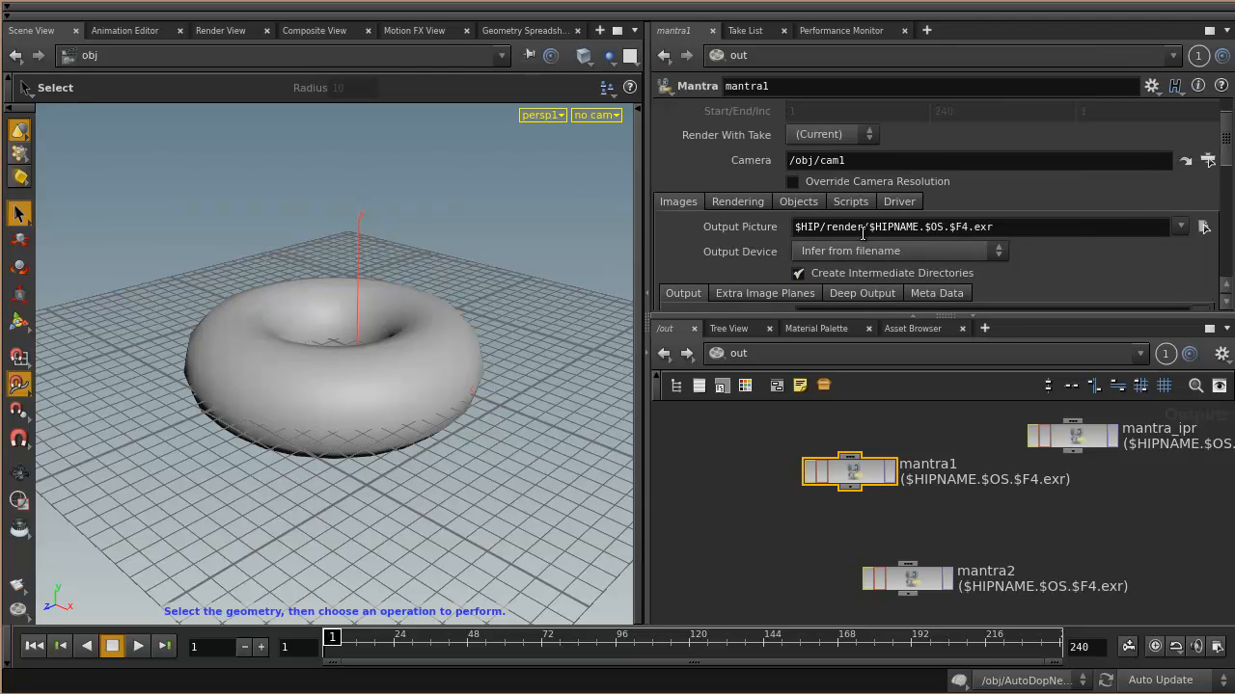
click(758, 204)
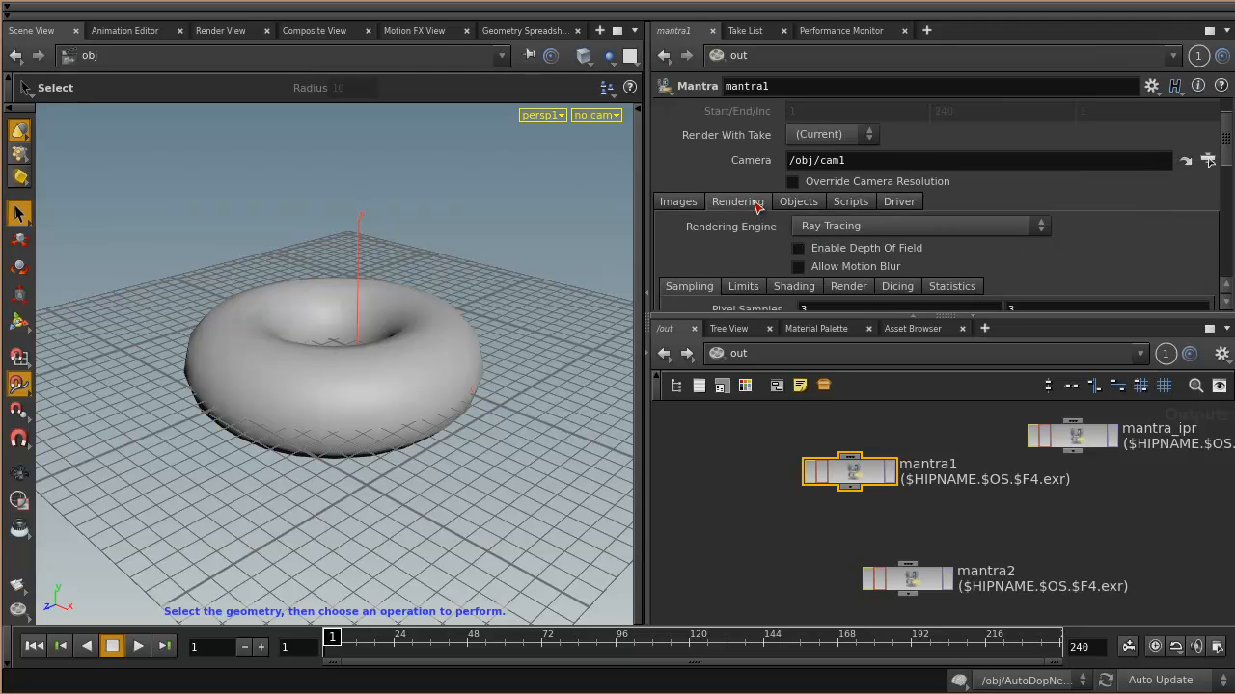
Set the rendering engine of the mantra2 node to Micropolygon Rendering.
click(912, 582)
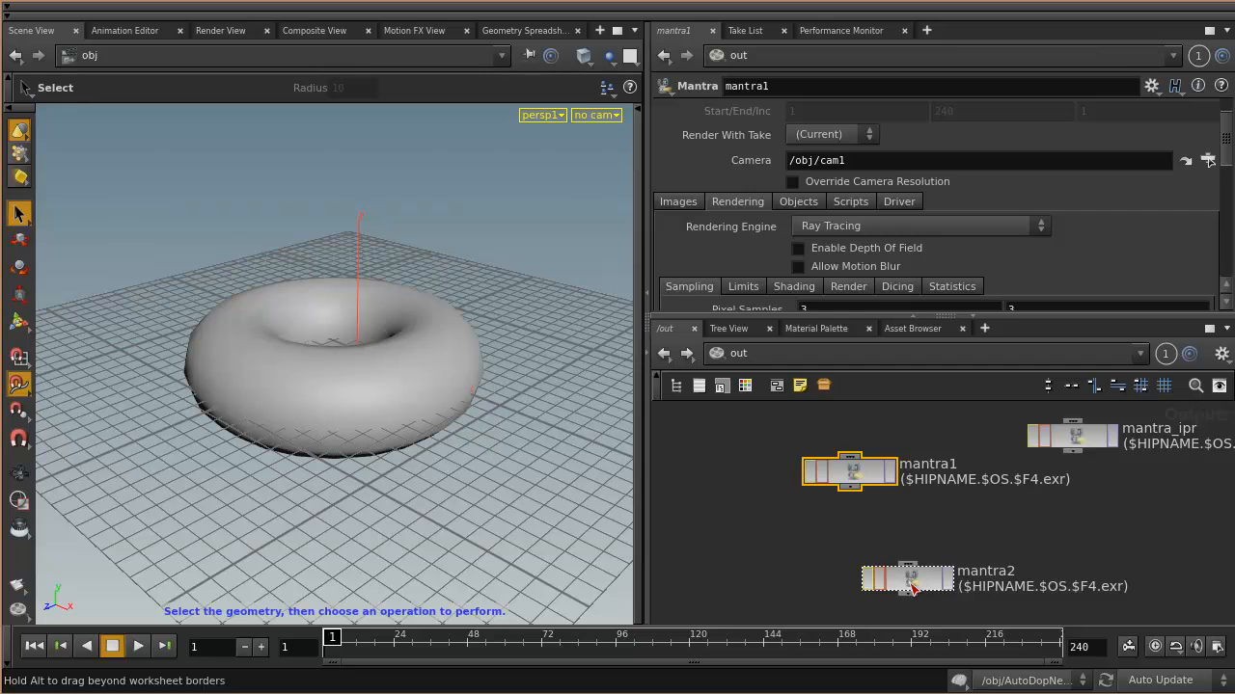
click(758, 204)
click(839, 228)
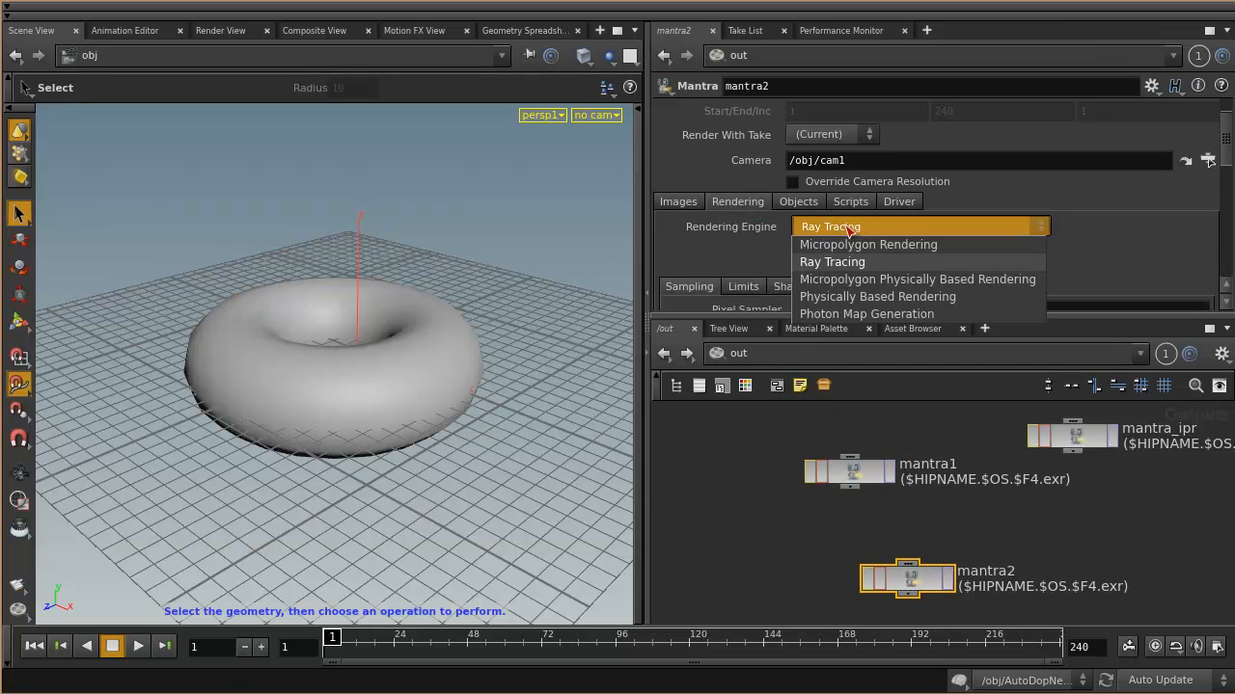
click(848, 247)
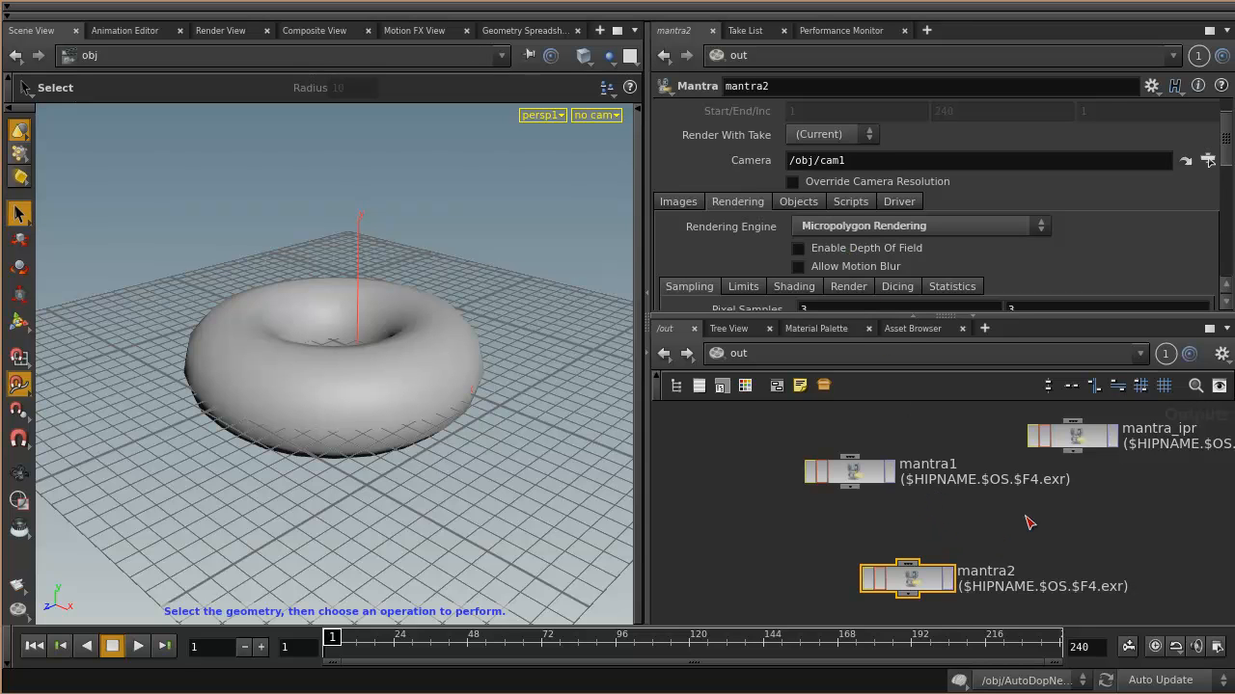
Set the rendering engine of mantra_ipr to Physically Based Rendering and reposition the node level with mantra1.
click(1081, 441)
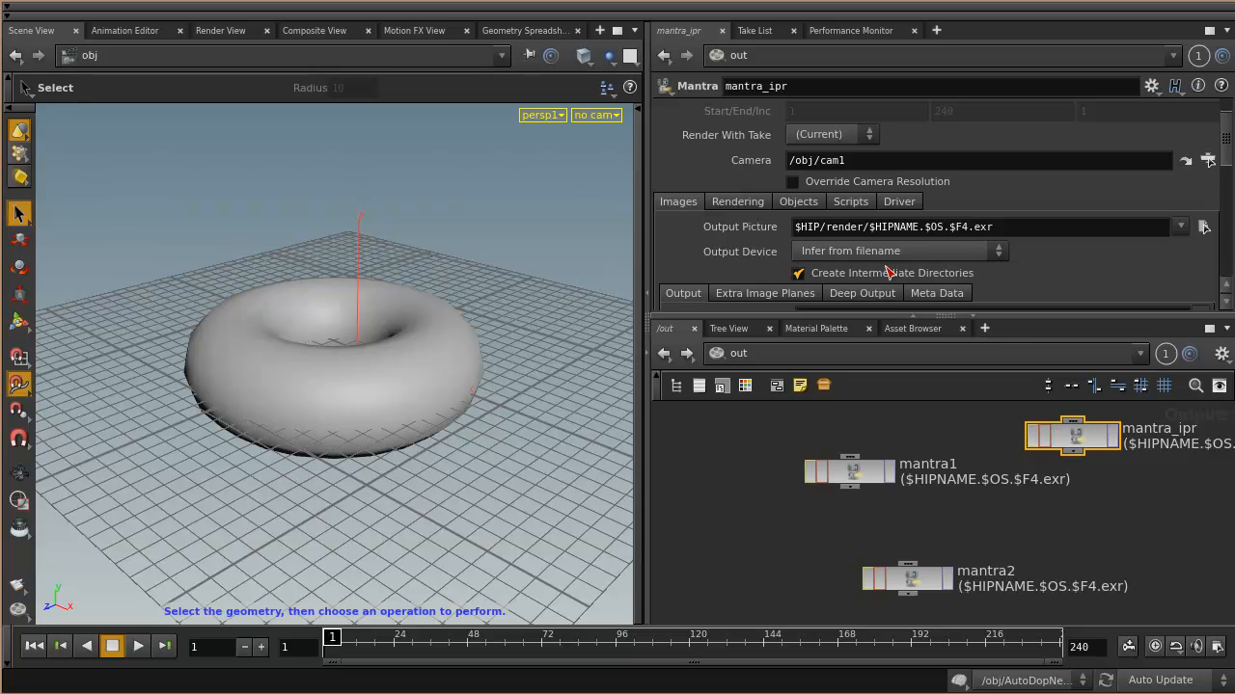
click(745, 207)
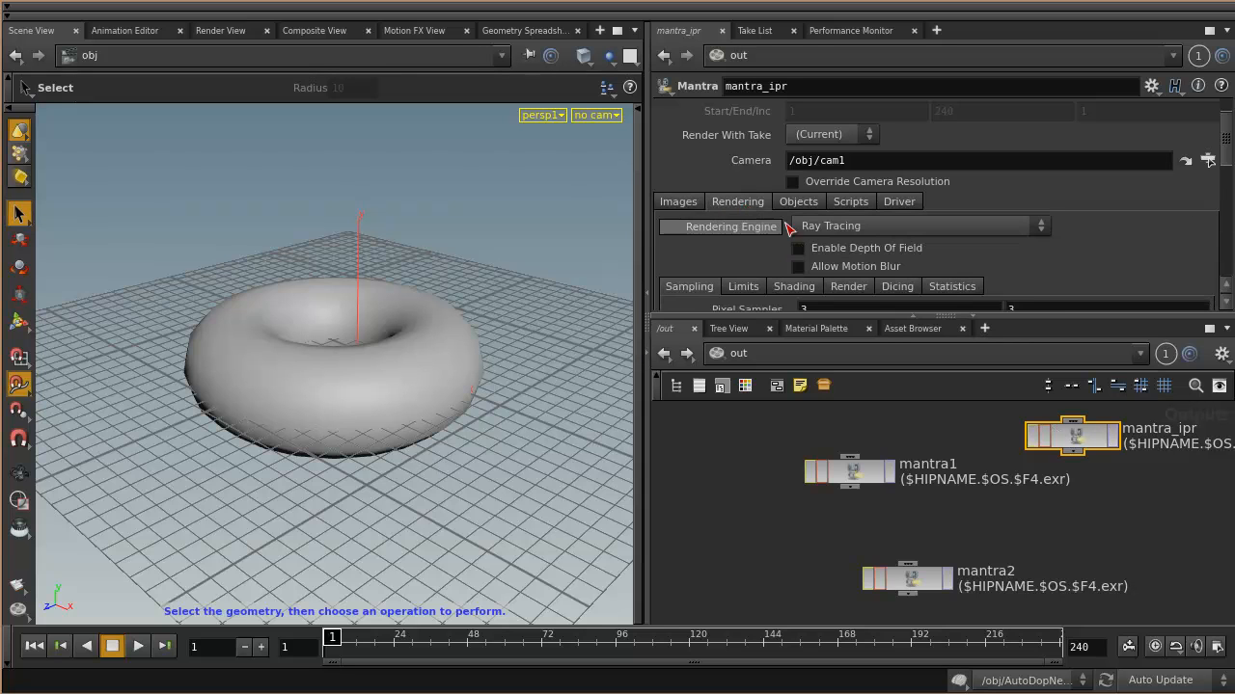
click(879, 230)
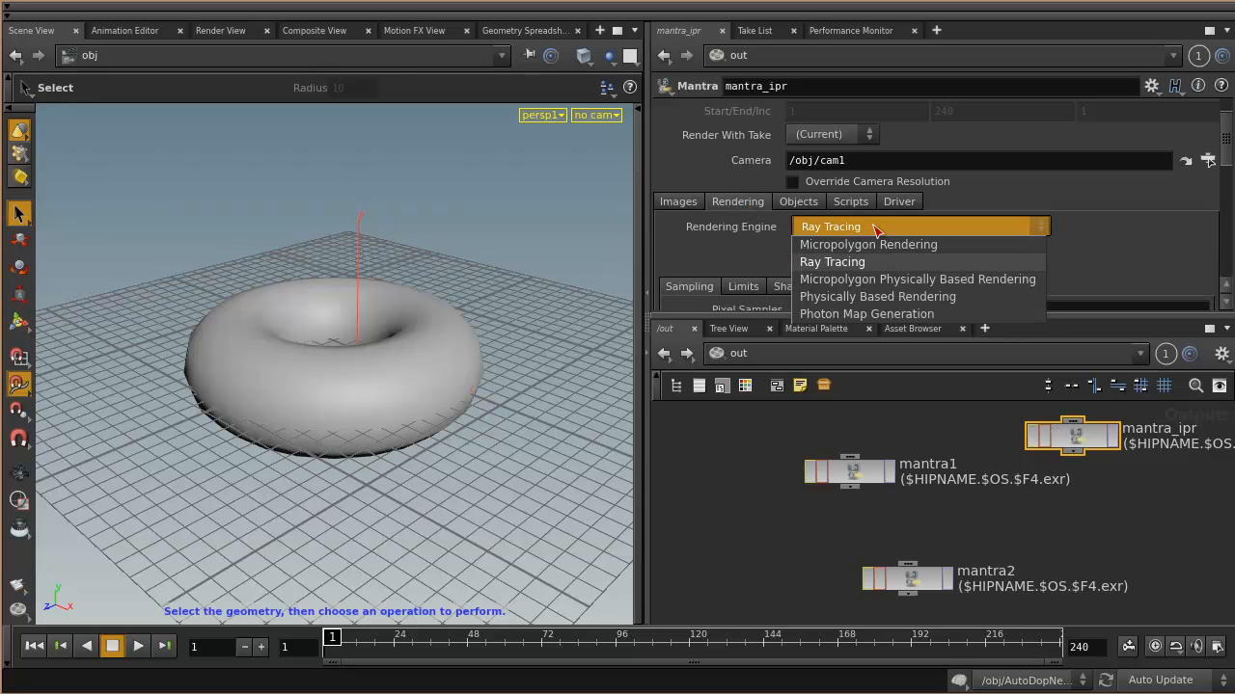
click(890, 302)
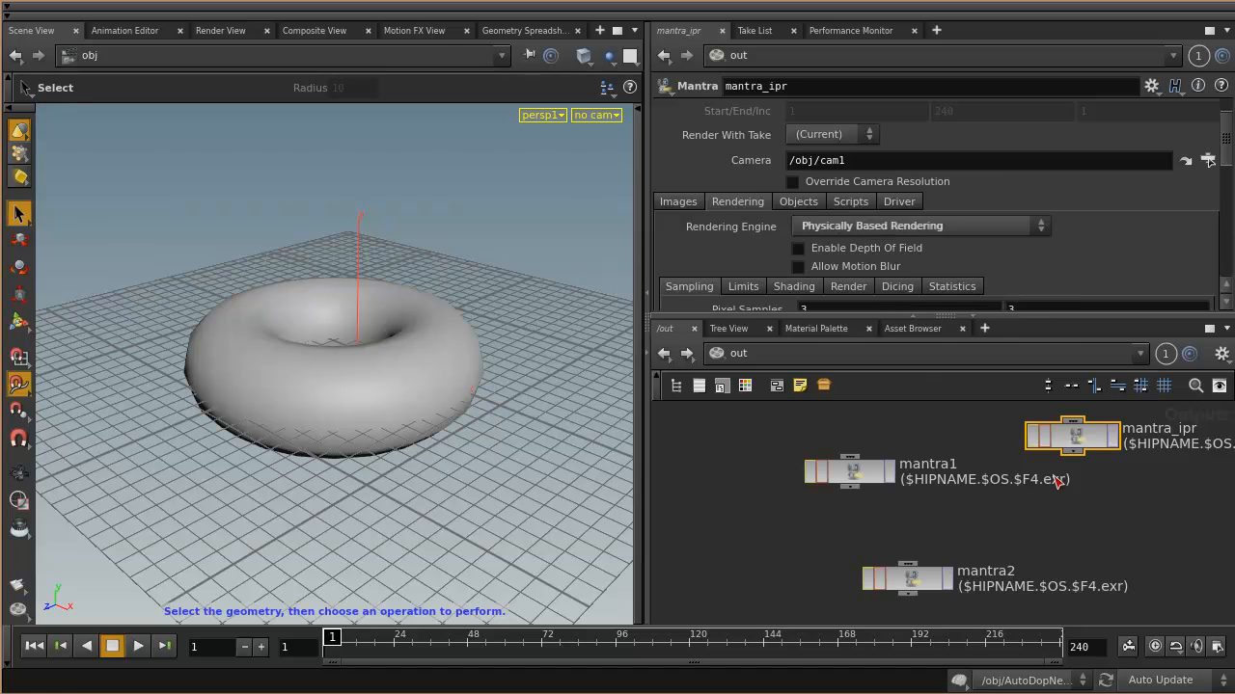
drag(1081, 445, 1100, 473)
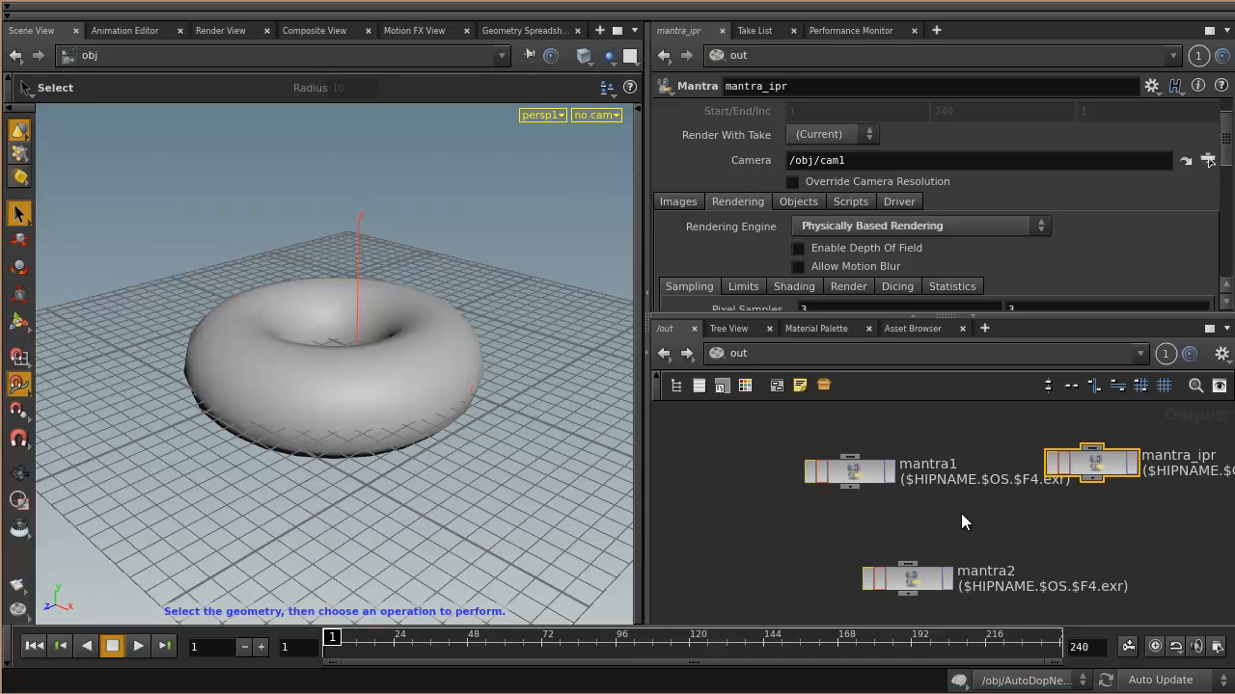
Shift the mantra1 node left in the out network and rename it mantra_raytrace.
drag(840, 484, 763, 473)
click(17, 609)
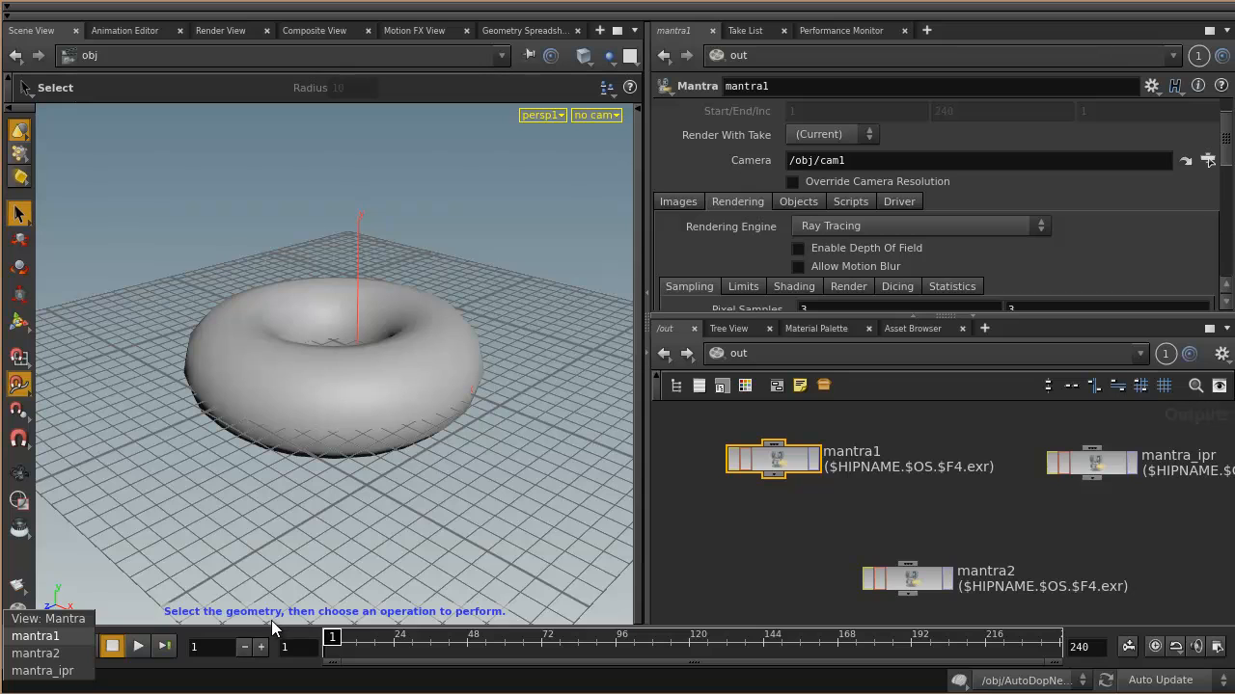
click(870, 455)
click(876, 452)
click(783, 463)
click(879, 450)
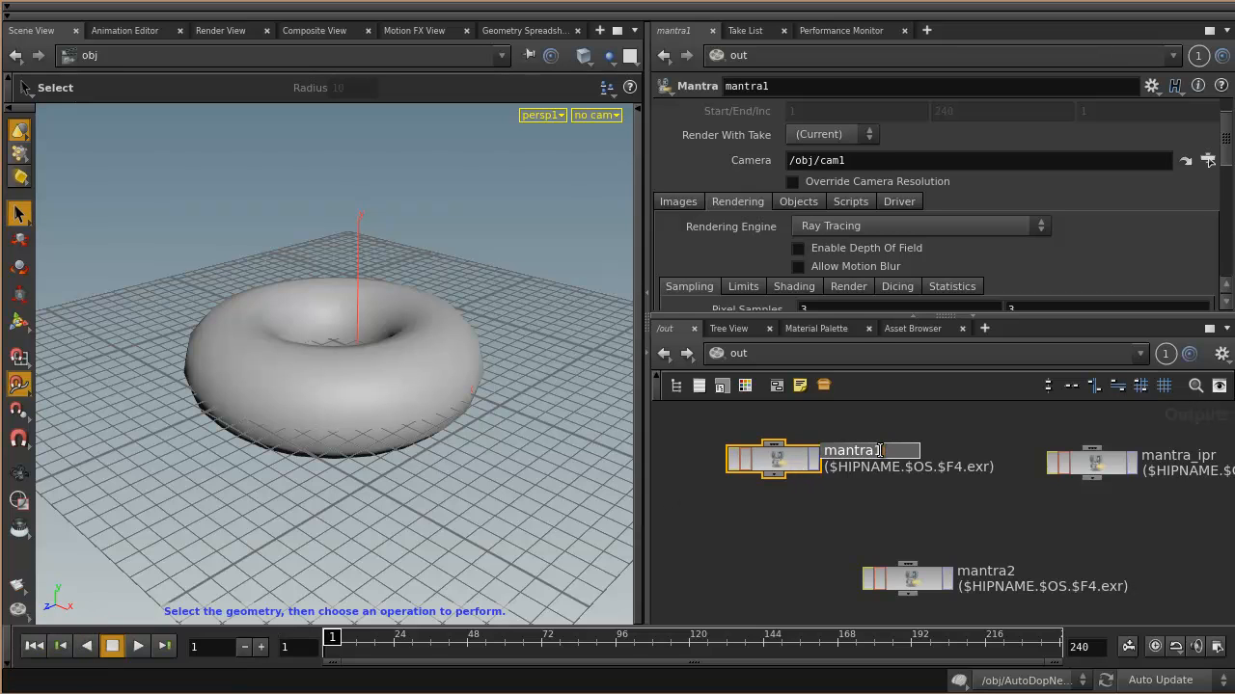
drag(876, 450, 903, 453)
text(_raytrace)
Rename the mantra2 node mantra_micropoly and check the list of render nodes offered by the viewport's render tool.
click(919, 557)
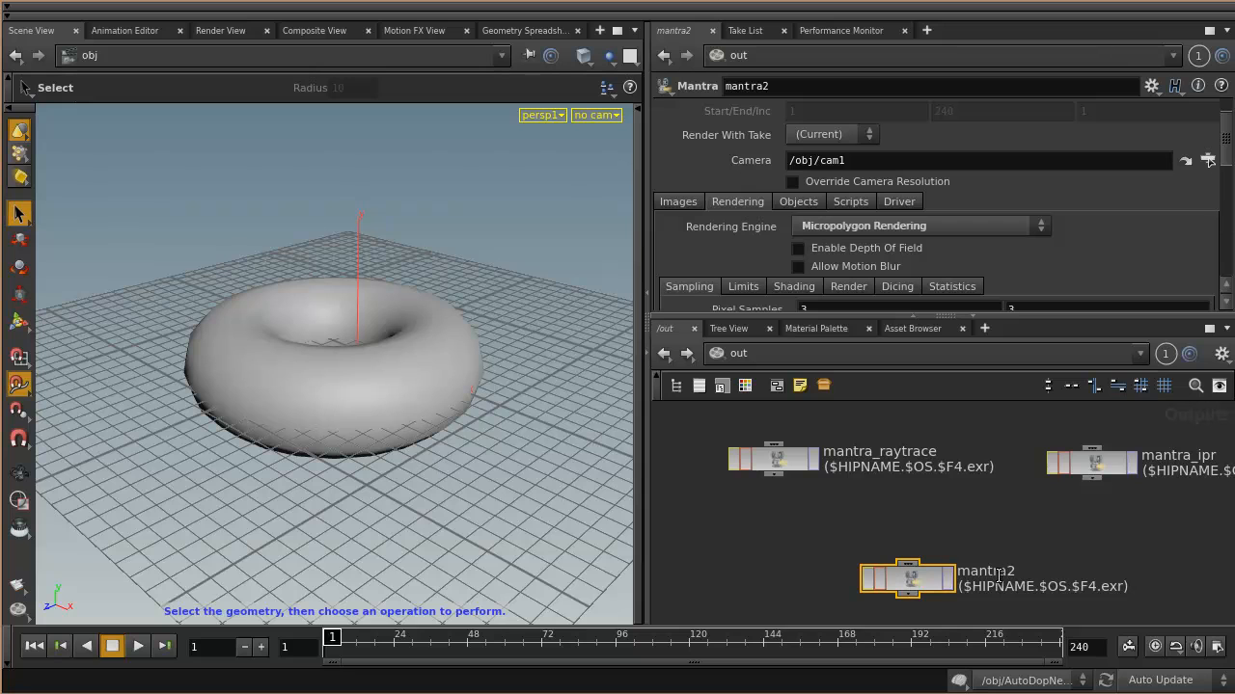
click(1013, 570)
drag(1013, 570, 1027, 567)
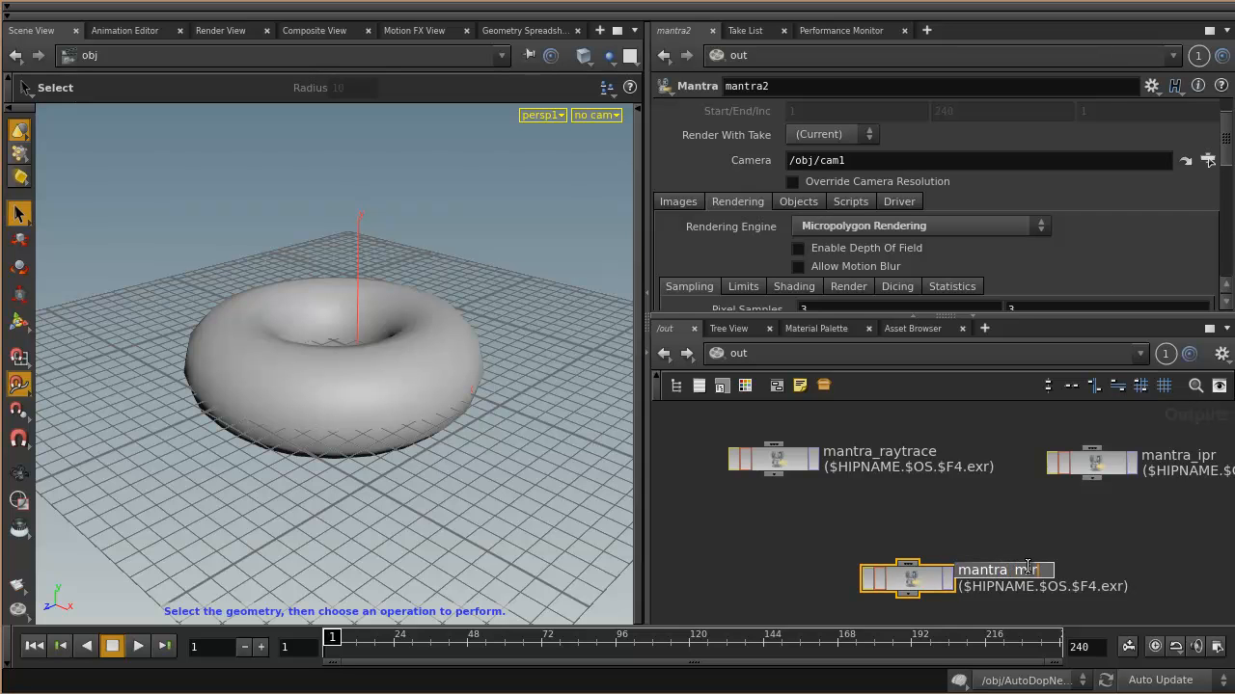
text(_micropoly)
click(1036, 569)
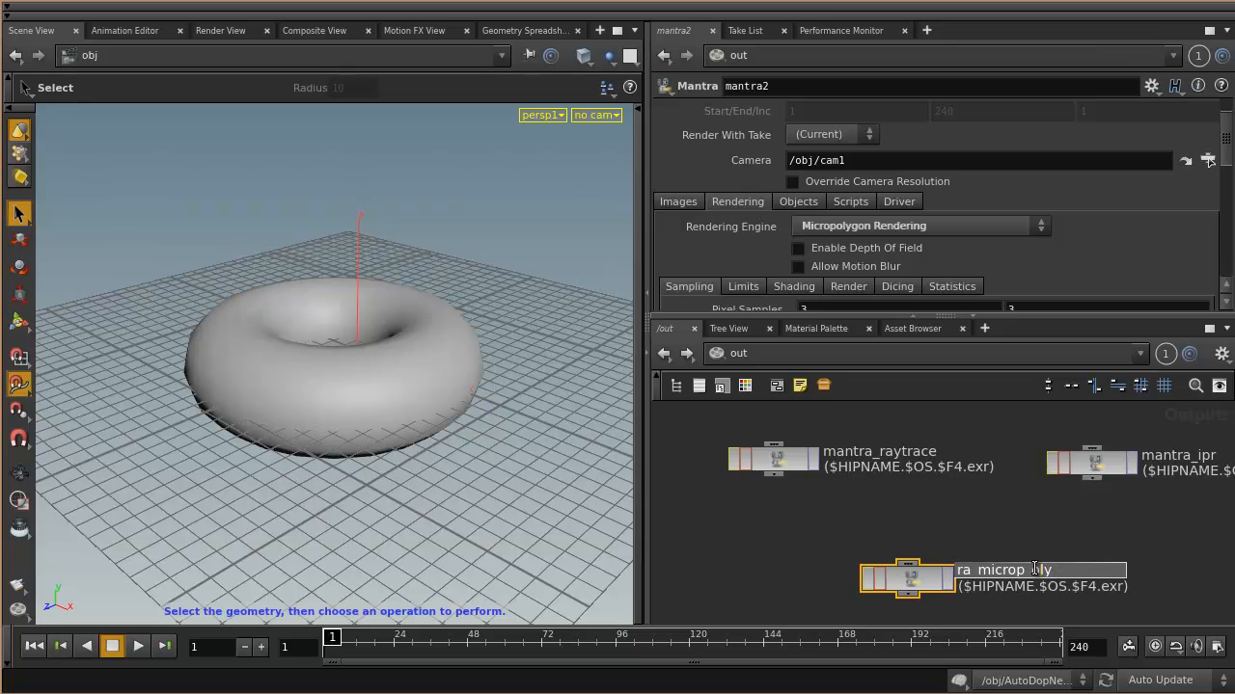
key(Return)
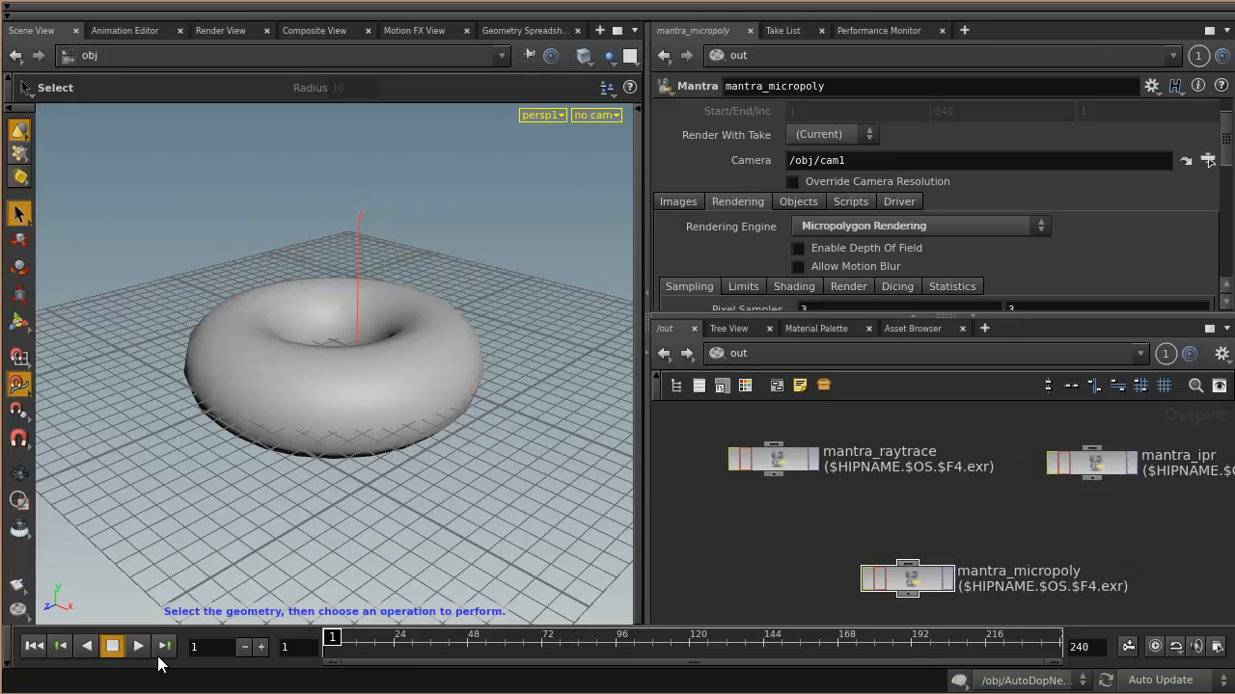
click(19, 615)
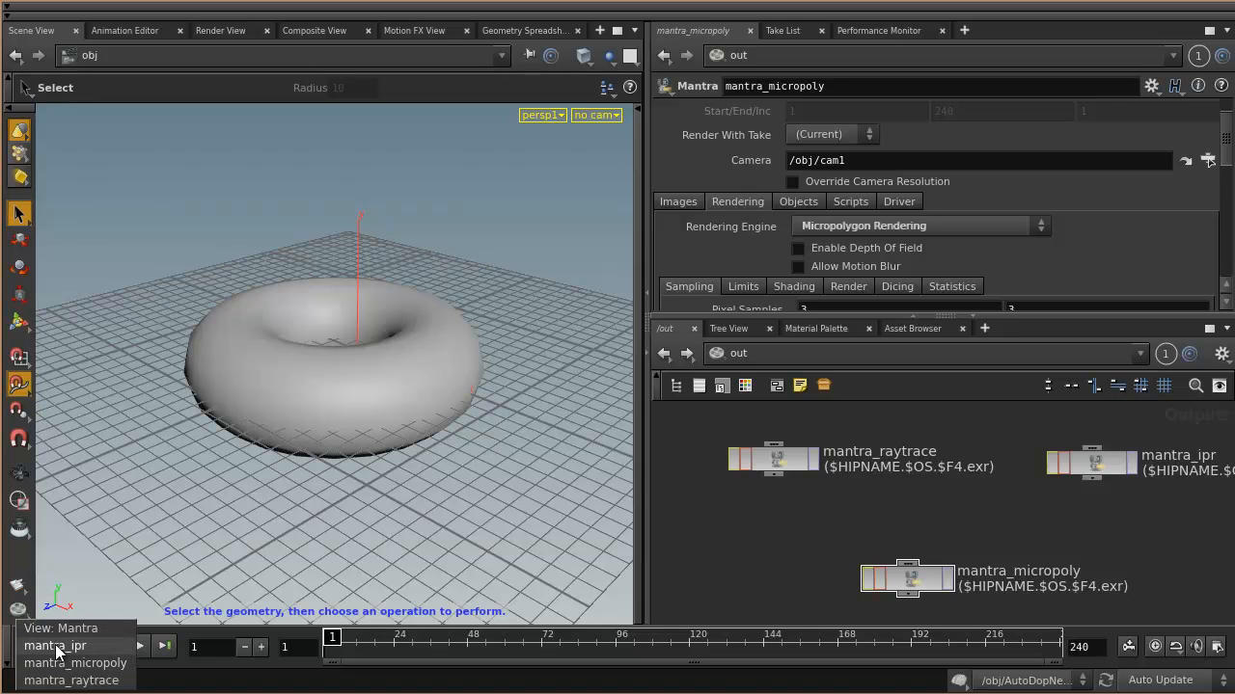
click(767, 532)
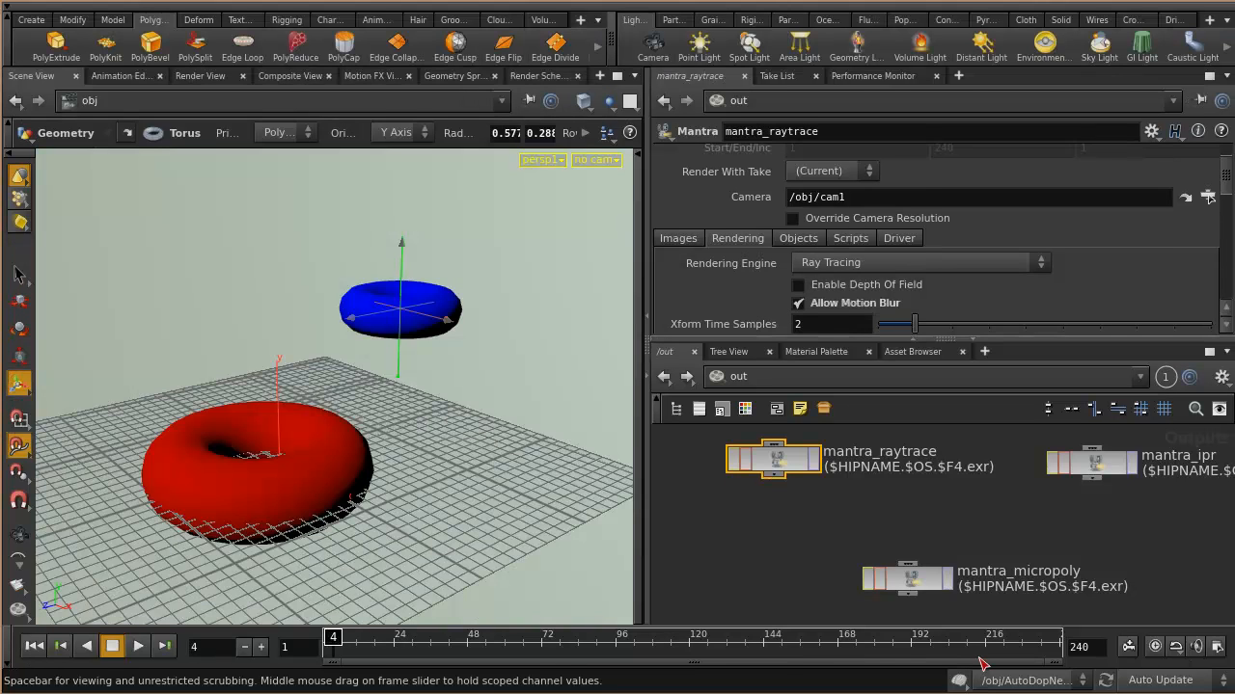
Scrub the timeline, play the animation forward and backward, stop it and return to frame 1.
click(422, 641)
drag(384, 644, 351, 646)
click(137, 647)
click(111, 646)
click(88, 647)
click(111, 644)
click(33, 646)
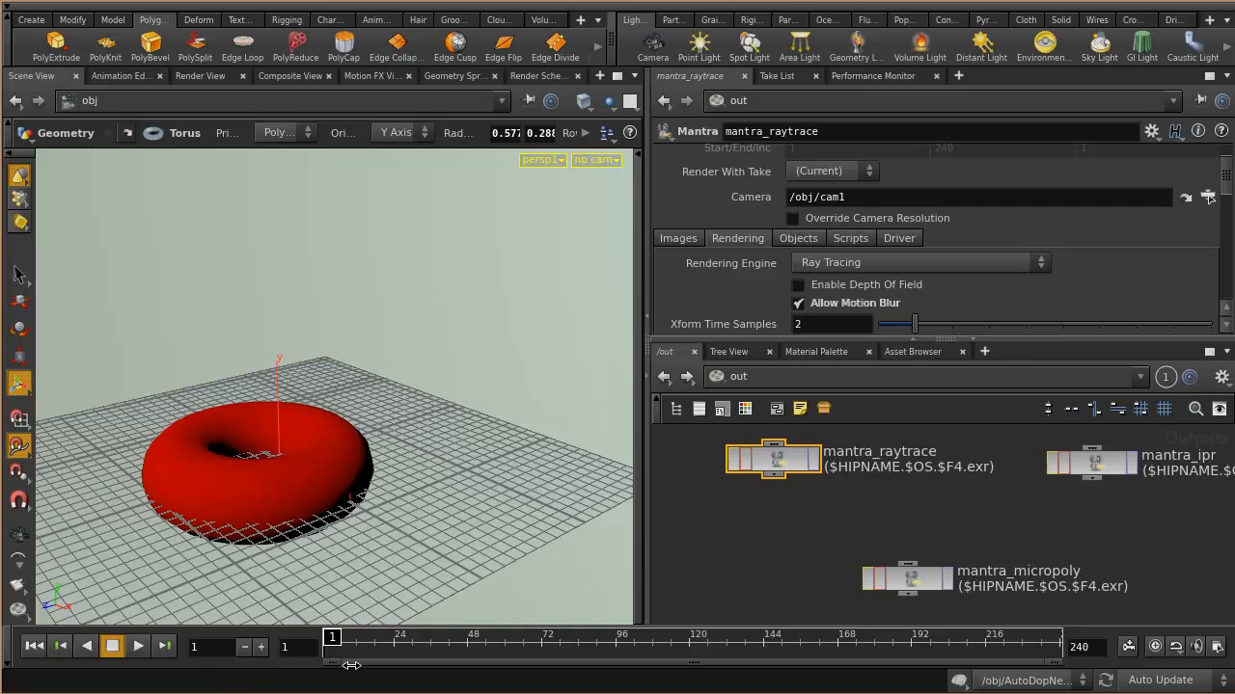
Turn on automatic keyframing and keyframe the red torus's Translate values at frame 1.
click(1130, 654)
click(355, 480)
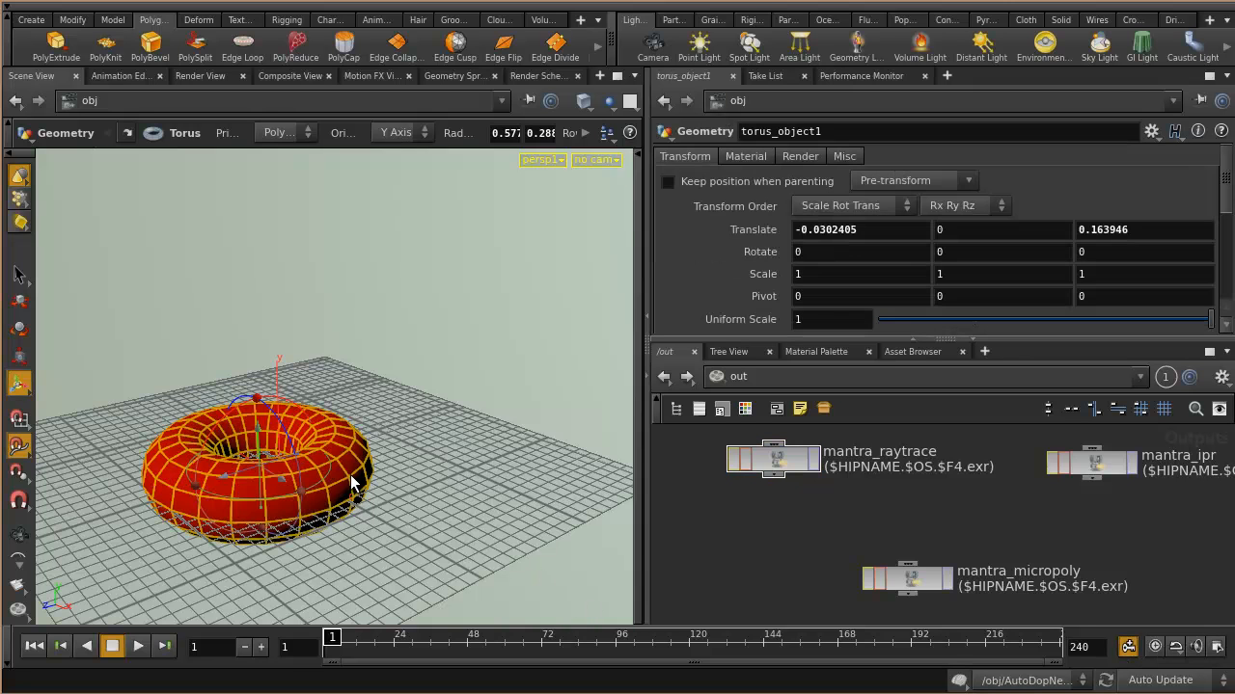
alt+click(742, 236)
Animate the torus by moving it to about -1.81 in Z at frame 14 and raising it to about 1.0 in Y at frame 43.
drag(350, 651, 364, 648)
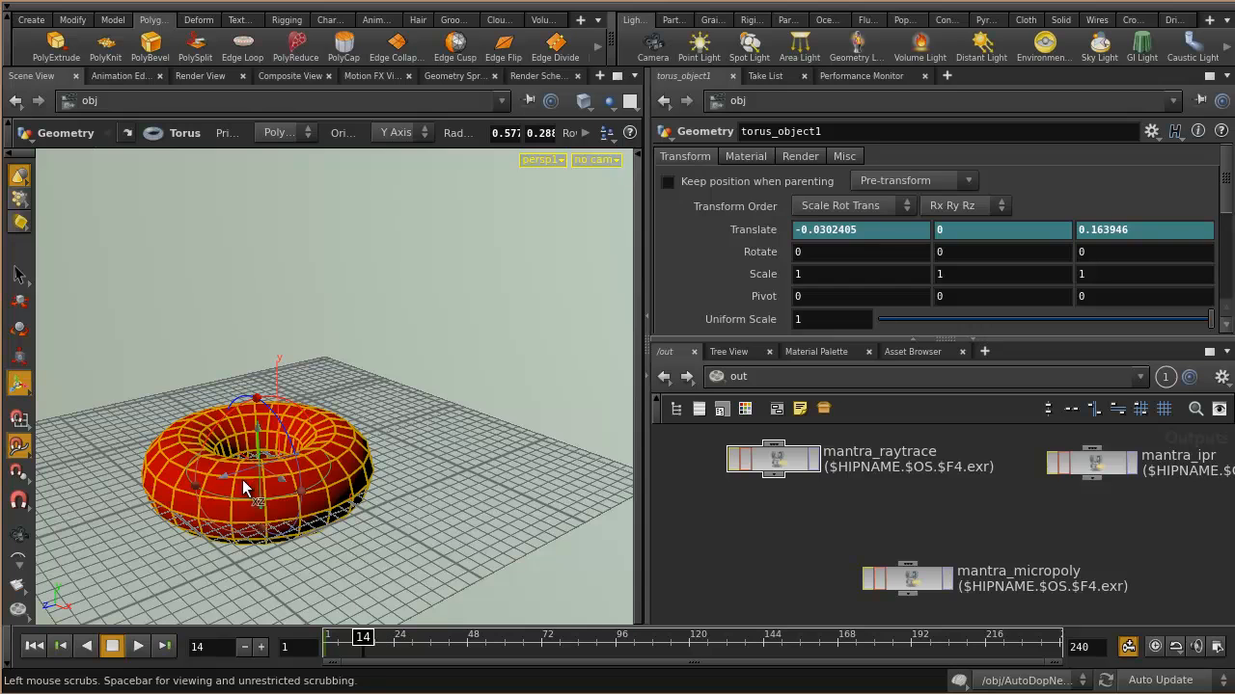
drag(261, 471, 516, 413)
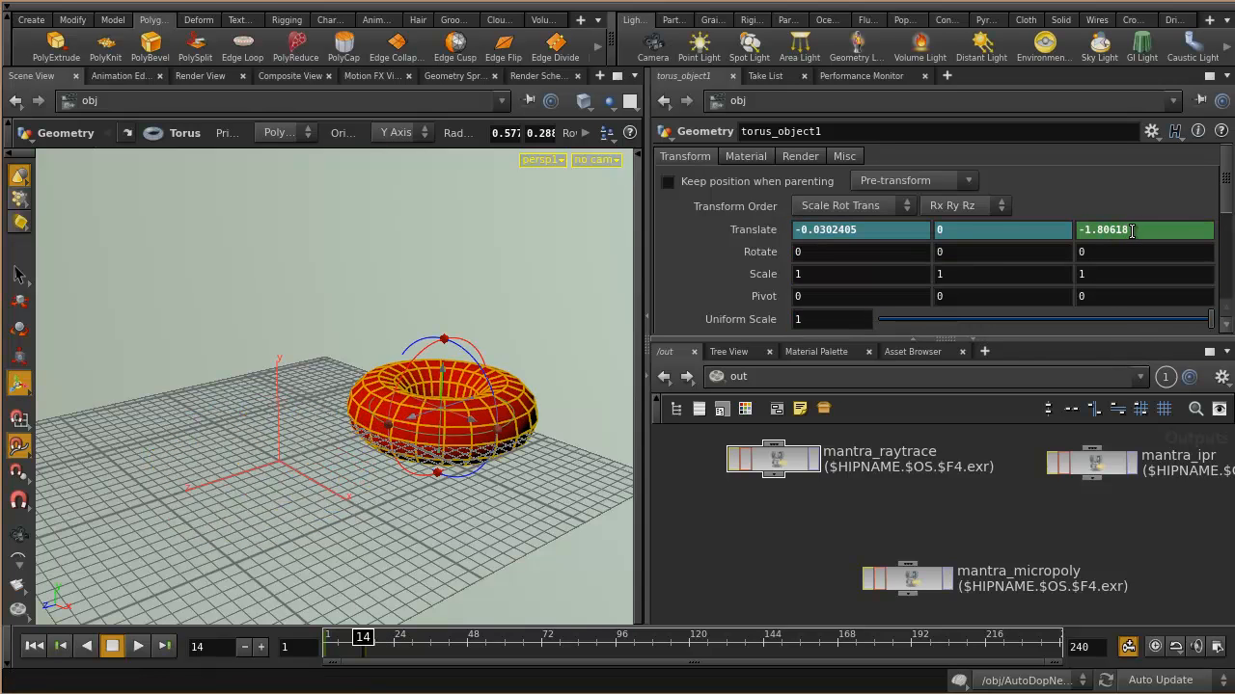
drag(365, 643, 459, 641)
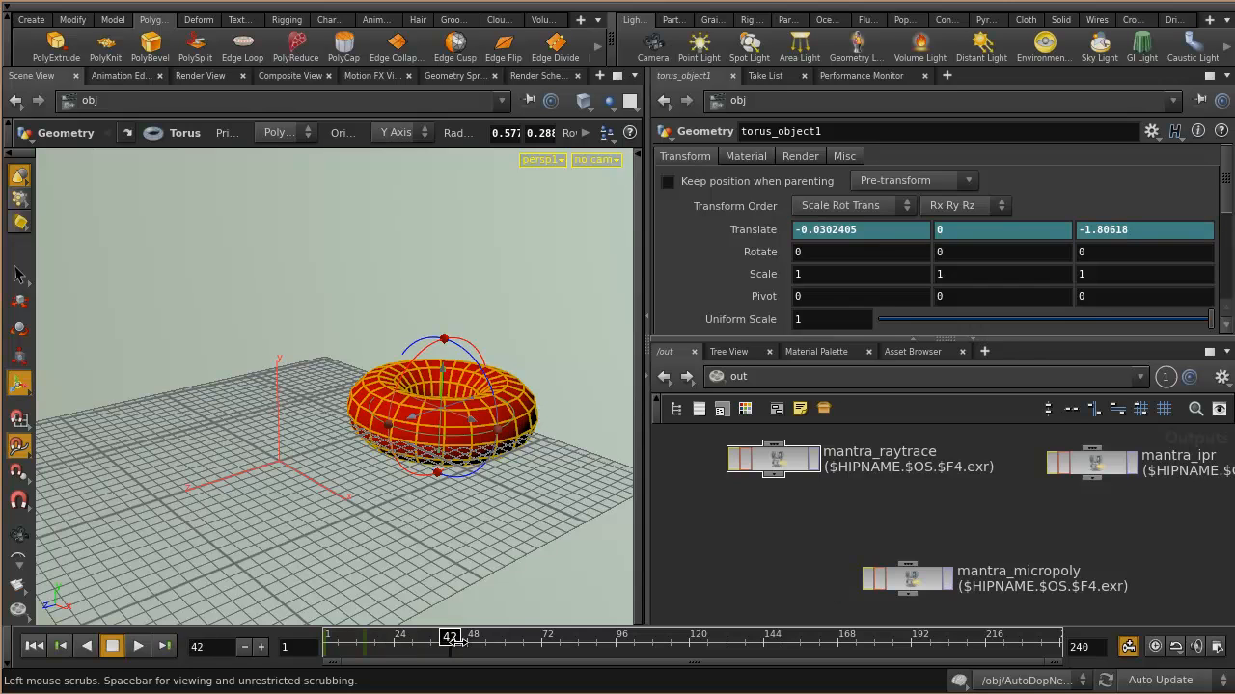
drag(441, 407, 456, 253)
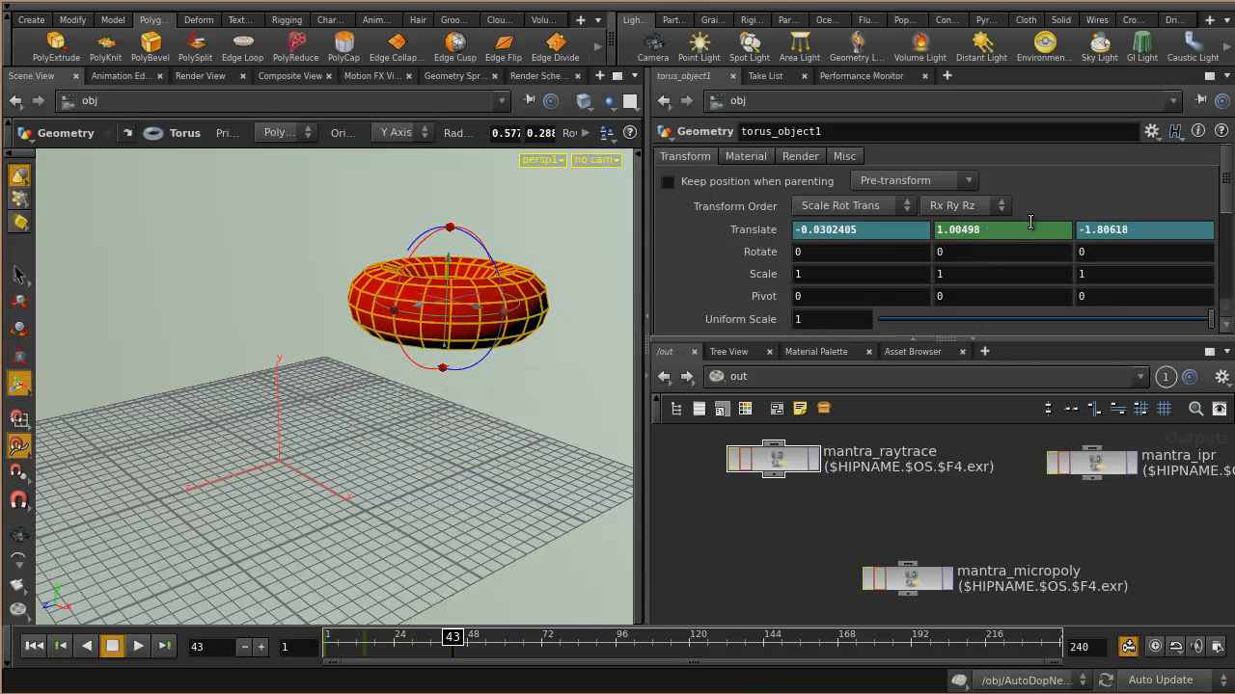
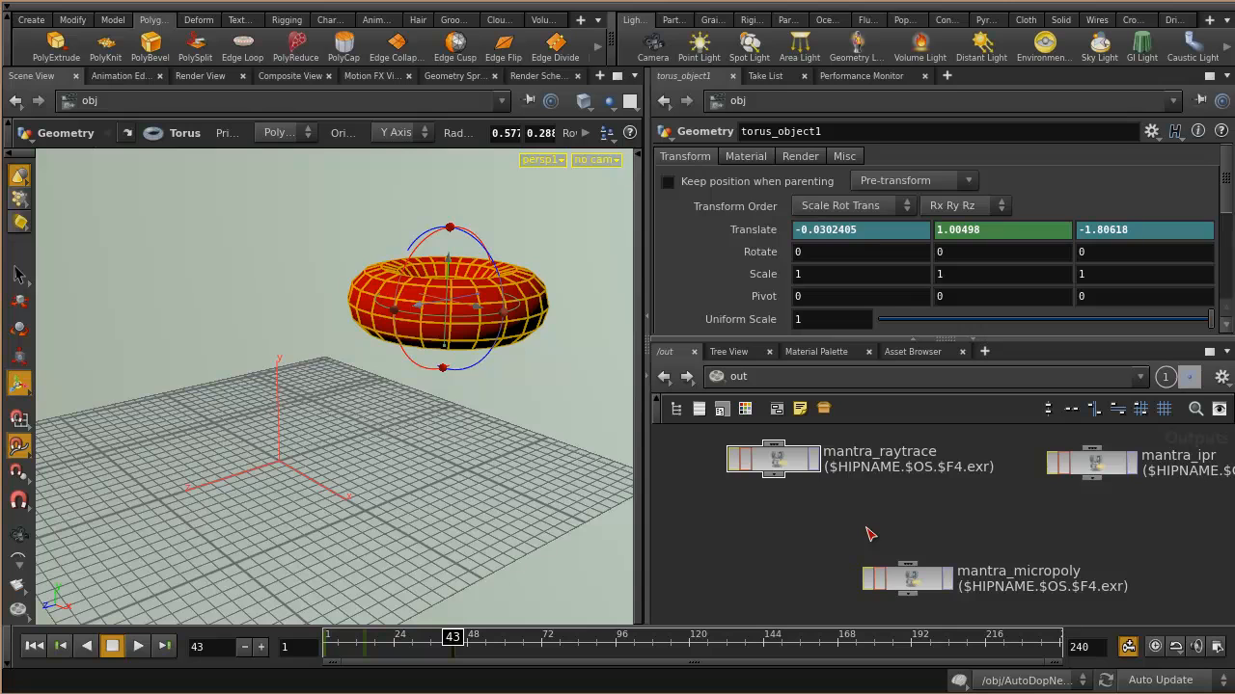
Unlink the network pane from the other panes by choosing No Link, keeping it on the out network.
click(1188, 376)
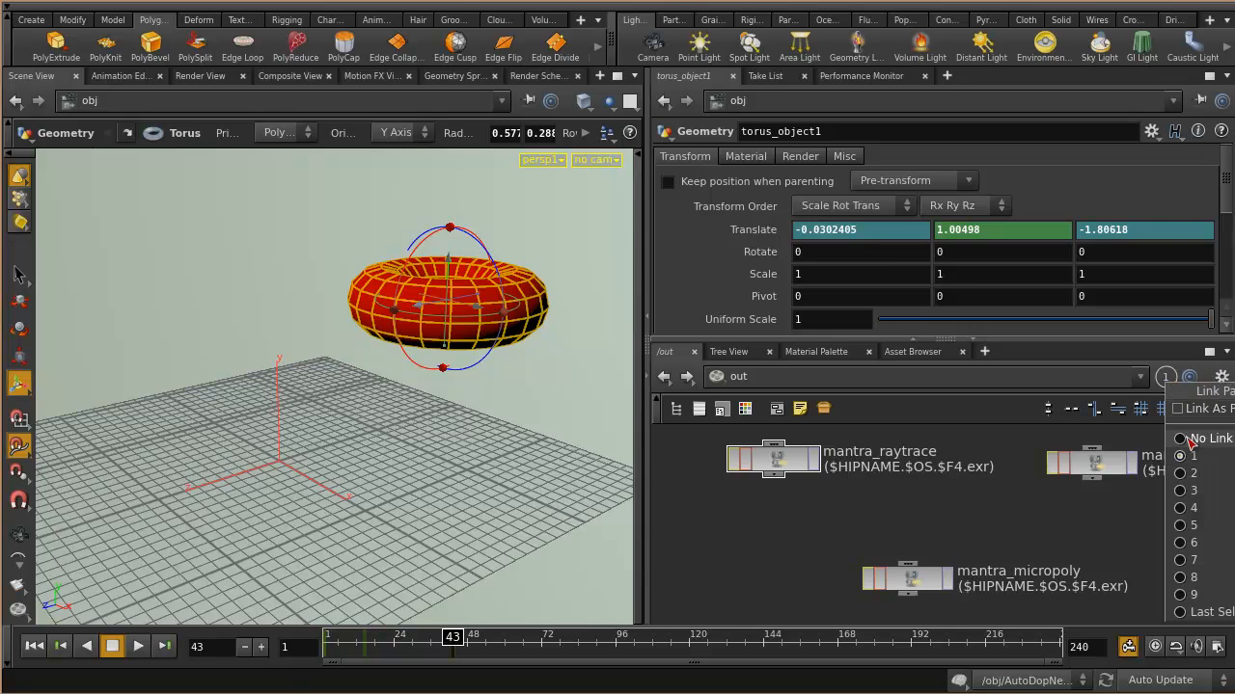
click(1190, 438)
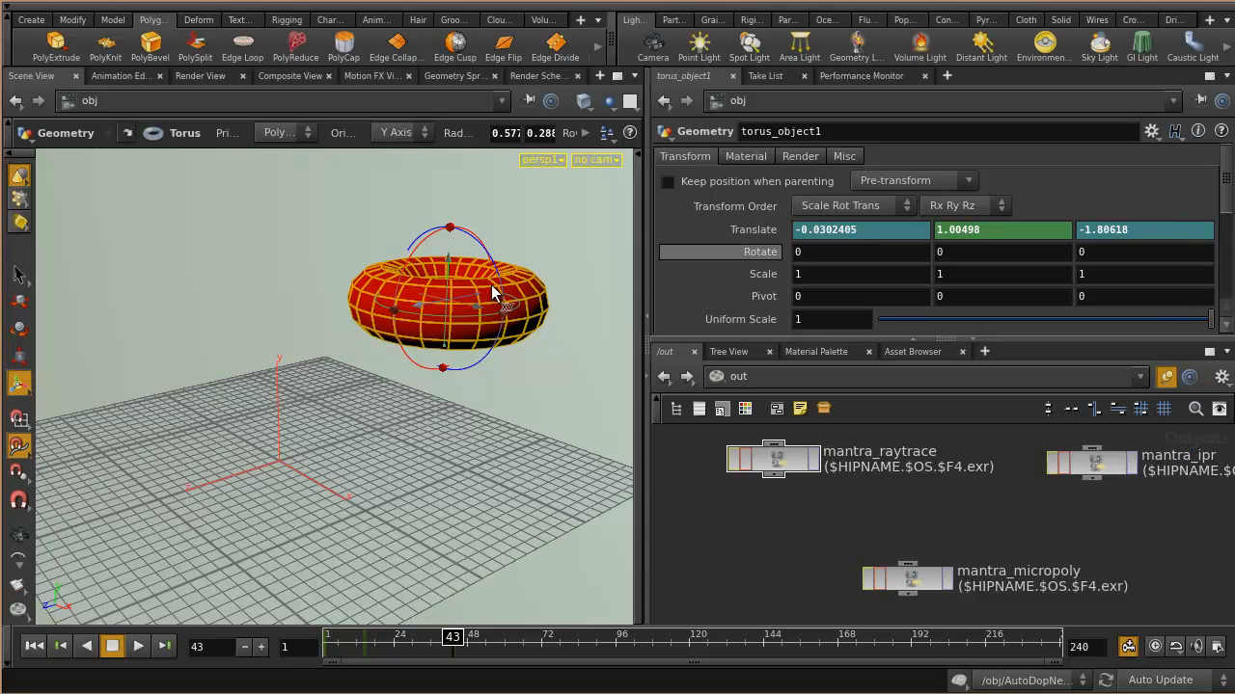
key(Escape)
drag(518, 279, 453, 329)
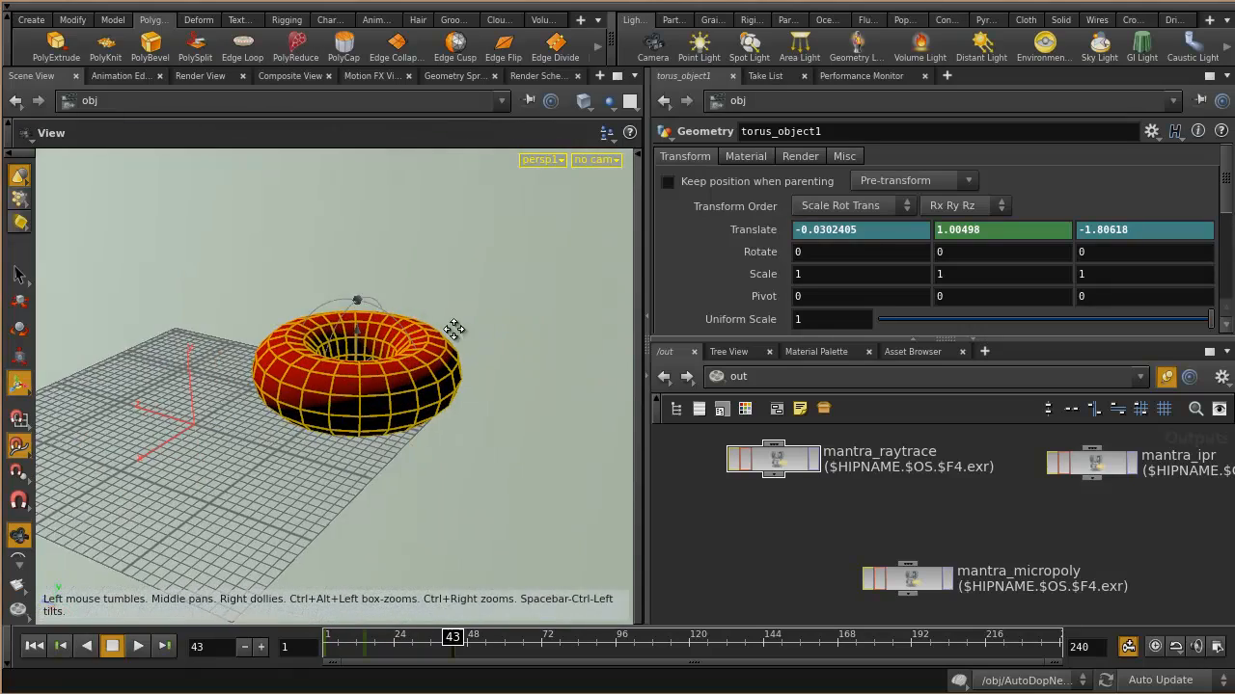
middle_drag(453, 330, 347, 321)
key(Return)
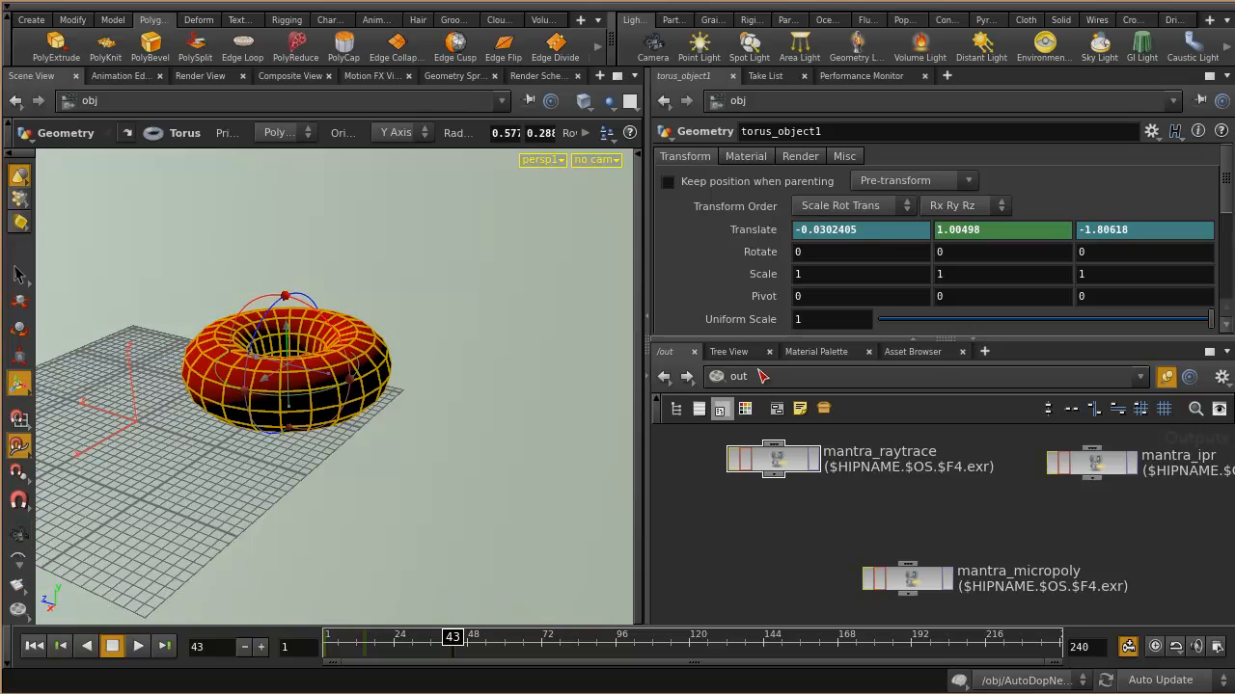
Switch the network pane from out to the obj network and shift box_object1 slightly downward.
click(717, 376)
click(757, 448)
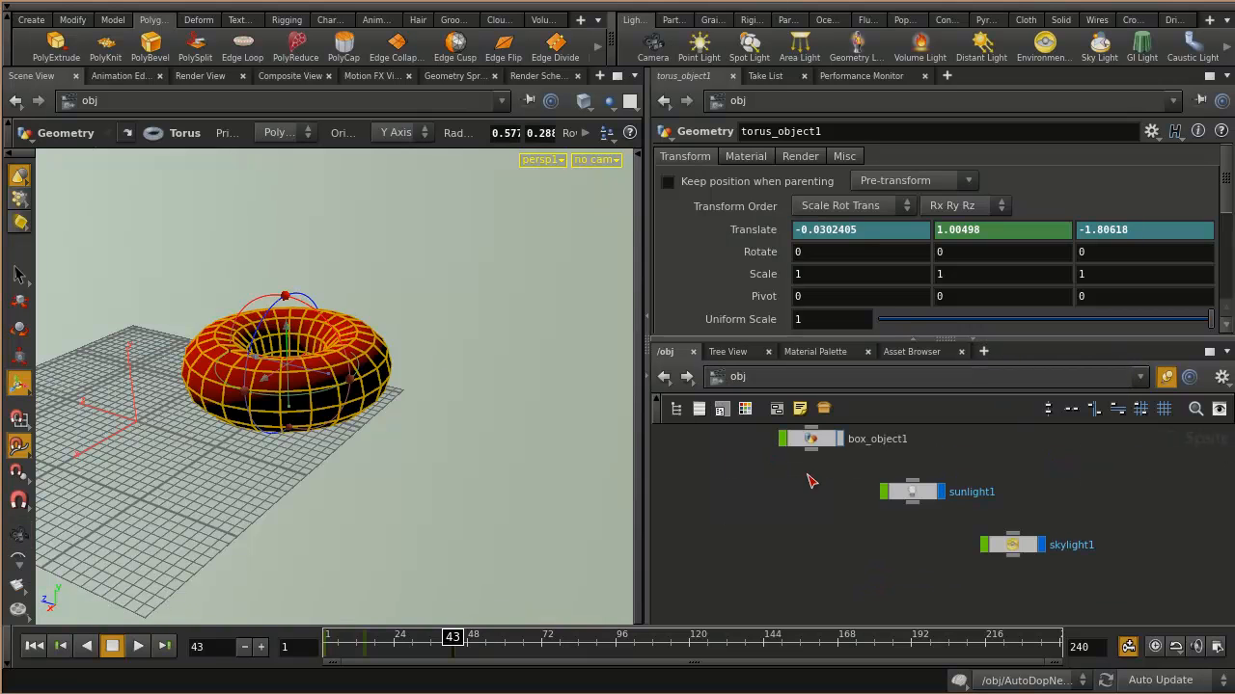
drag(847, 484, 854, 526)
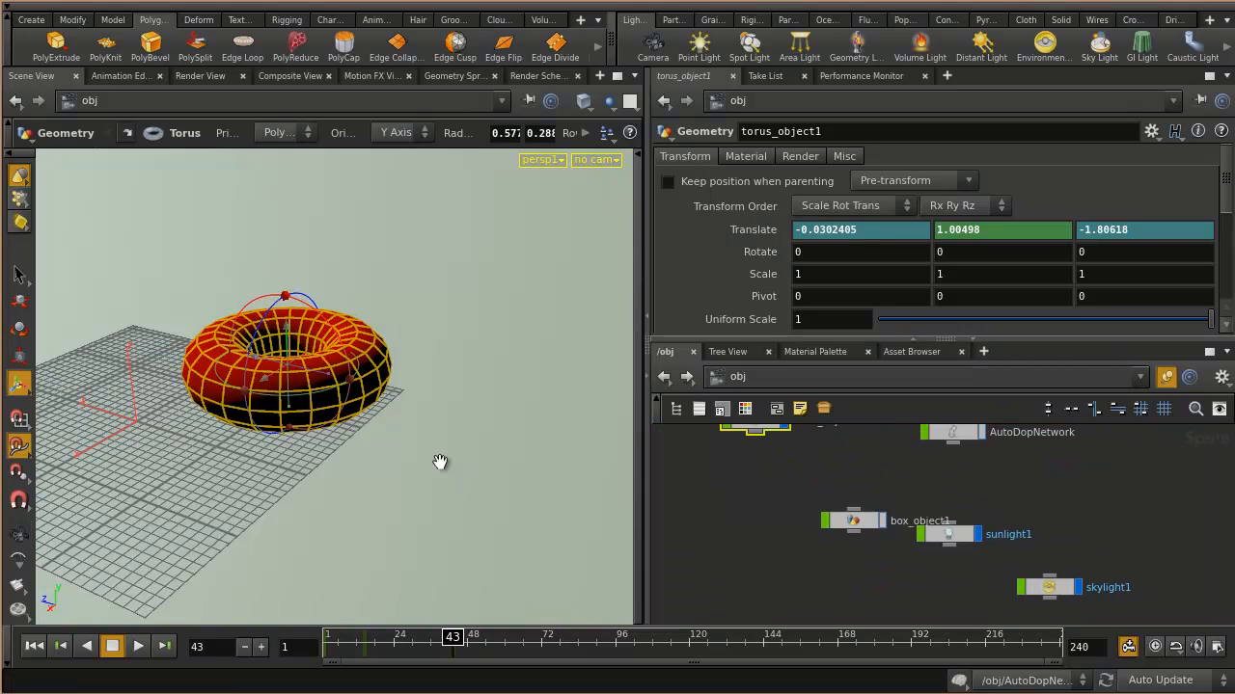
right_drag(440, 463, 496, 457)
middle_drag(442, 463, 454, 493)
middle_drag(770, 486, 817, 521)
key(Tab)
text(ch)
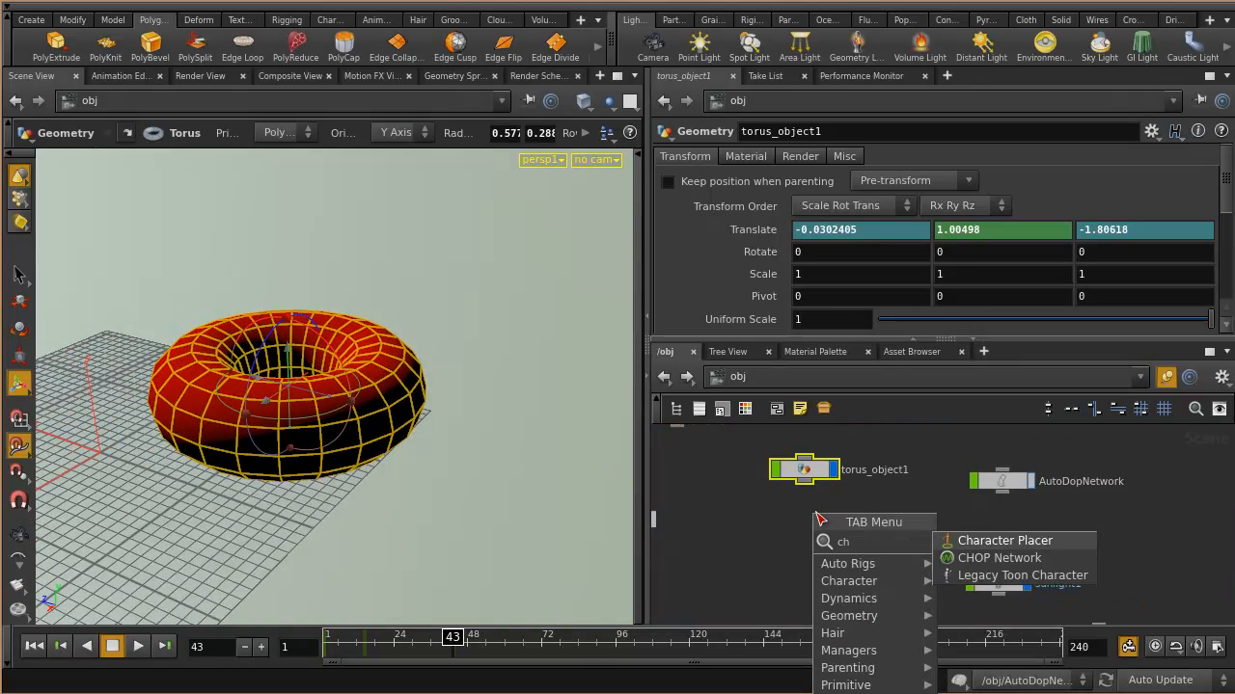
click(999, 557)
click(832, 564)
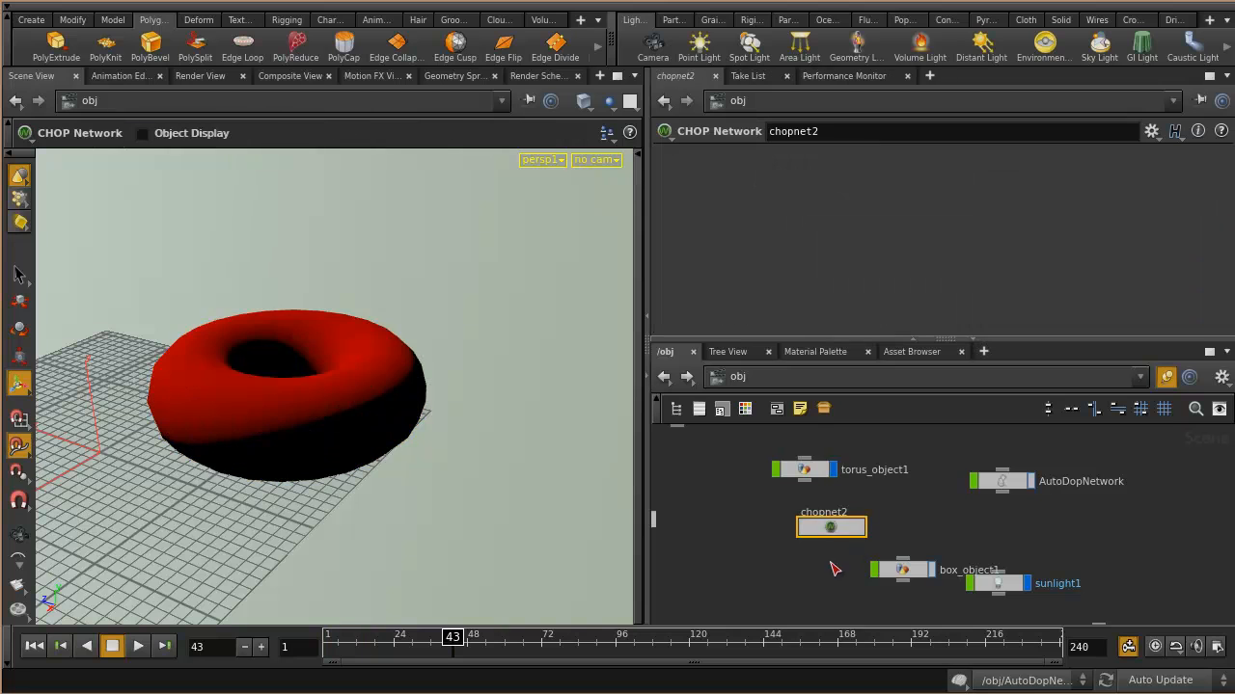
middle_drag(835, 565, 998, 570)
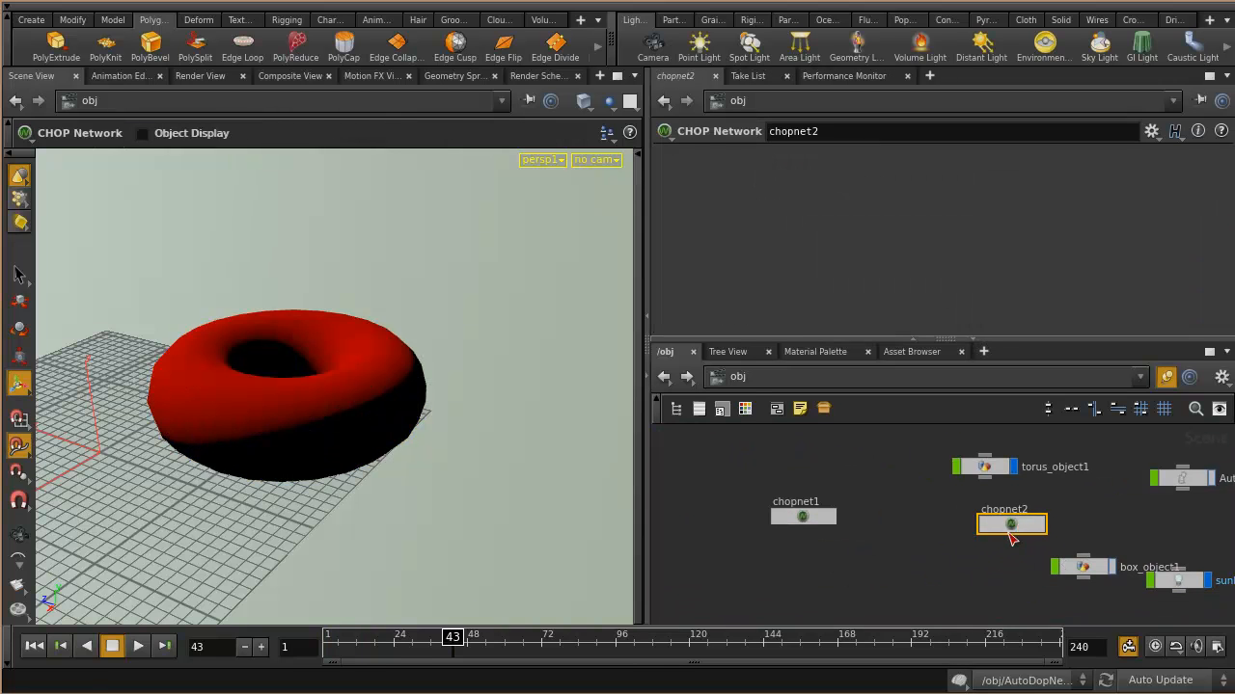
key(Delete)
Look inside the chopnet1 network at its noise1 node and return to the obj network.
double_click(802, 516)
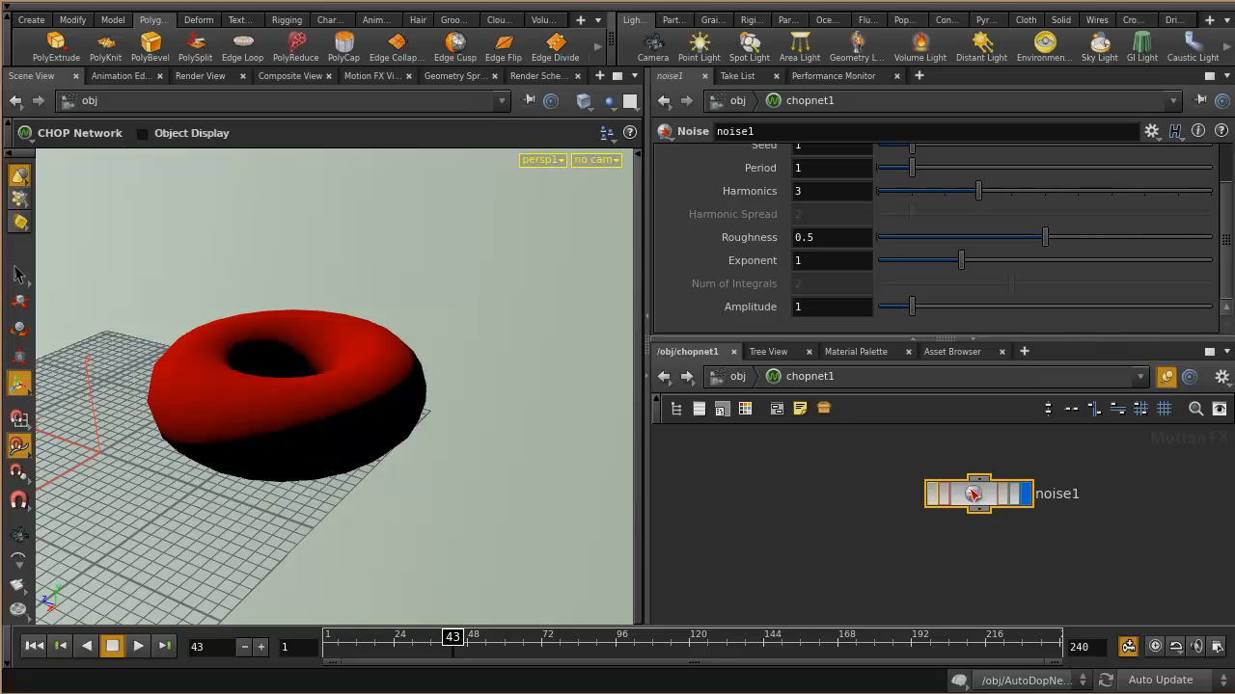
key(u)
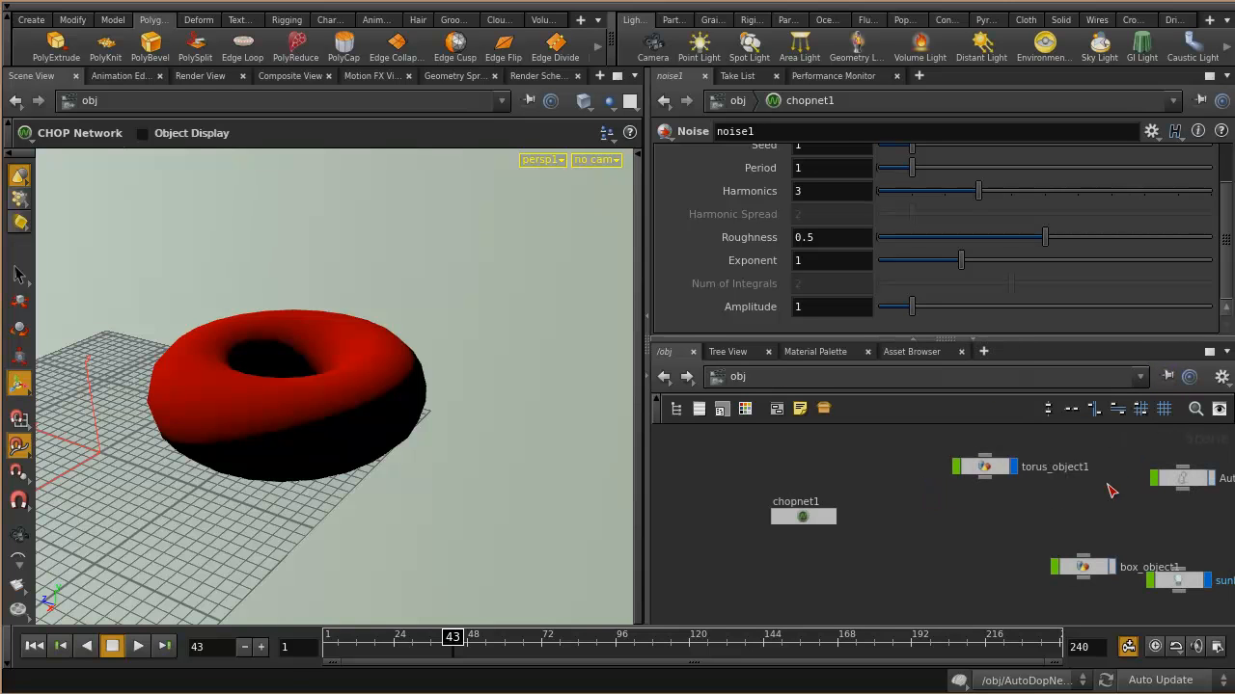
click(812, 526)
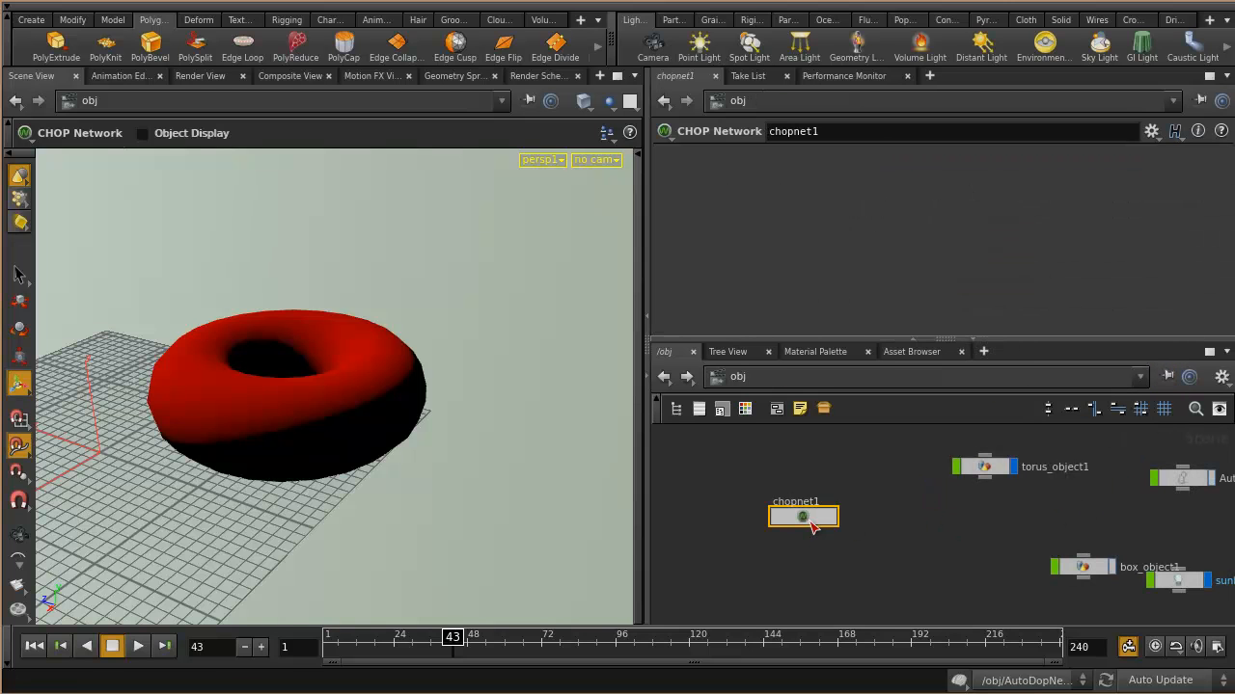
double_click(813, 526)
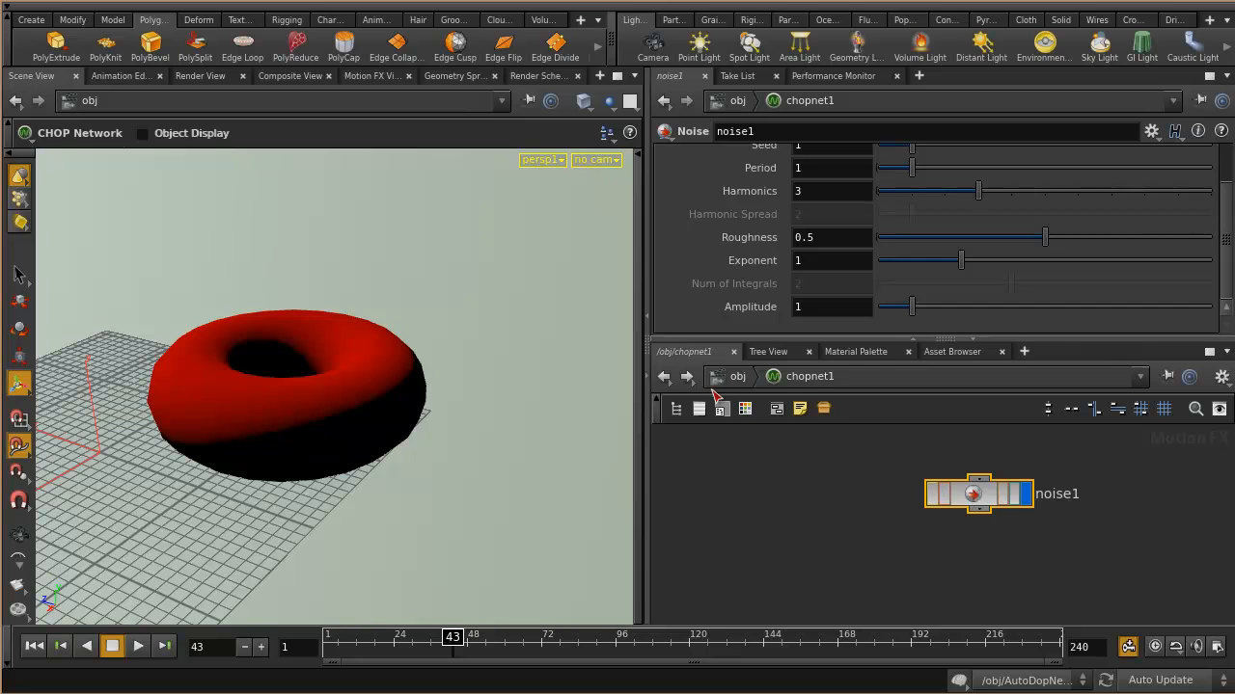
click(739, 377)
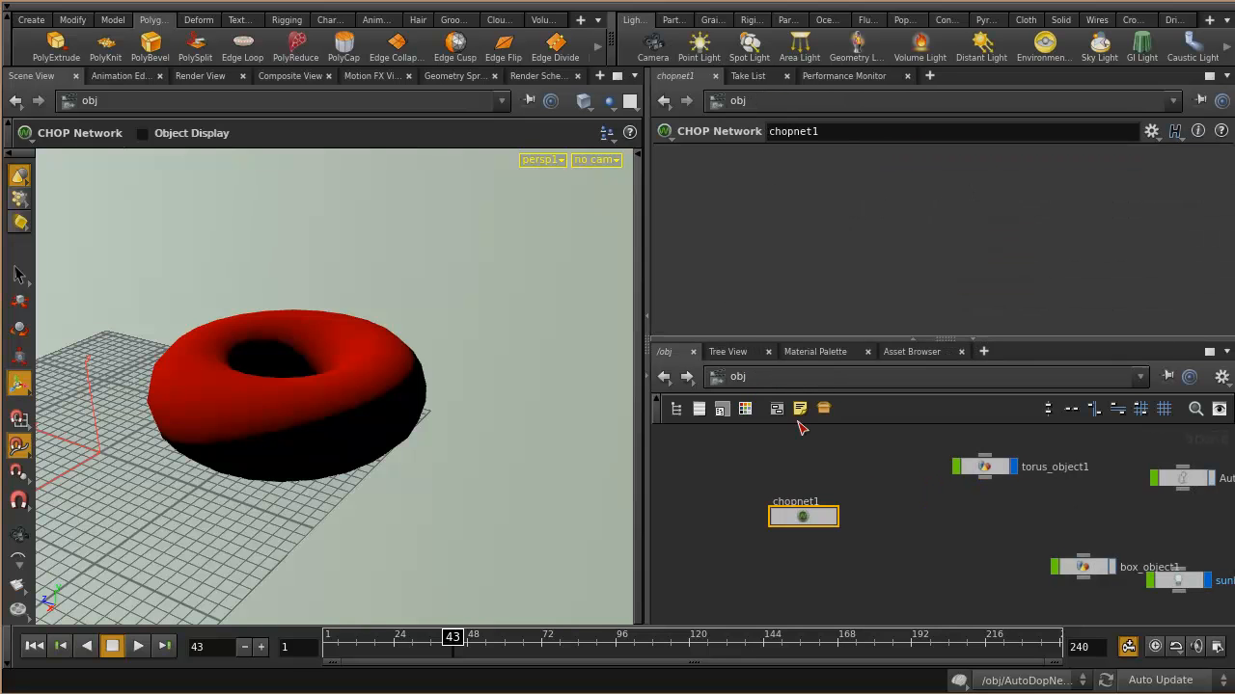
Select the AutoDopNetwork node, enlarge the parameter pane slightly and pin the pane to that node.
click(1003, 473)
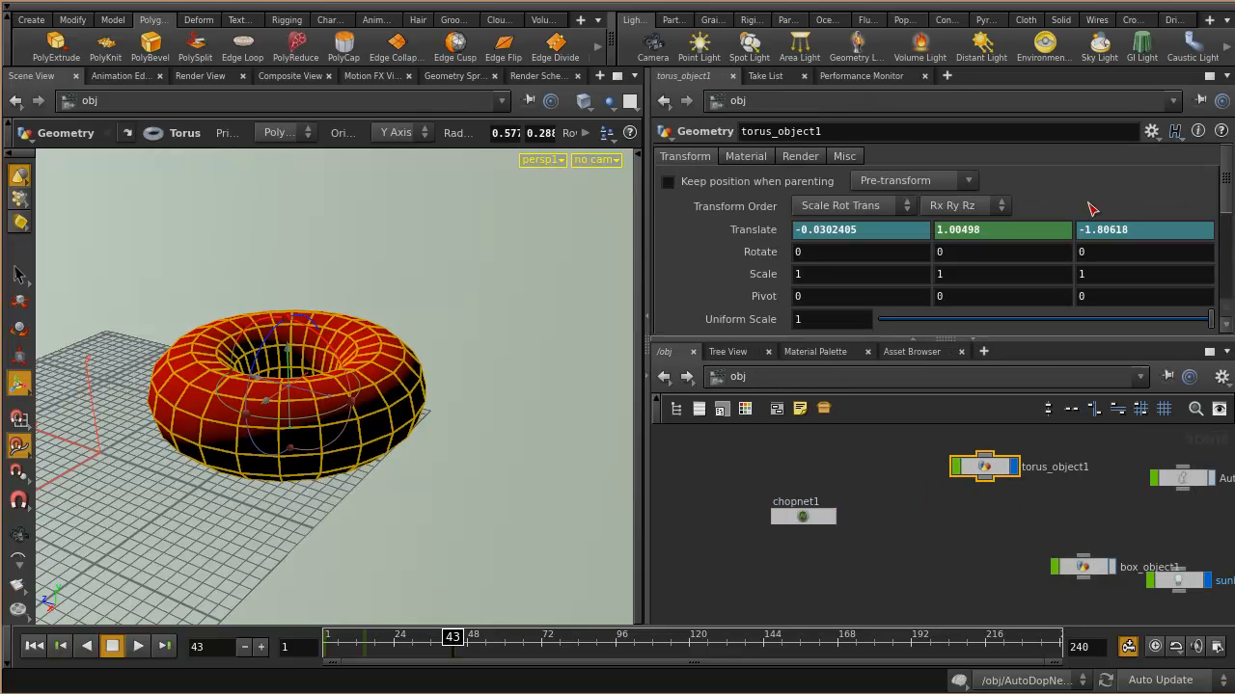
click(1183, 480)
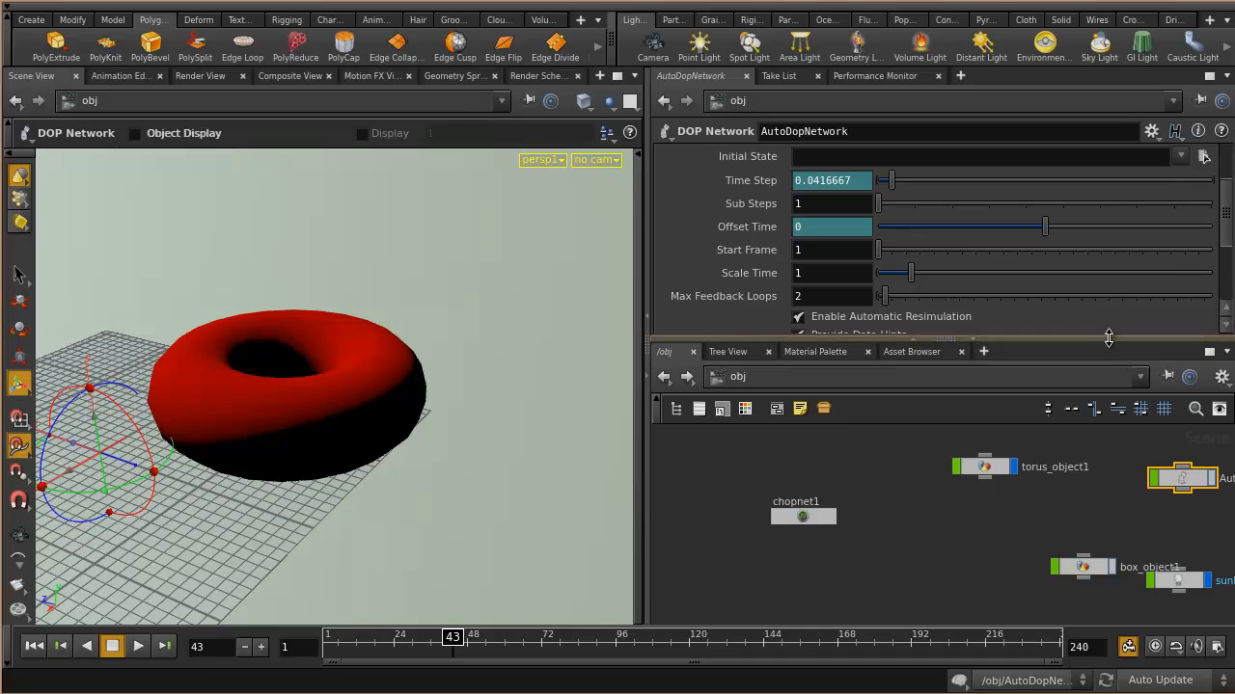
drag(1046, 340, 1047, 366)
click(1200, 103)
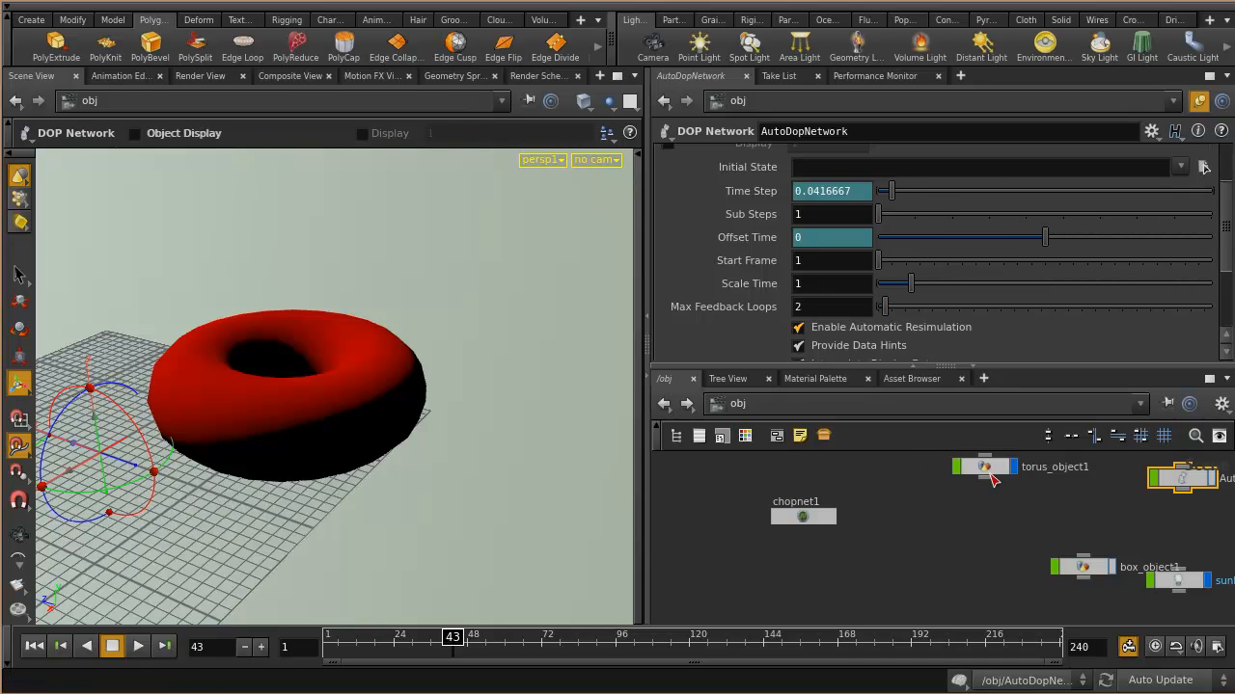
Select the other obj nodes in turn to test the pinned parameter pane, and move sunlight1 between chopnet1 and box_object1.
click(988, 470)
click(802, 521)
click(1085, 569)
click(1183, 479)
drag(1187, 593, 975, 552)
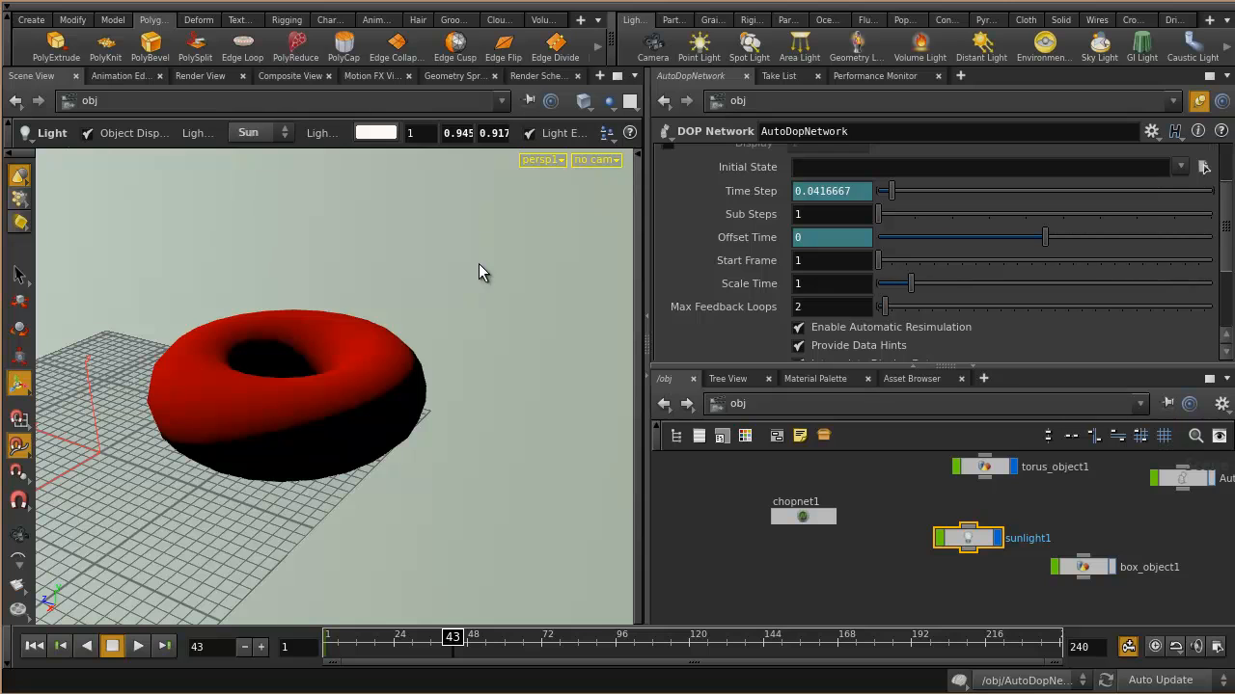
Unpin the parameter pane and display the parameters of torus_object1.
click(1199, 100)
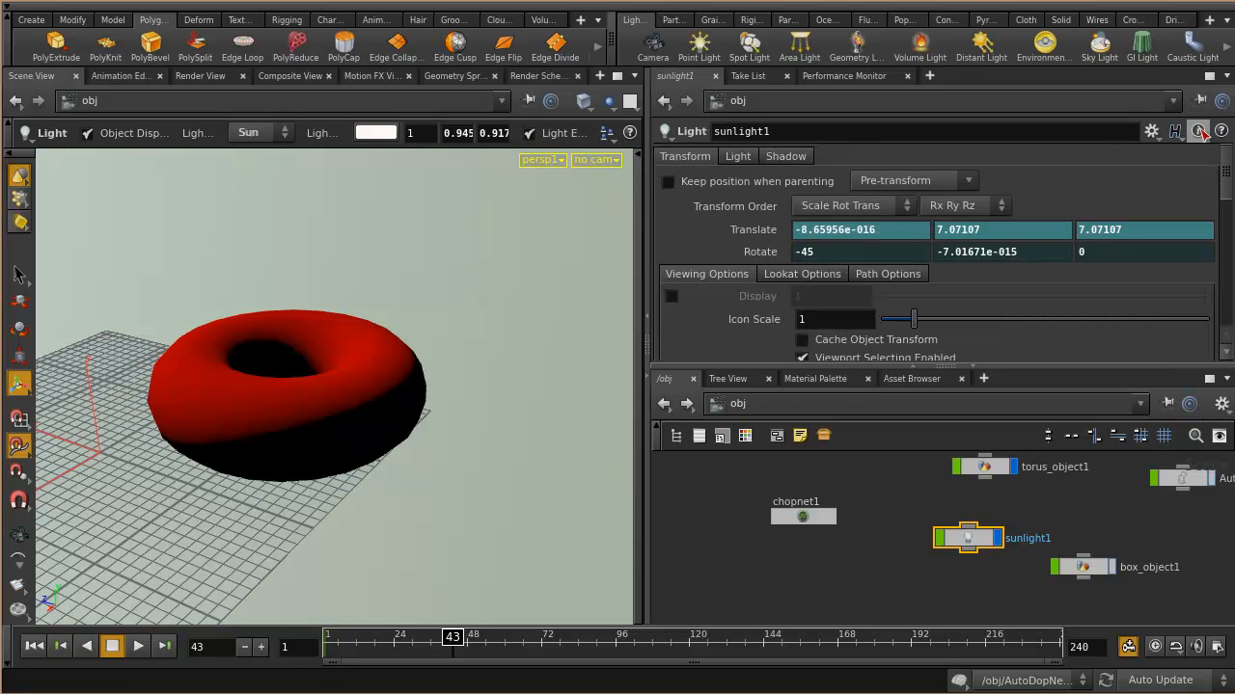
click(984, 469)
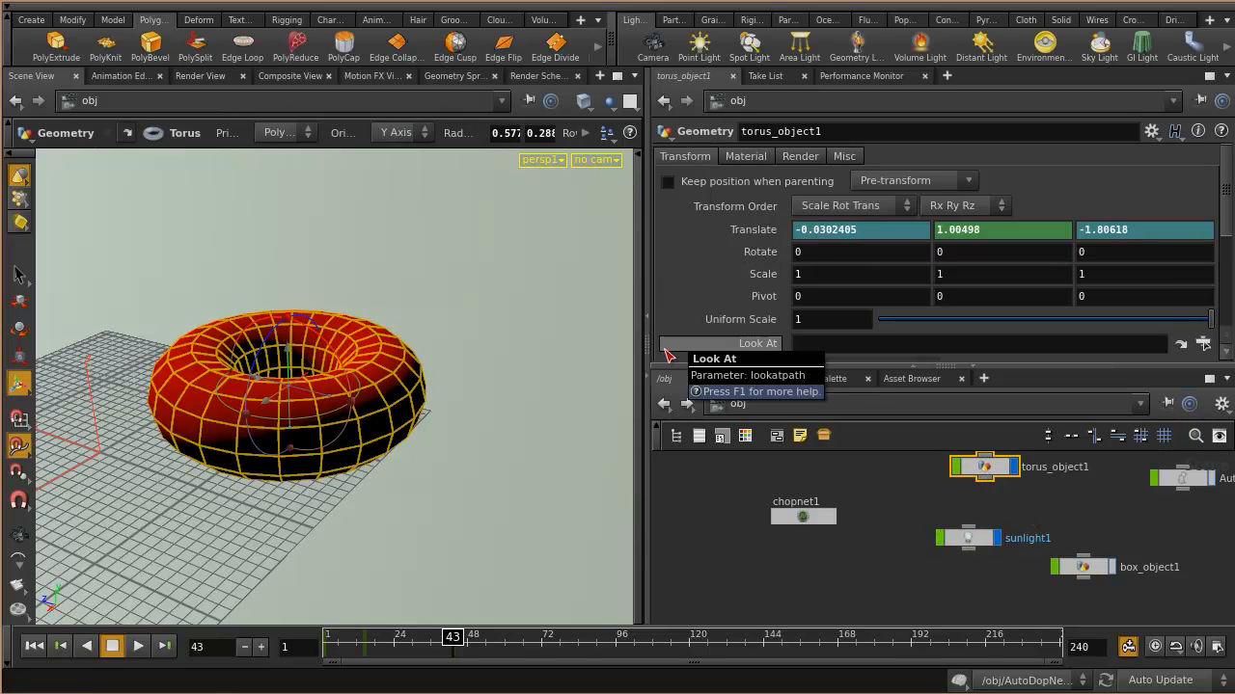
Look inside the AutoDopNetwork node's dynamics network with the viewport following, and return to the obj network.
double_click(1181, 479)
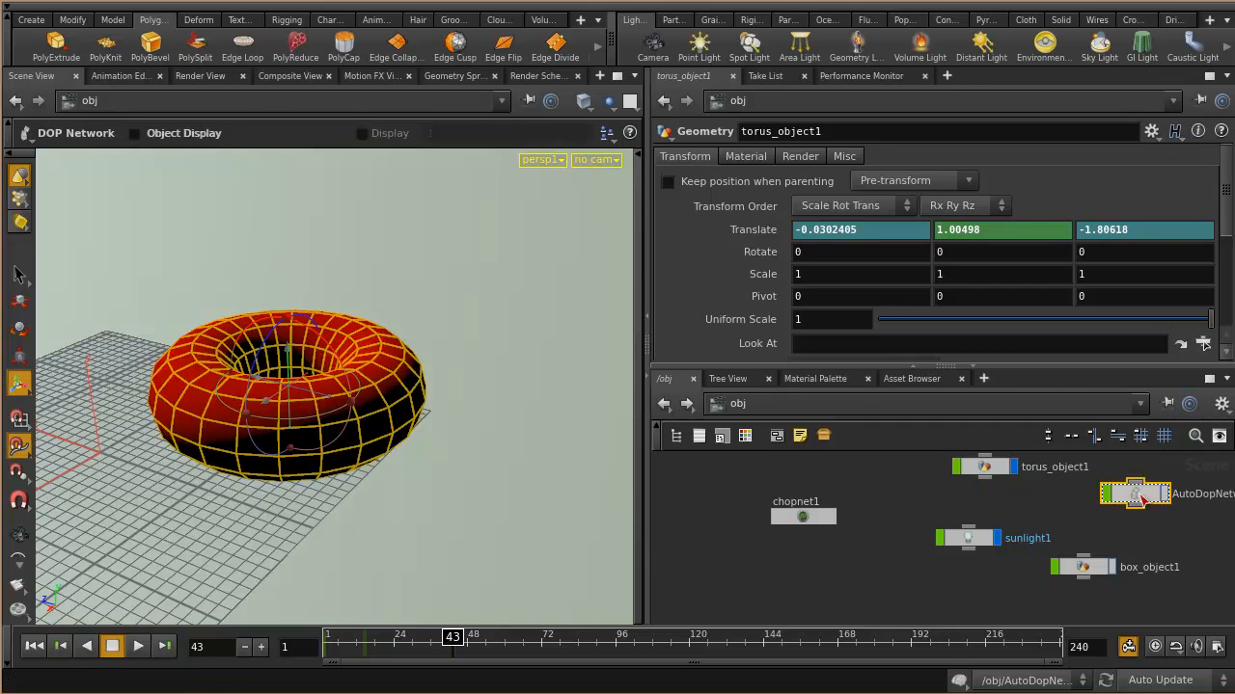
key(Escape)
drag(464, 370, 399, 376)
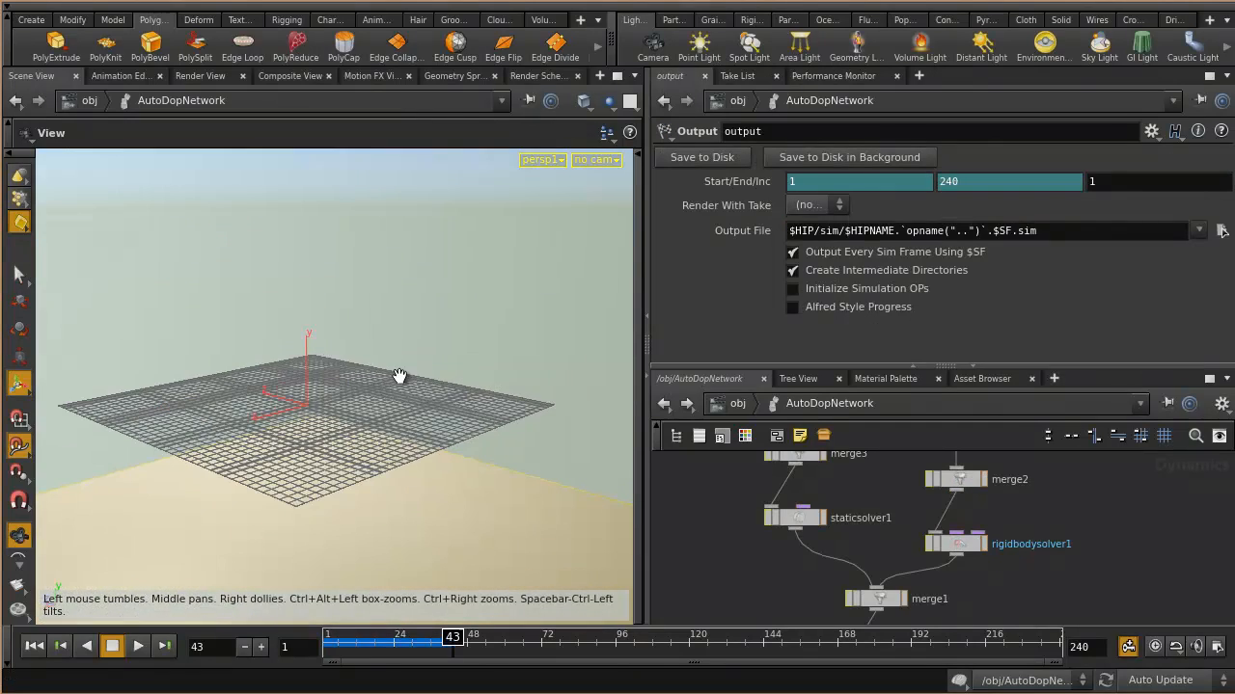
scroll(1024, 526, down, 3)
middle_drag(1084, 521, 1073, 557)
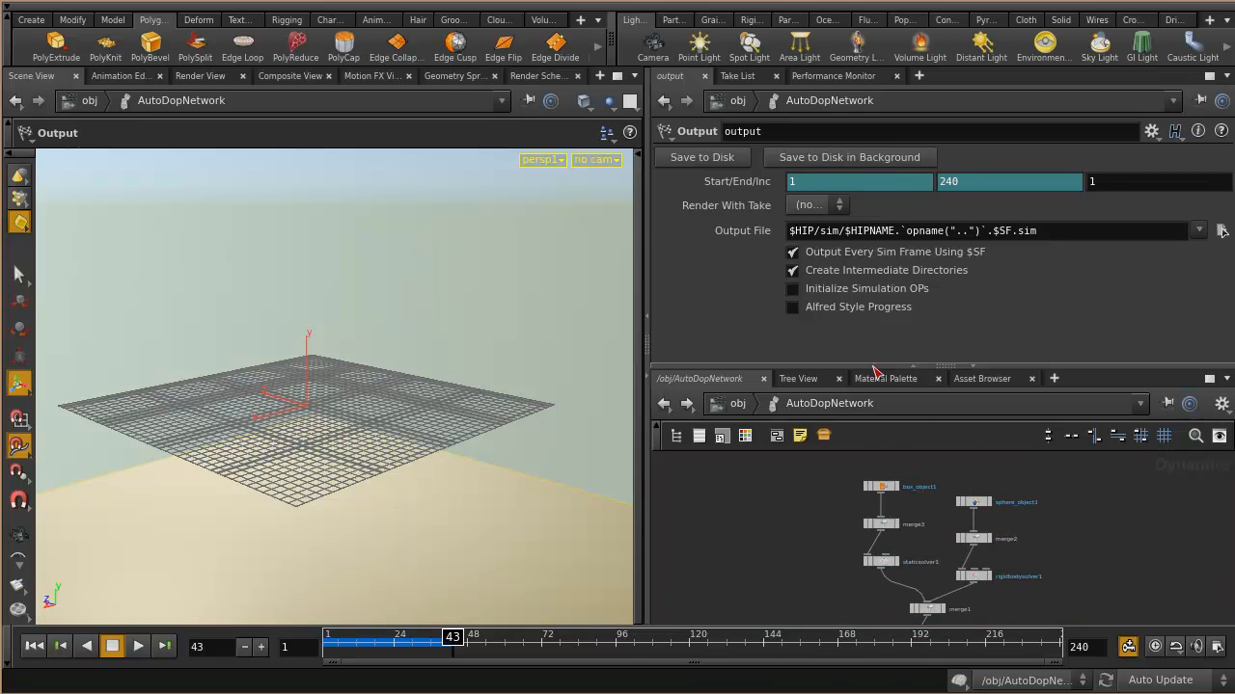
click(733, 404)
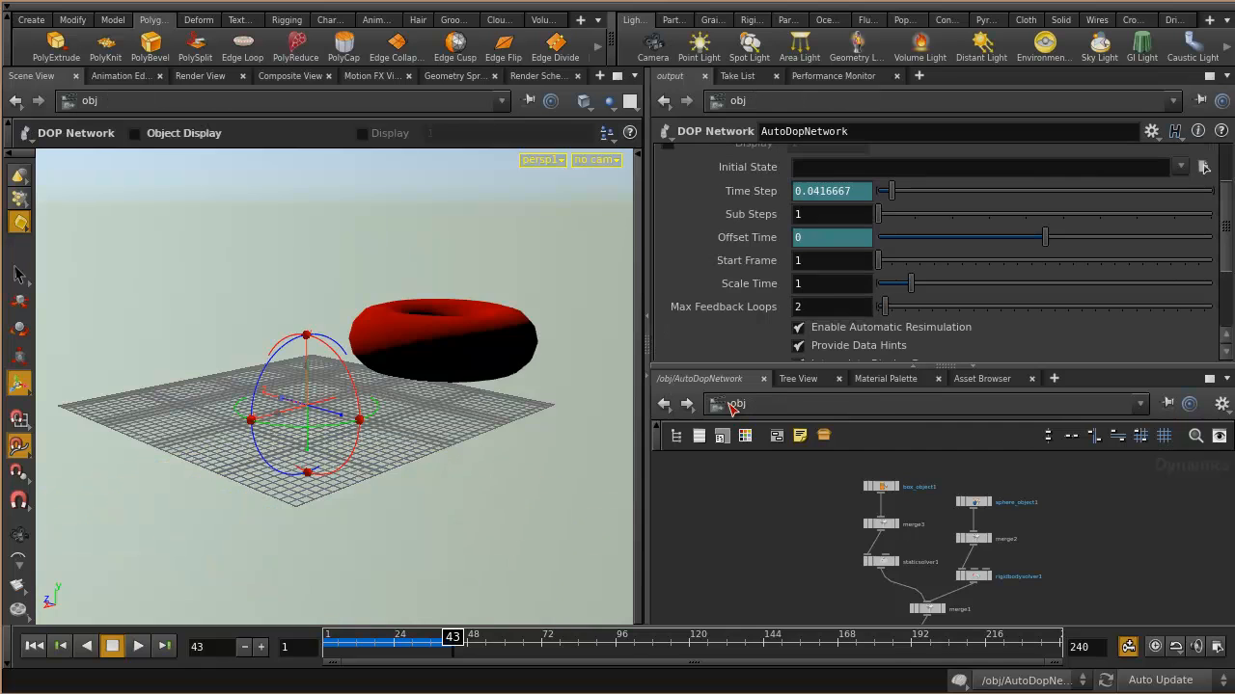
alt+drag(485, 333, 427, 358)
key(h)
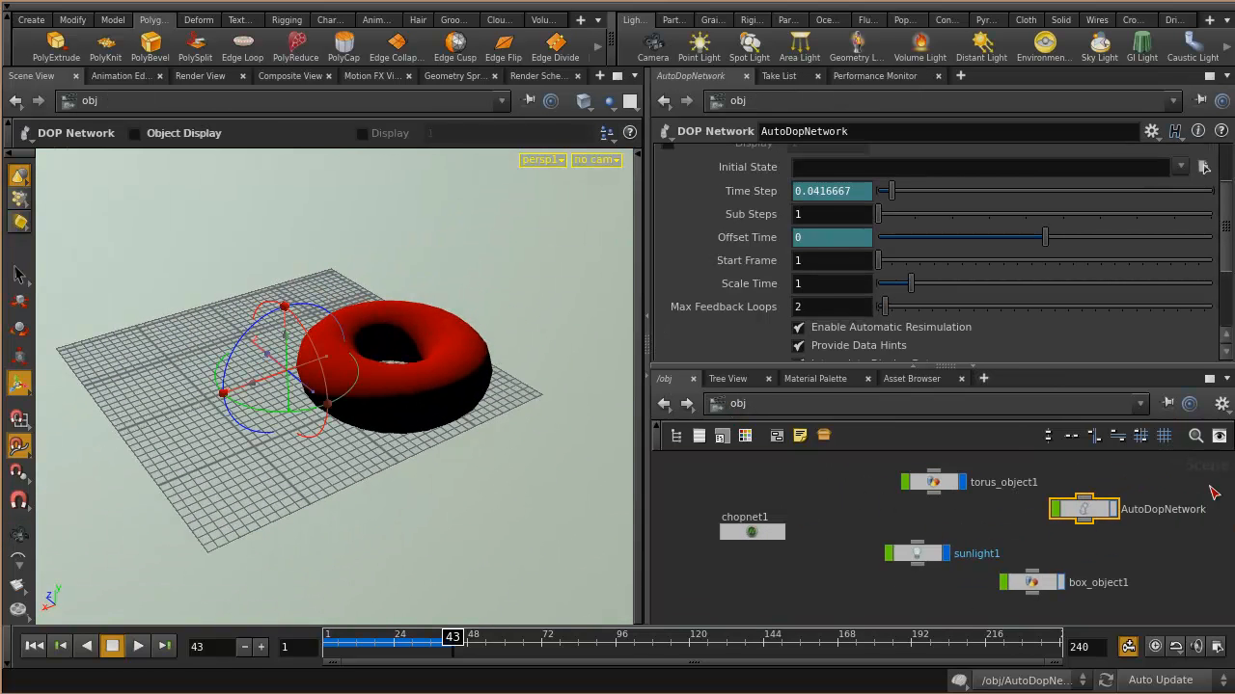
Reopen AutoDopNetwork to examine its solver, merge and gravity nodes, and go back up to obj.
double_click(1084, 510)
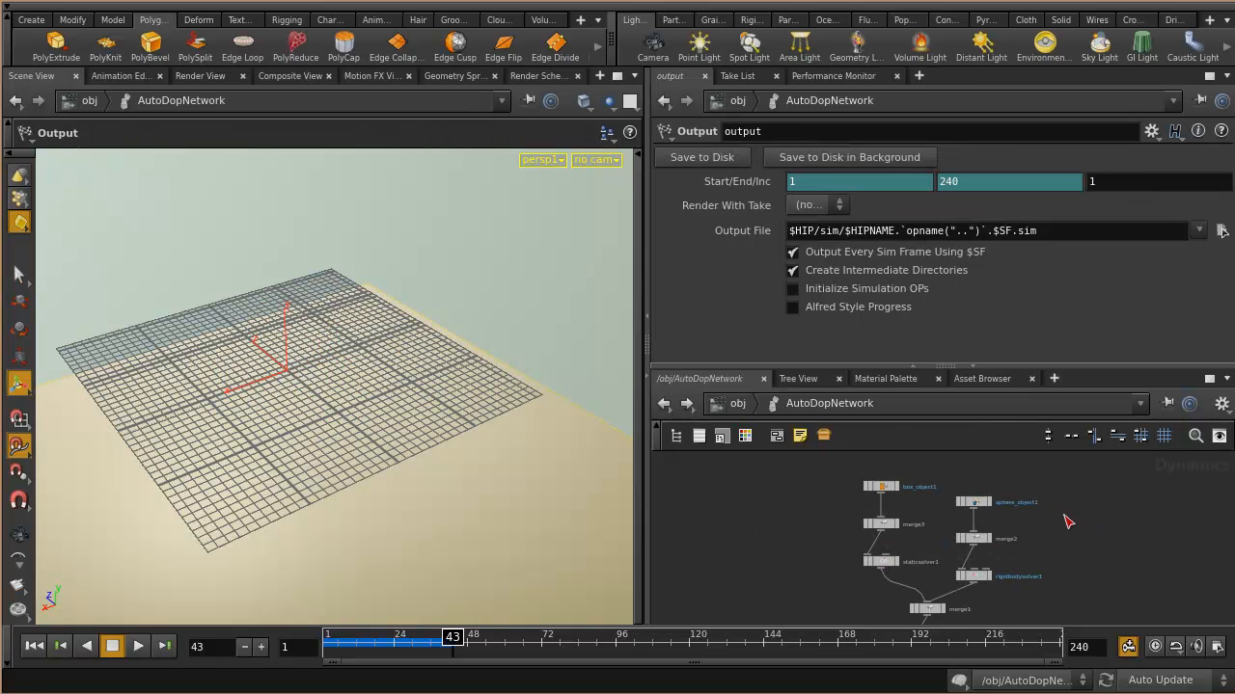
alt+drag(415, 430, 333, 430)
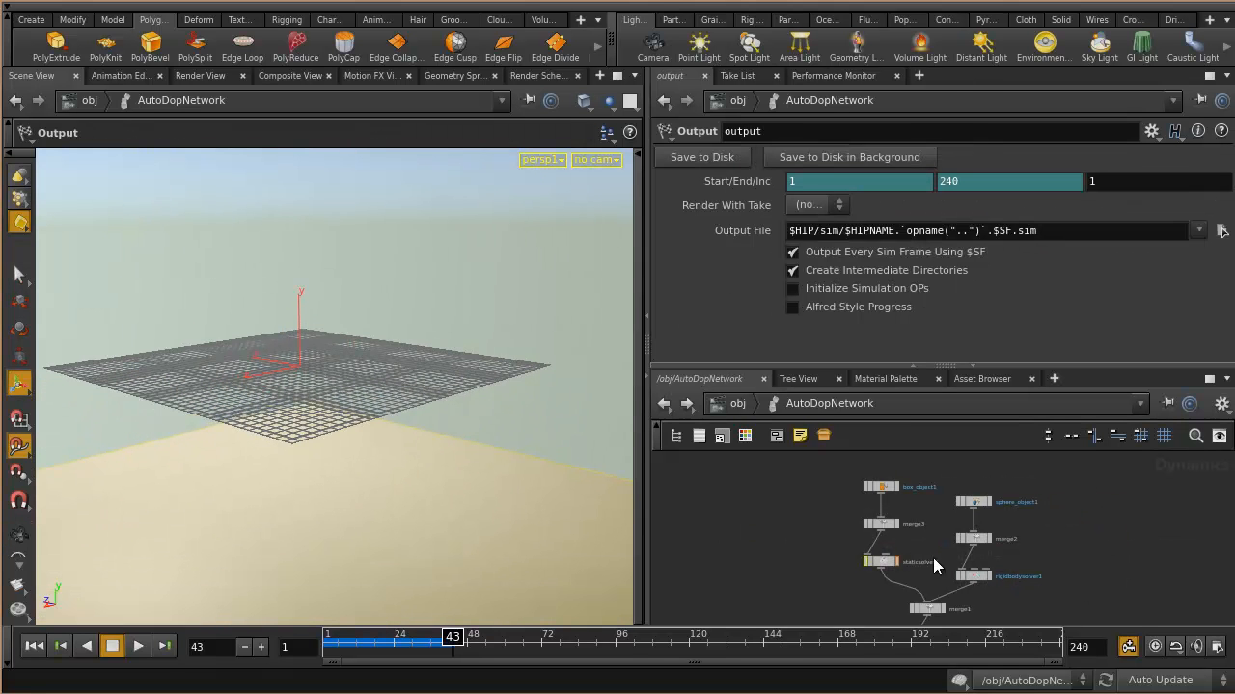
scroll(1042, 564, up, 5)
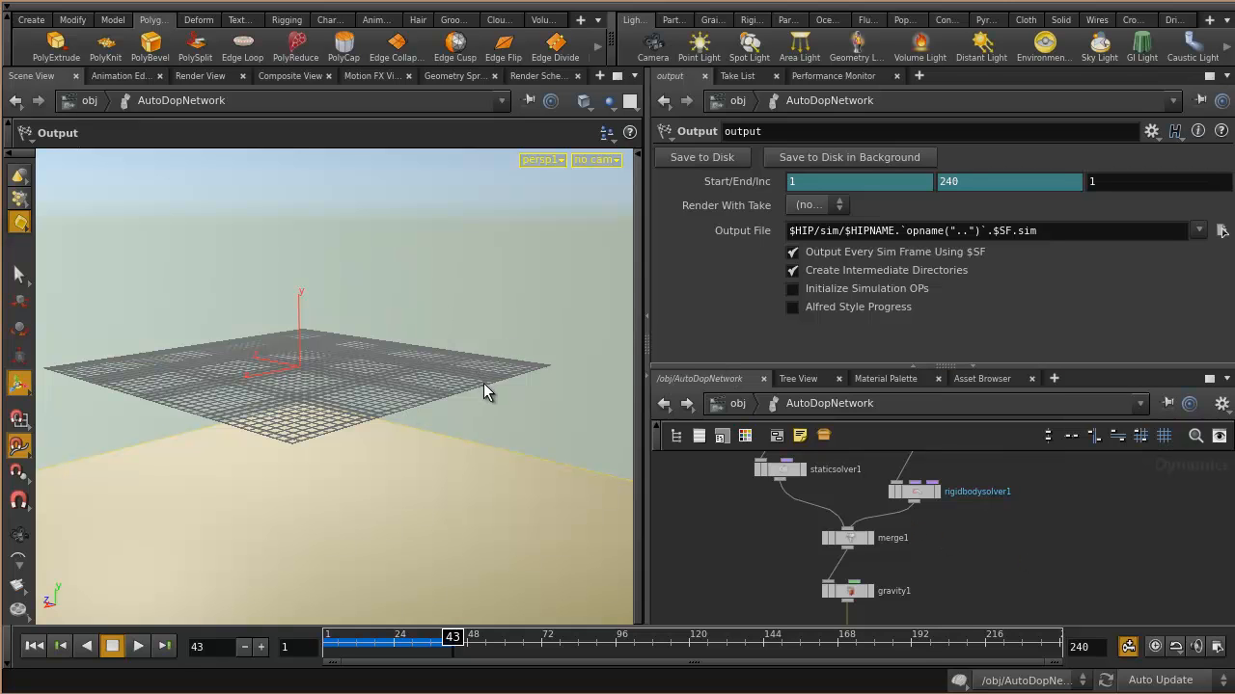
click(737, 403)
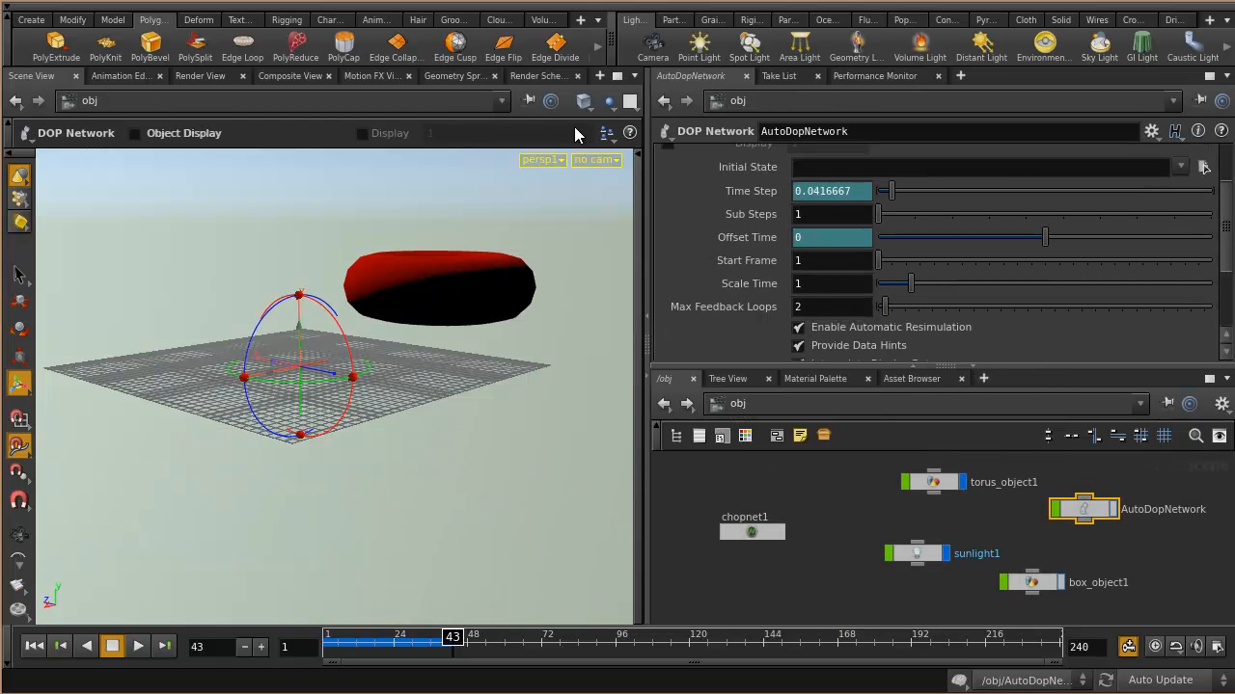
Pin the scene view to obj, enter AutoDopNetwork to test the pinned viewport, and return the network pane to obj.
click(529, 101)
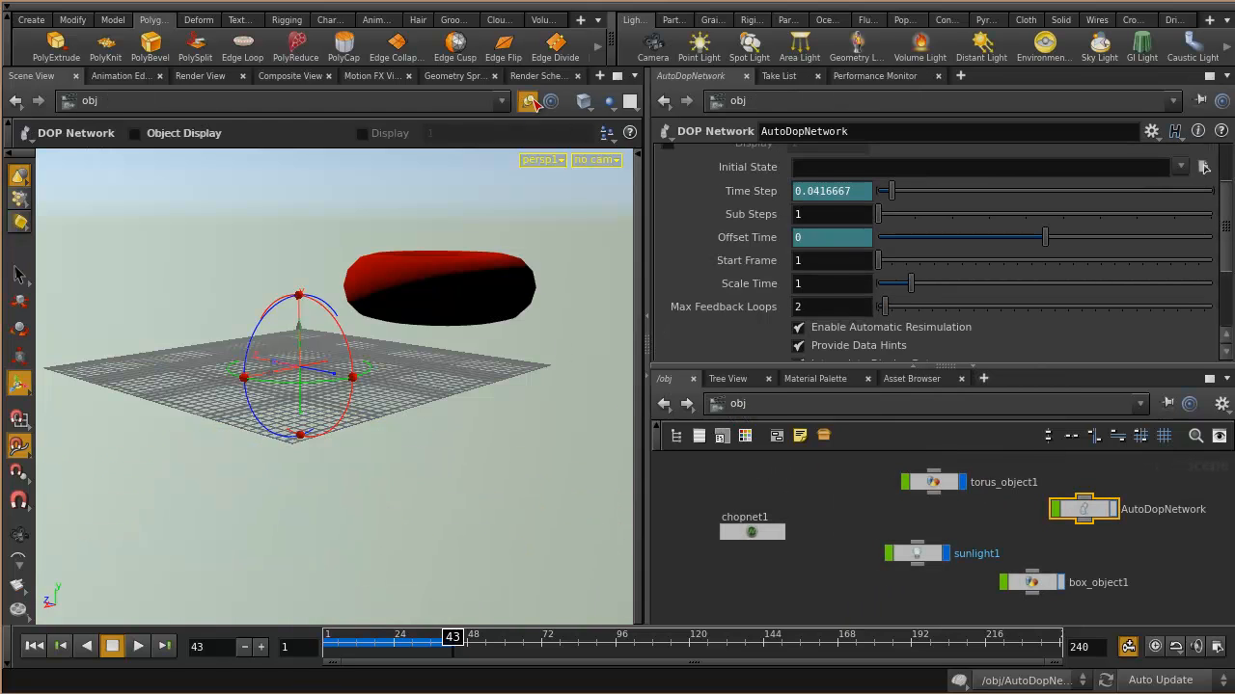
double_click(1104, 519)
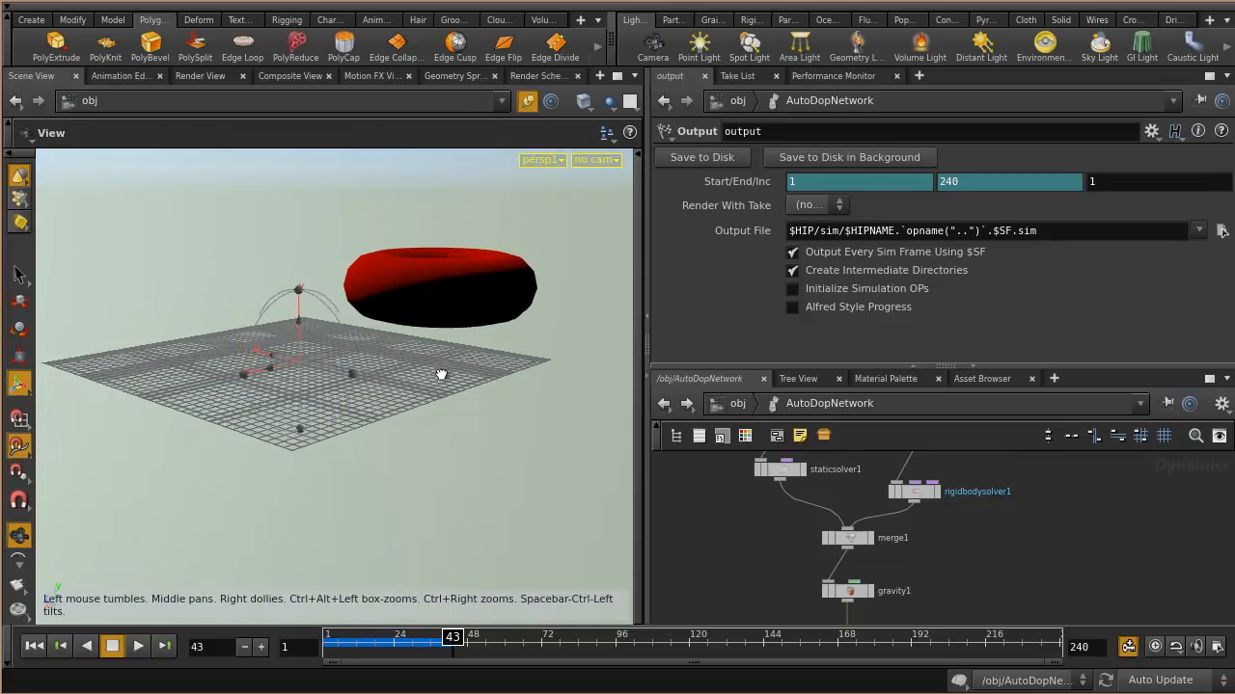
drag(441, 364, 428, 450)
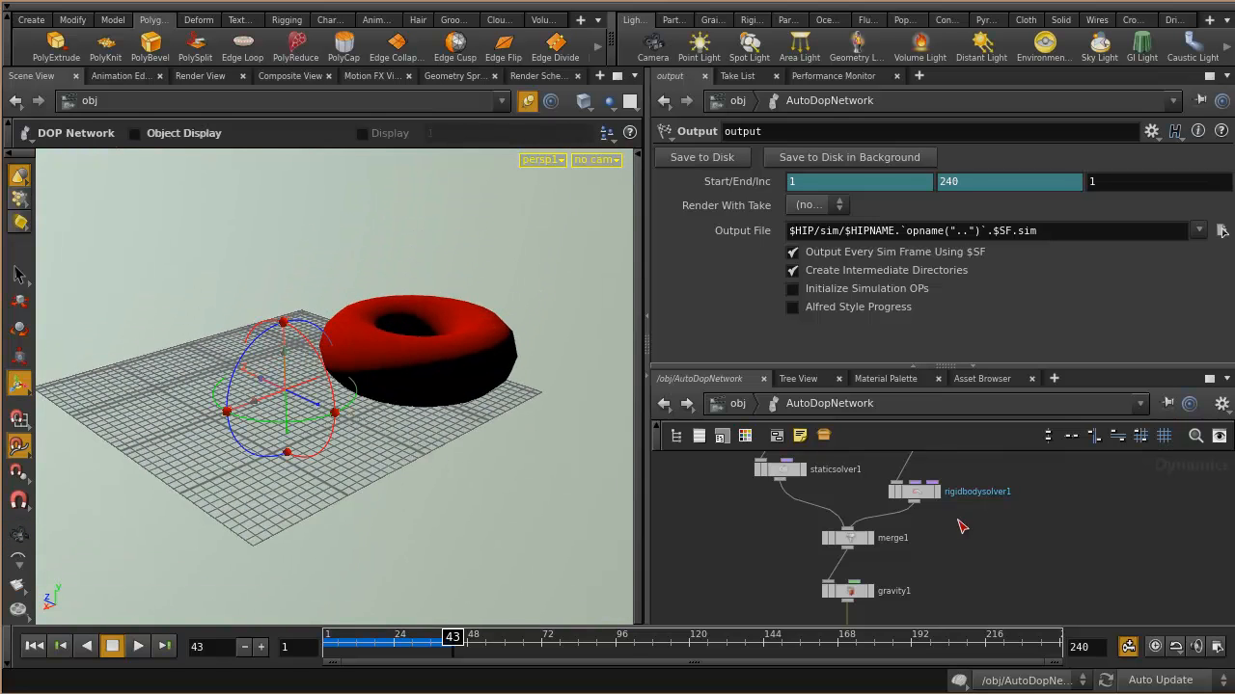
middle_drag(962, 526, 970, 562)
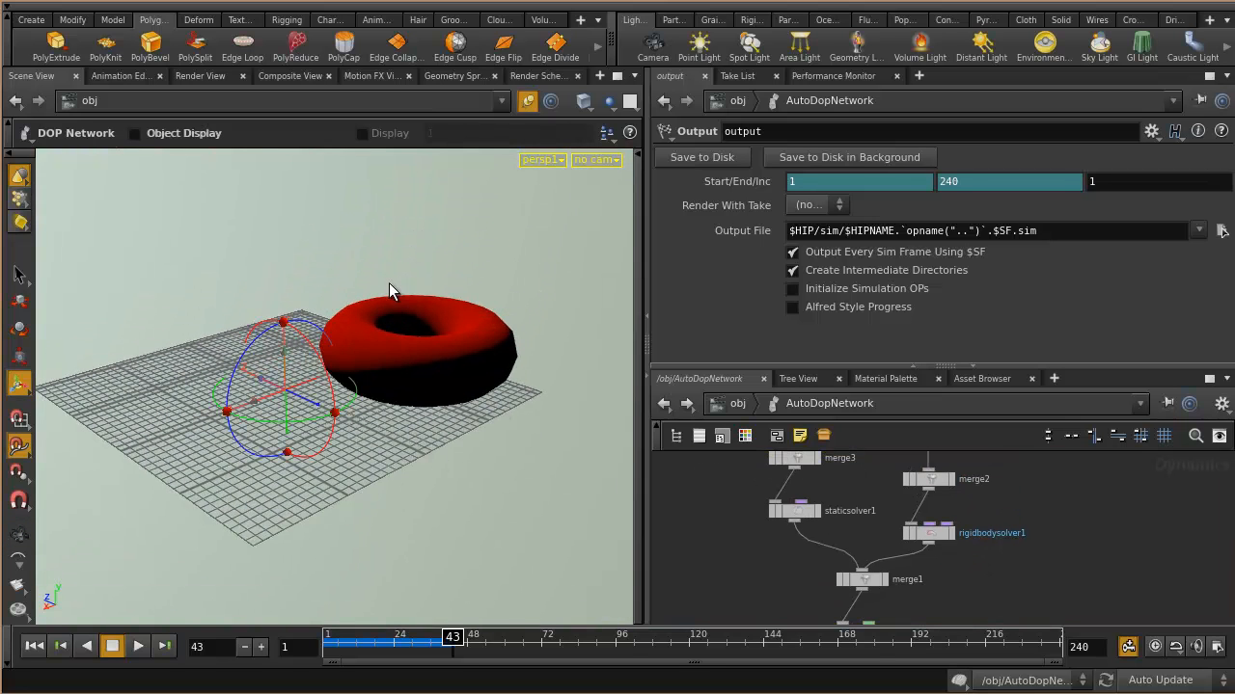
click(738, 405)
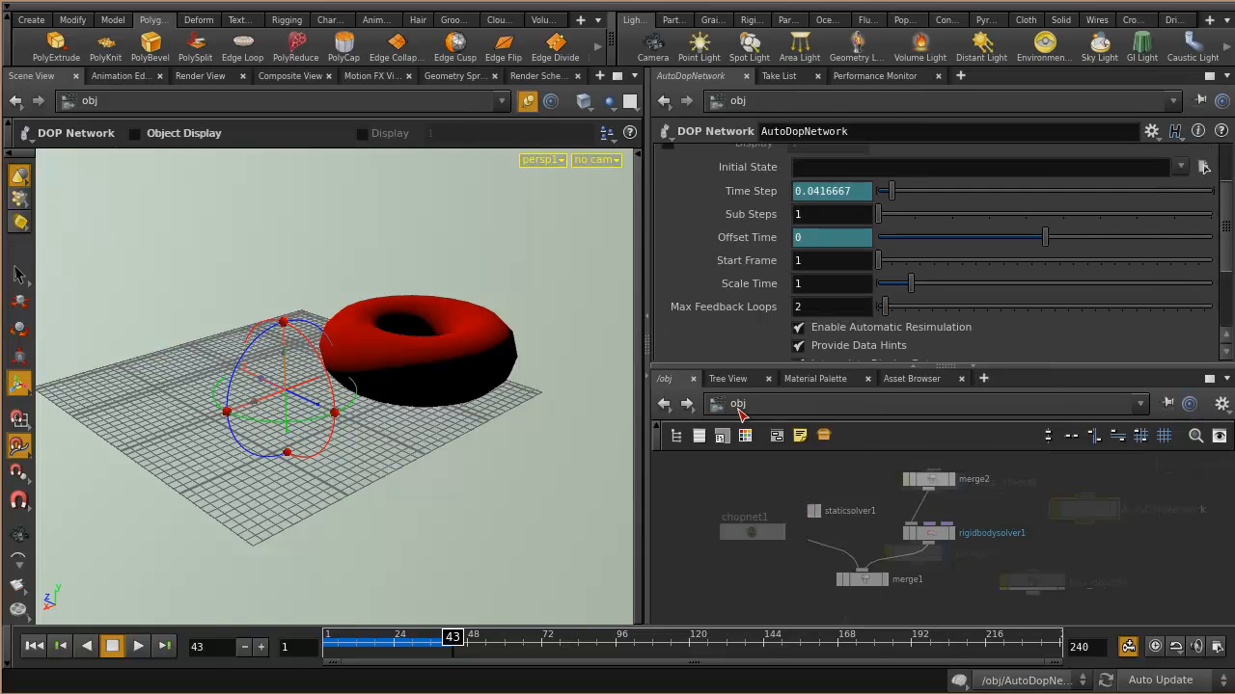
Set the viewport to Ghost Other Objects, and look inside torus_object1 before returning to obj.
click(608, 101)
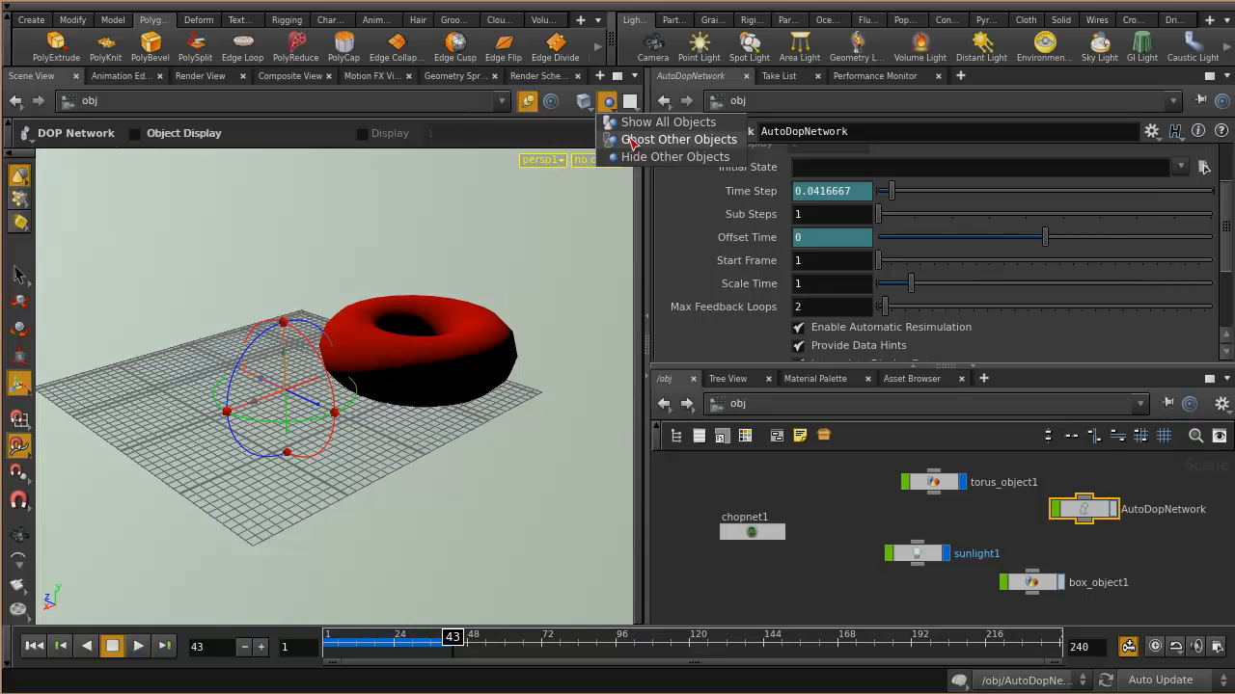
click(664, 140)
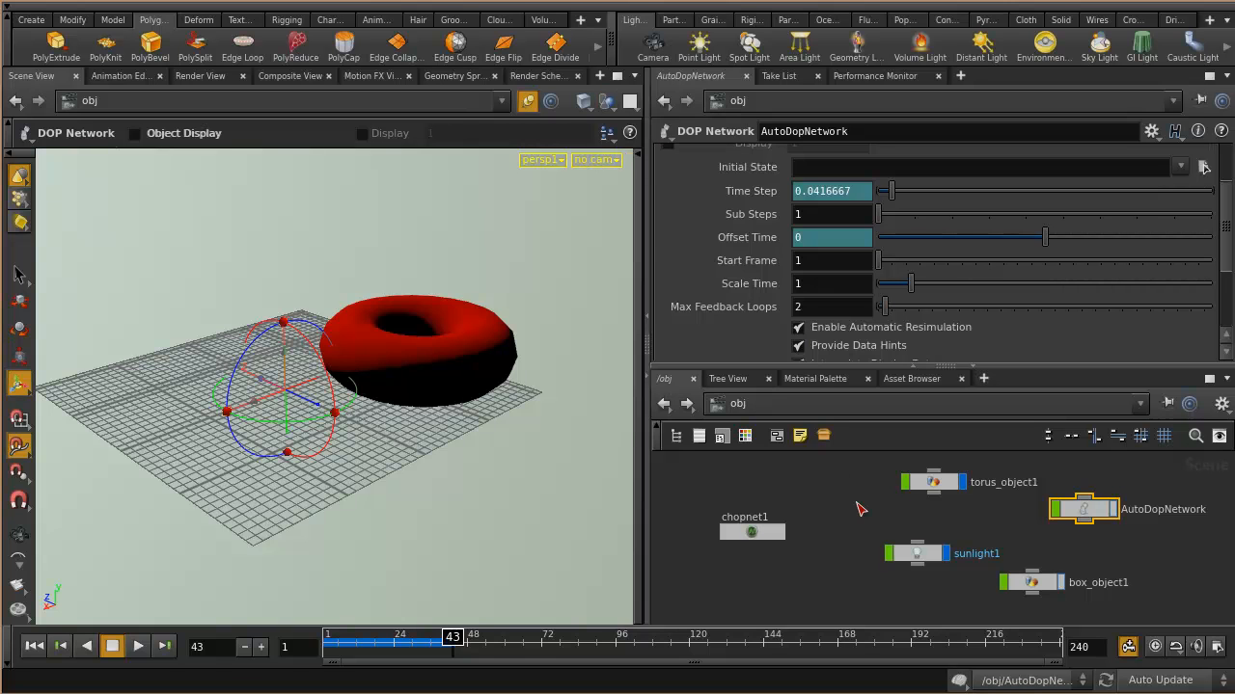
double_click(934, 482)
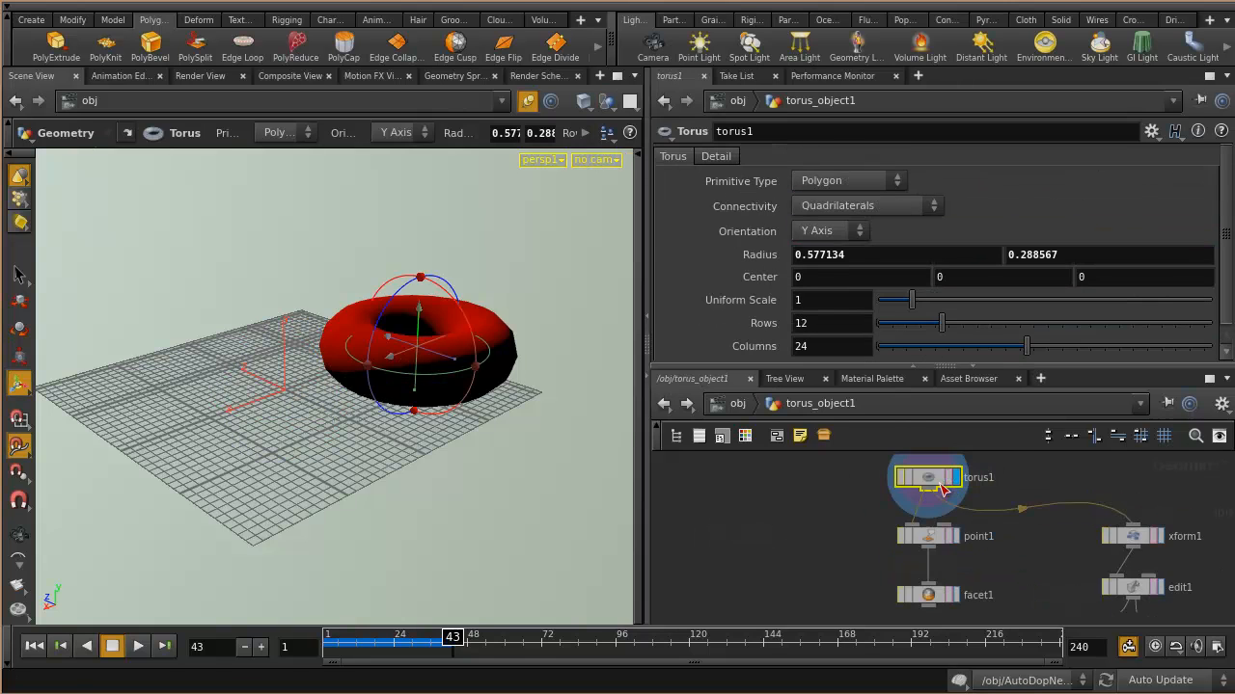
click(737, 403)
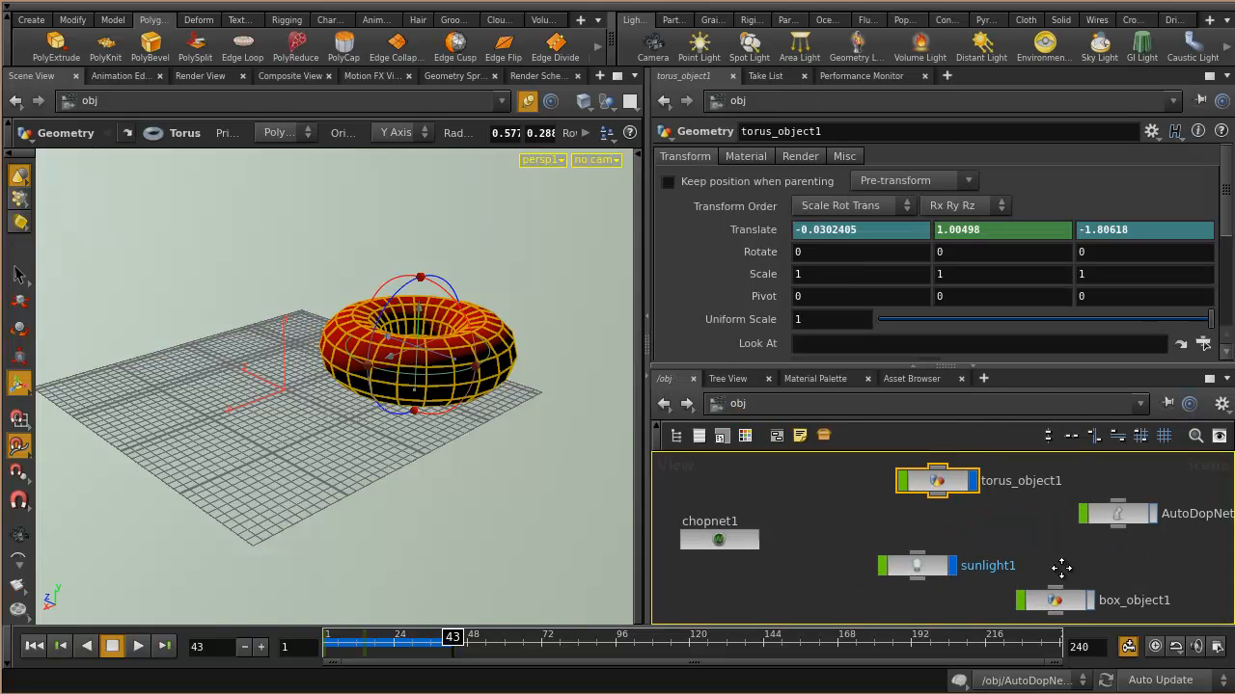
Enter box_object1, apply Ghost Other Objects again to check the pinned viewport, and return to obj.
double_click(984, 571)
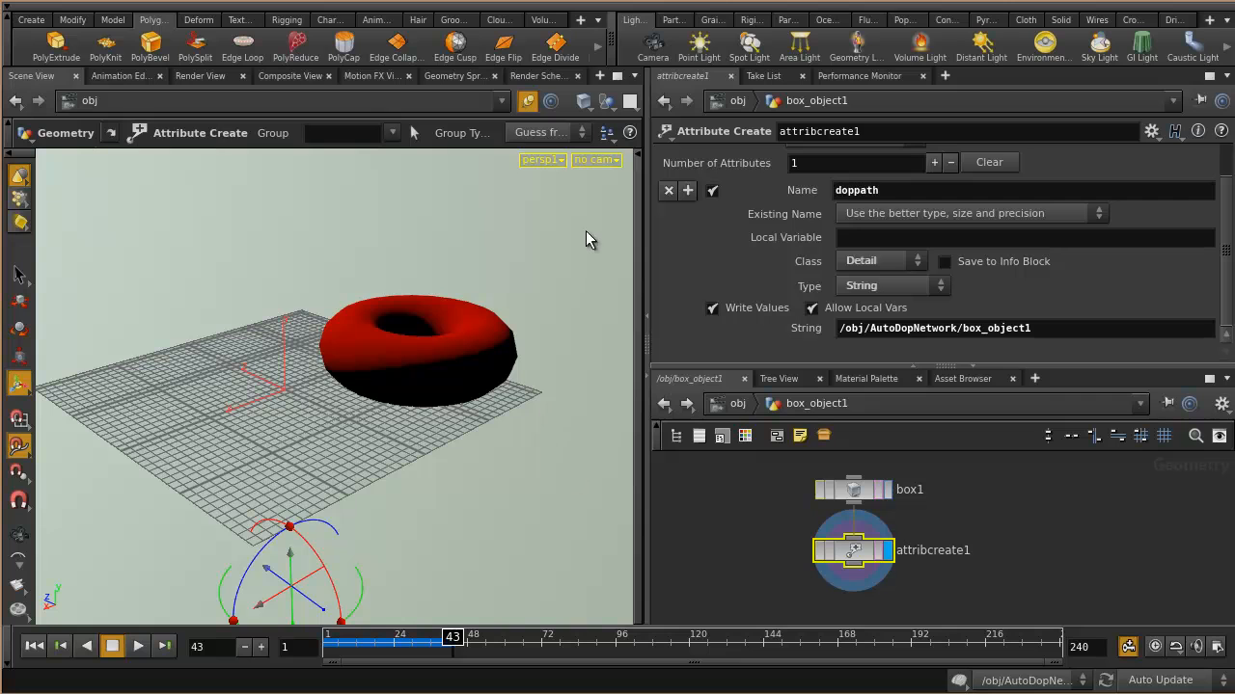
click(607, 101)
click(632, 138)
alt+middle_drag(420, 388, 355, 366)
alt+right_drag(367, 387, 359, 452)
mouse_move(355, 449)
alt+mouse_down()
mouse_move(341, 418)
mouse_move(345, 442)
alt+mouse_up()
click(738, 406)
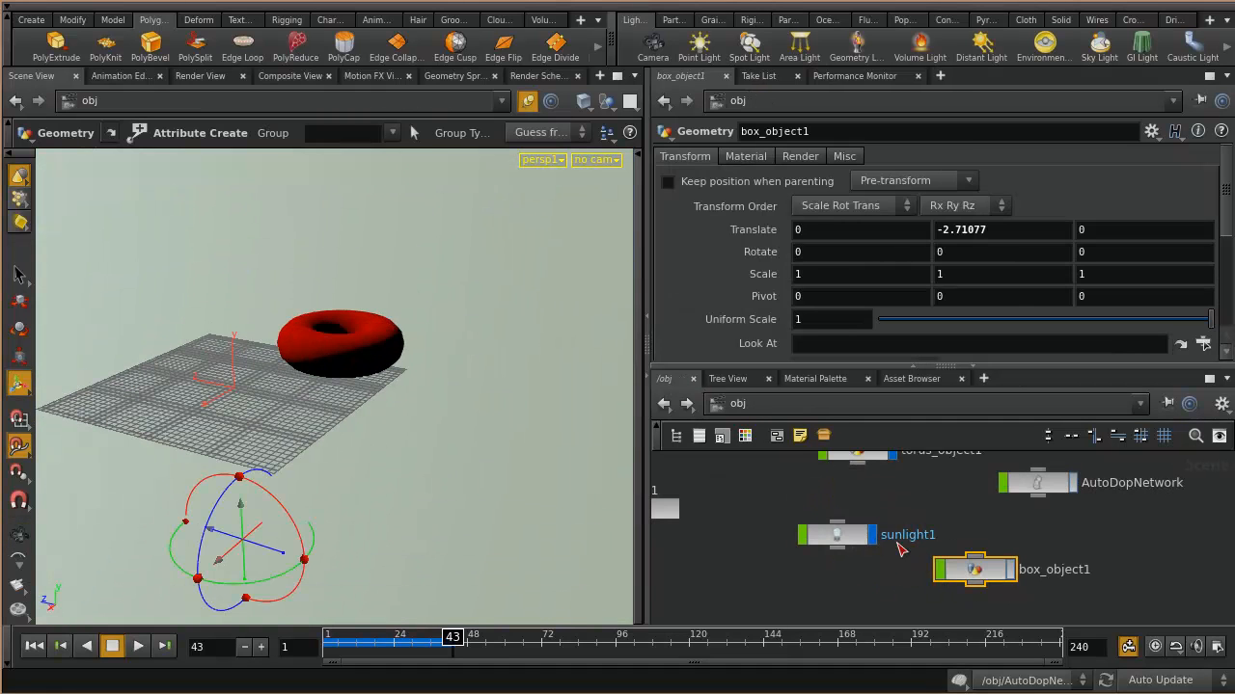
Move skylight1 next to sunlight1 and delete both lights from the obj network.
scroll(897, 565, down, 5)
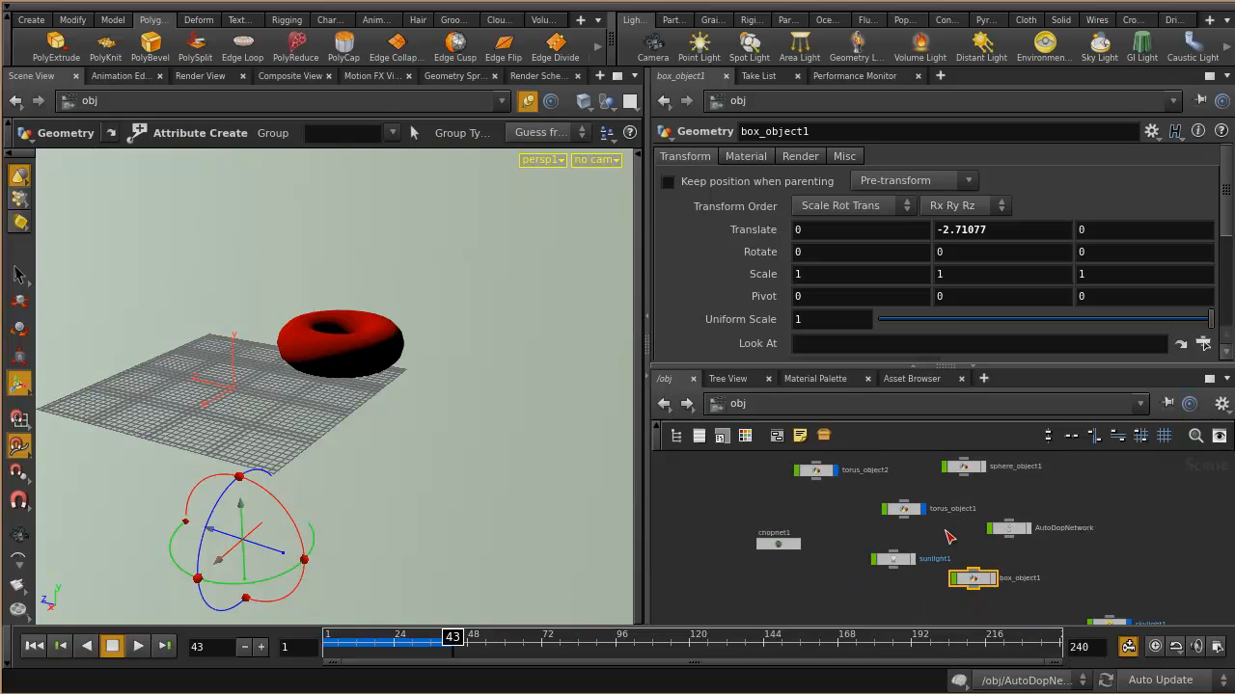
drag(1076, 610, 939, 545)
scroll(912, 526, up, 4)
drag(942, 611, 811, 522)
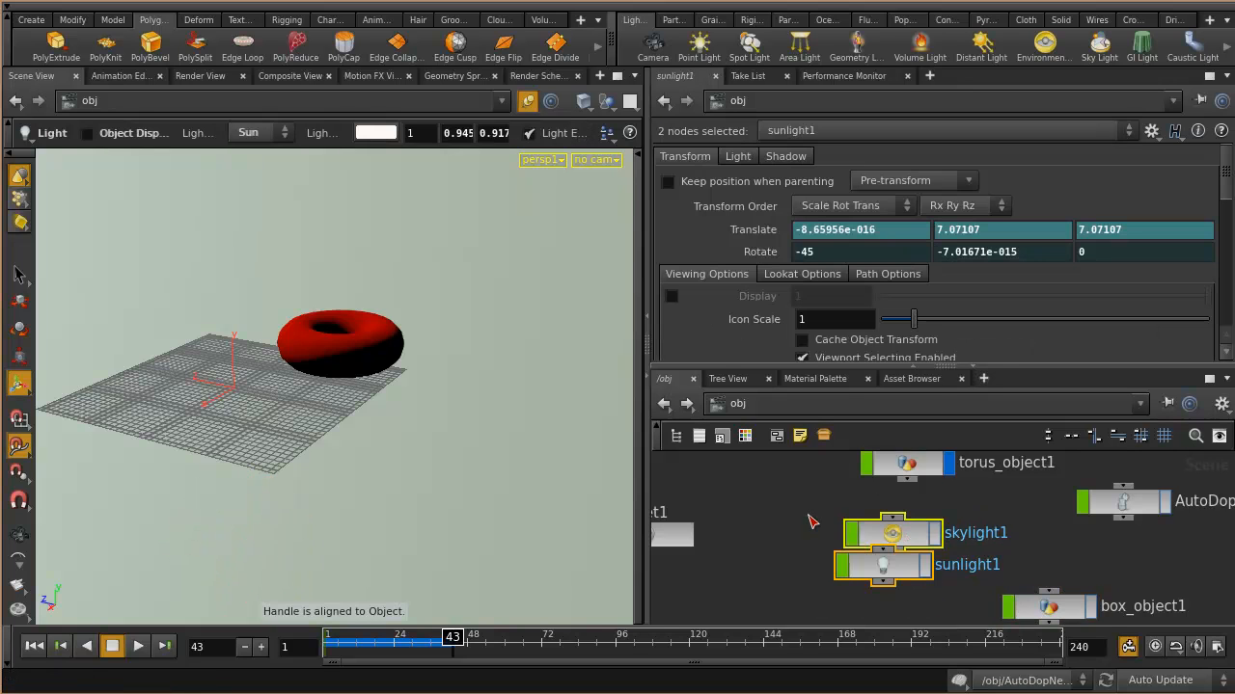
key(Delete)
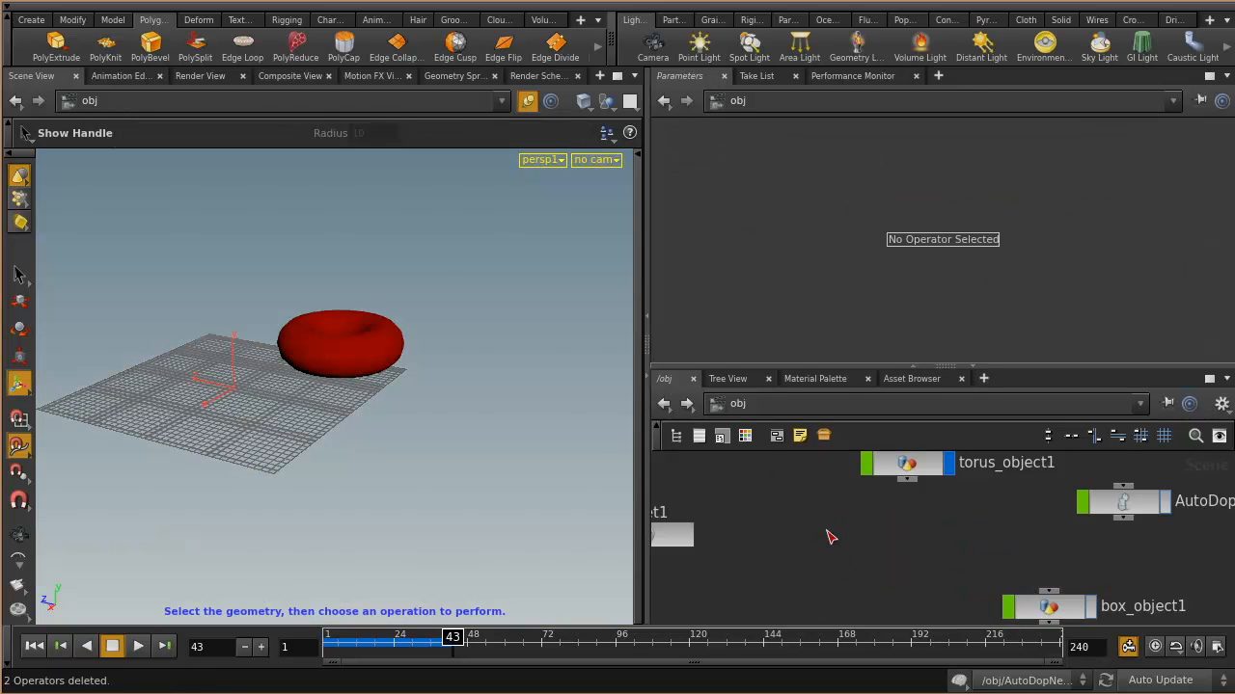
Turn on the display of box_object1 and scrub the timeline to frame 28.
middle_drag(862, 506, 813, 538)
middle_drag(967, 582, 912, 496)
scroll(921, 548, down, 1)
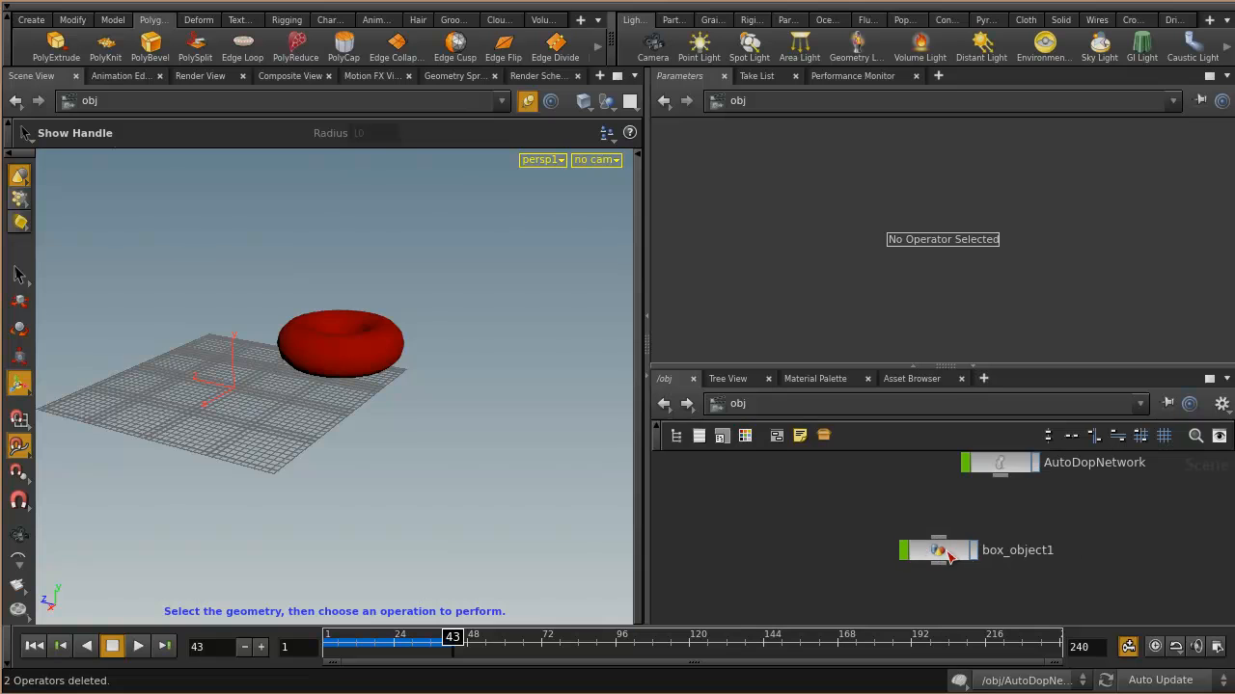
click(976, 551)
key(Escape)
drag(408, 474, 434, 460)
drag(358, 427, 406, 644)
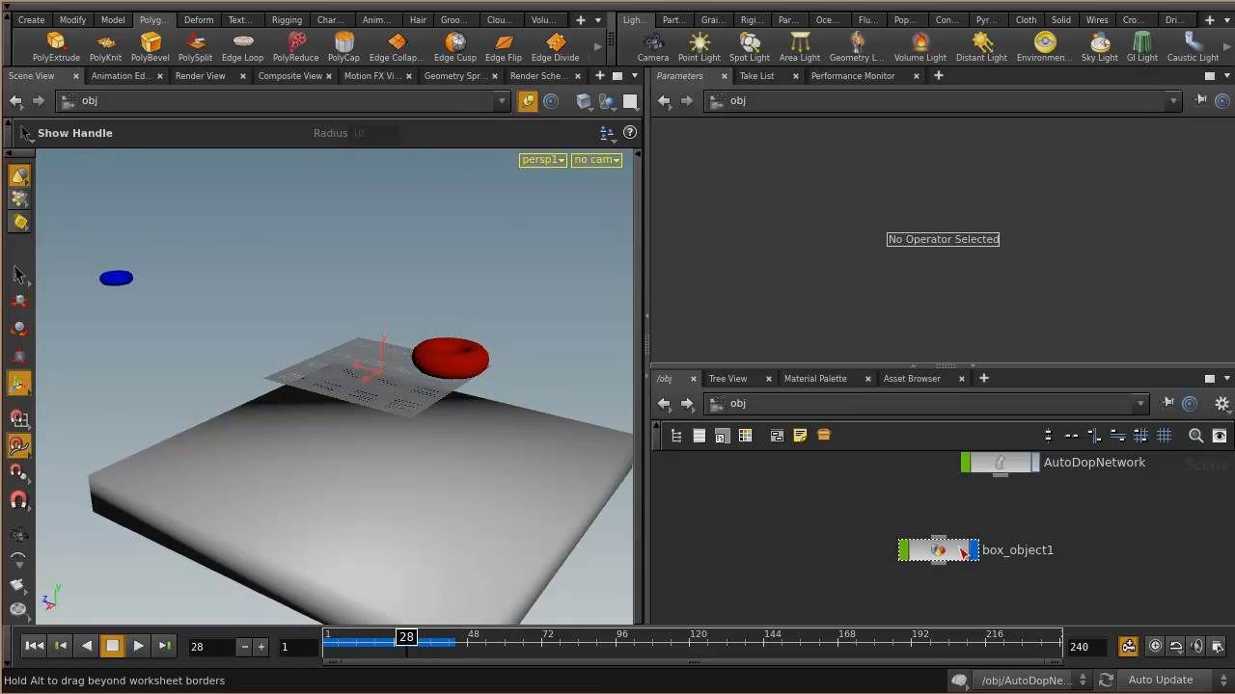
Enter box_object1, unpin the scene view, and inspect the box with the other objects ghosted.
double_click(961, 550)
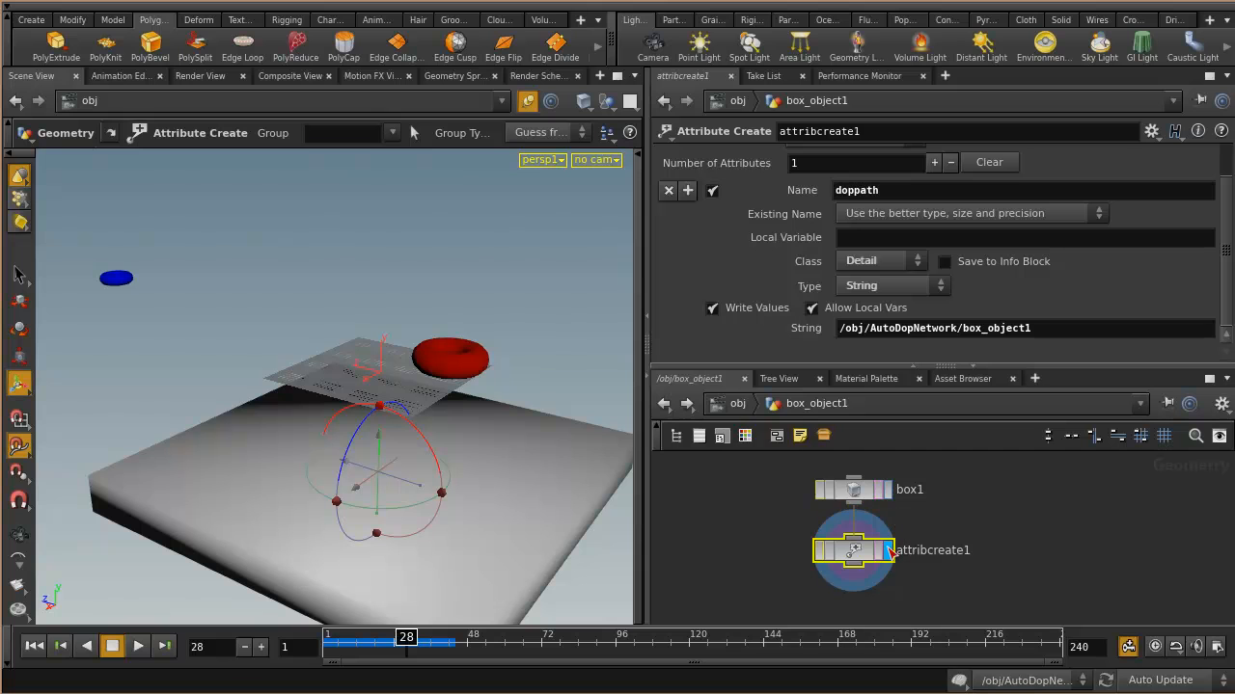
click(531, 100)
alt+middle_drag(510, 334, 483, 253)
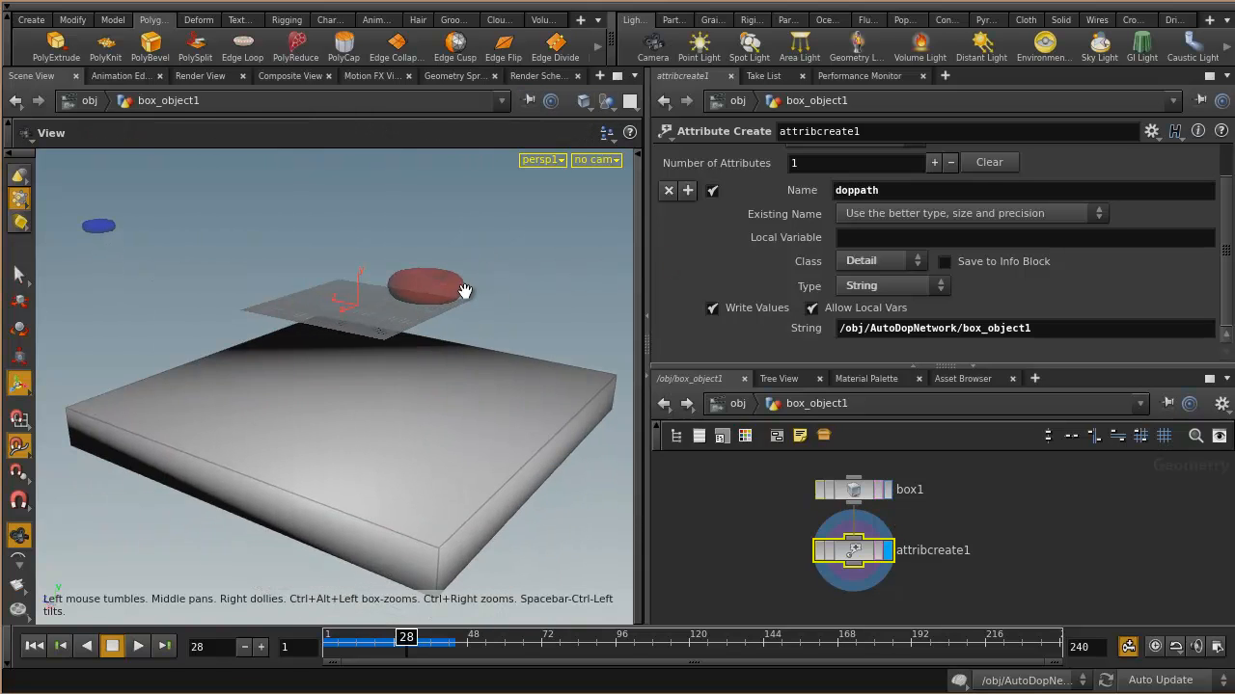
alt+drag(466, 288, 466, 314)
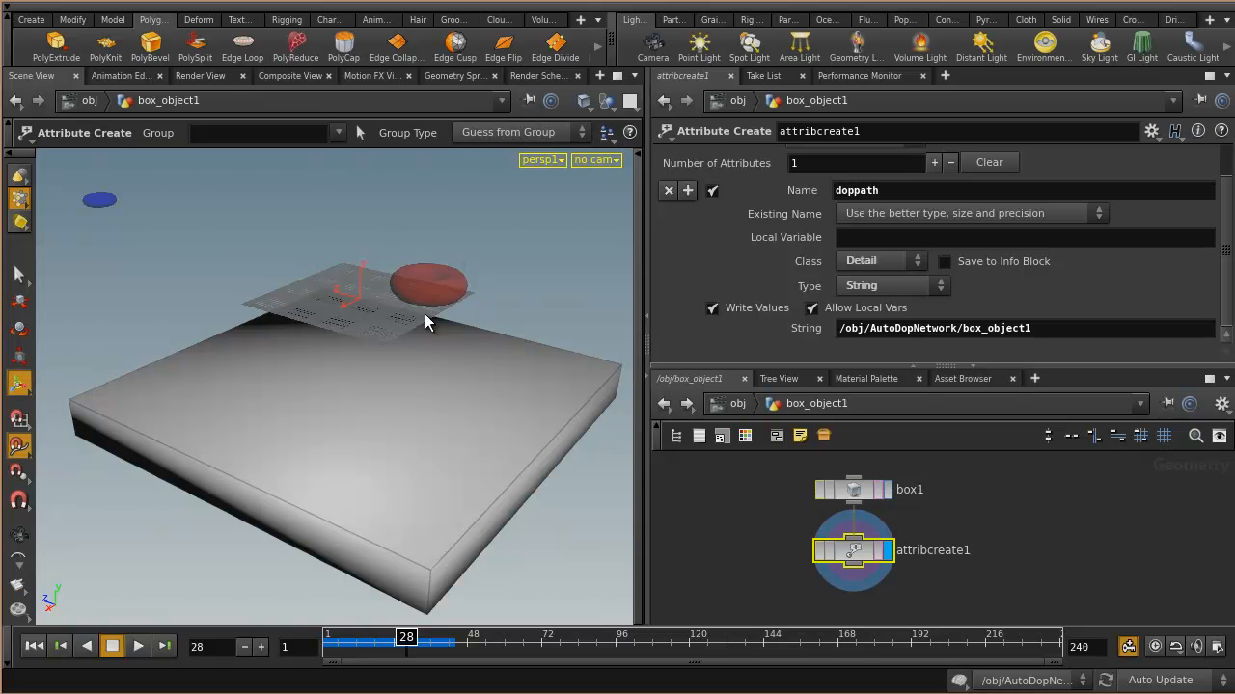
alt+right_drag(441, 298, 535, 319)
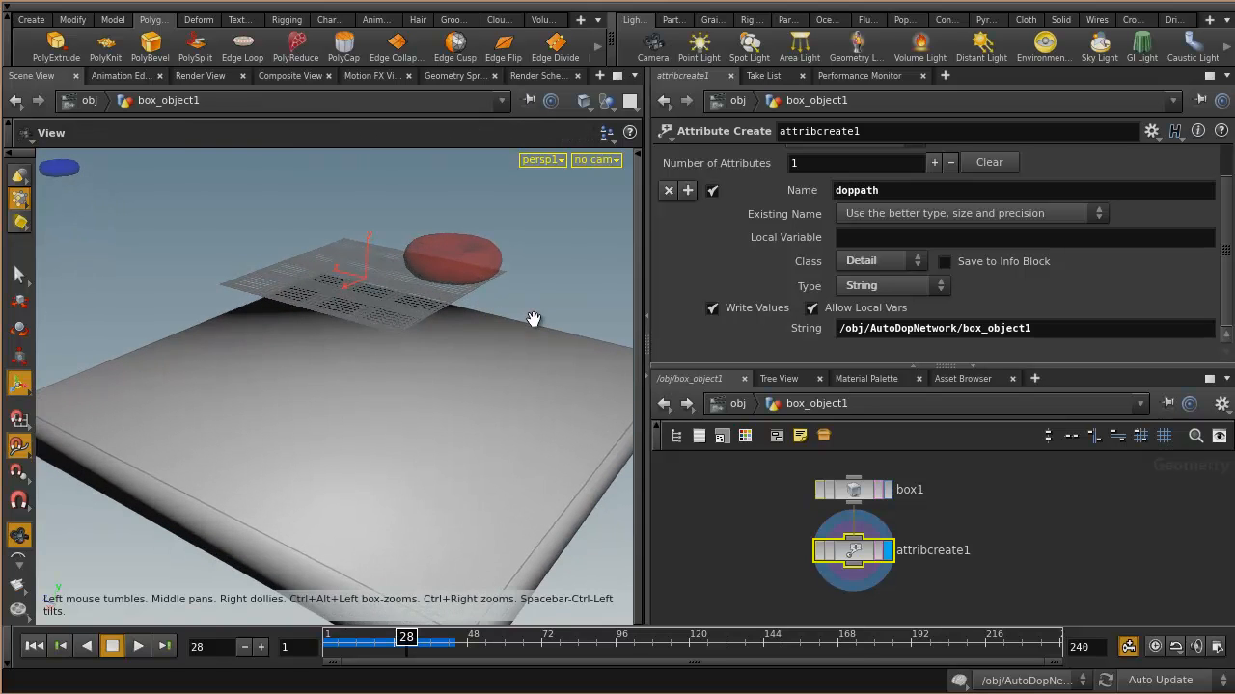
alt+middle_drag(534, 319, 406, 306)
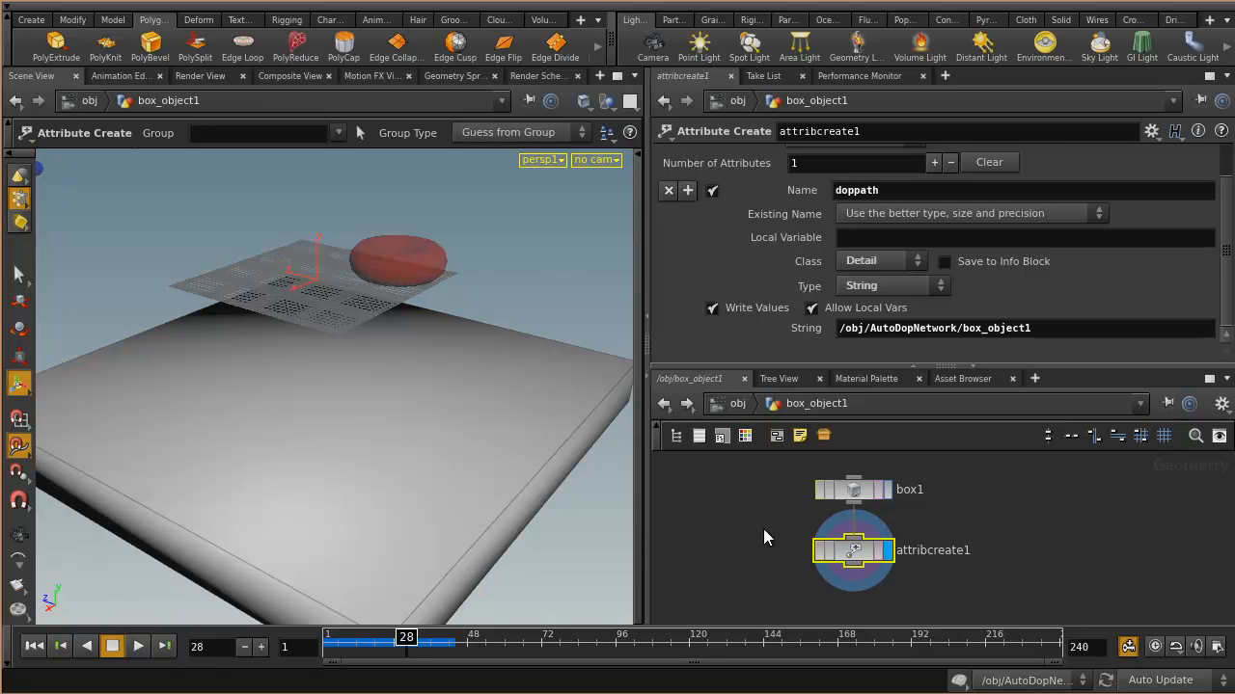
Switch the display flag to box1 and back to attribcreate1, viewing the box from a lower angle.
click(888, 490)
click(887, 550)
alt+drag(435, 505, 424, 447)
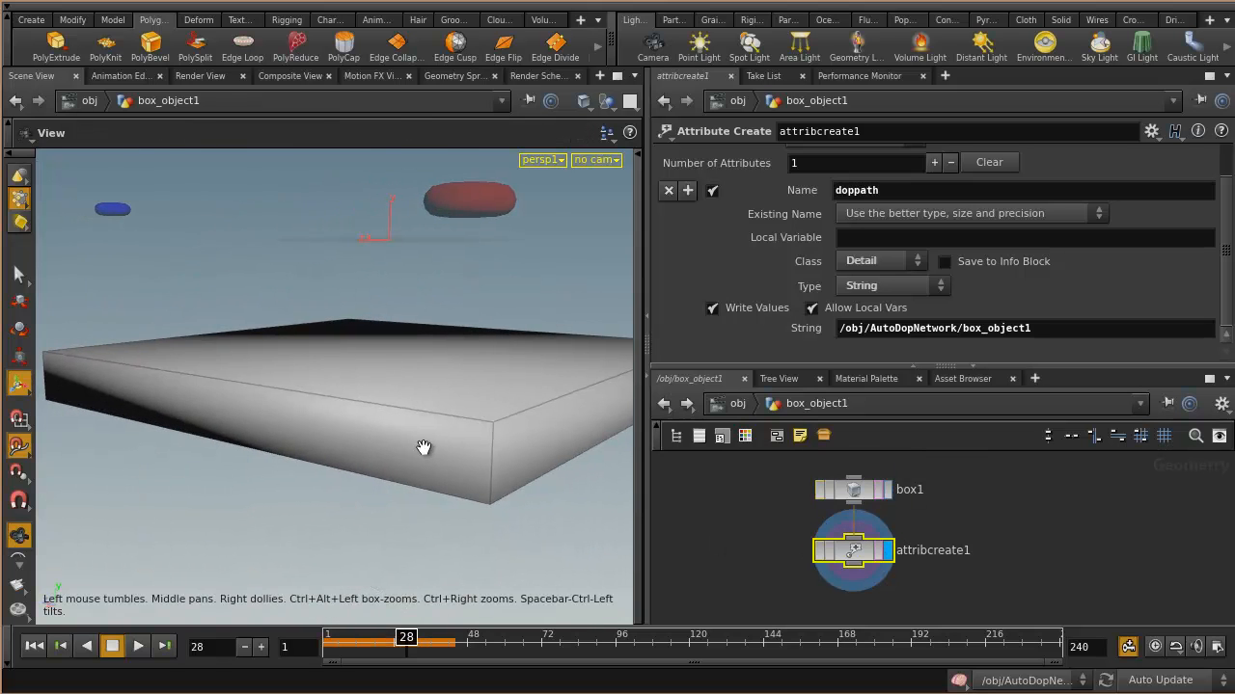
Activate the Select tool, set the selection type to Primitives, and select the long side face of the box.
key(Return)
key(s)
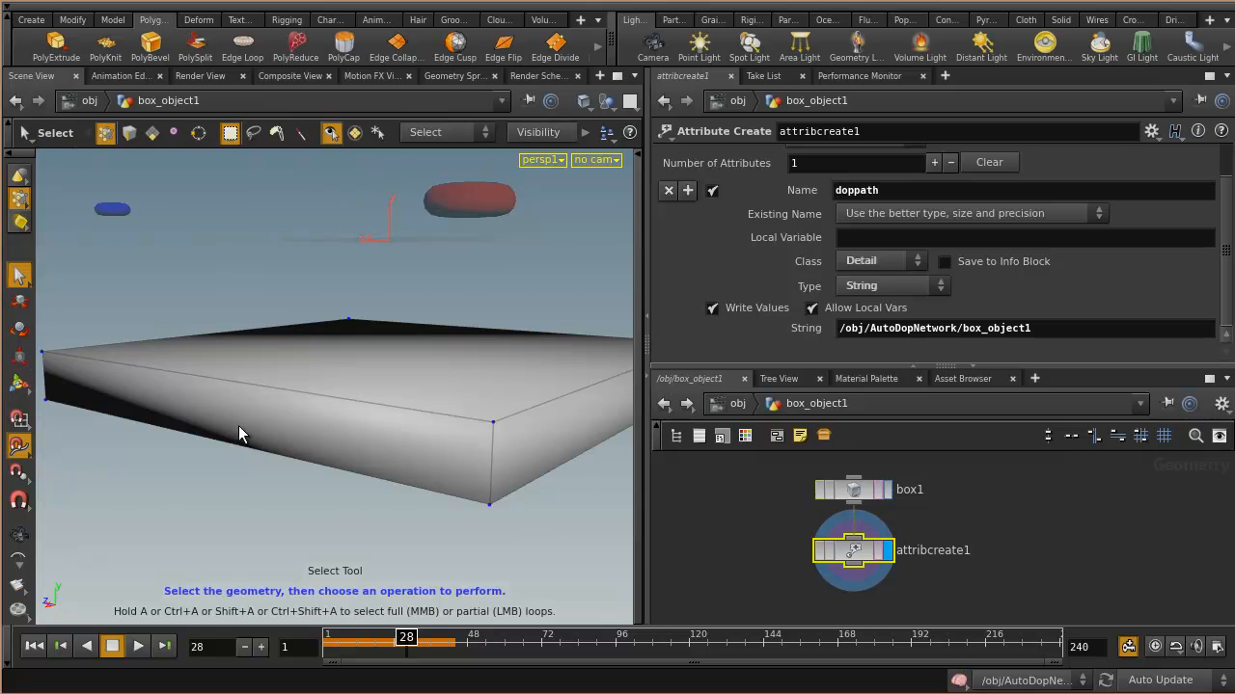
right_click(262, 400)
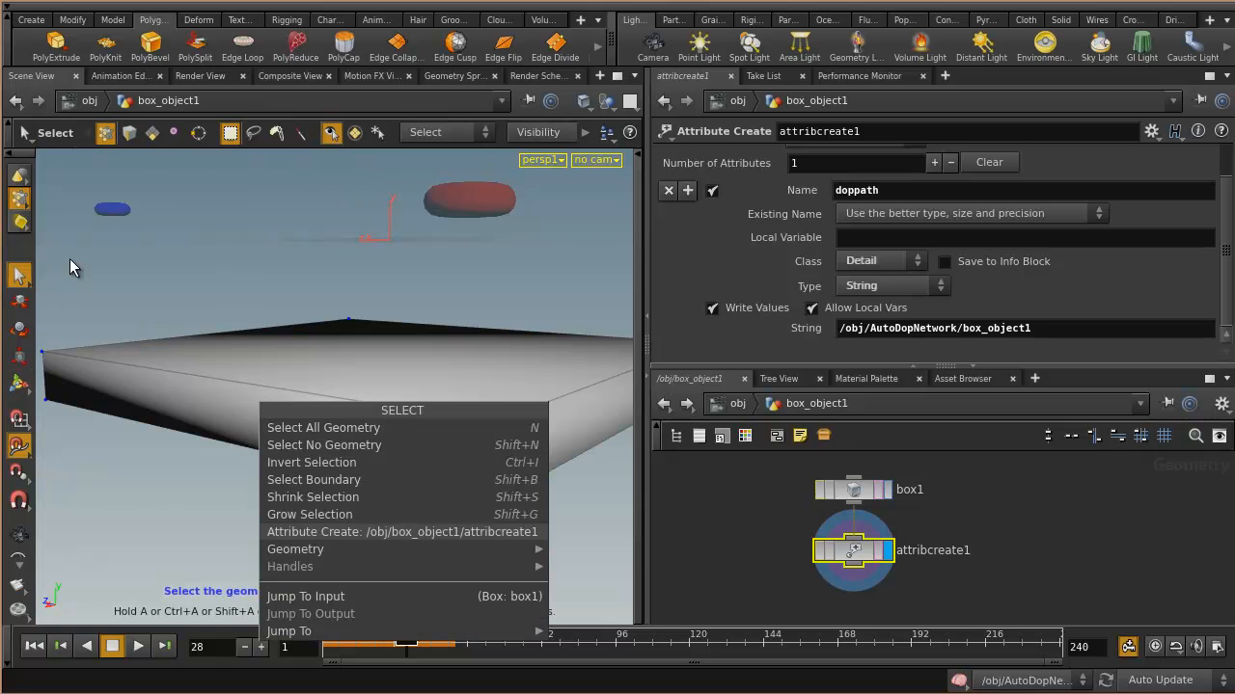
click(45, 208)
right_click(16, 198)
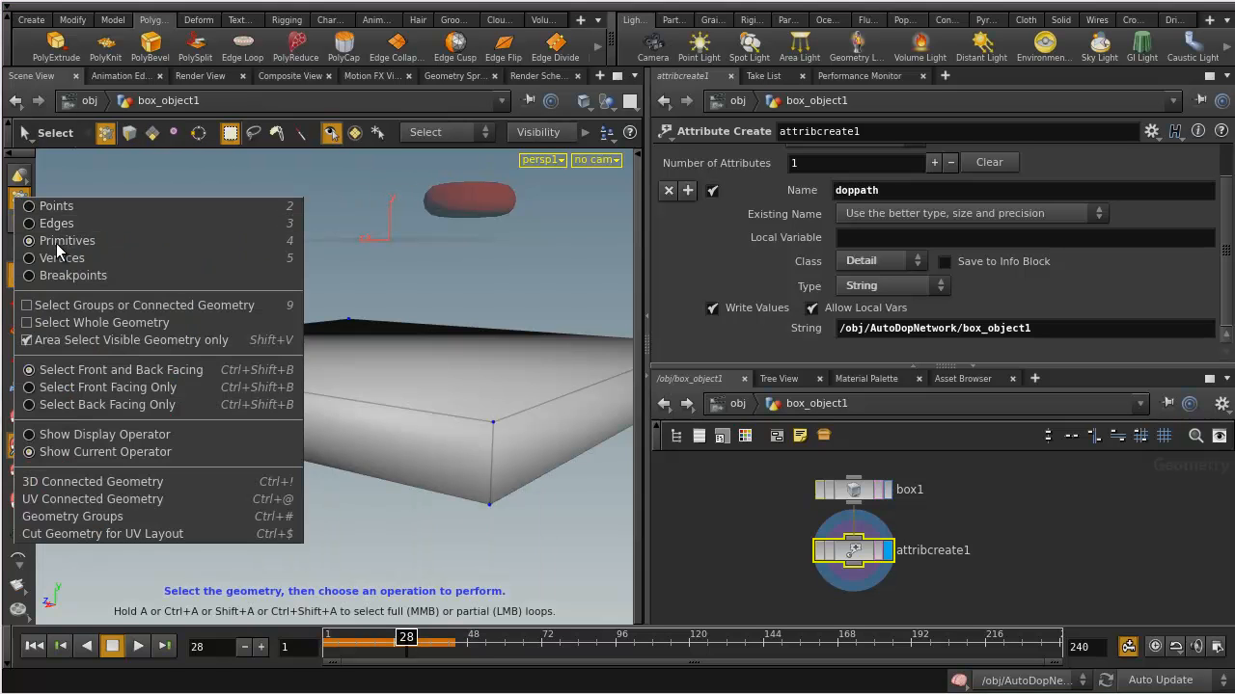
click(60, 239)
click(238, 421)
alt+drag(422, 428, 344, 417)
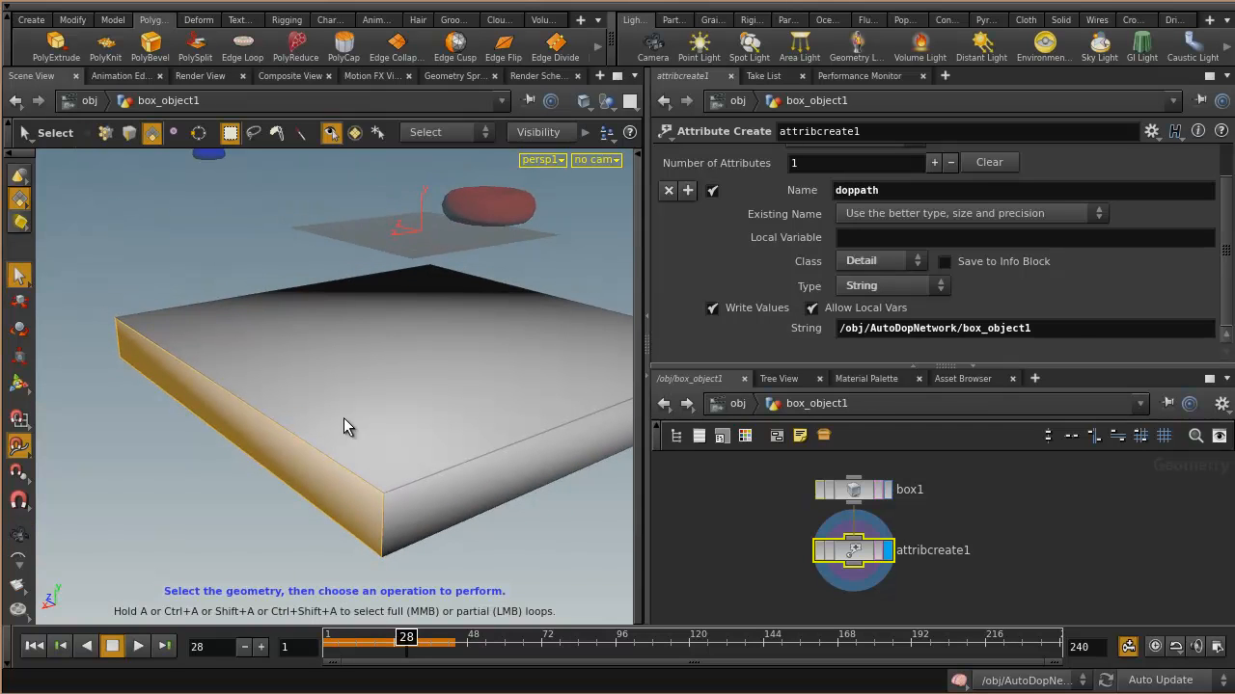
Try to scale the selected long side face of the box, and back out to the Select tool.
key(e)
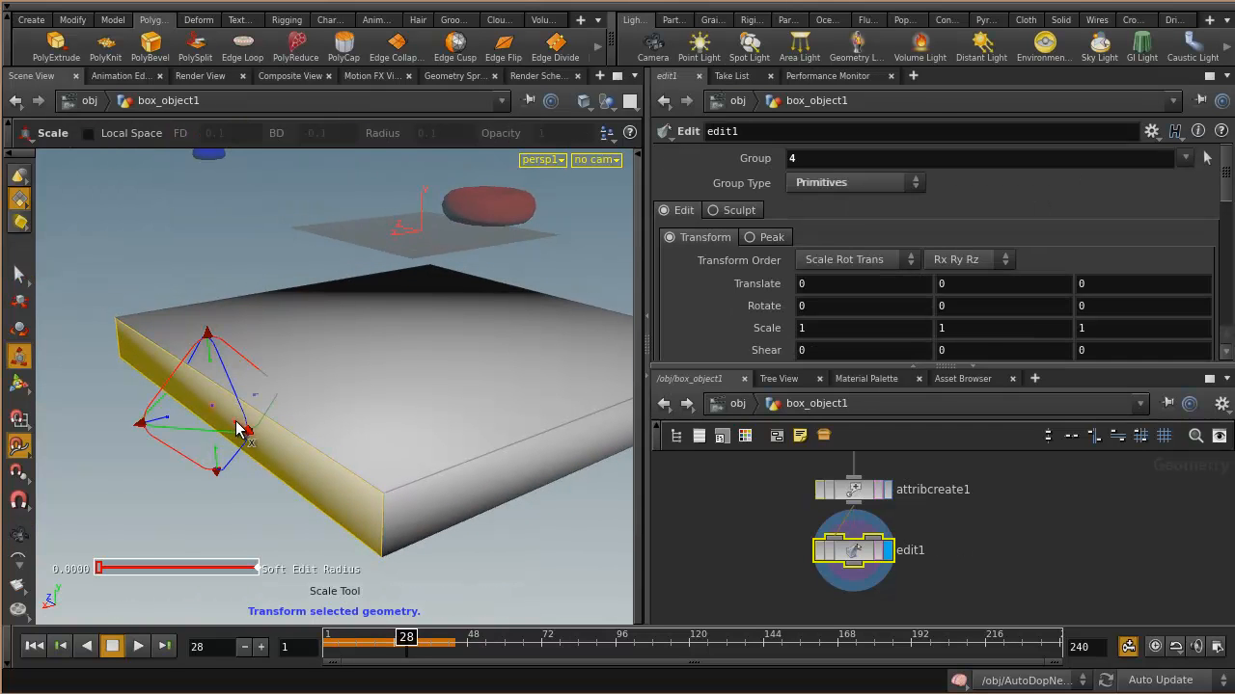
mouse_move(248, 435)
mouse_down()
mouse_move(217, 418)
mouse_move(306, 440)
mouse_move(292, 448)
mouse_move(246, 429)
mouse_move(266, 436)
mouse_up()
key(Escape)
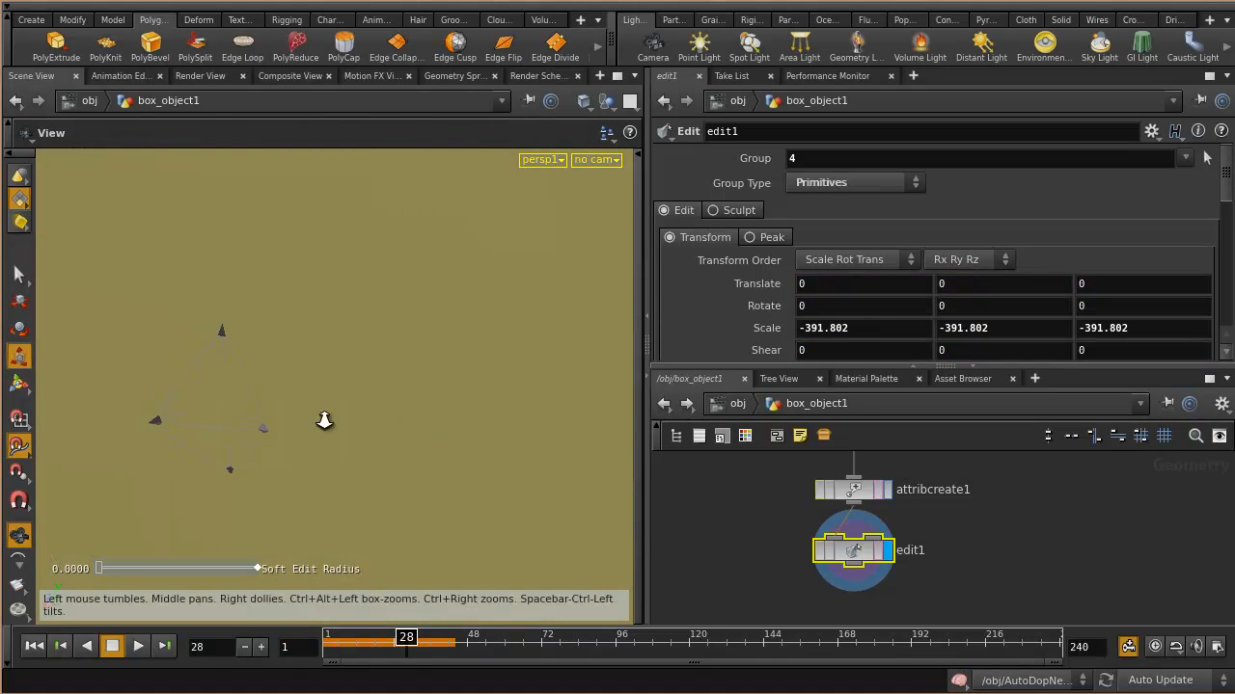
key(g)
drag(413, 441, 464, 416)
key(Return)
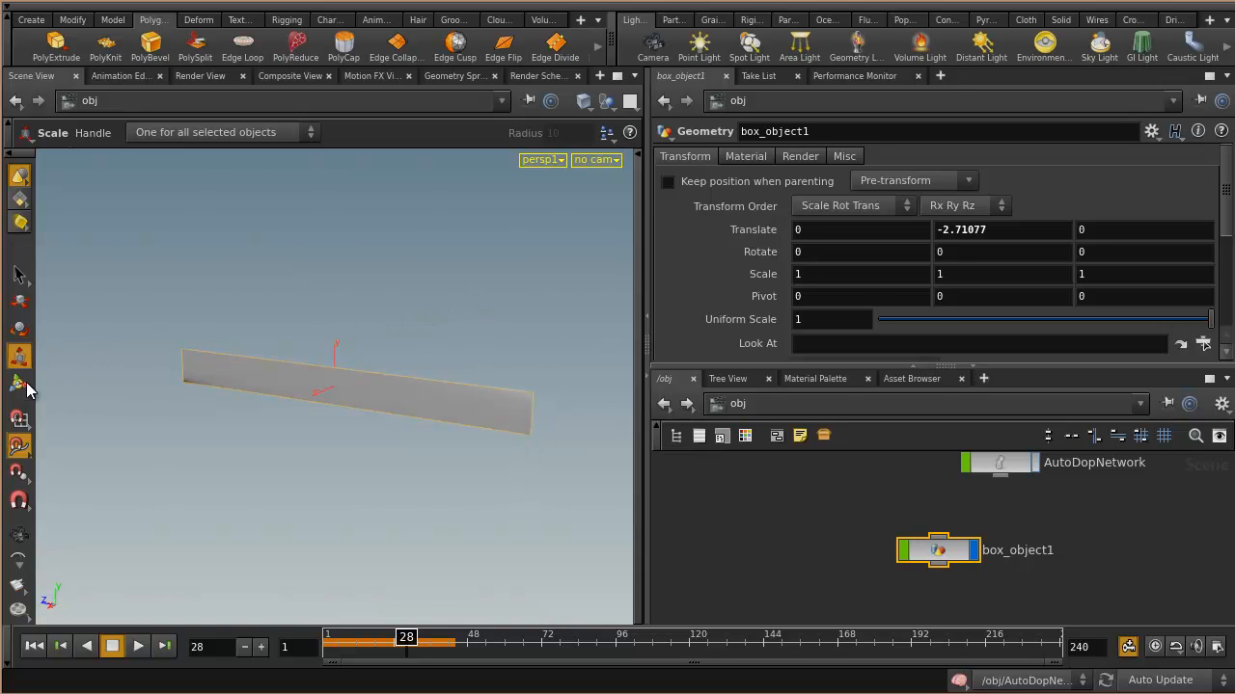
click(18, 276)
key(Escape)
drag(453, 378, 380, 360)
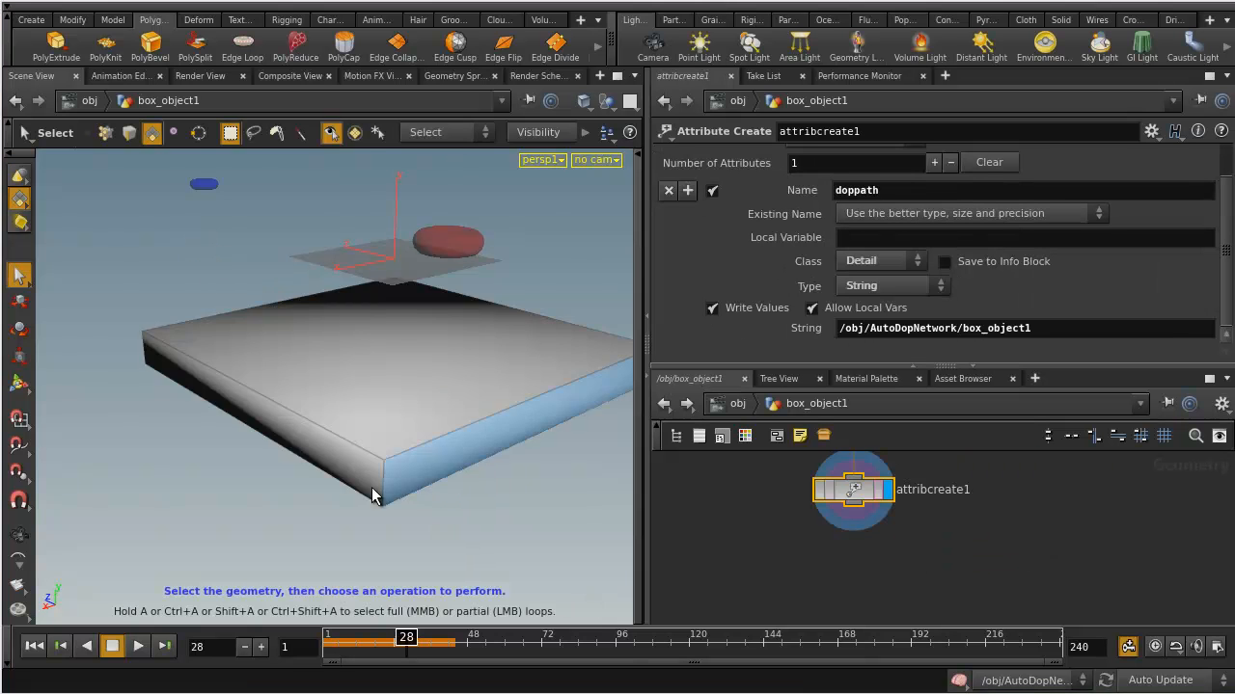
Select the box's long side face again and move it about -0.4 along X.
click(372, 491)
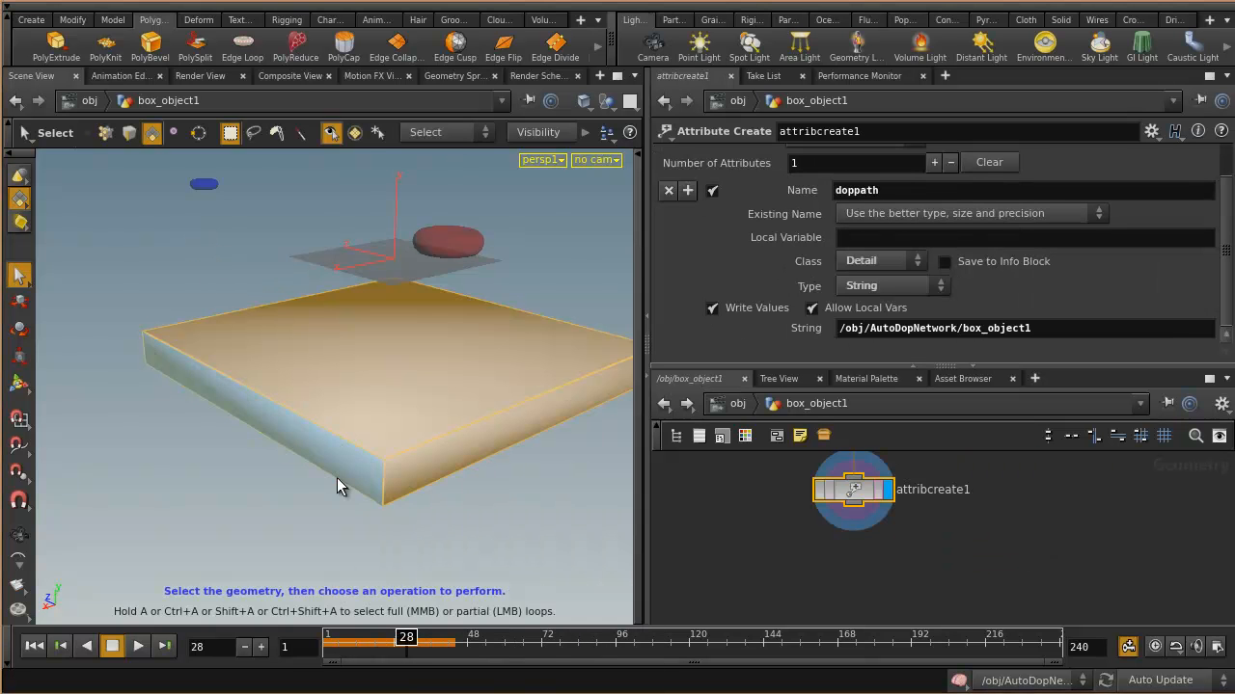
drag(310, 455, 268, 446)
click(268, 448)
key(t)
drag(254, 405, 284, 424)
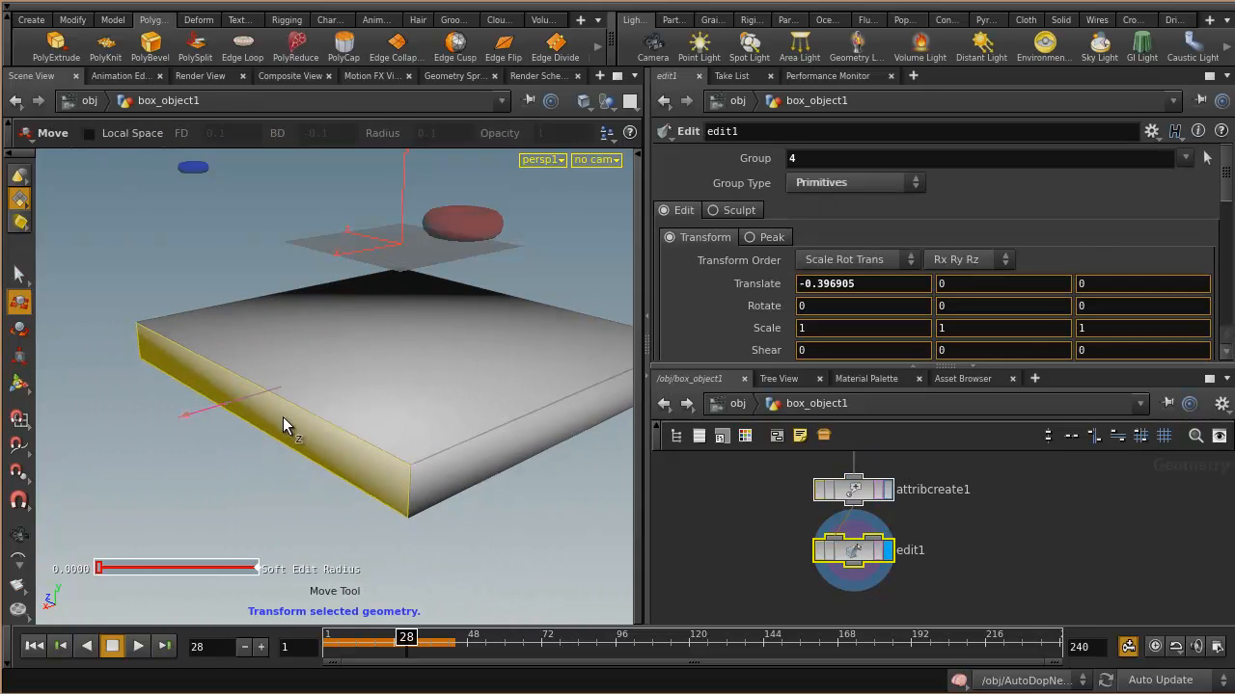
Set the scene view to show all objects fully while editing the box, keeping the Move tool active.
key(Escape)
drag(496, 312, 206, 257)
key(t)
key(Escape)
drag(405, 317, 470, 281)
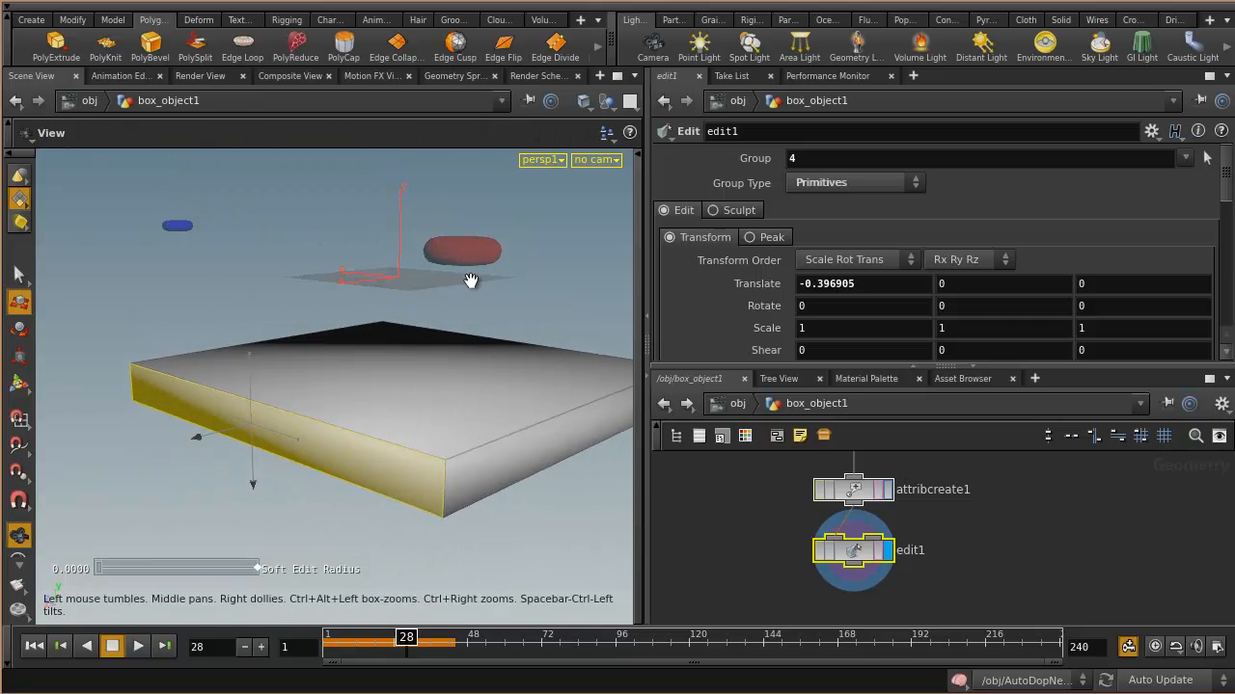
key(t)
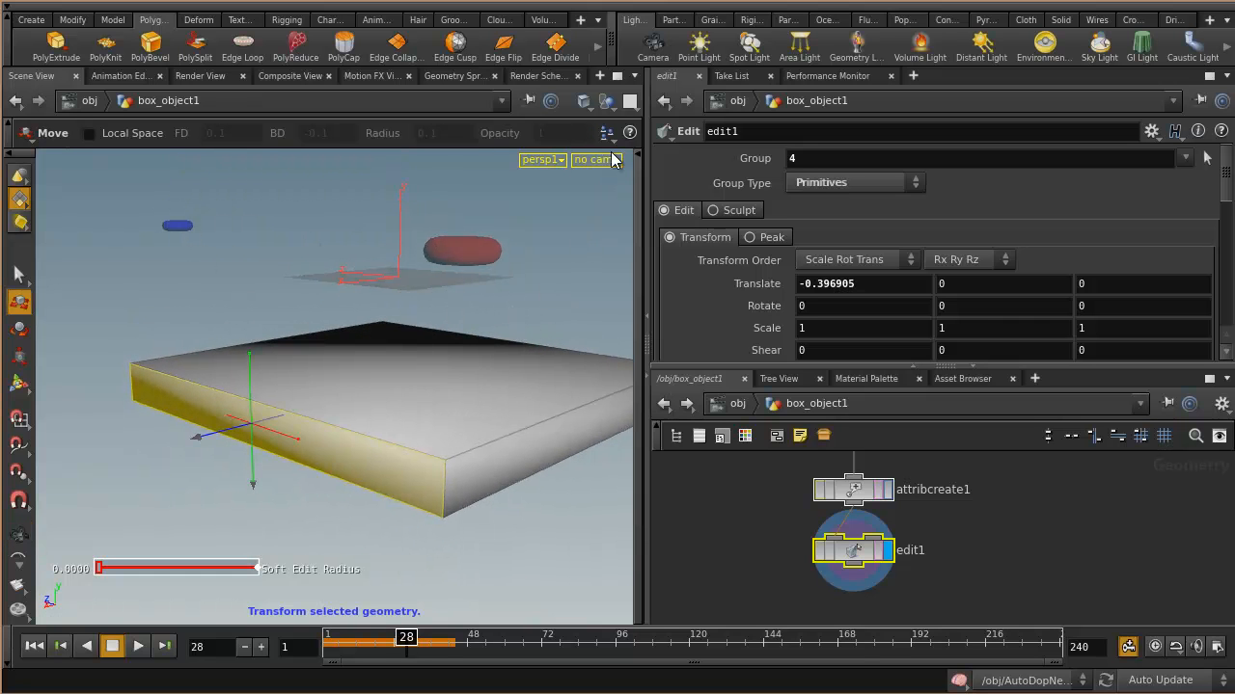
click(607, 100)
click(630, 128)
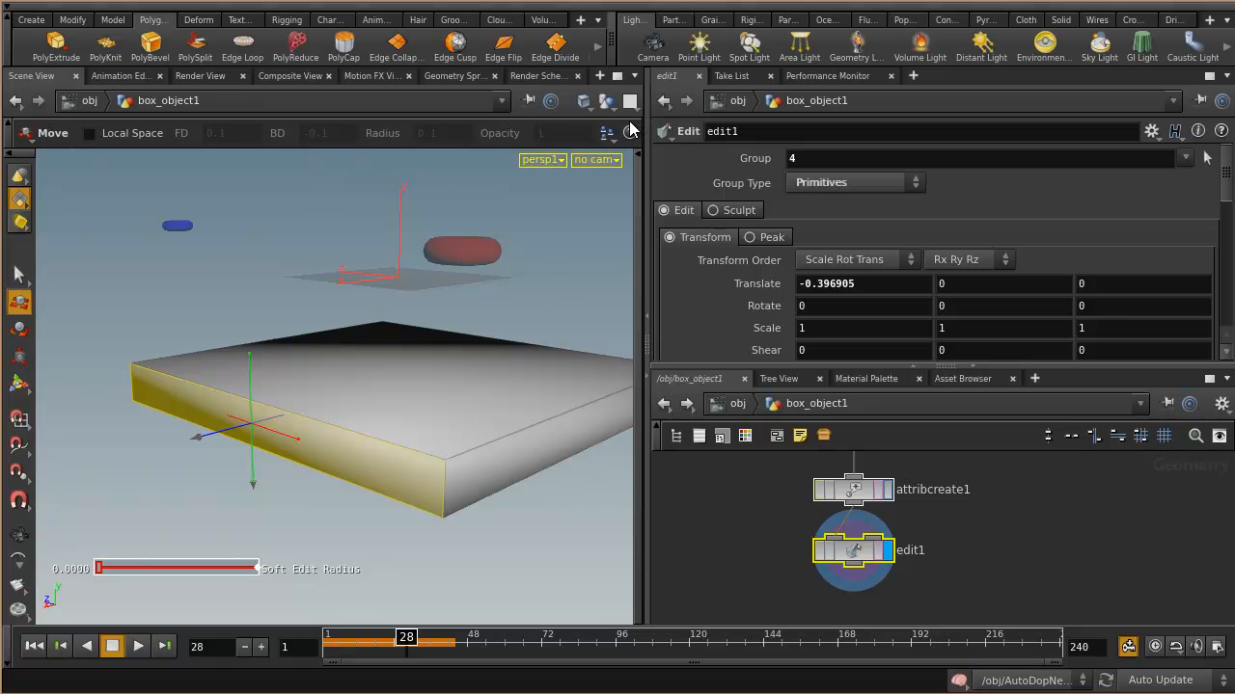
key(Escape)
drag(505, 267, 500, 290)
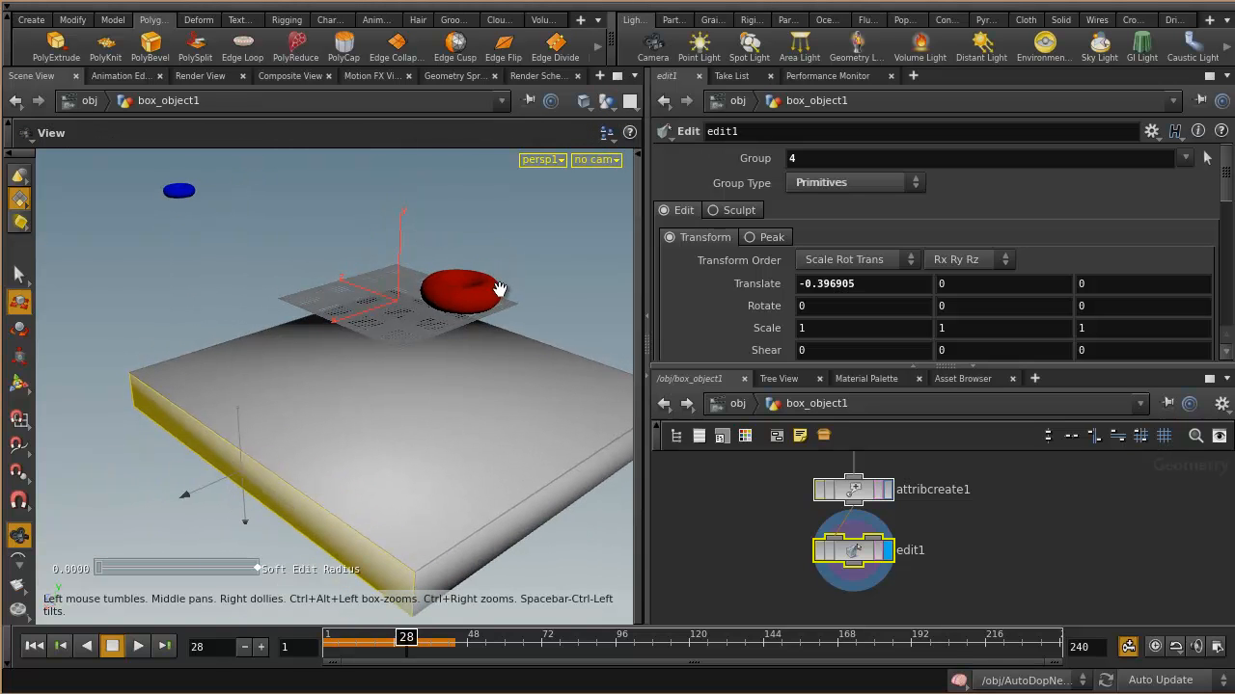
key(t)
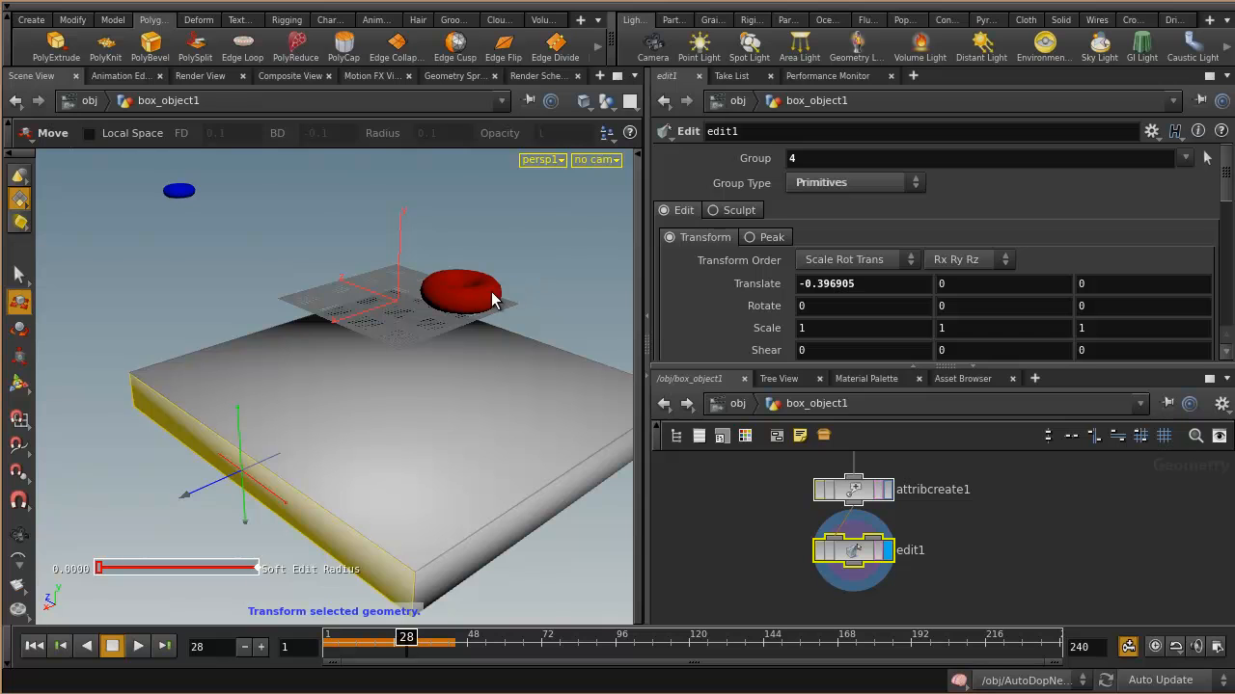
Select the blue torus as the geometry to move, and return the network to box_object1.
key(s)
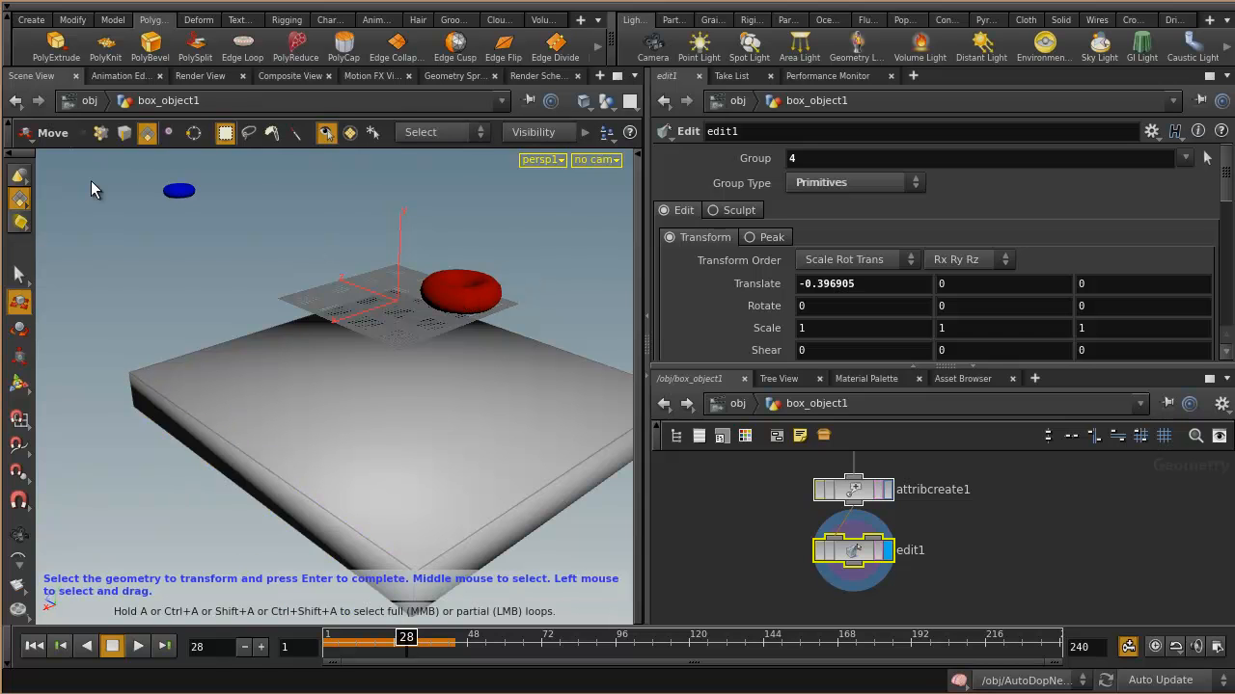
click(179, 191)
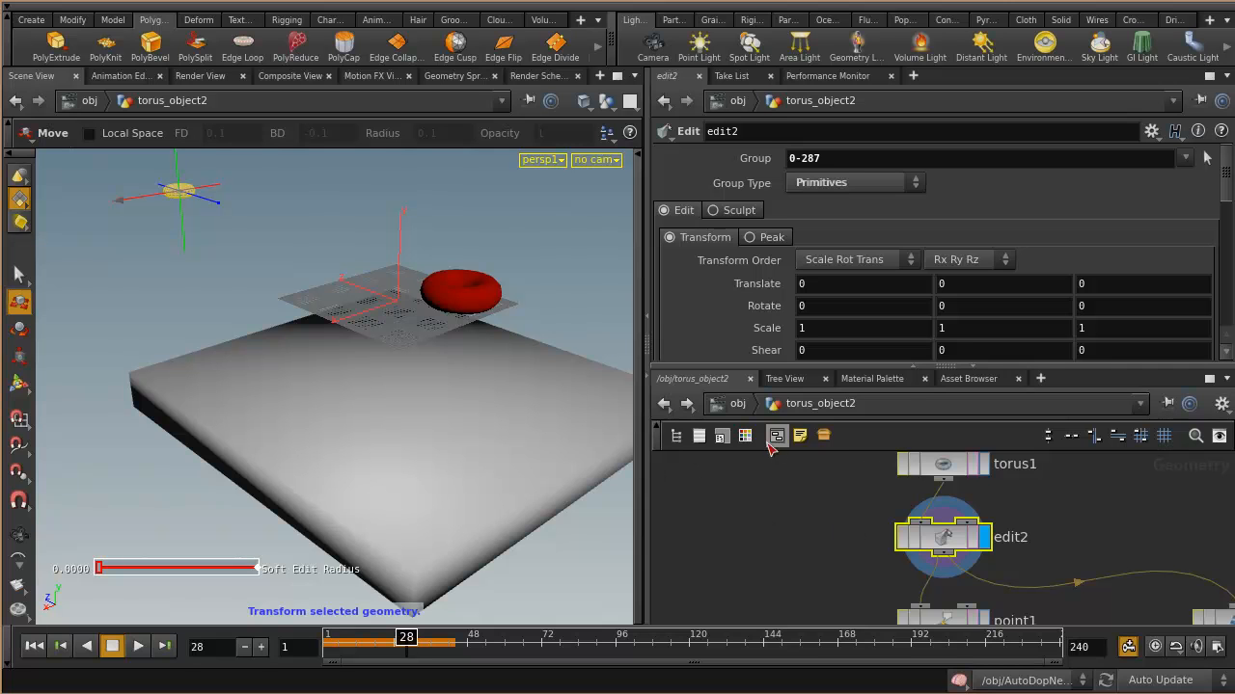
click(687, 405)
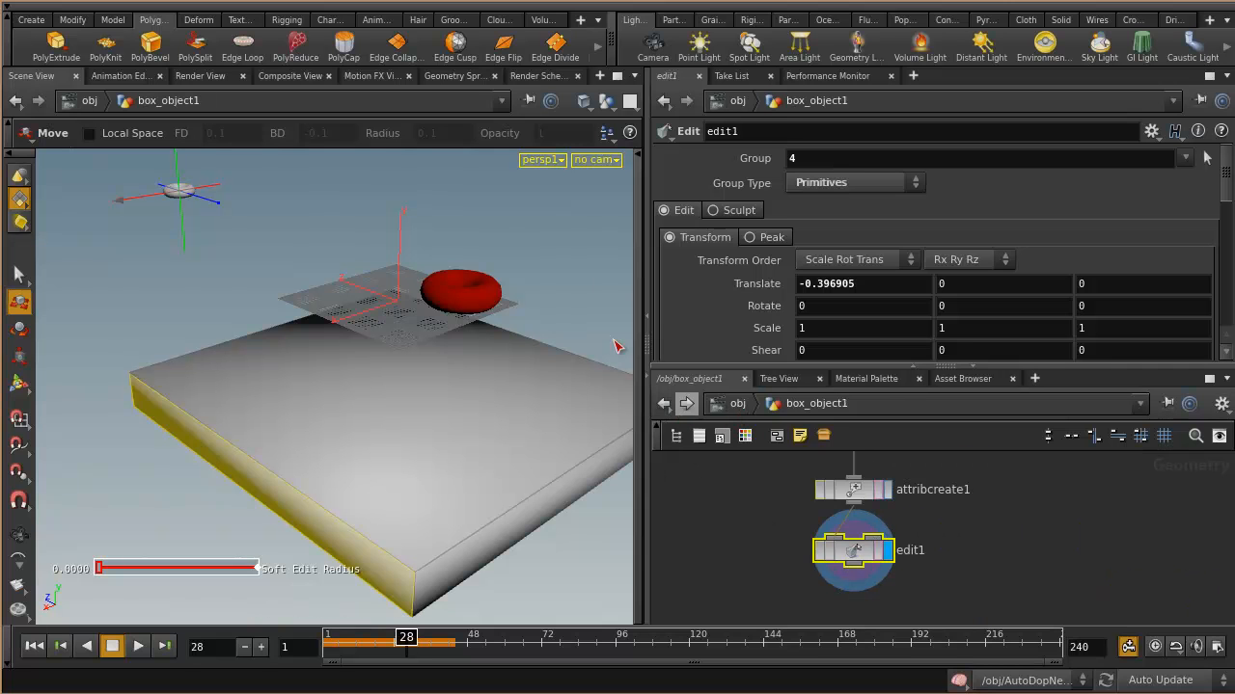
Switch the scene view to ghost the other objects, and then to hide them, while inspecting the box.
click(605, 100)
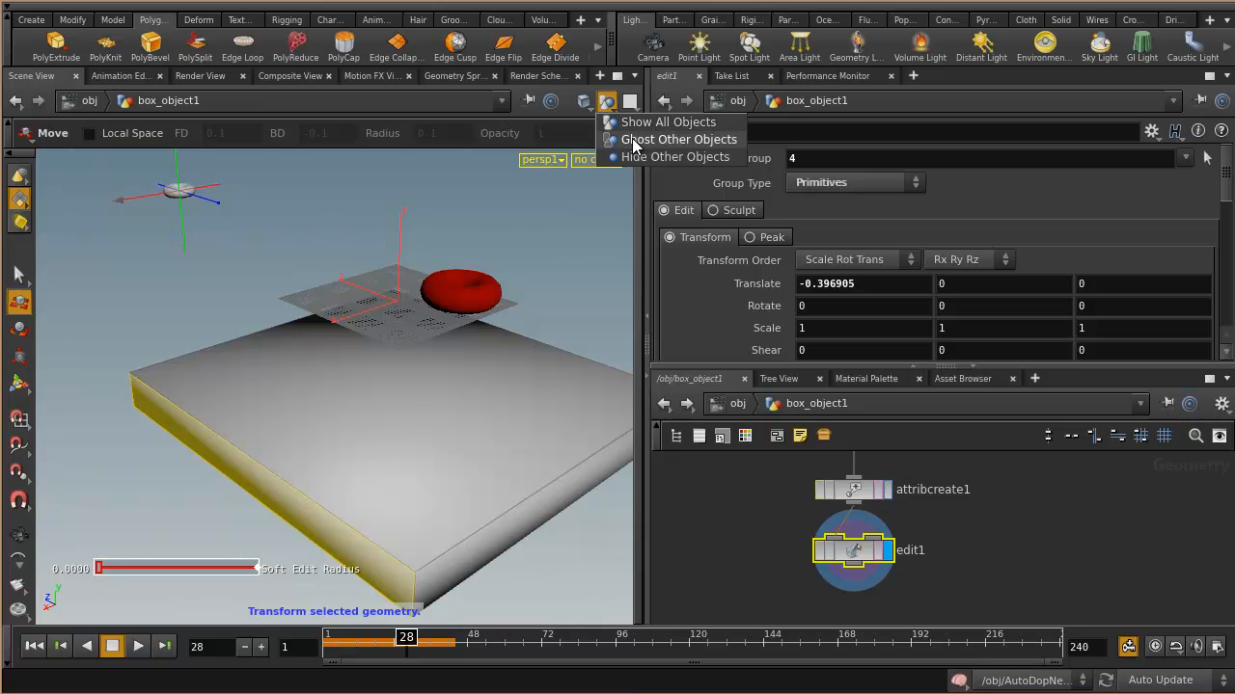
click(618, 137)
click(605, 101)
click(622, 156)
key(Escape)
drag(476, 298, 394, 359)
key(Return)
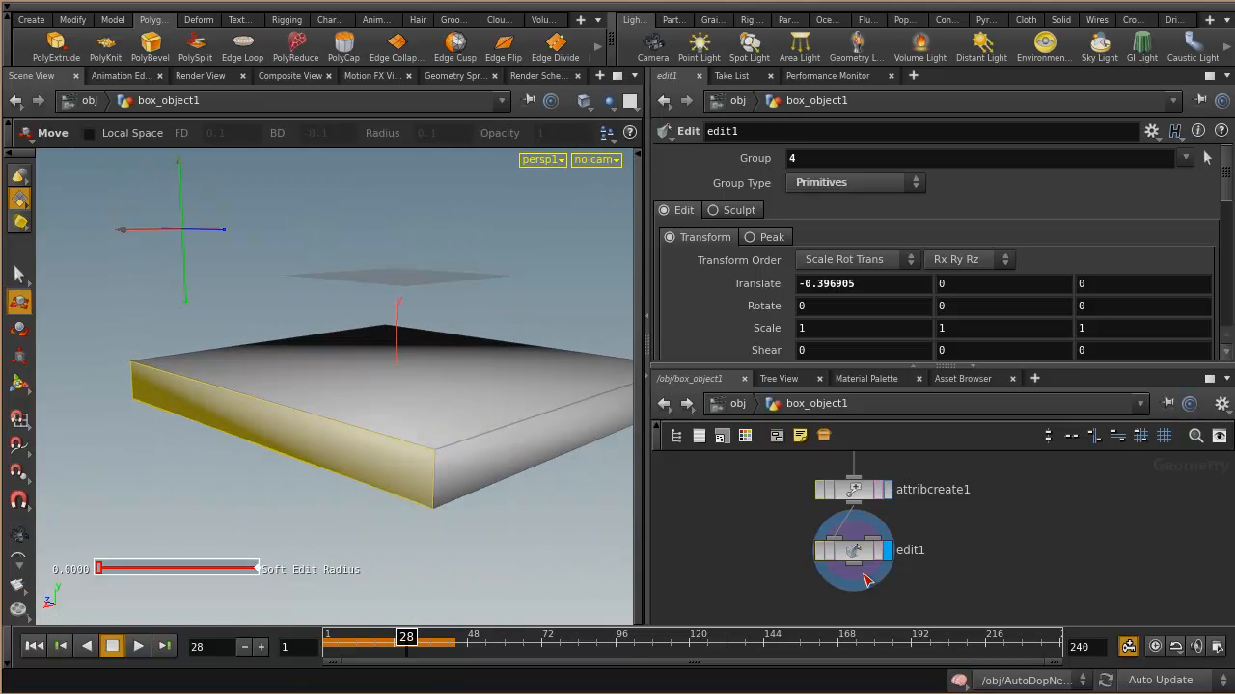
Return to the object level, set other objects to be ghosted, and enter AutoDopNetwork to view its nodes.
click(736, 404)
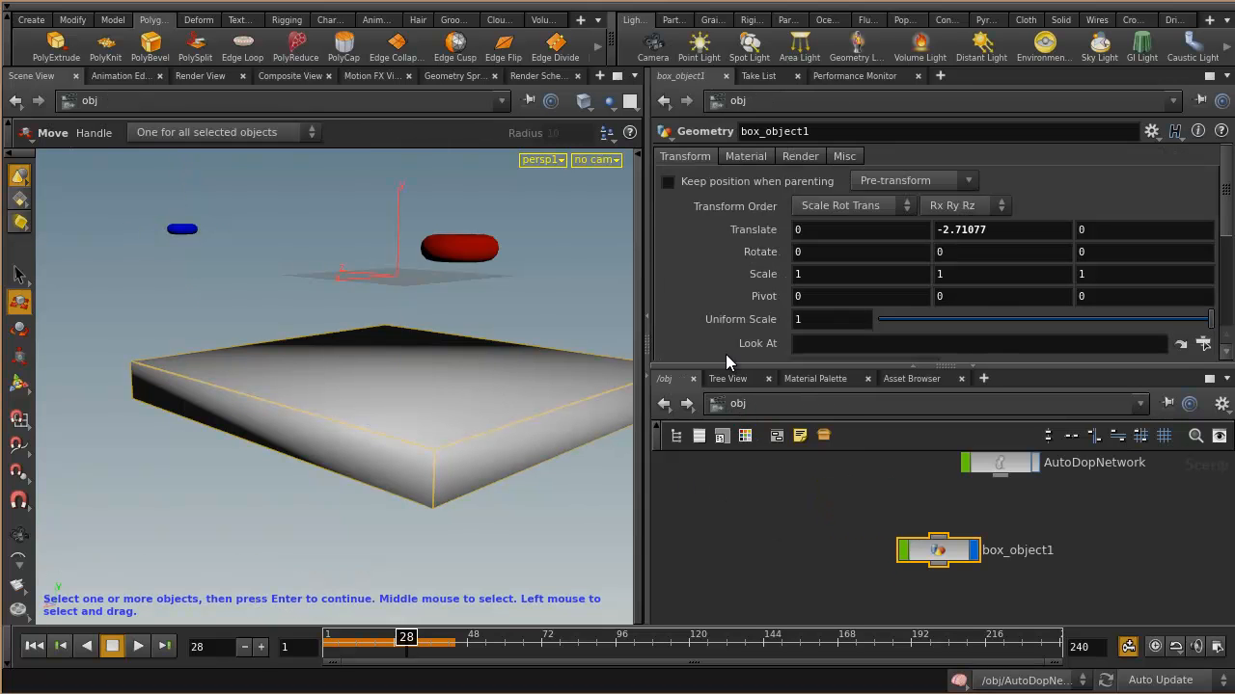
click(611, 105)
click(633, 141)
middle_drag(1111, 512, 1076, 558)
double_click(957, 515)
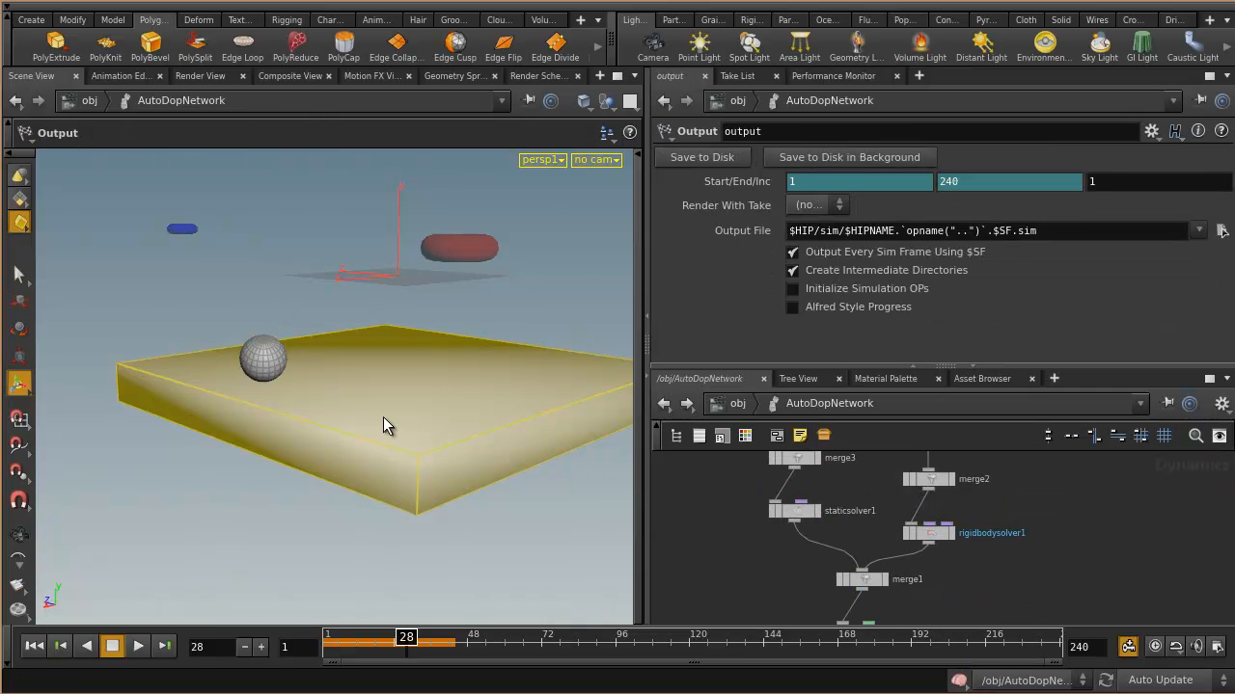
scroll(990, 564, down, 3)
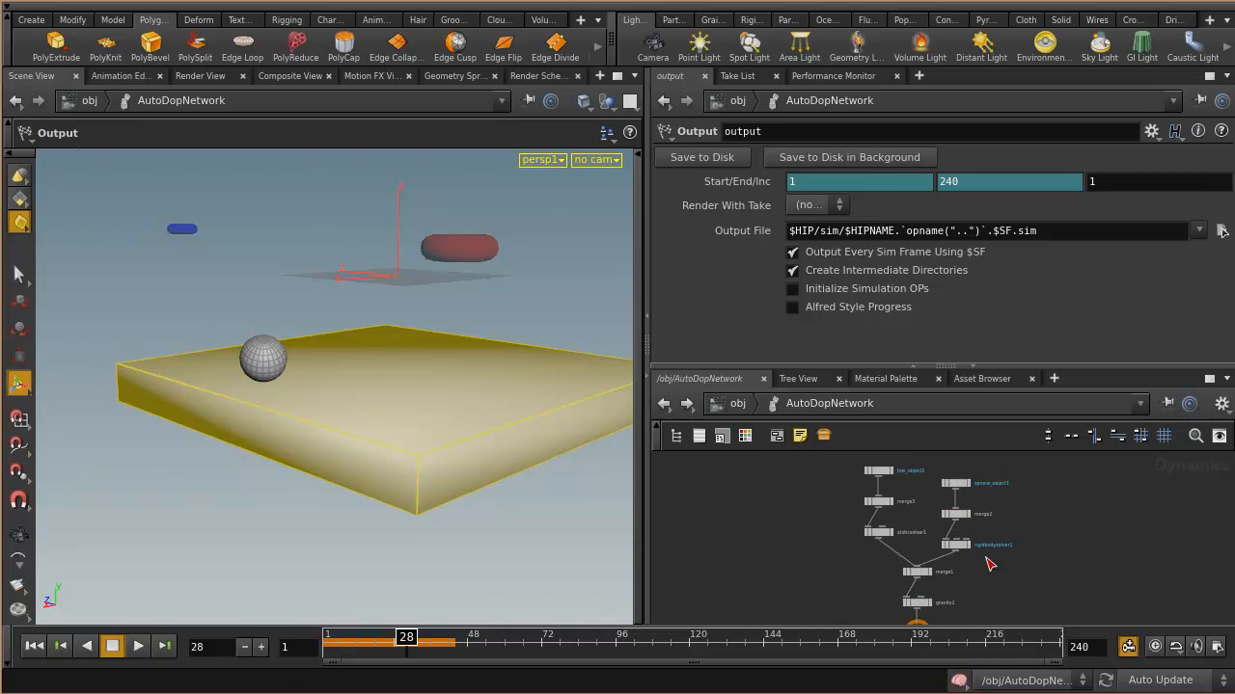
Pin the scene view at the object level, inspect it with the network inside AutoDopNetwork, and return to obj.
click(742, 405)
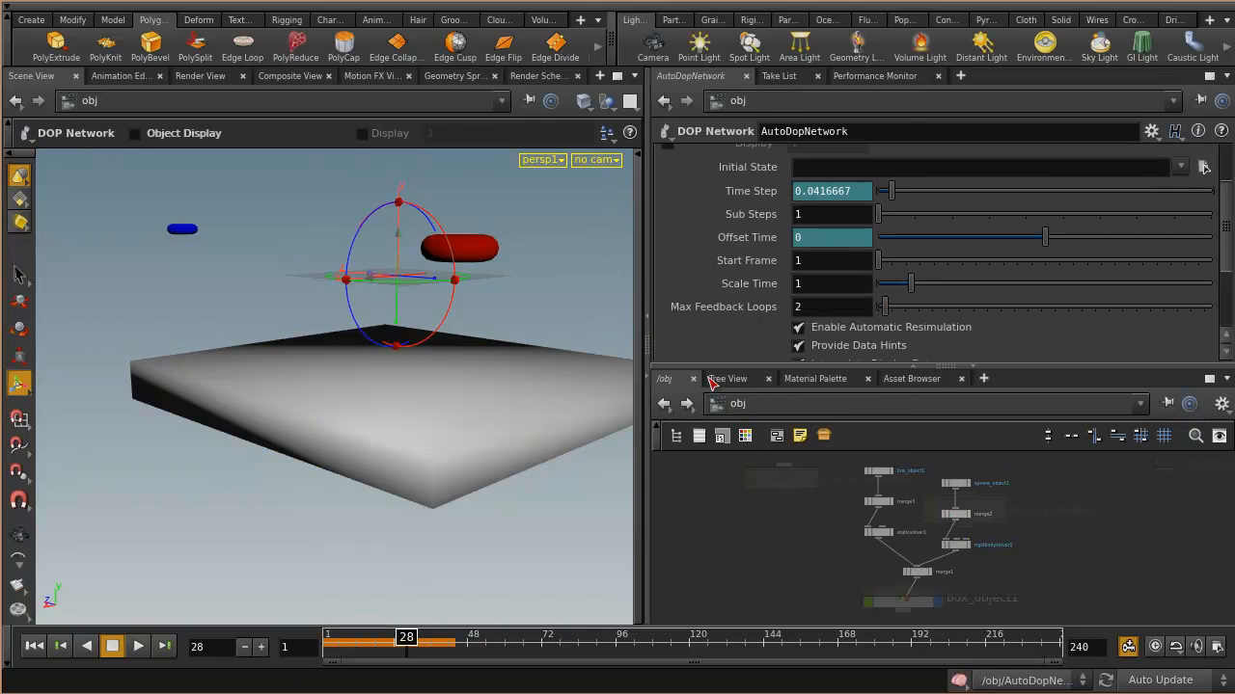
click(534, 102)
alt+drag(469, 278, 511, 307)
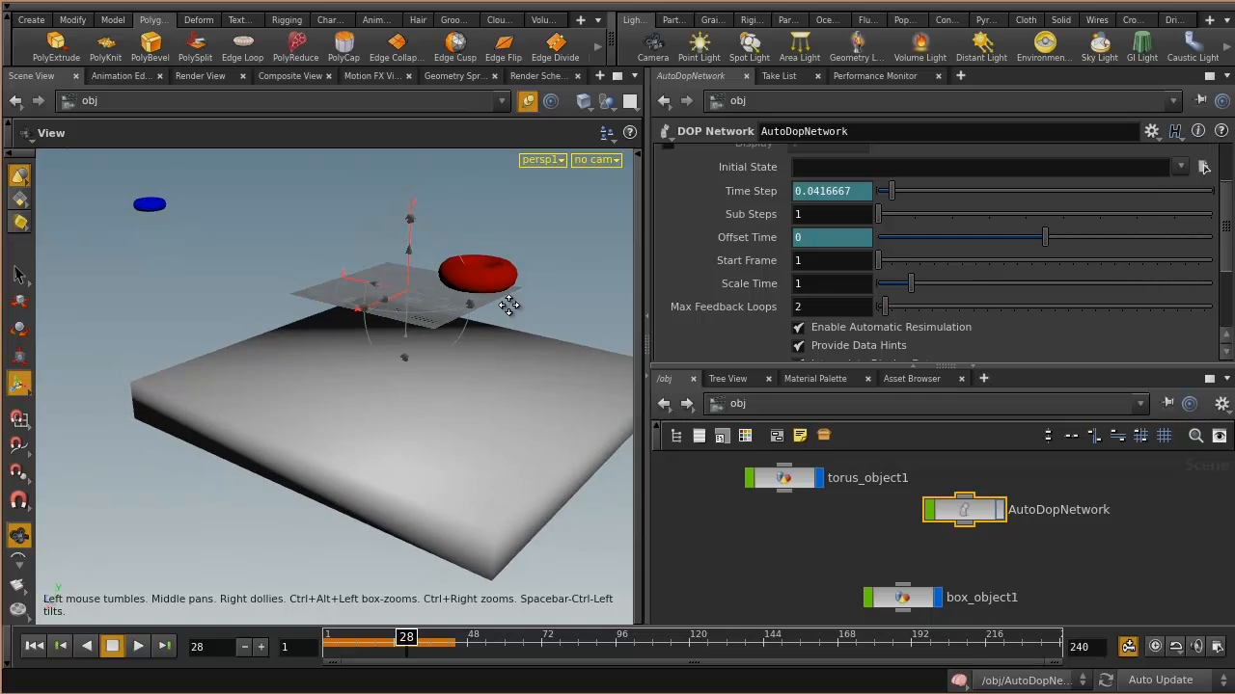
alt+middle_drag(511, 306, 463, 307)
double_click(967, 512)
alt+drag(464, 378, 485, 364)
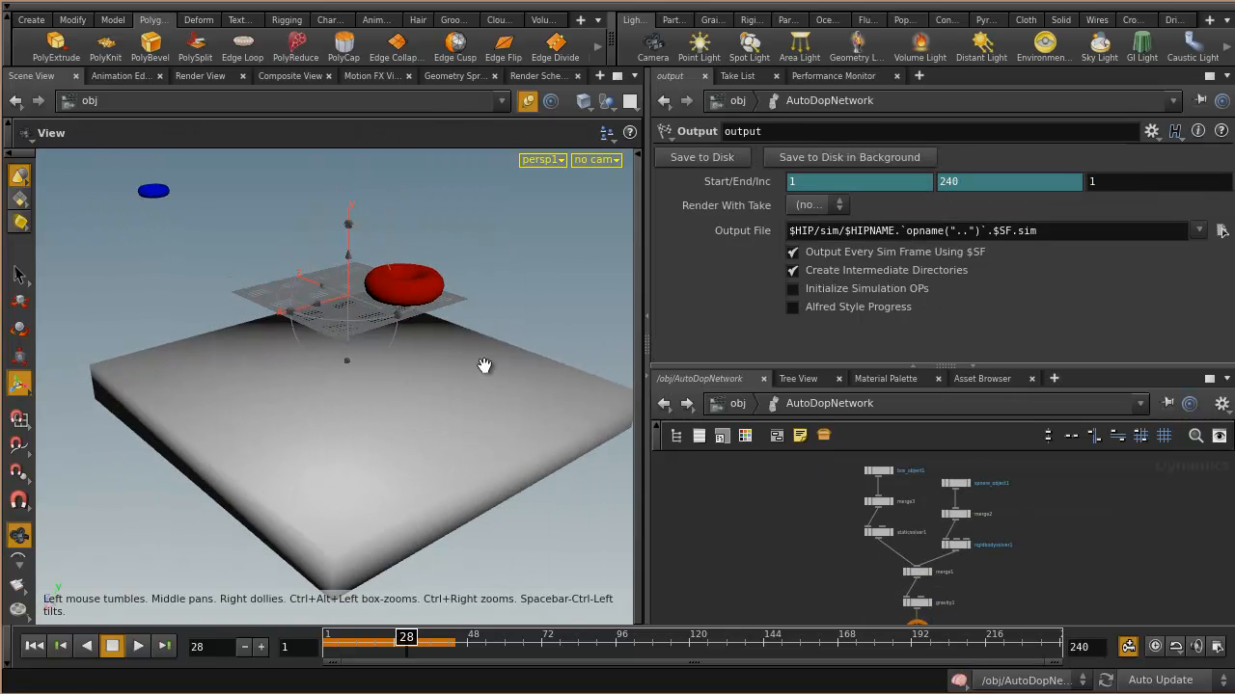
click(737, 404)
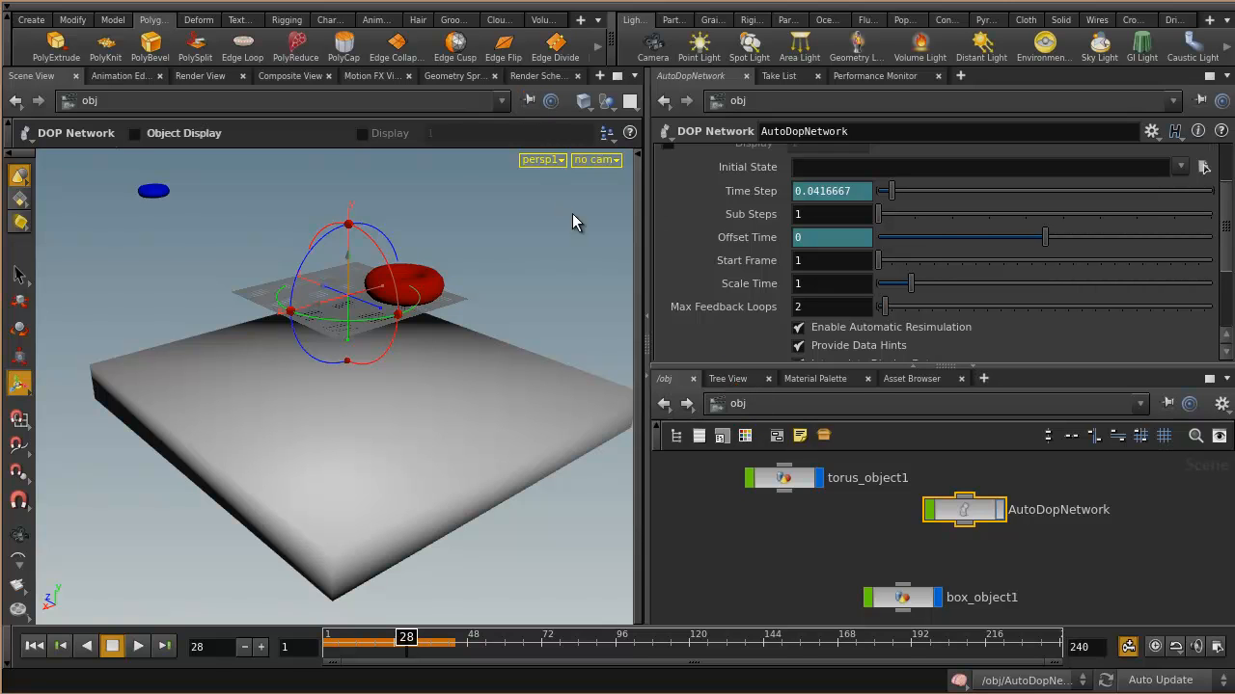
Link the scene view and the parameter pane to group 2, and the network editor to group 1.
click(529, 103)
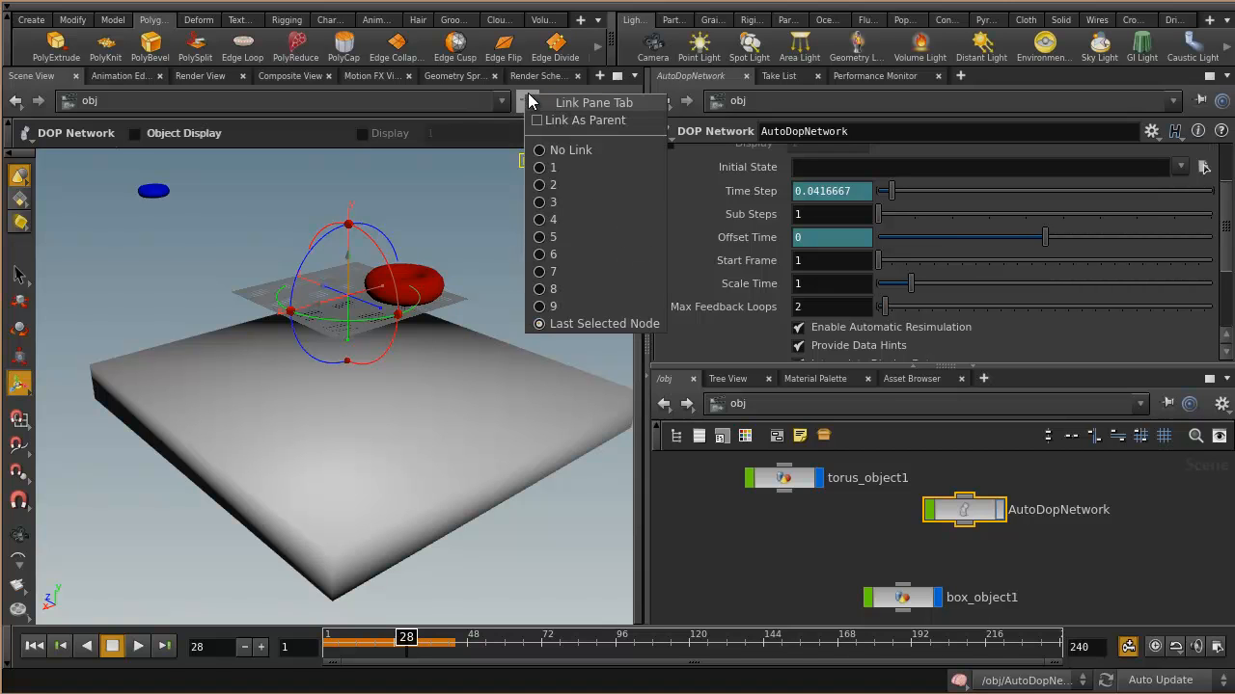
click(537, 190)
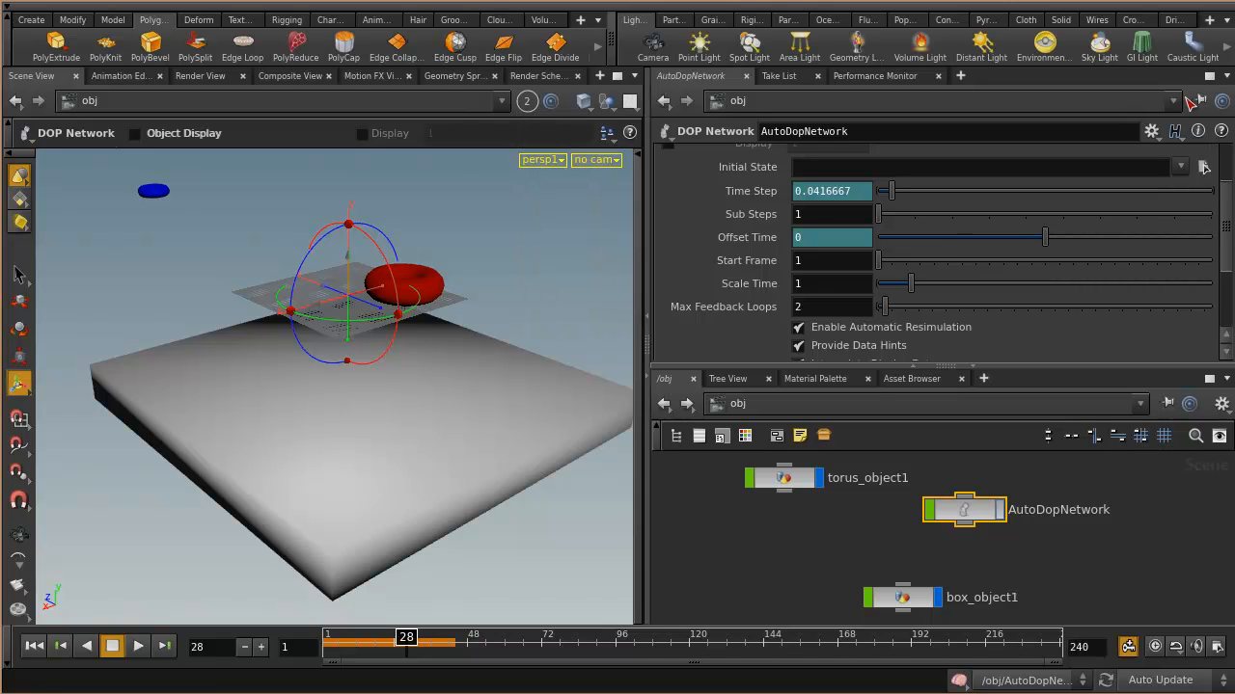
click(1200, 100)
click(1225, 192)
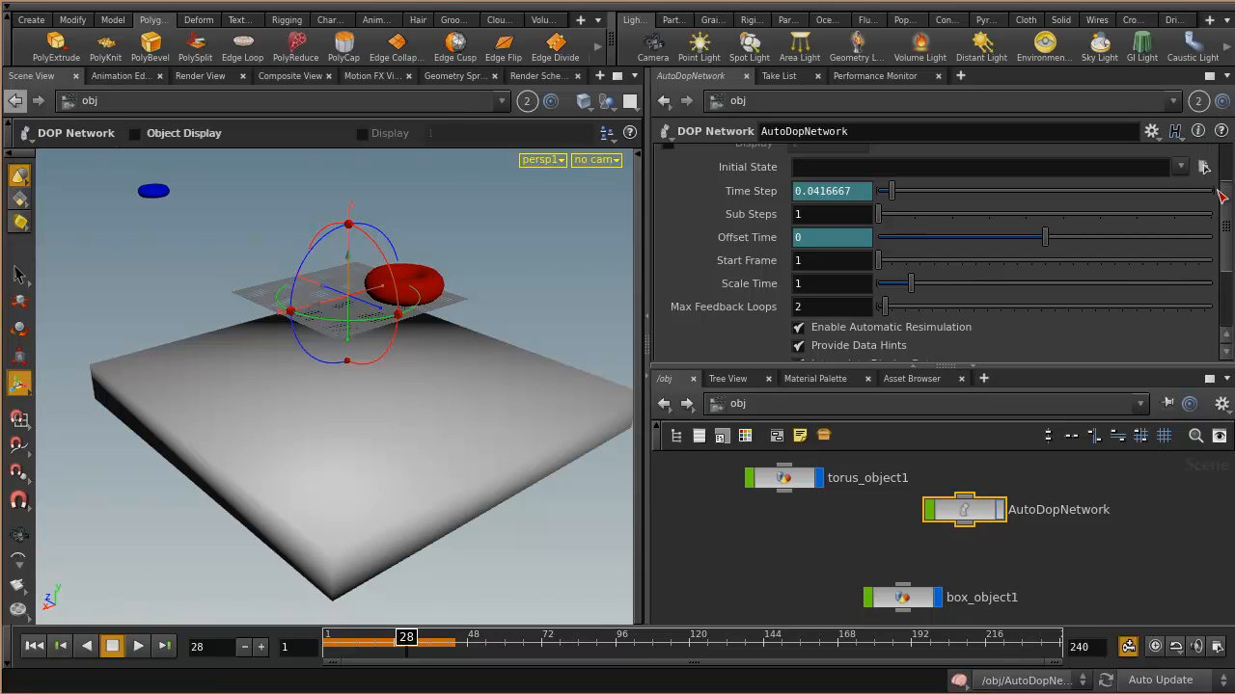
click(1169, 403)
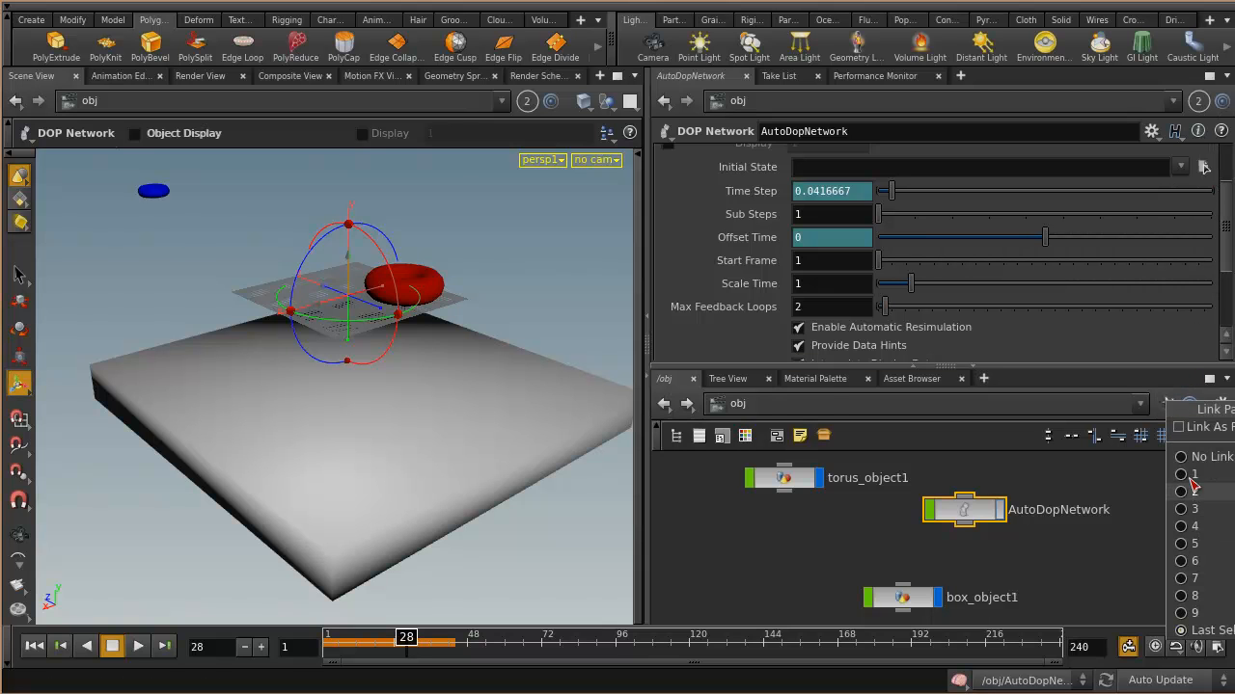
click(1194, 475)
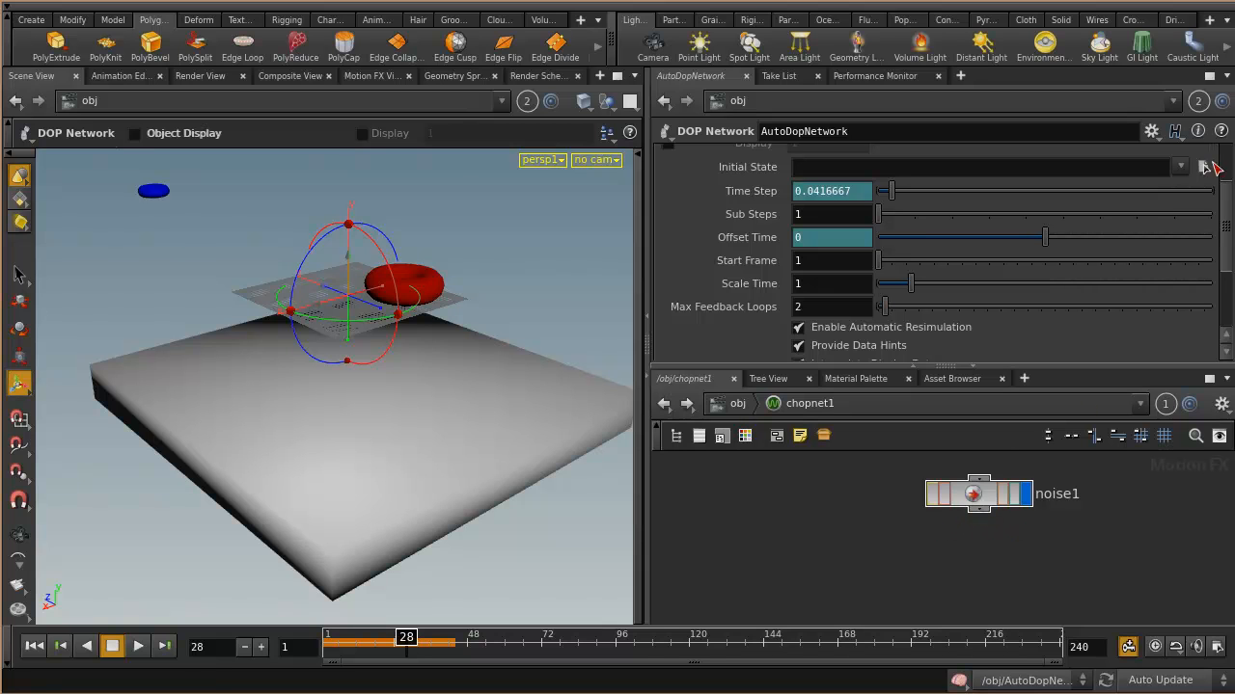
Test the pane links by selecting noise1 in chopnet1 and then torus_object1 at the object level.
click(978, 496)
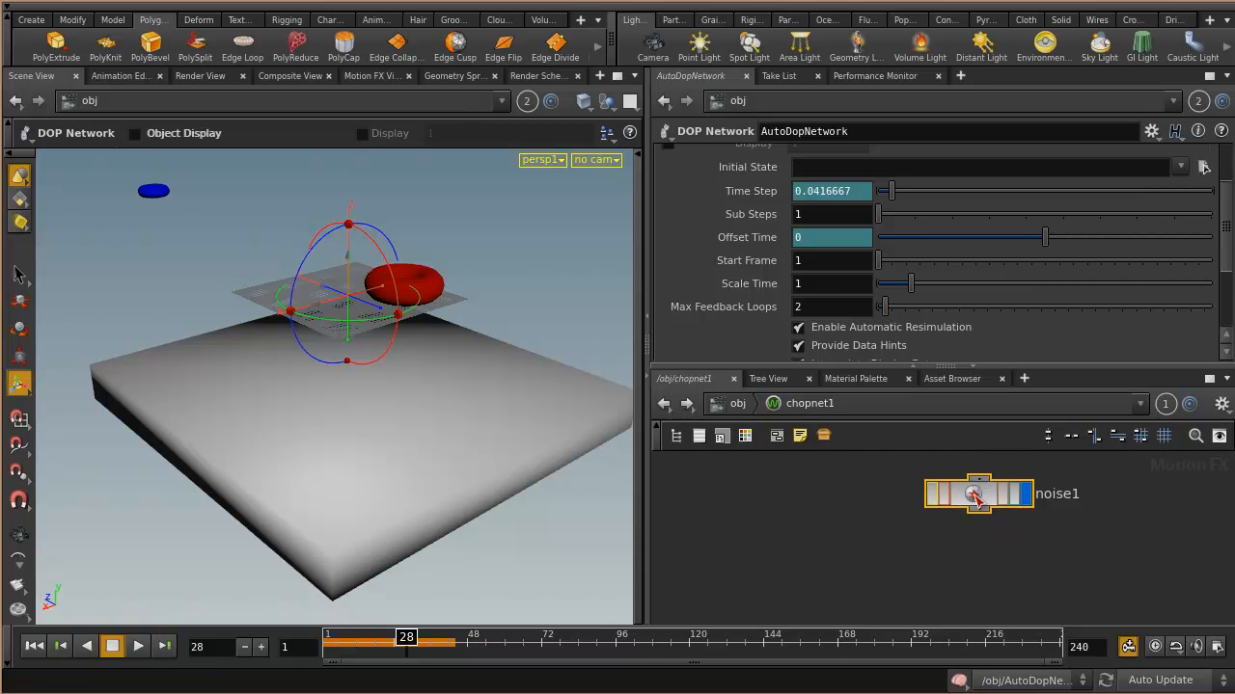
click(737, 403)
click(796, 484)
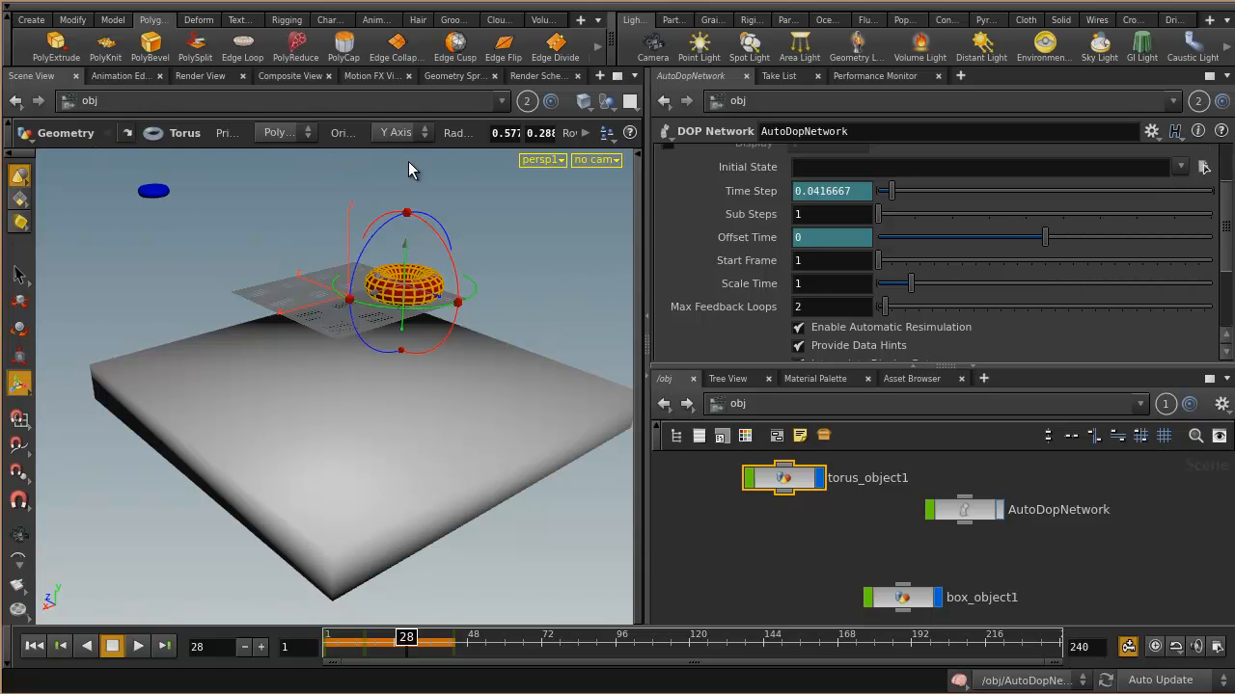
Turn the Render Scheduler pane into a second Scene View linked to group 3, and return to the first Scene View.
click(535, 78)
click(528, 81)
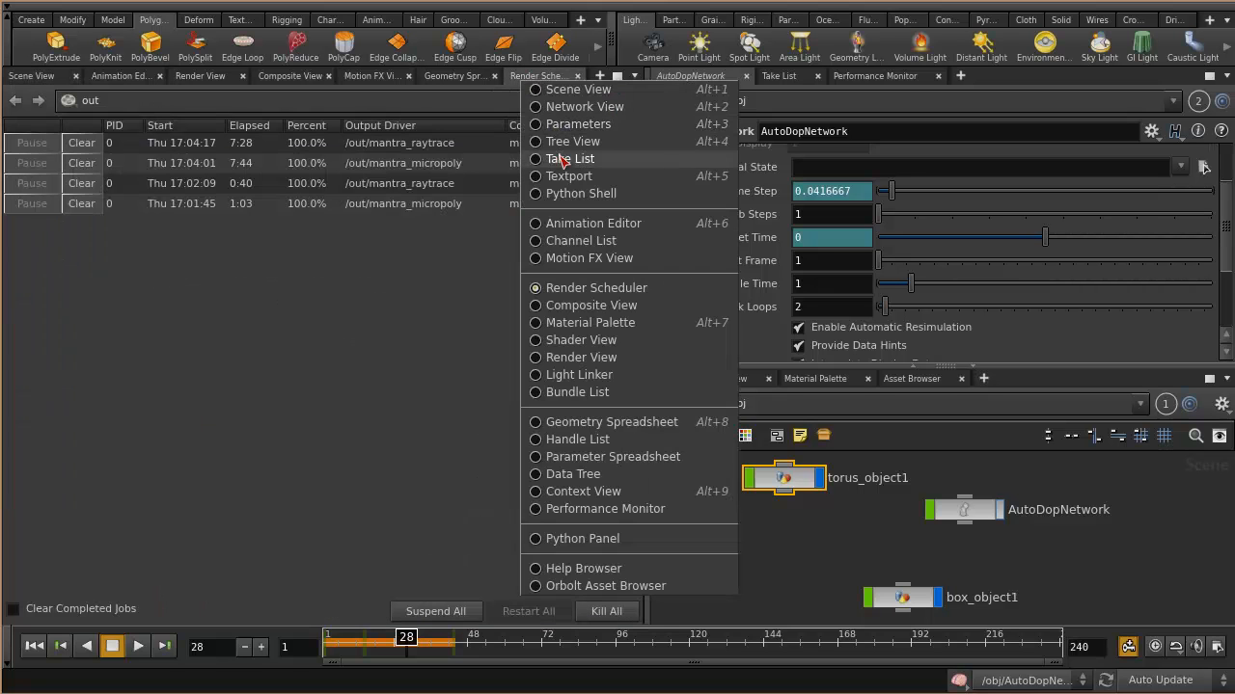
click(567, 90)
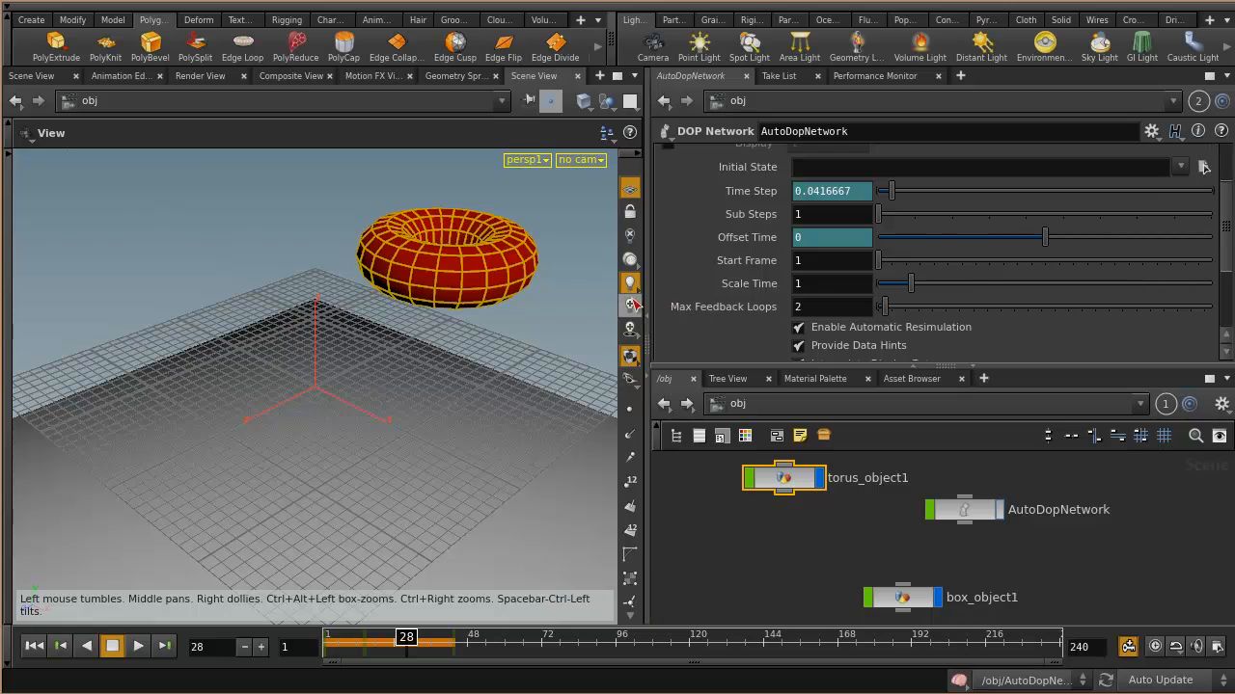
click(527, 101)
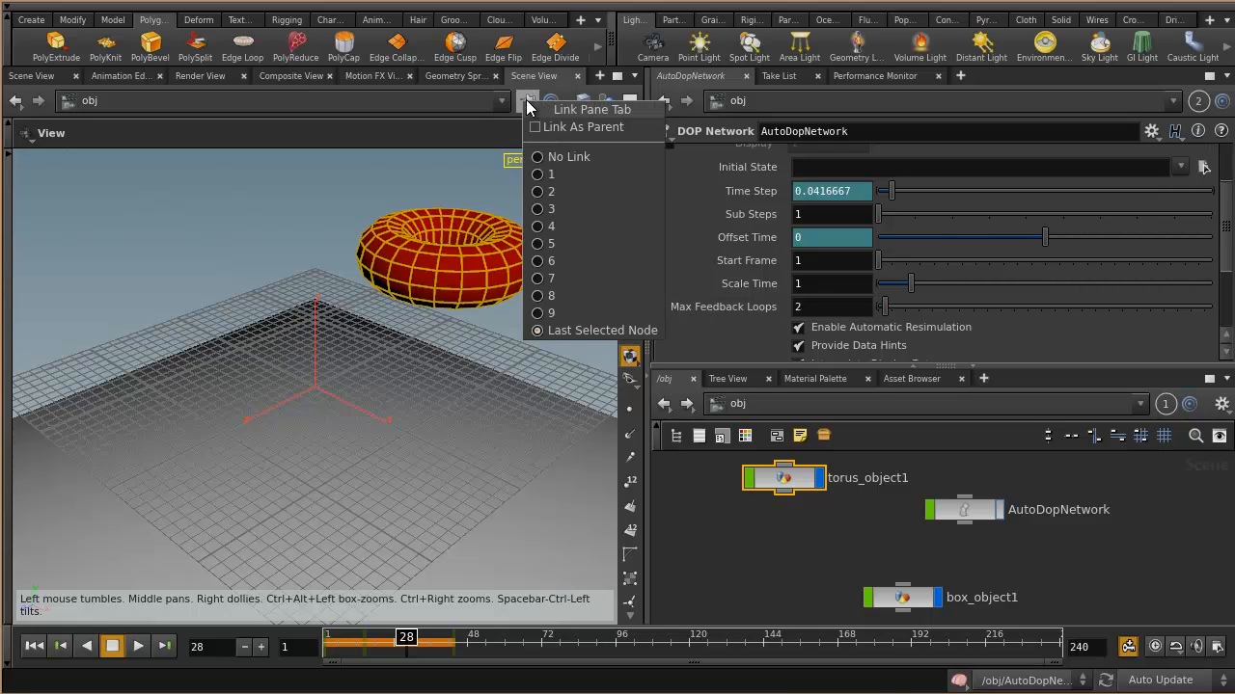
click(542, 209)
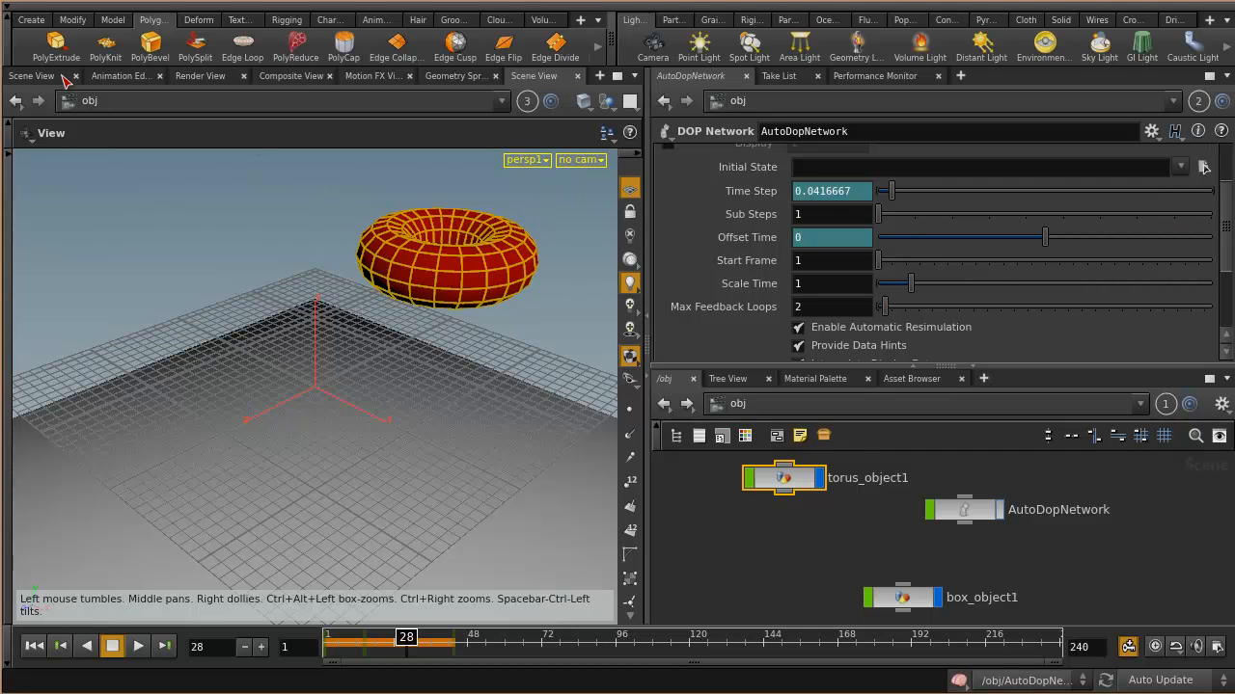
click(533, 75)
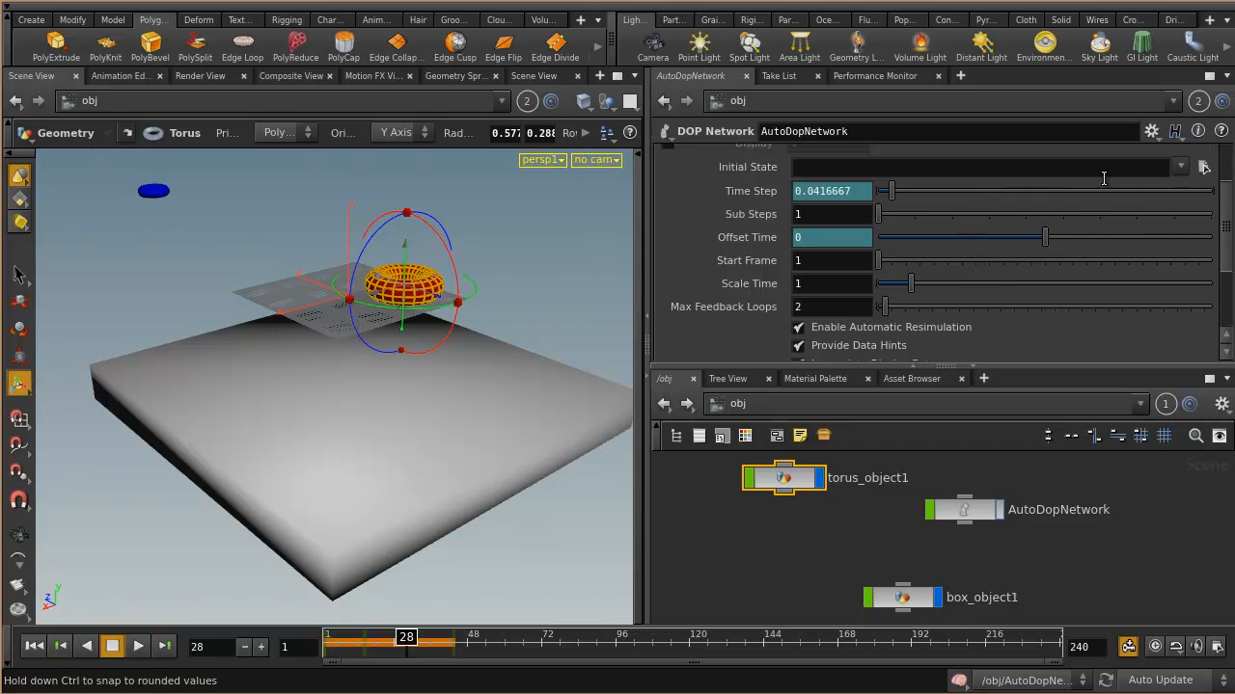
Link the parameter pane to group 3 and show the second Scene View, which shares that group.
click(1198, 102)
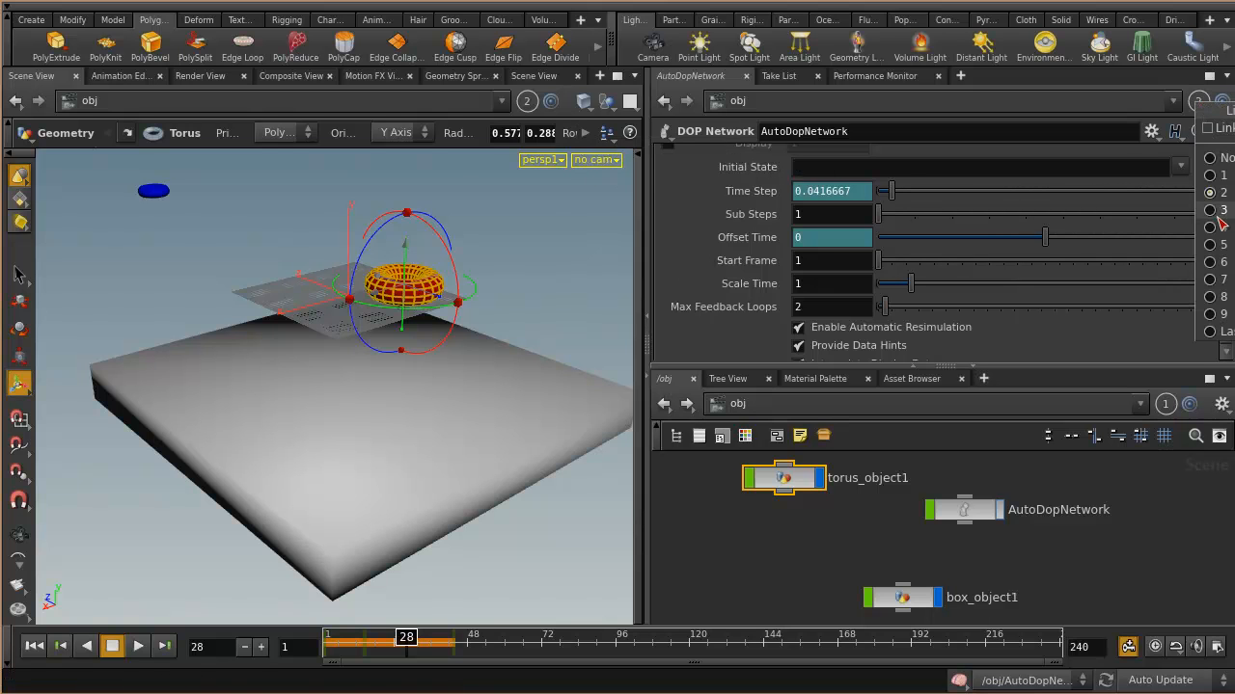
click(1218, 219)
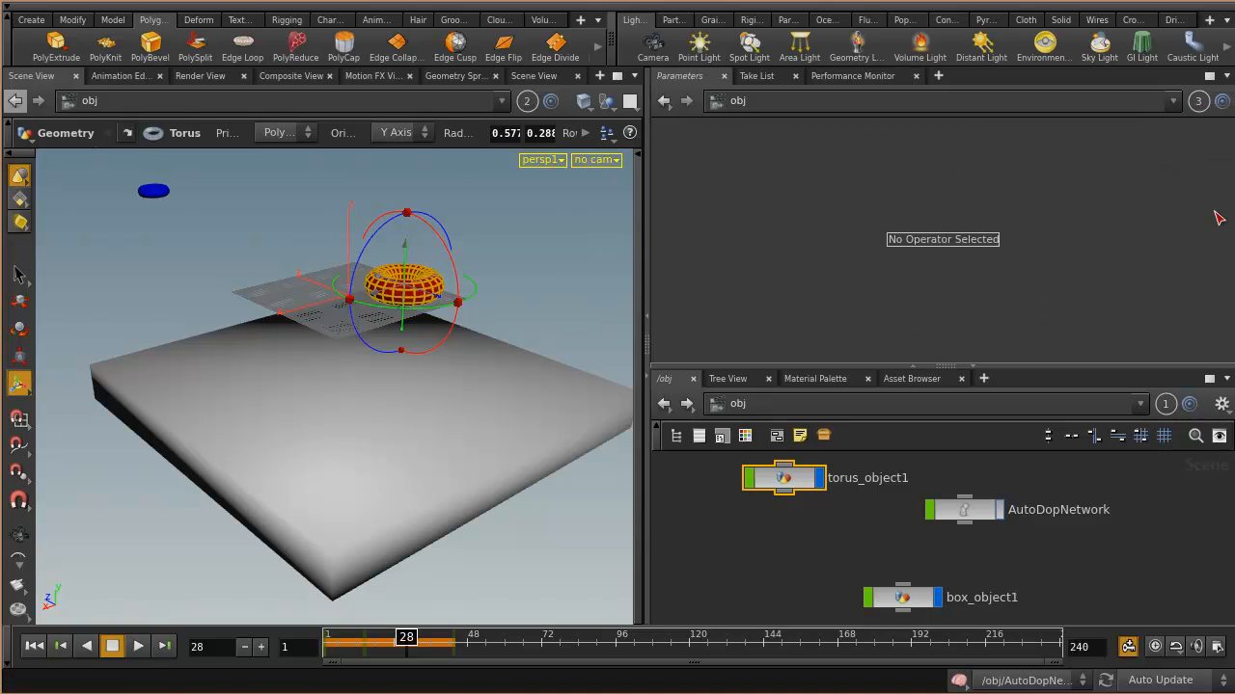
click(533, 75)
click(549, 101)
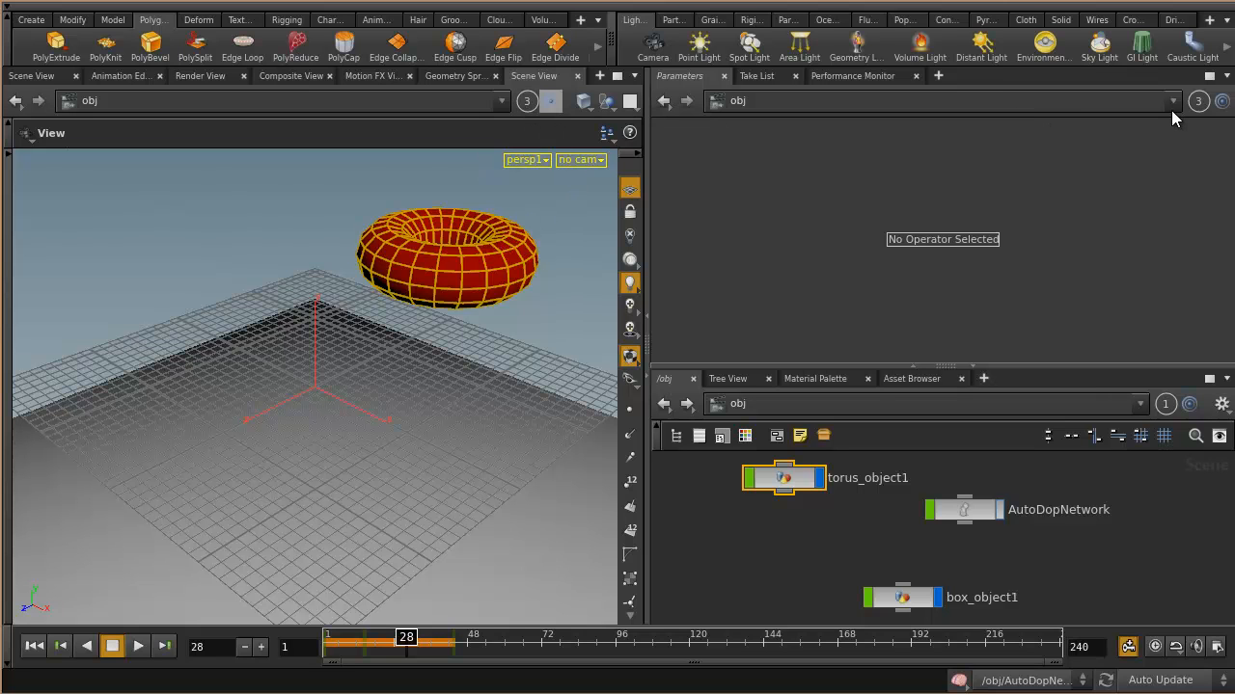
Link the first Scene View to group 1 and clear the node selection in the obj network.
click(43, 77)
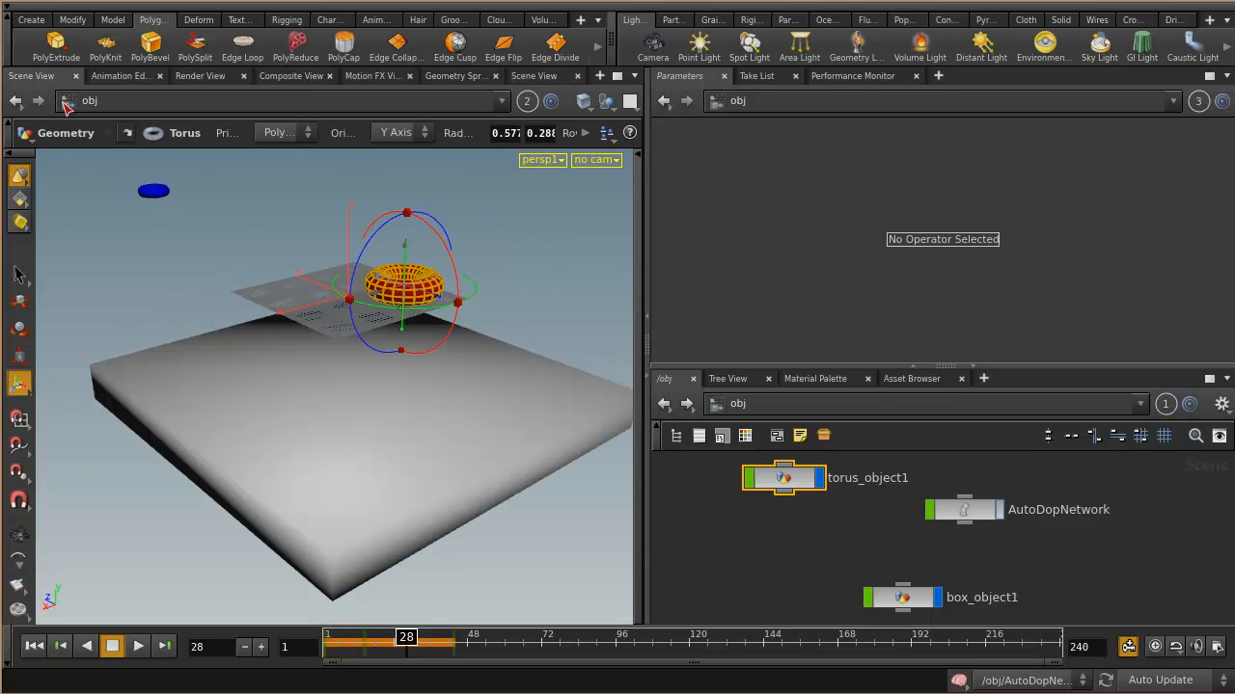
click(527, 100)
click(537, 183)
click(1076, 570)
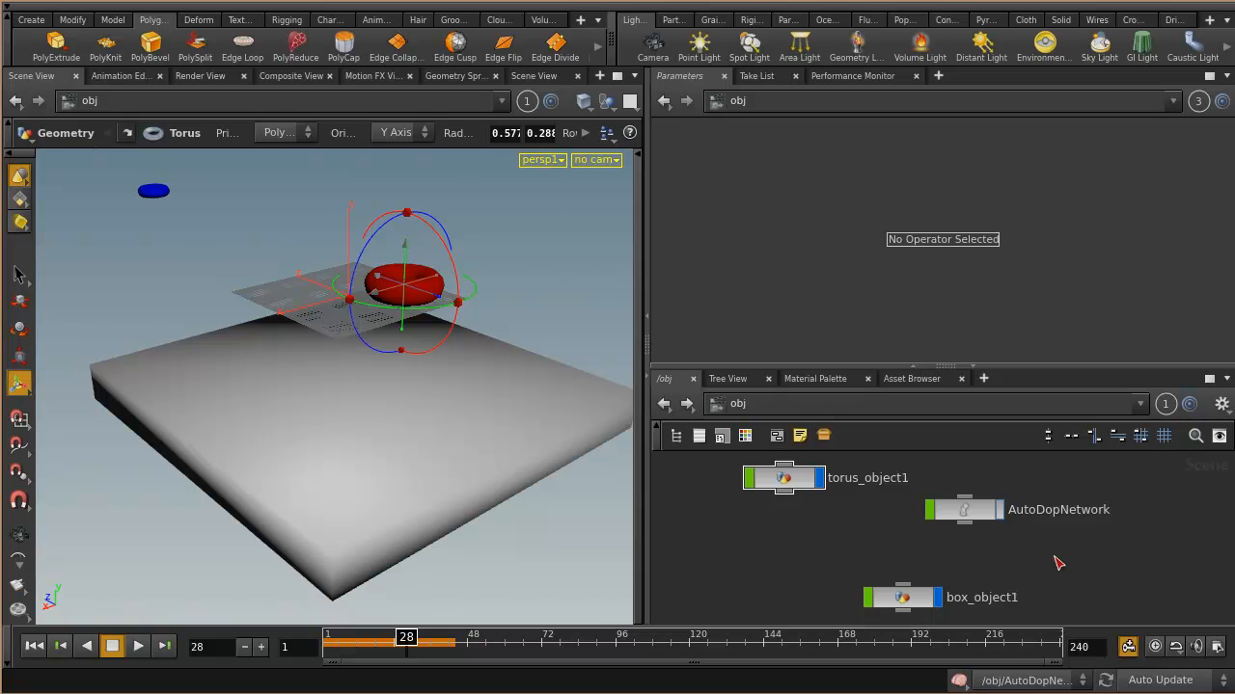
Look at the Tree View beside the obj network, and browse the material galleries in the Material Palette.
click(725, 380)
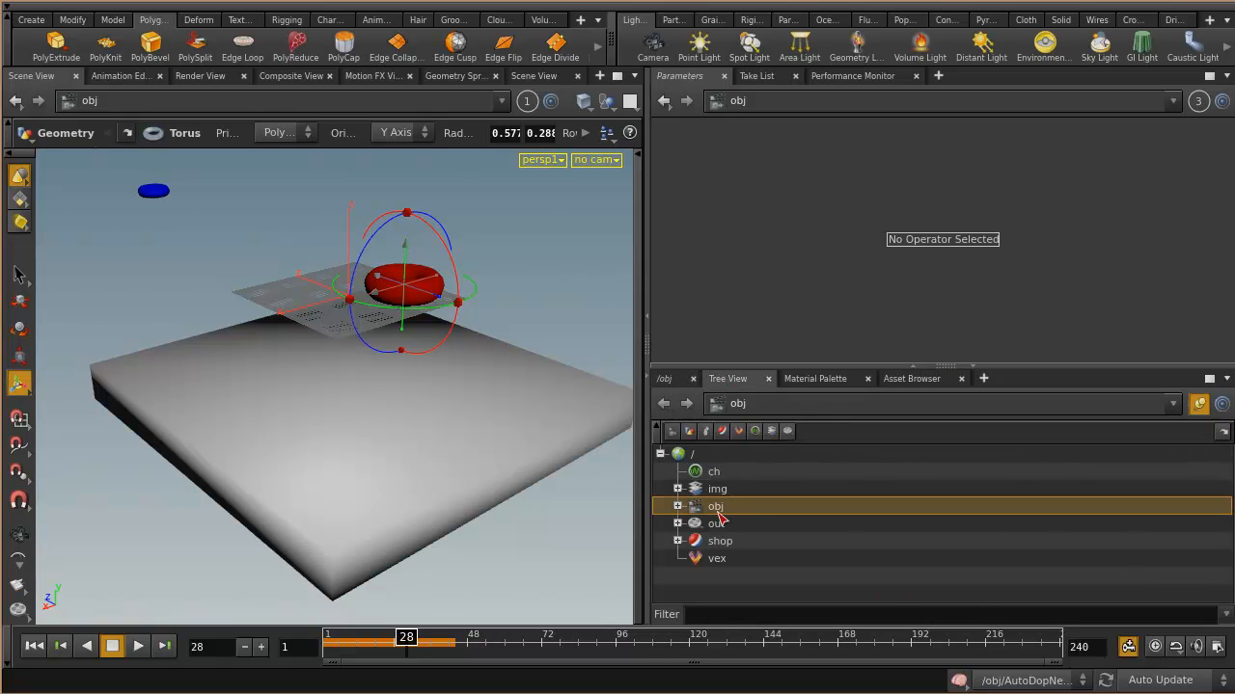
click(665, 378)
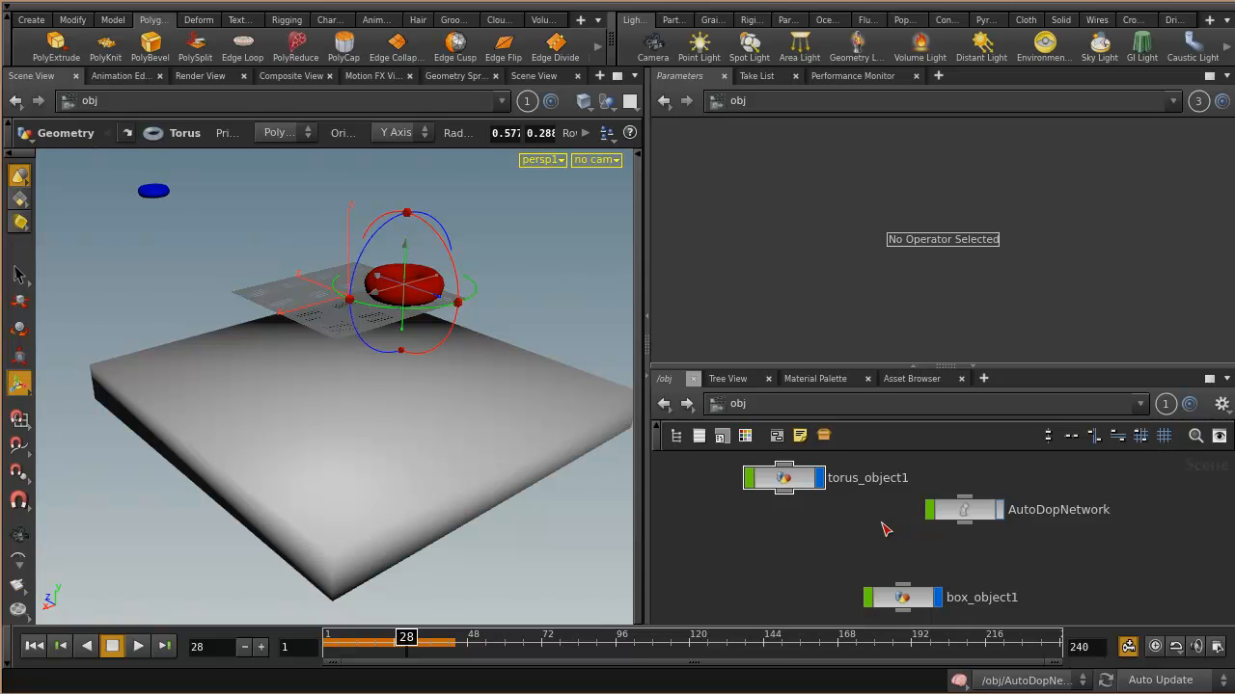
click(838, 378)
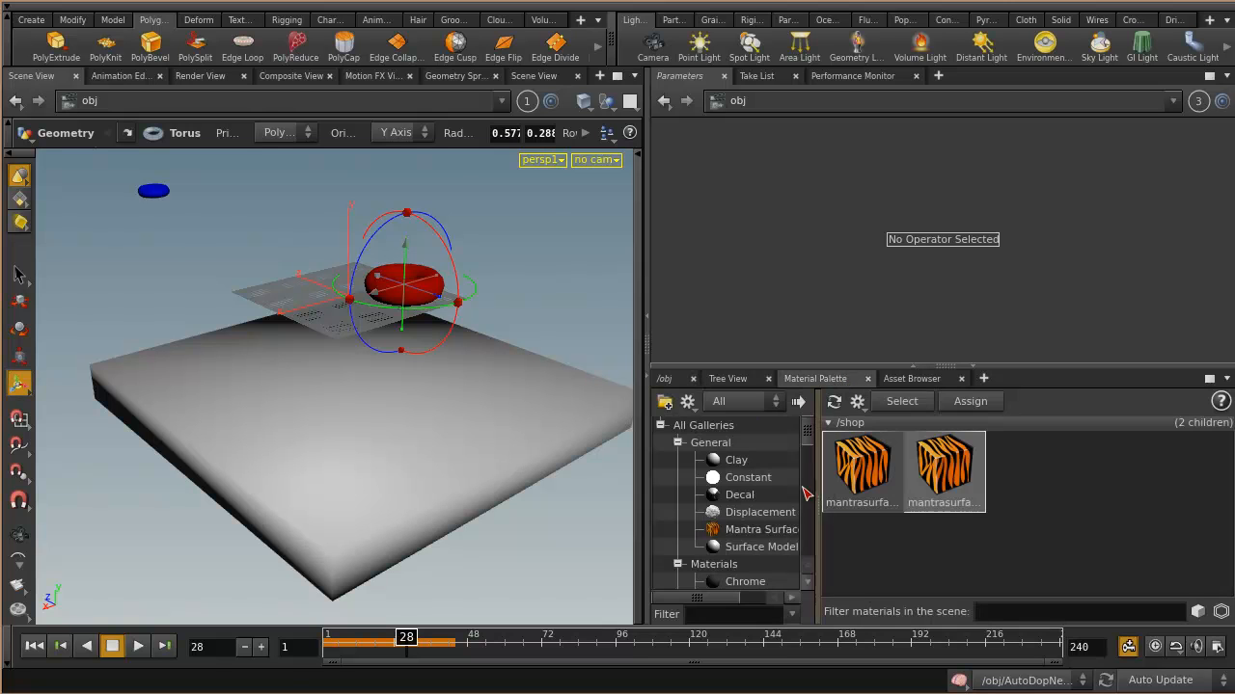
drag(806, 472, 807, 407)
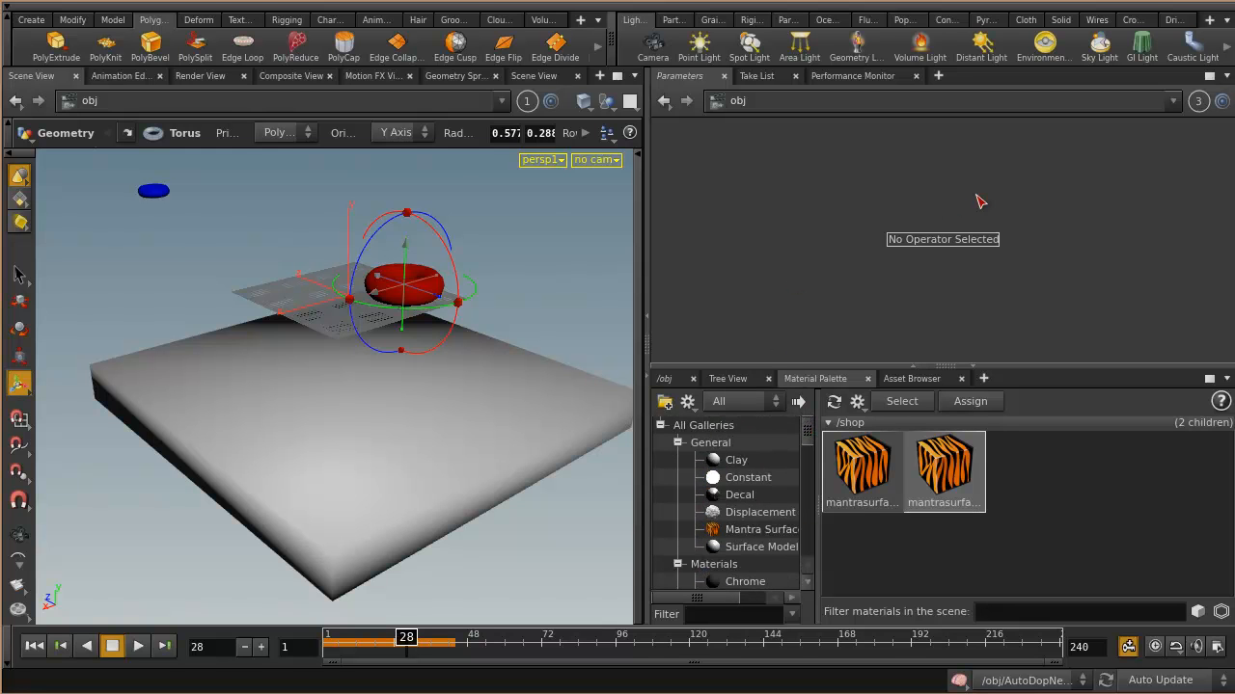